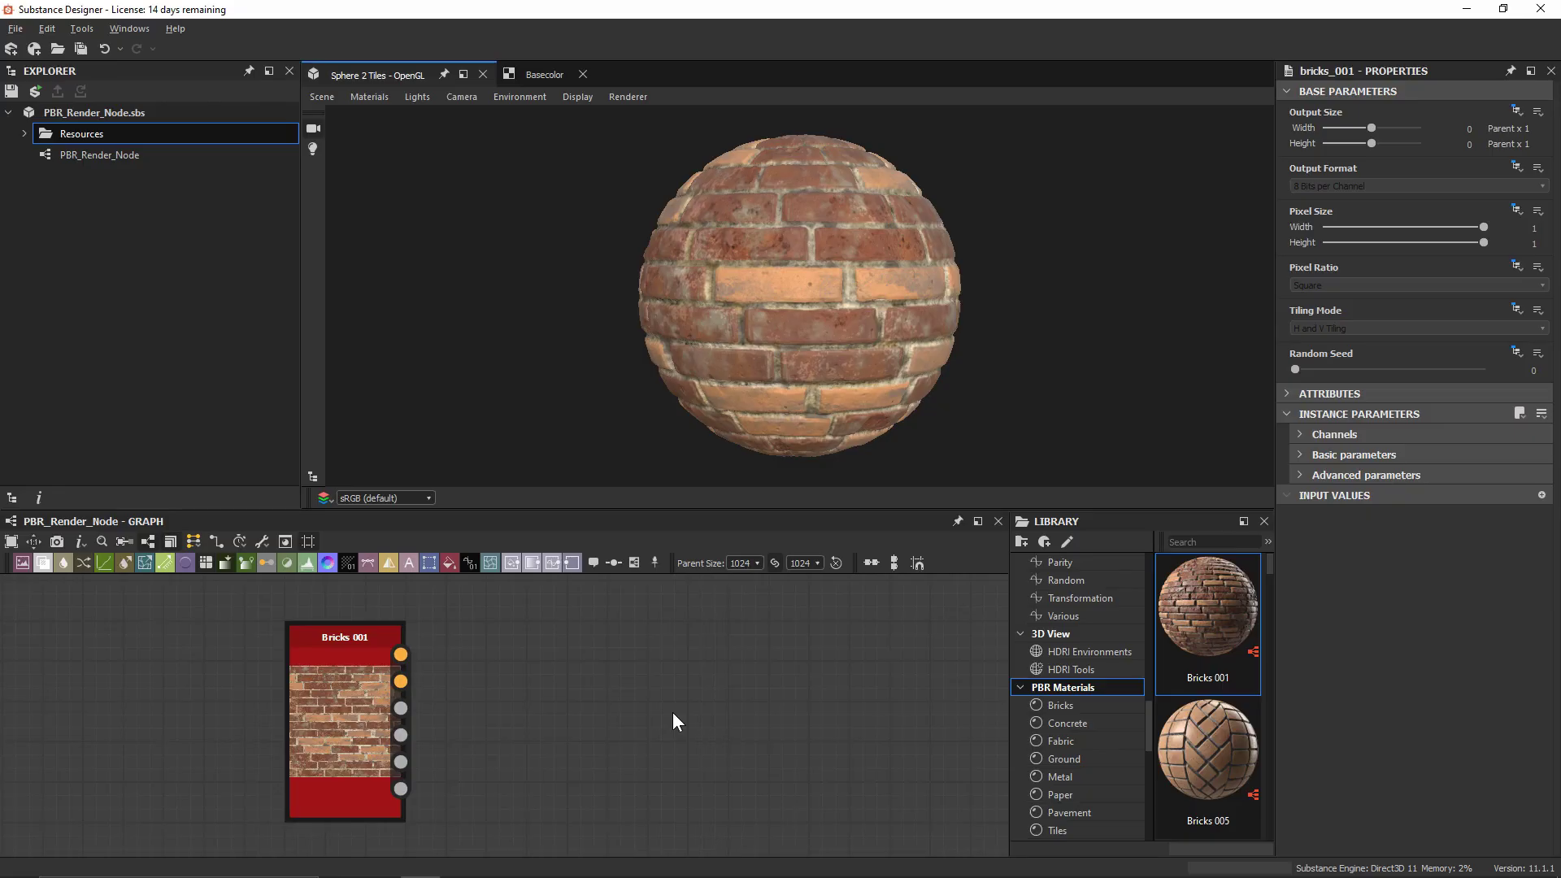
- Examine the finished brick render, including the Blend output and the PBR Render node's parameters such as Displacement Intensity
left_click_drag(1038, 332, 997, 325)
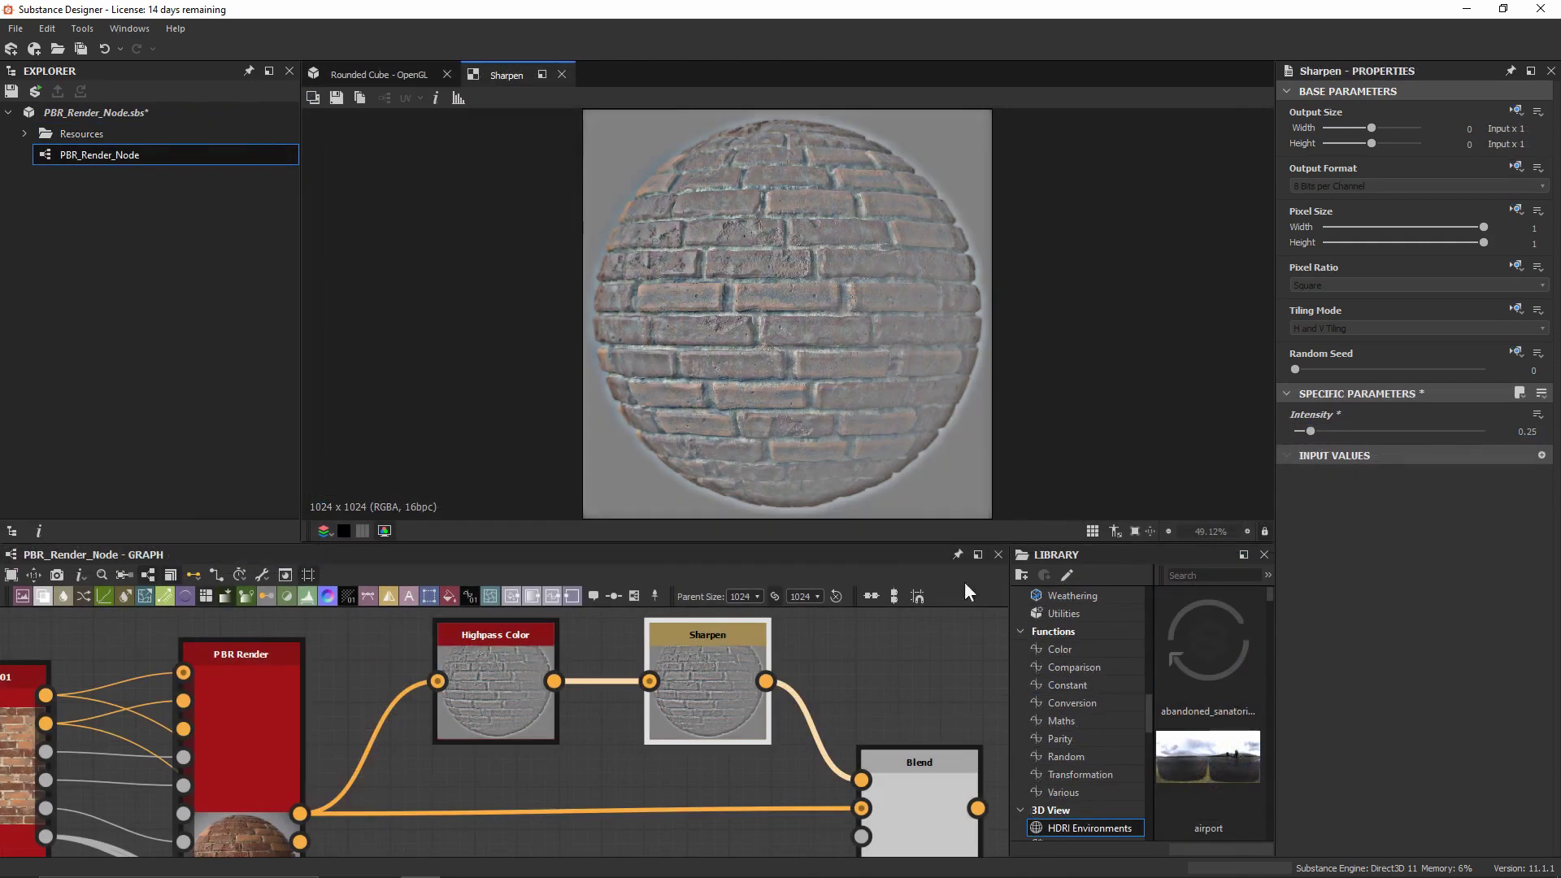
middle_click_drag(935, 827, 783, 781)
left_click(787, 781)
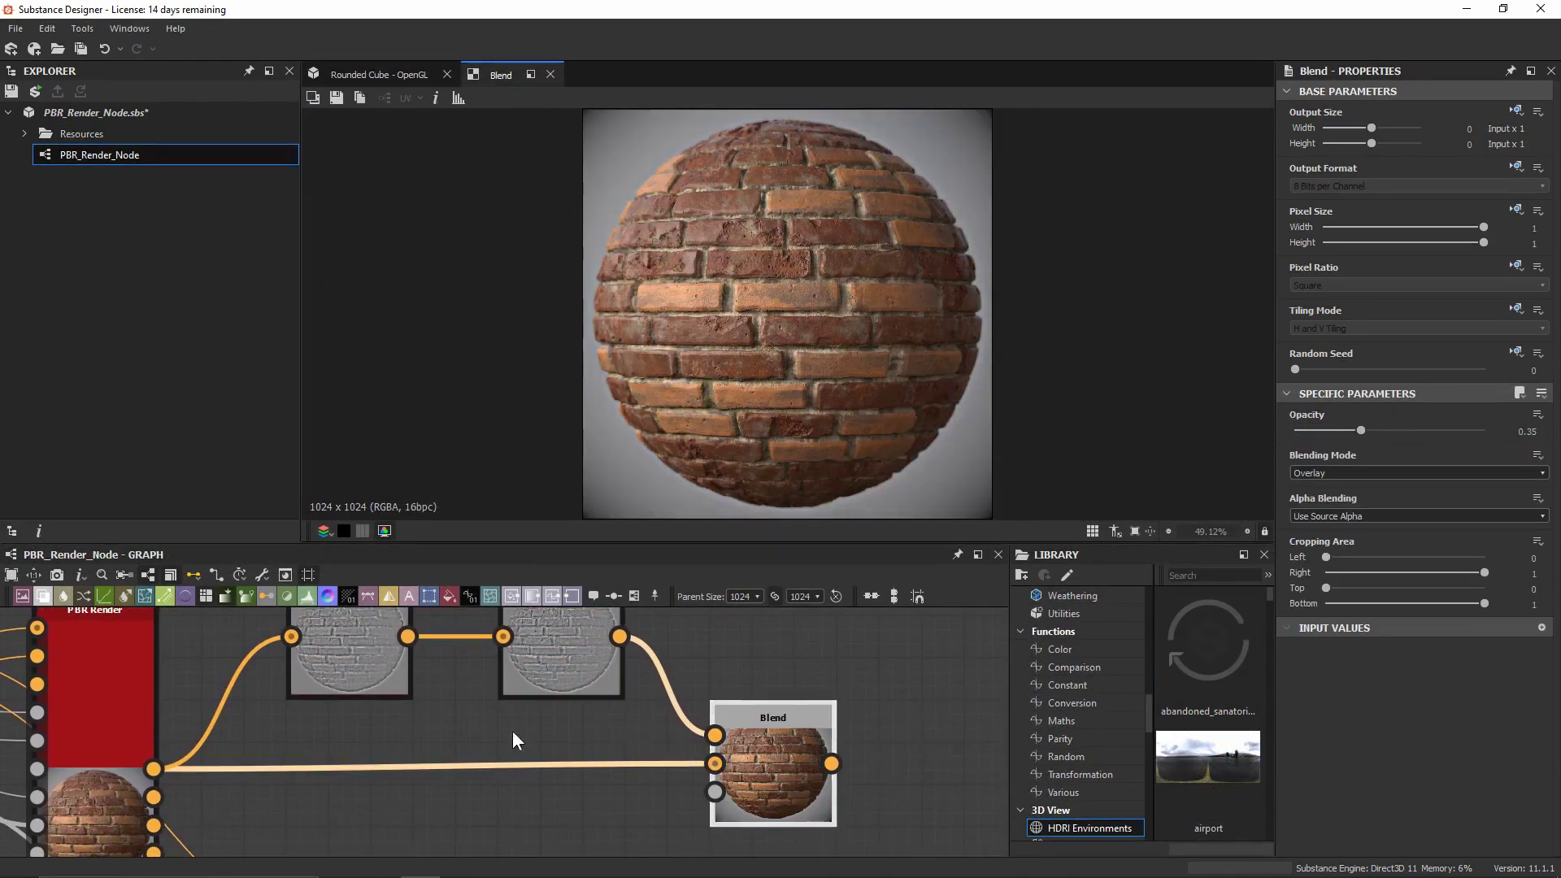
scroll(573, 689, "down", 3)
middle_click_drag(573, 689, 555, 707)
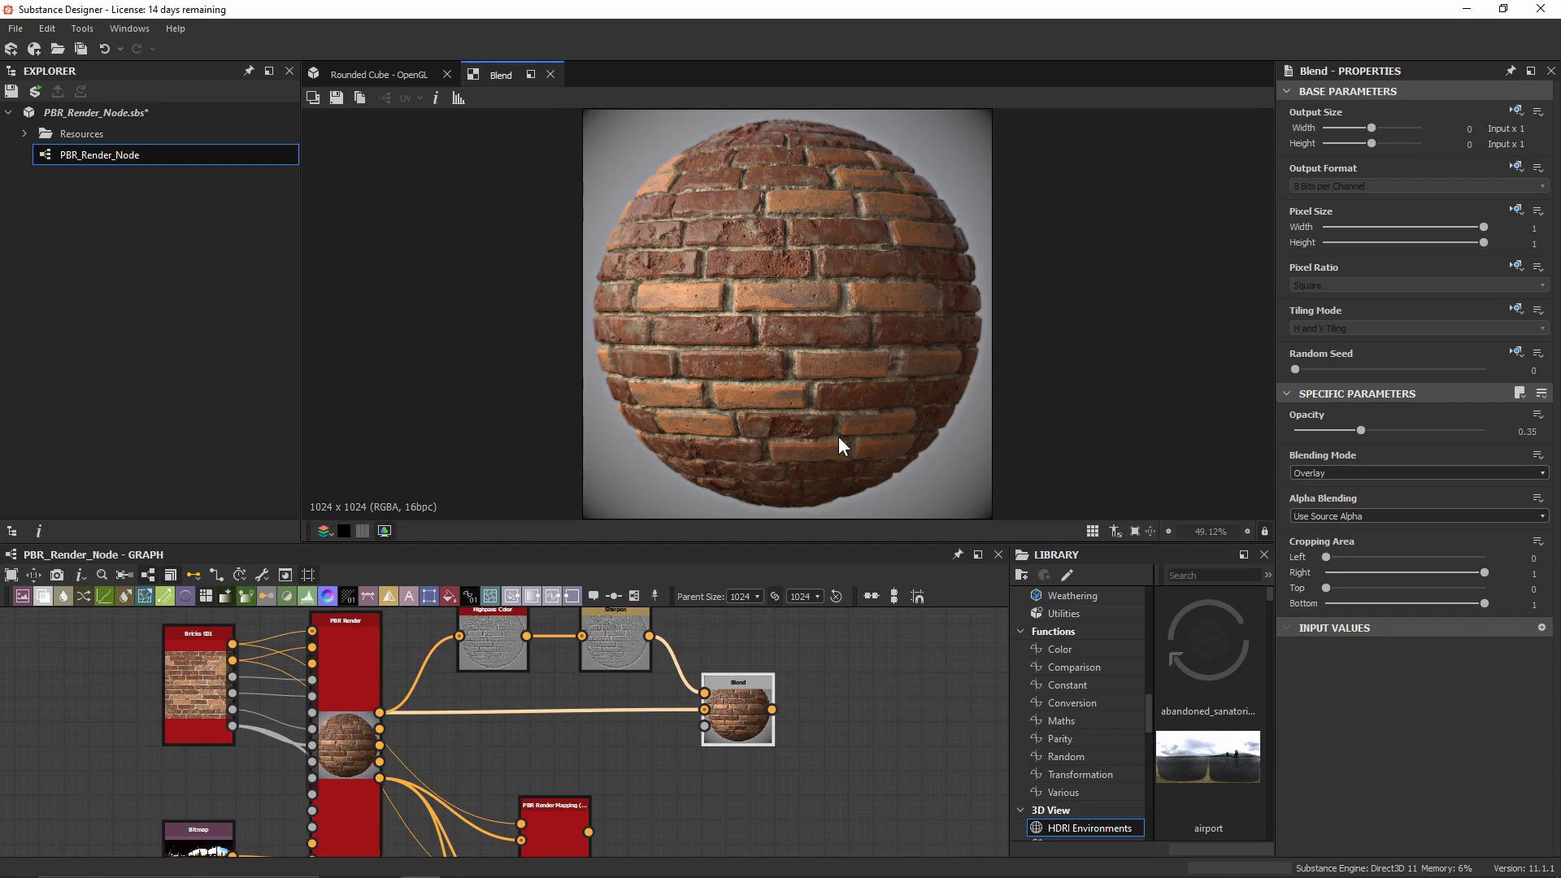
left_click(352, 747)
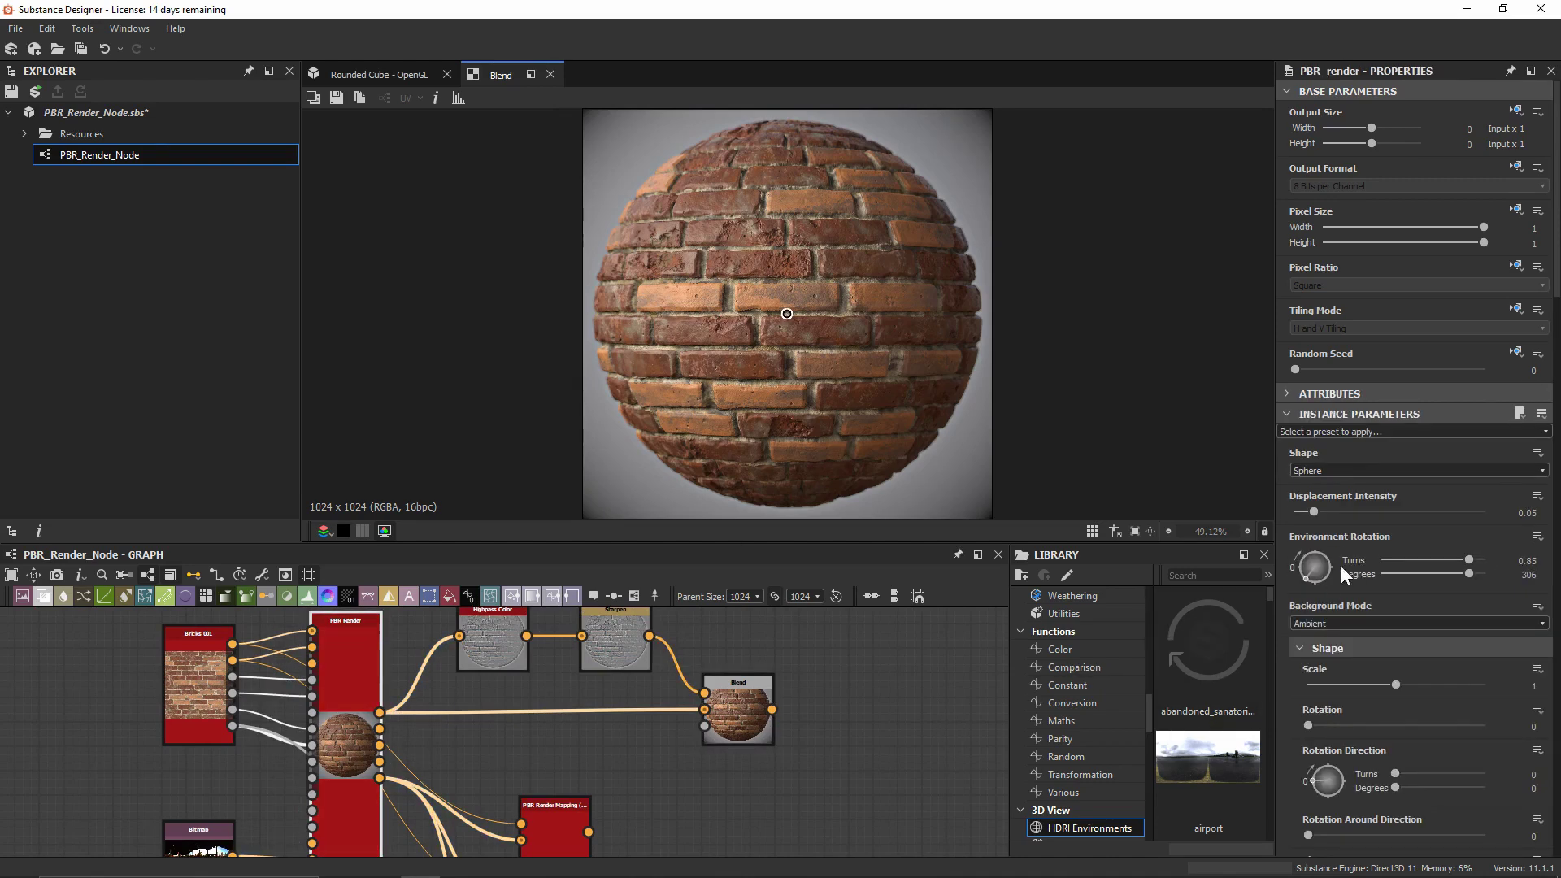
left_click_drag(1317, 514, 1354, 514)
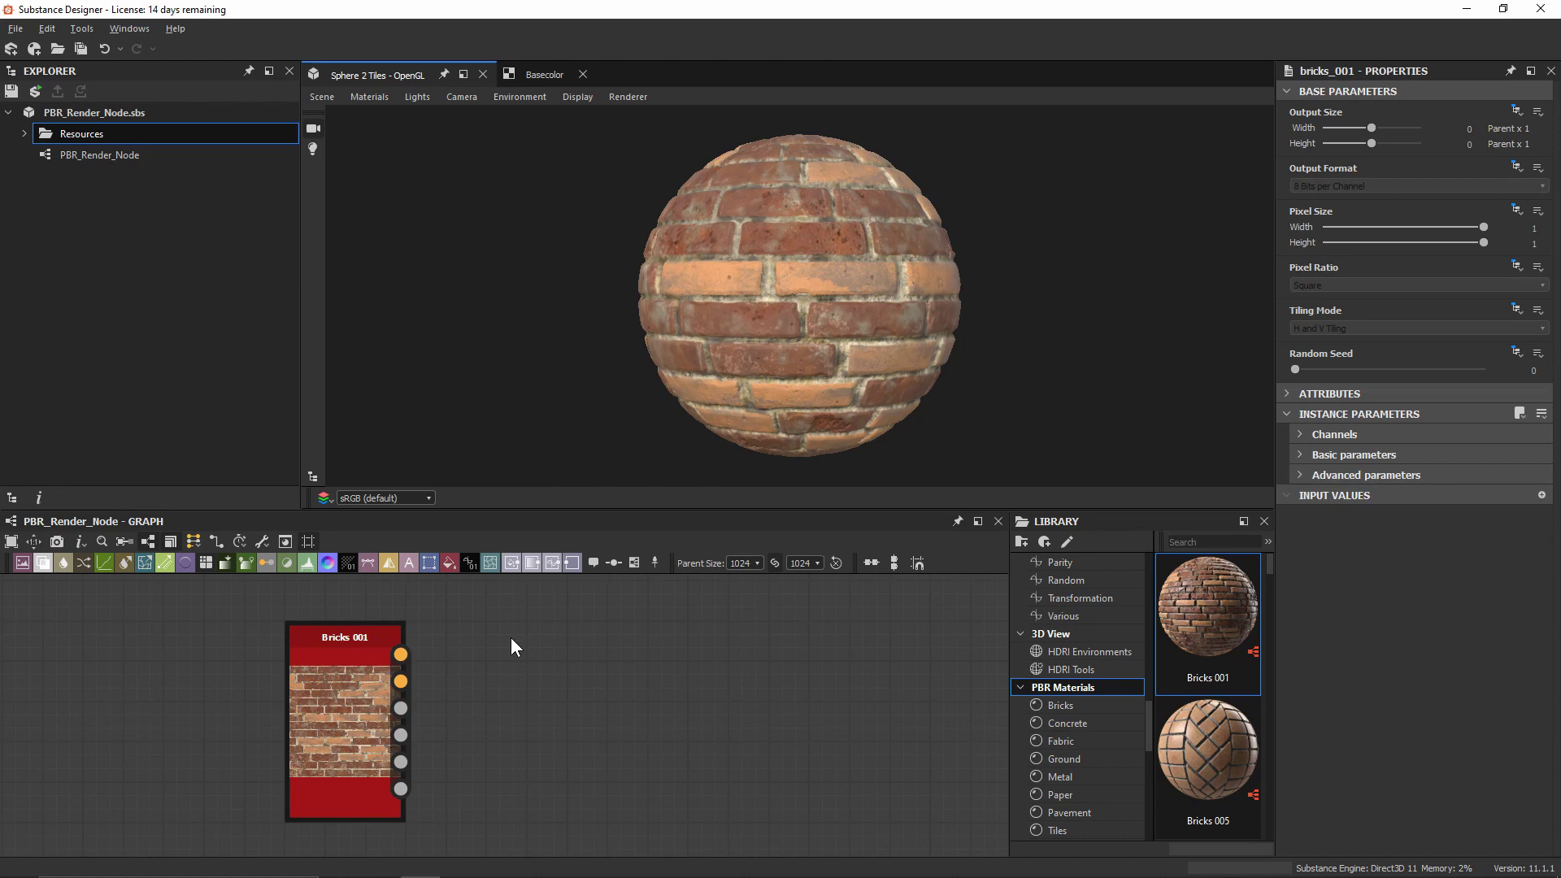
- Add a PBR Render node to the graph beside the Bricks 001 node
key("space")
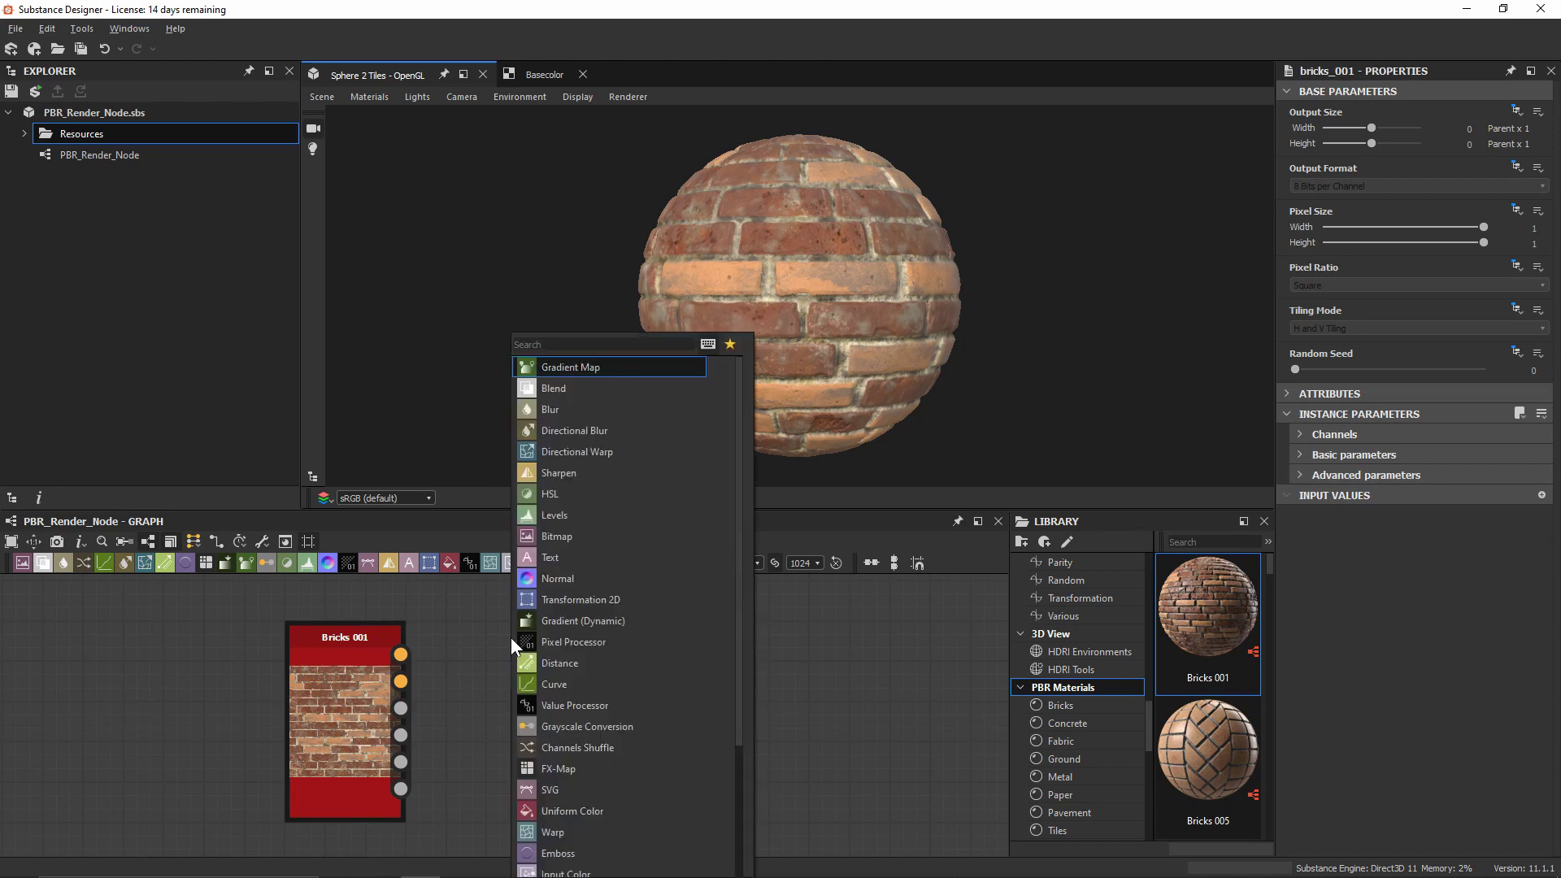
type("pbr ren")
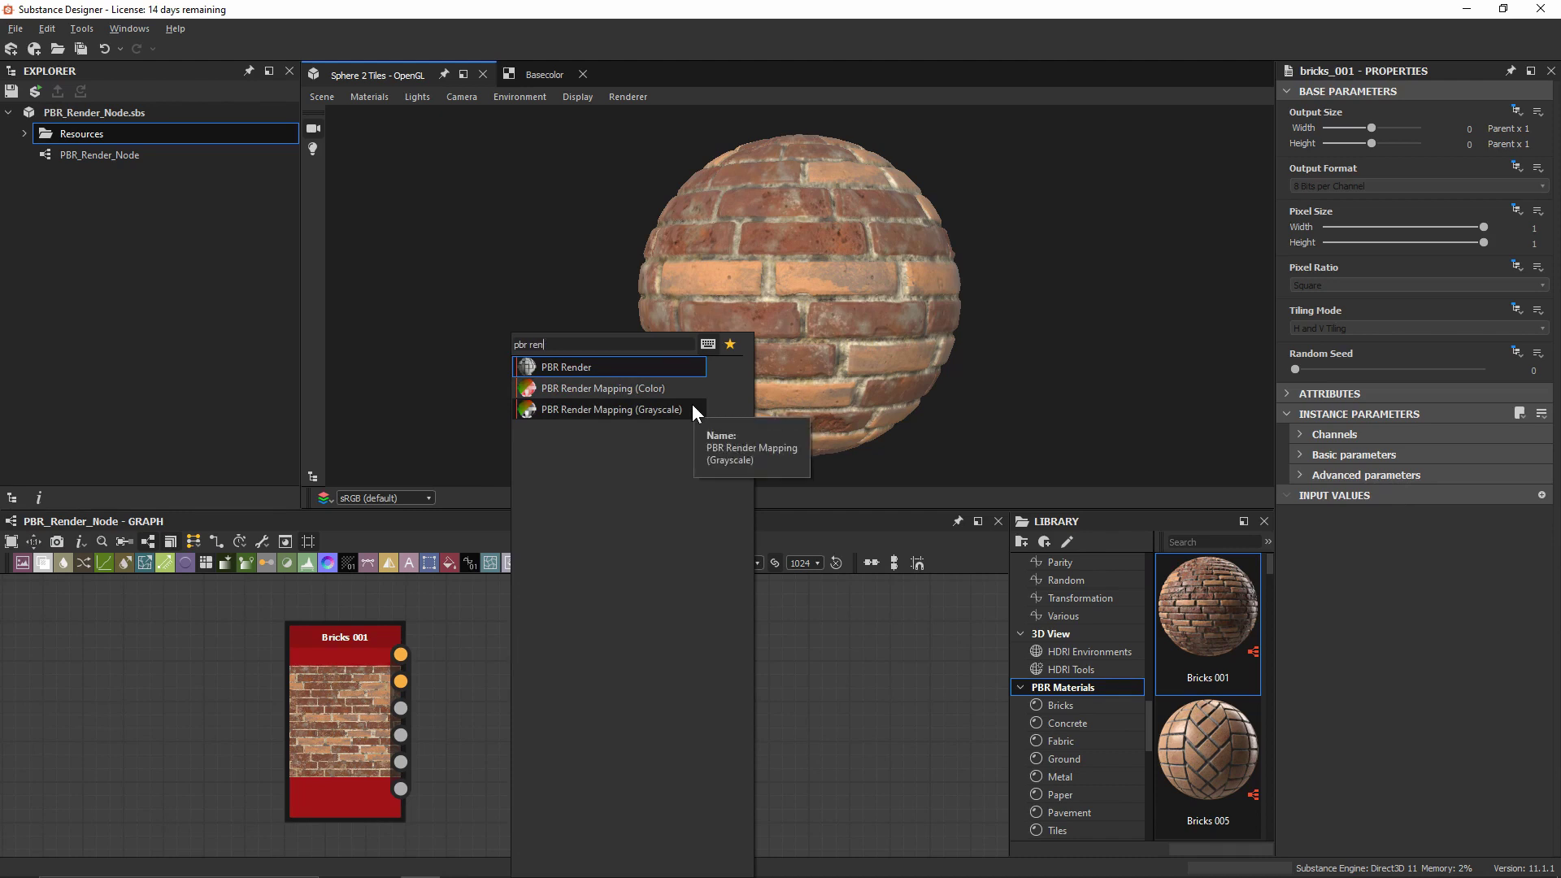
left_click(581, 367)
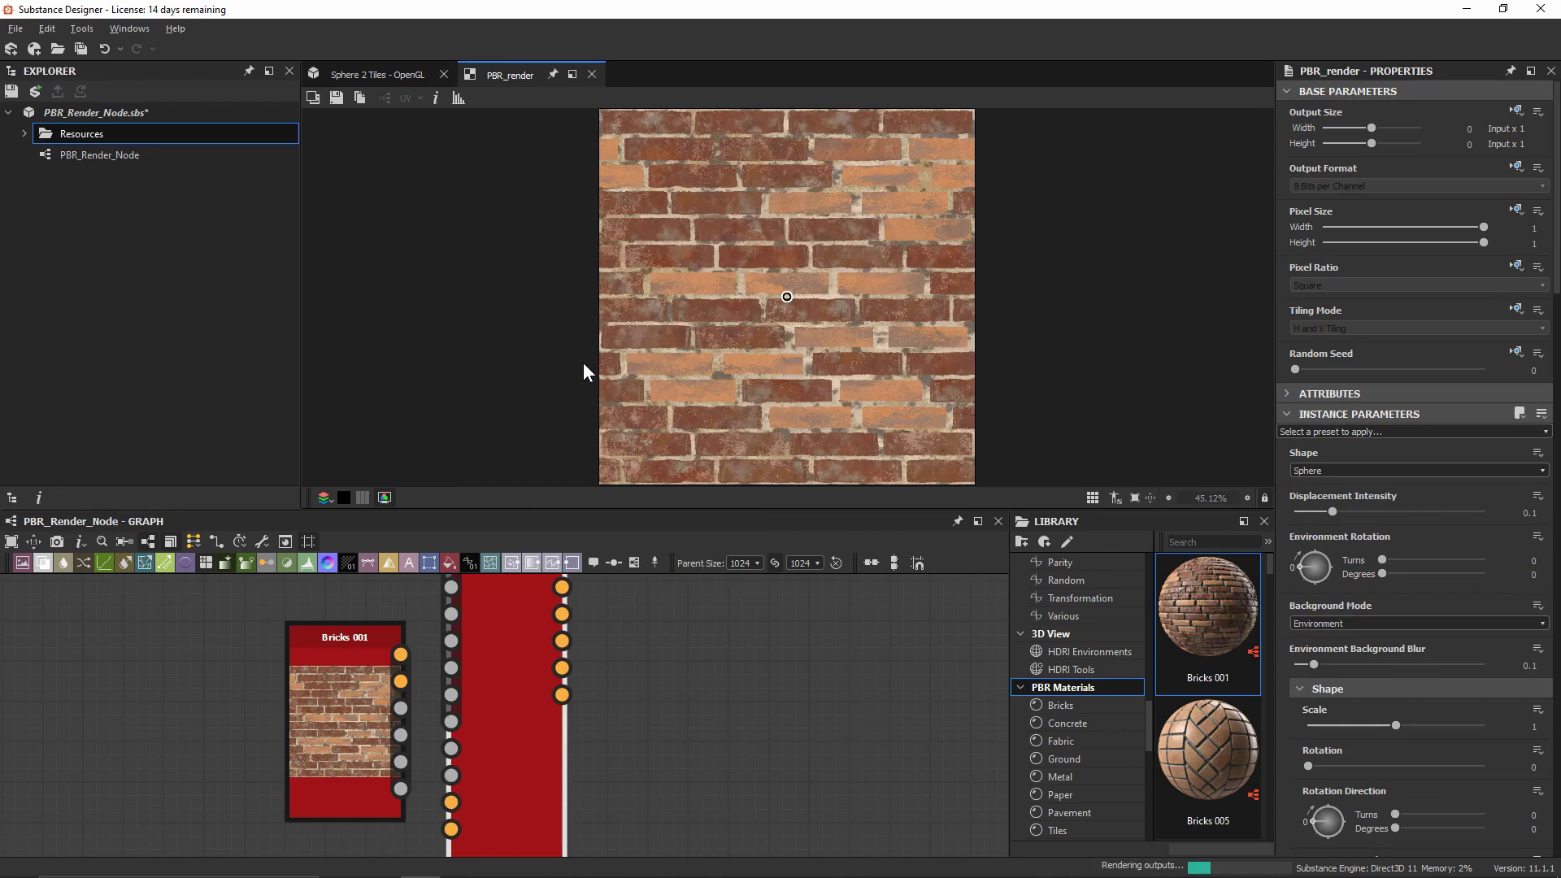
scroll(560, 650, "down", 3)
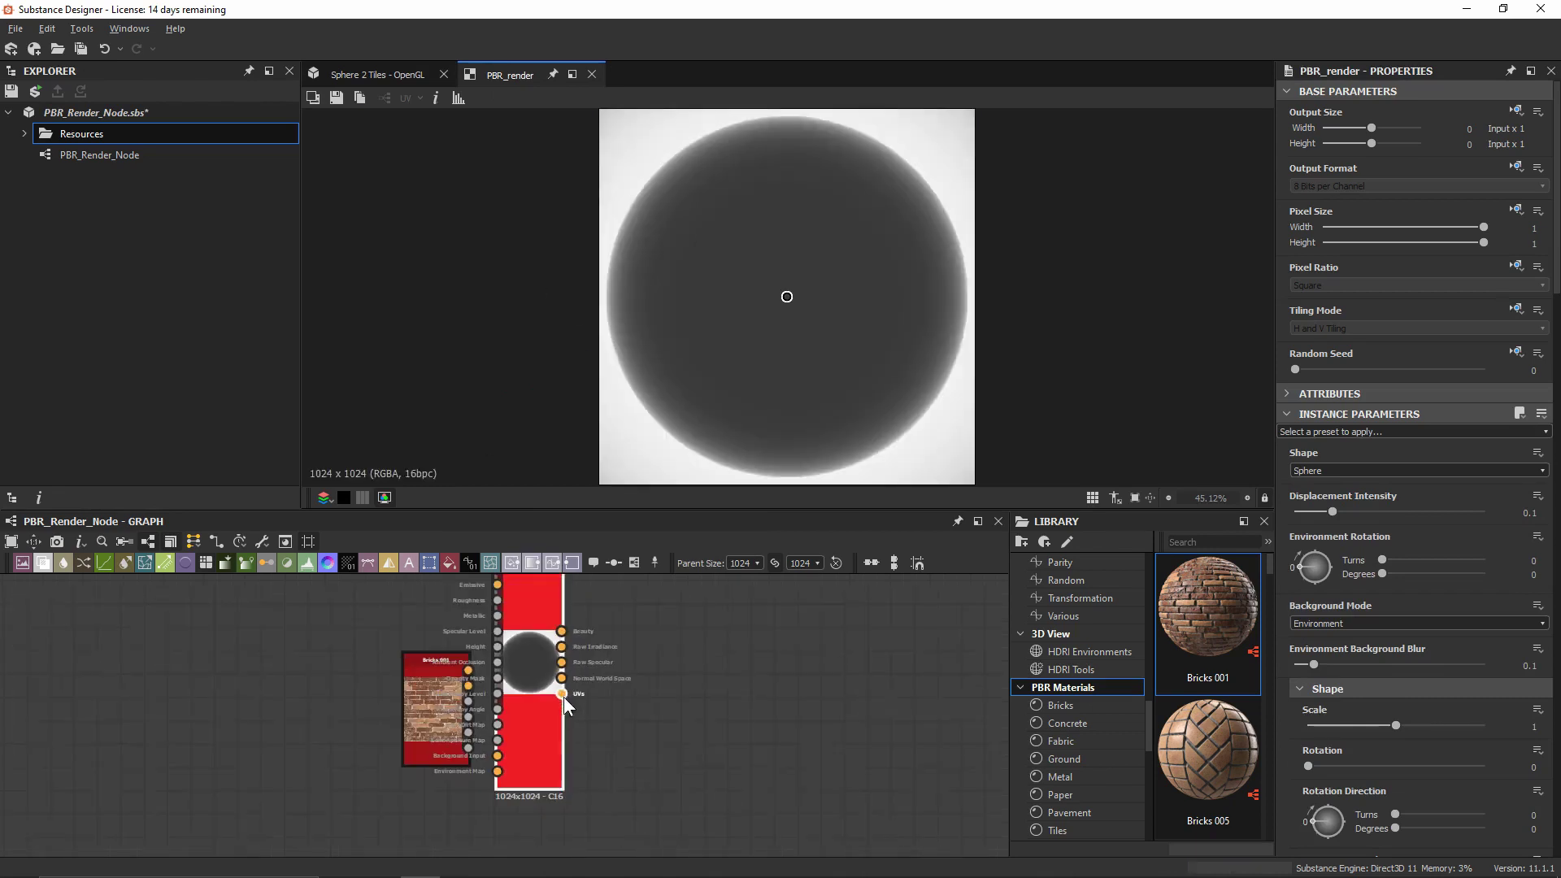
middle_click_drag(556, 648, 591, 699)
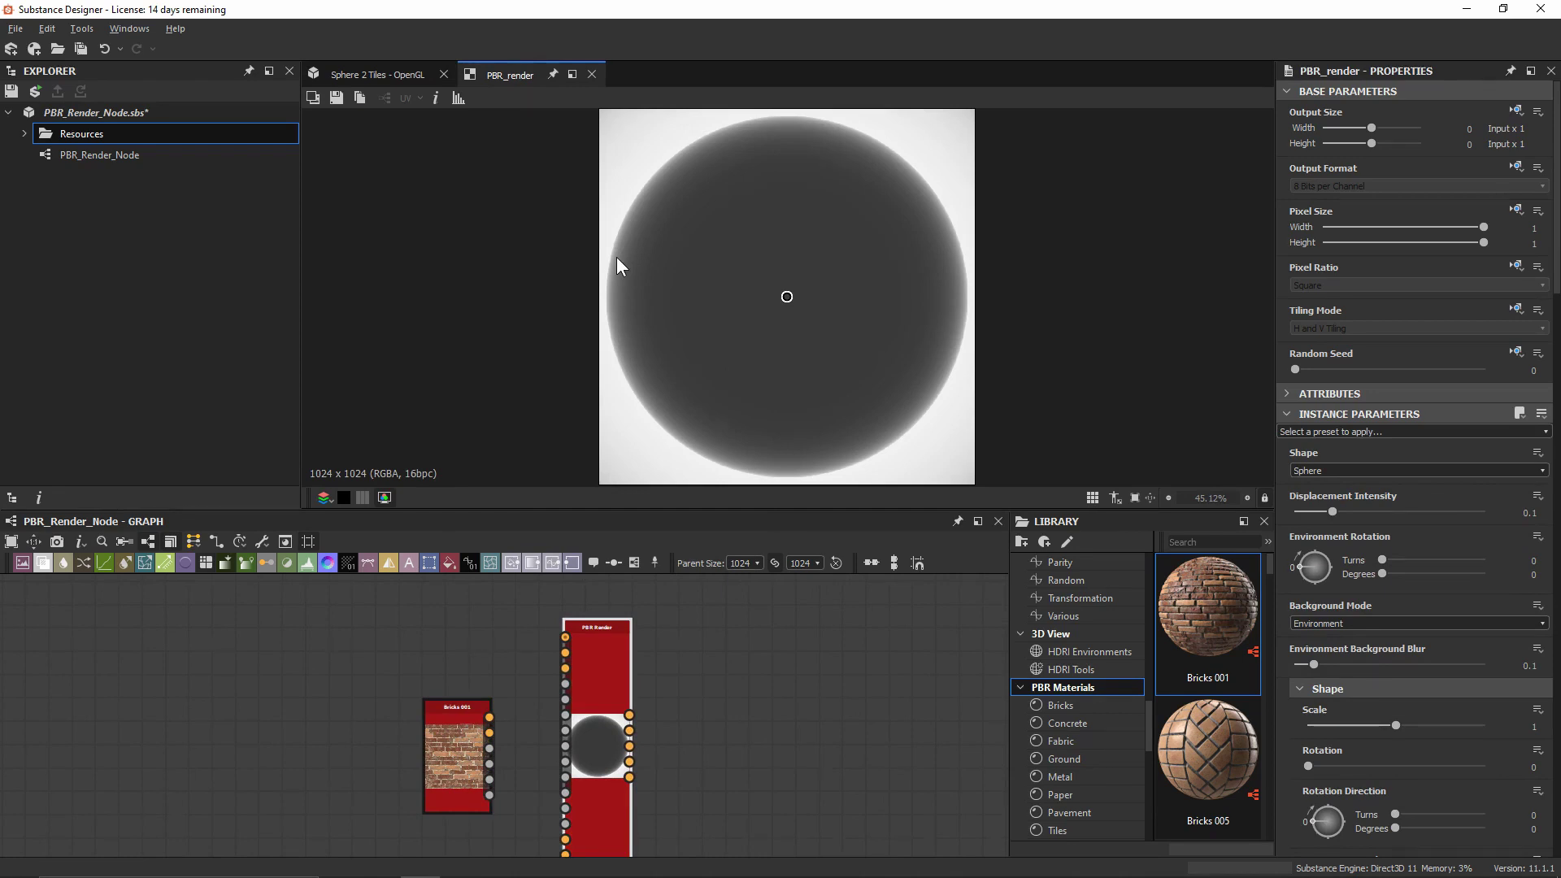
- Compare the brick material in the 3D view with the PBR Render node's 2D output
left_click(377, 75)
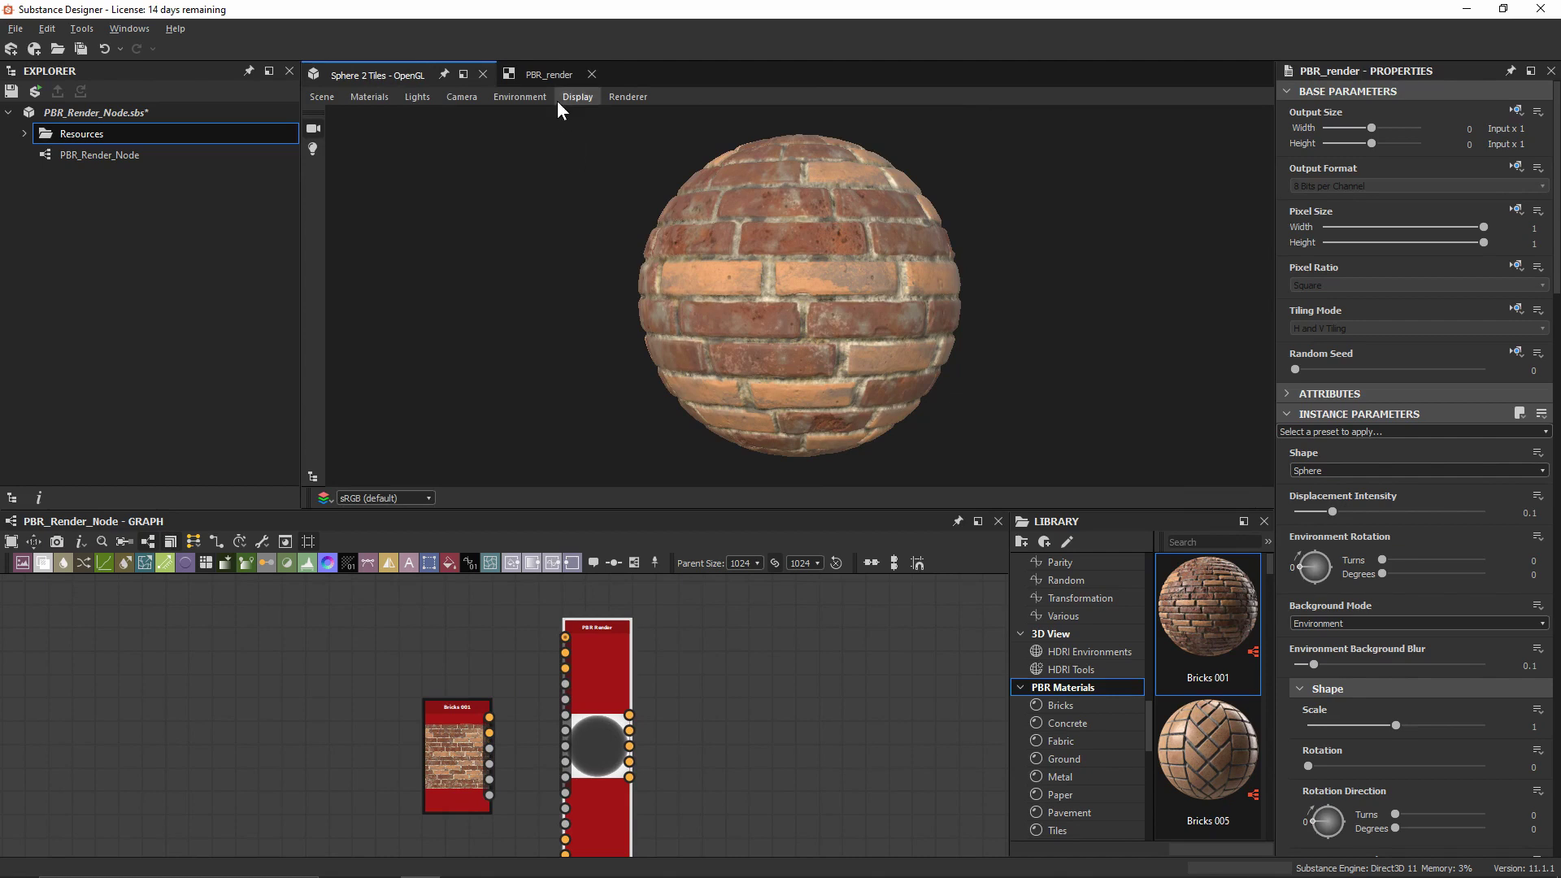
left_click(551, 75)
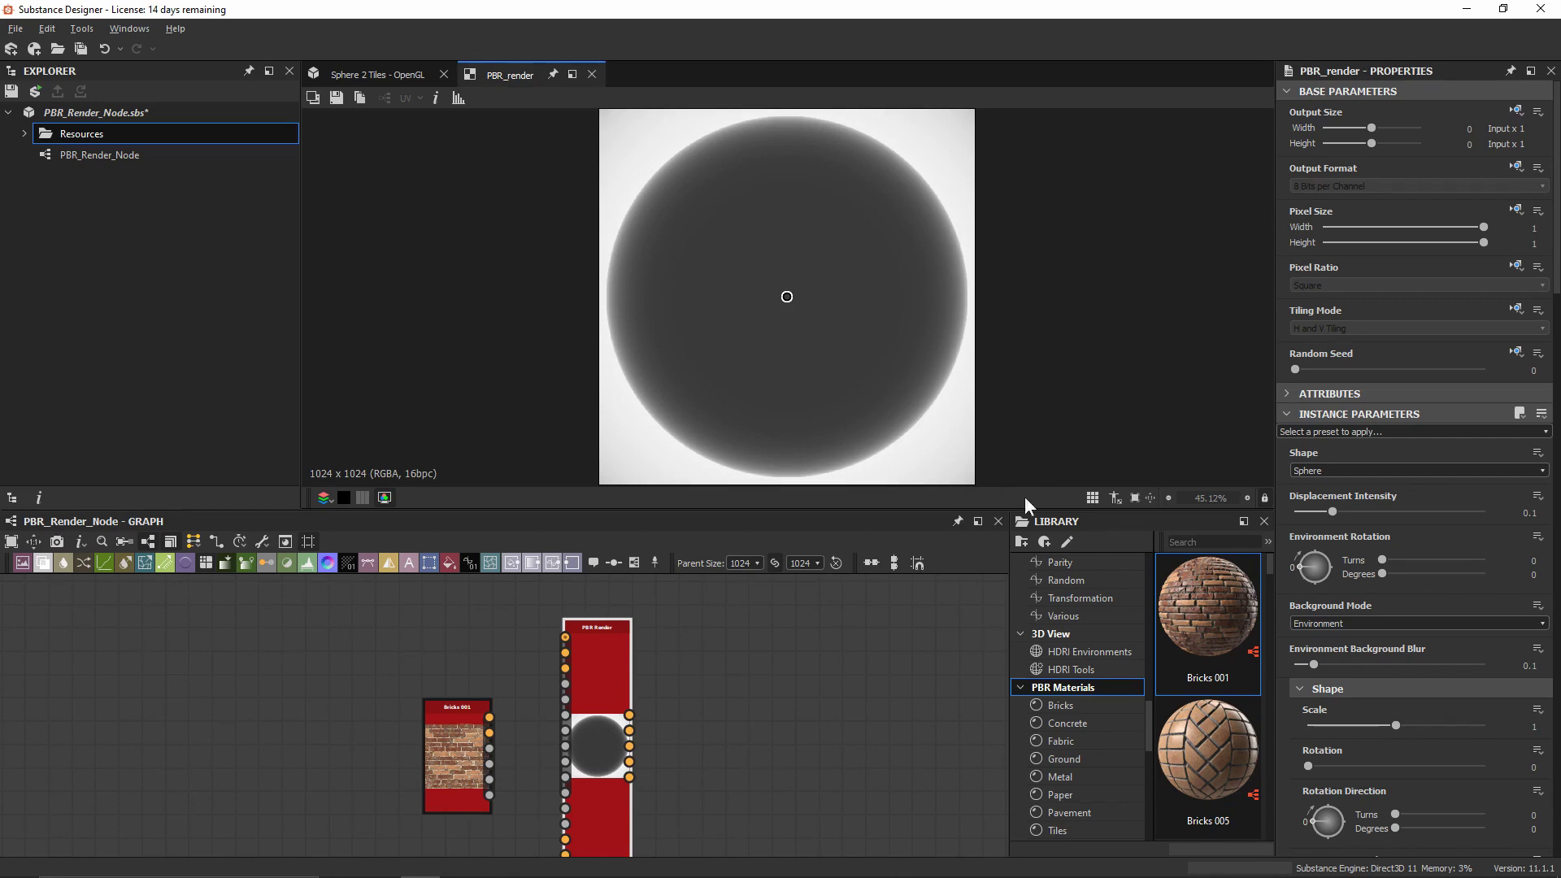
mouse_move(1268, 565)
left_mouse_down()
mouse_move(1280, 745)
mouse_move(1301, 631)
mouse_move(1292, 545)
left_mouse_up()
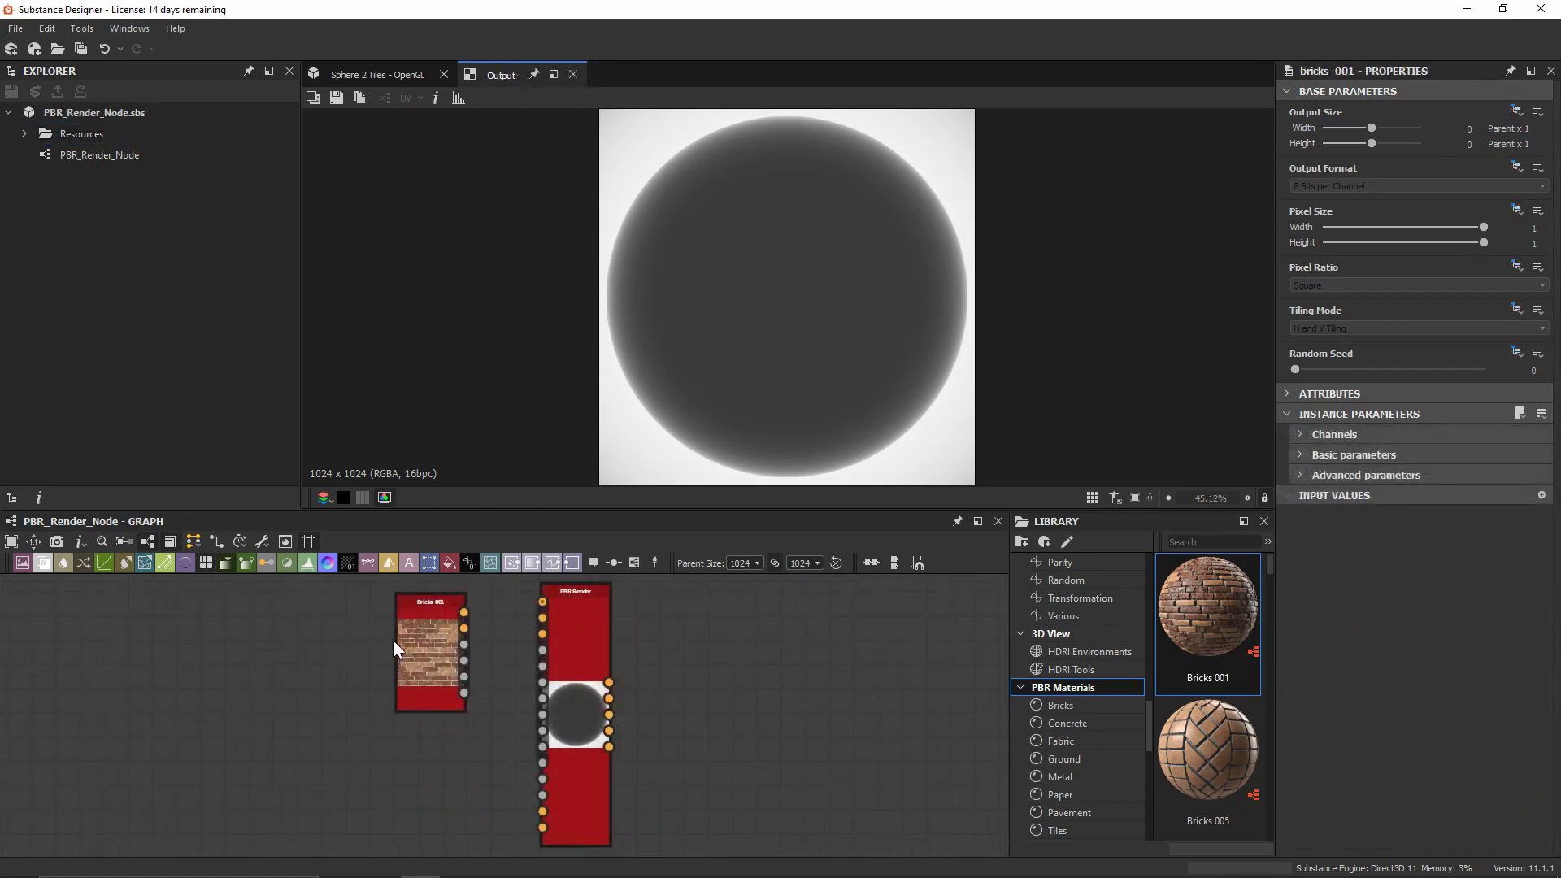
- Switch the link creation mode to Material and connect the Bricks 001 outputs to the matching PBR Render inputs
scroll(493, 635, "up", 5)
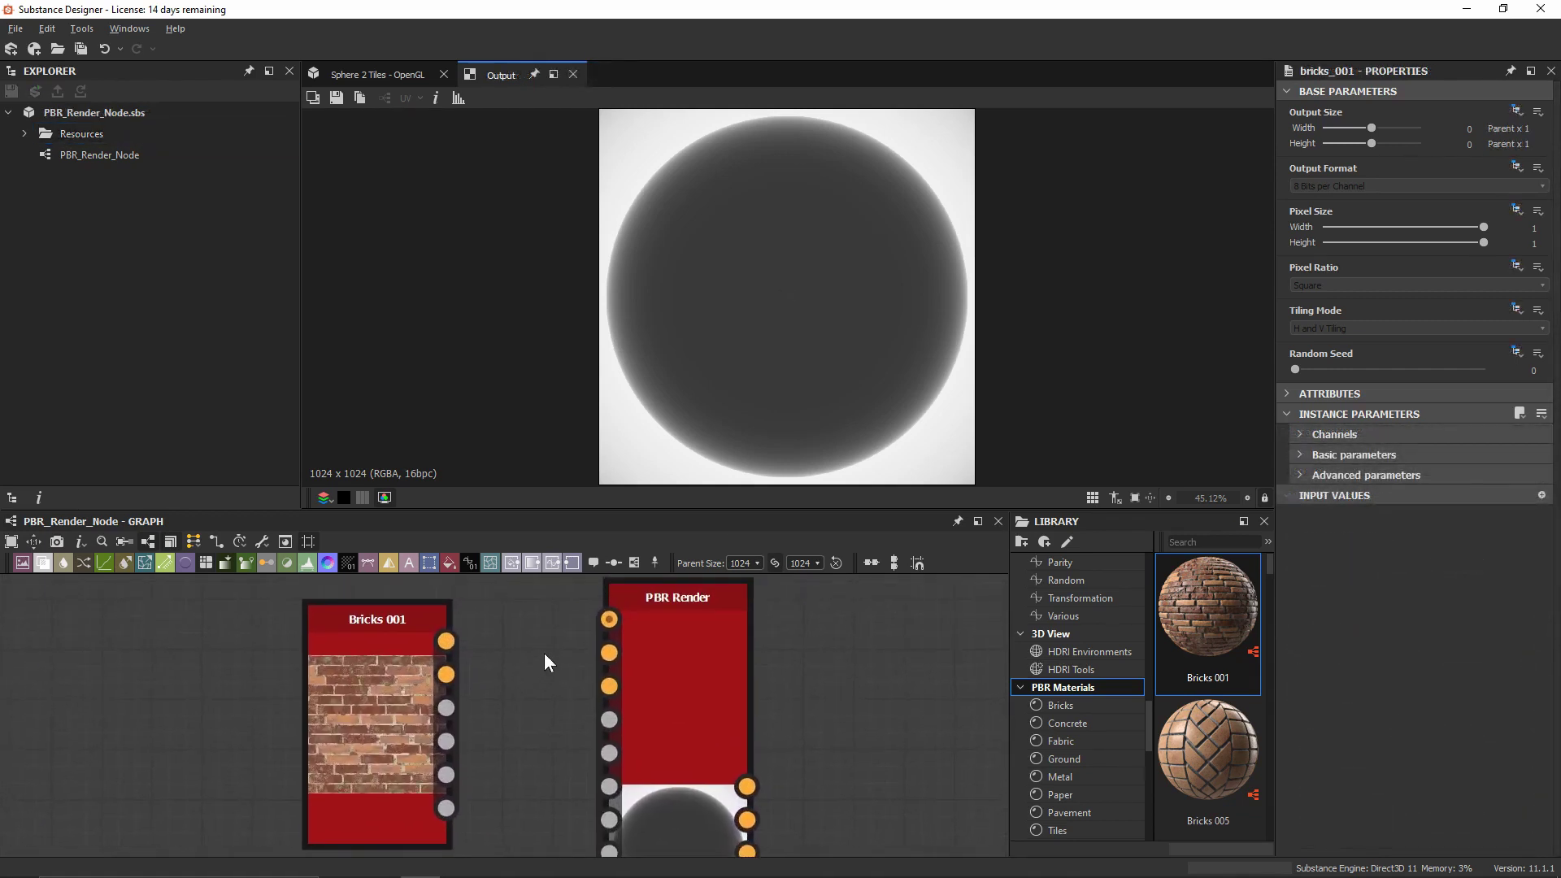
middle_click_drag(667, 634, 689, 620)
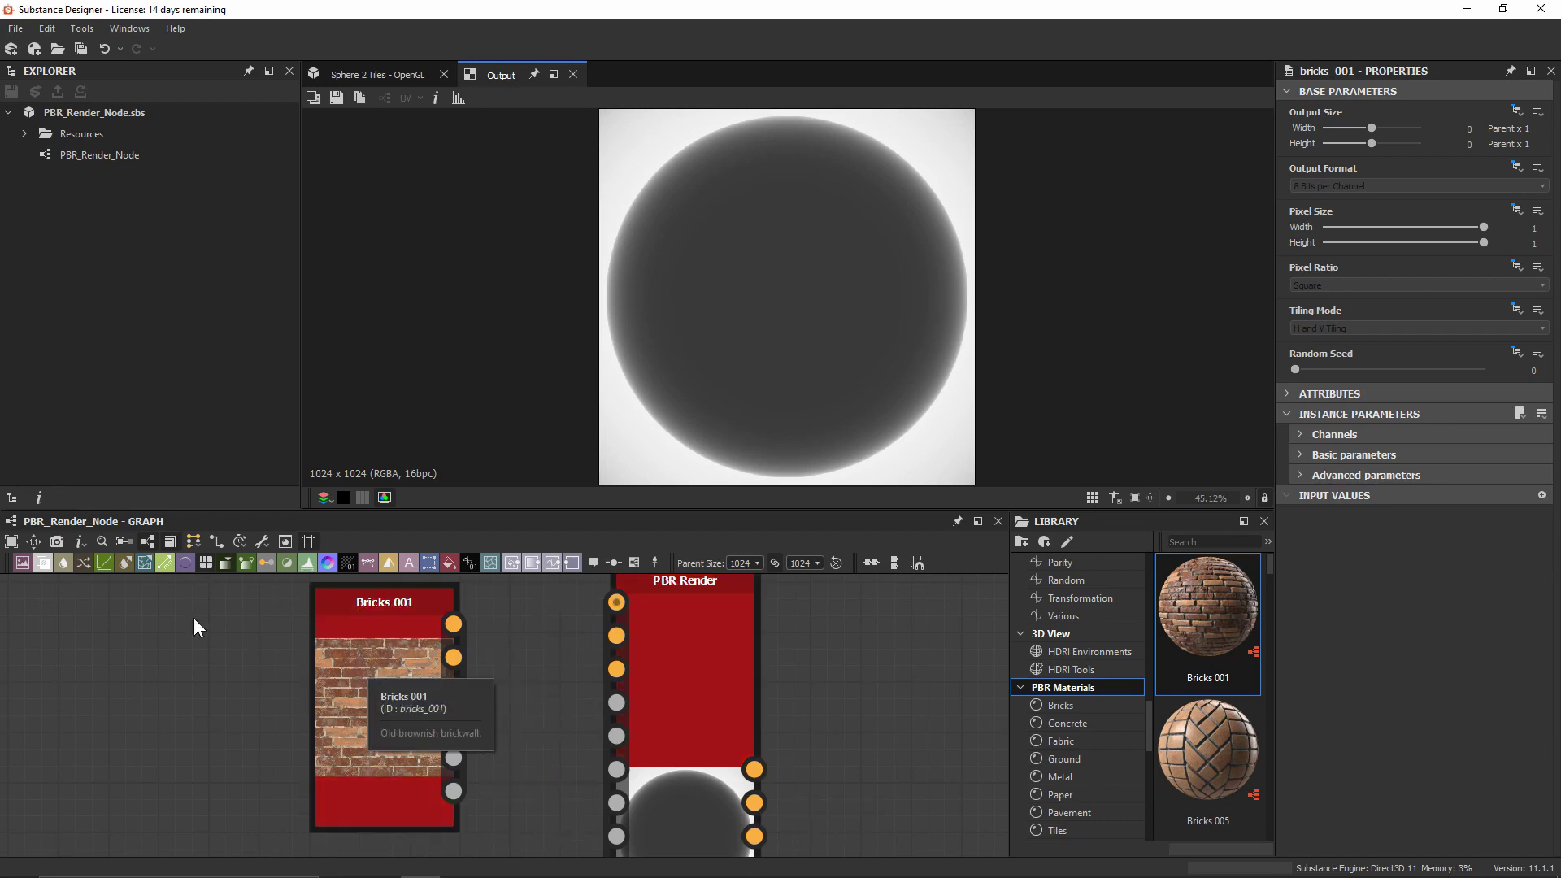
left_click(195, 542)
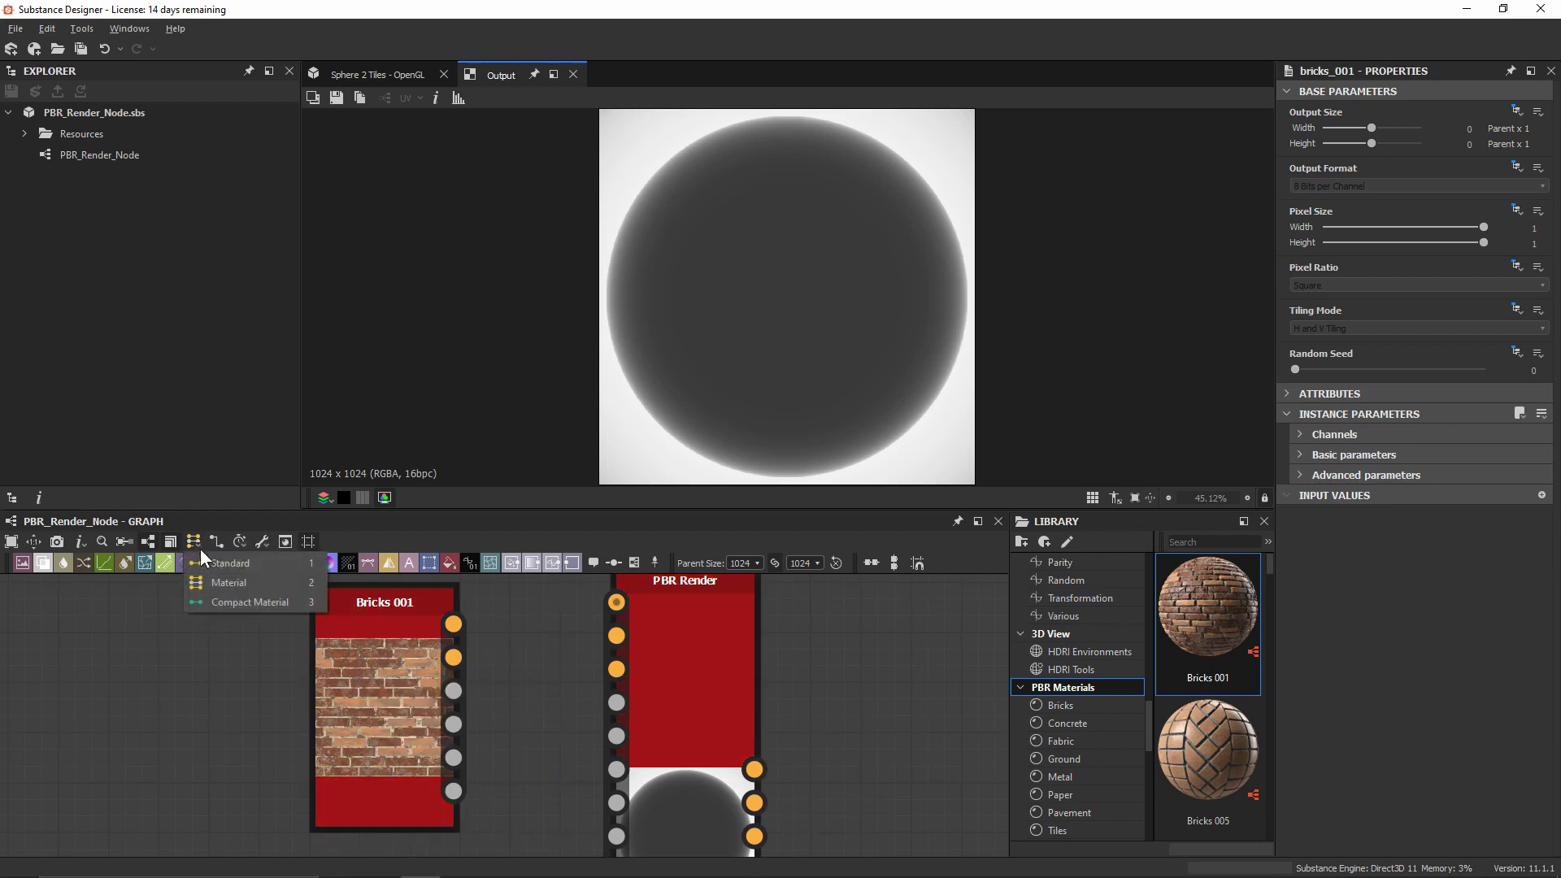
left_click(261, 581)
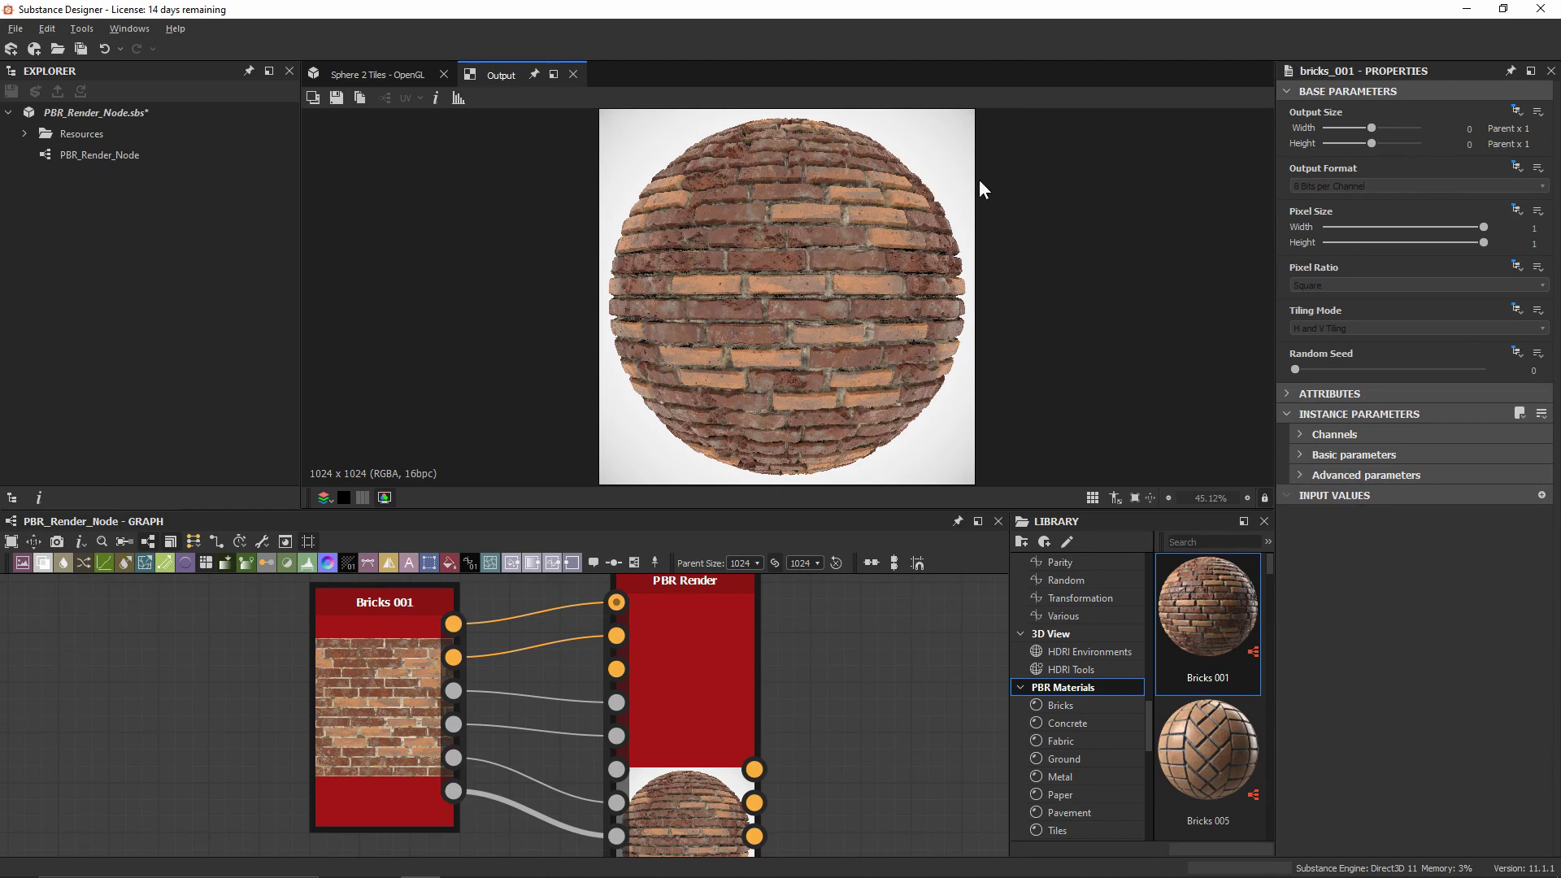
- Link the bonifacio_aragon_stairs HDRI environment from the library as a package resource
middle_click_drag(708, 805, 718, 445)
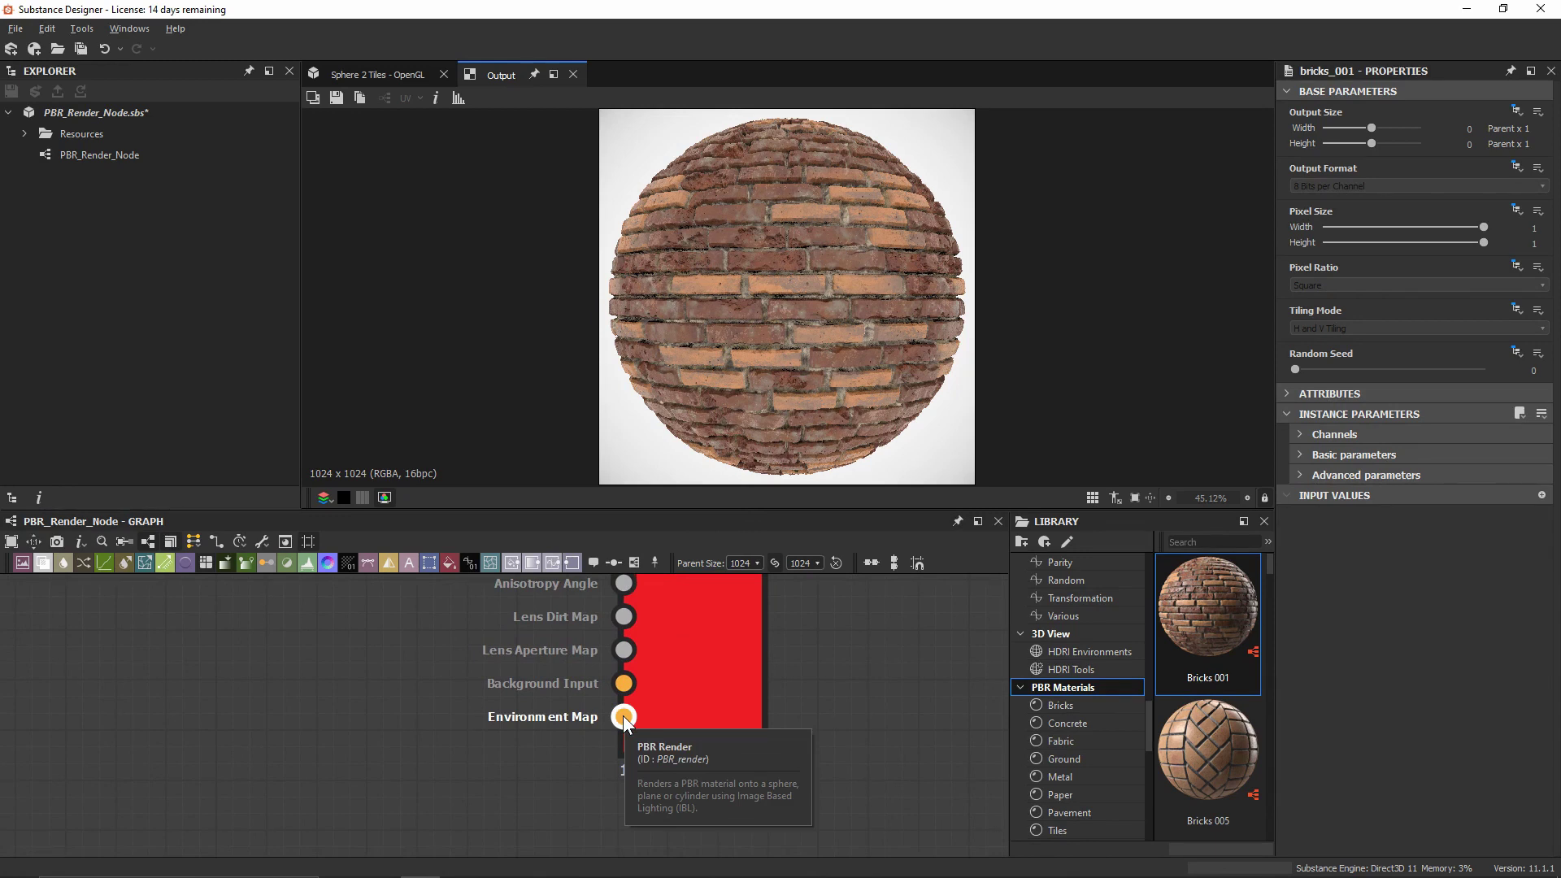
left_click(1072, 656)
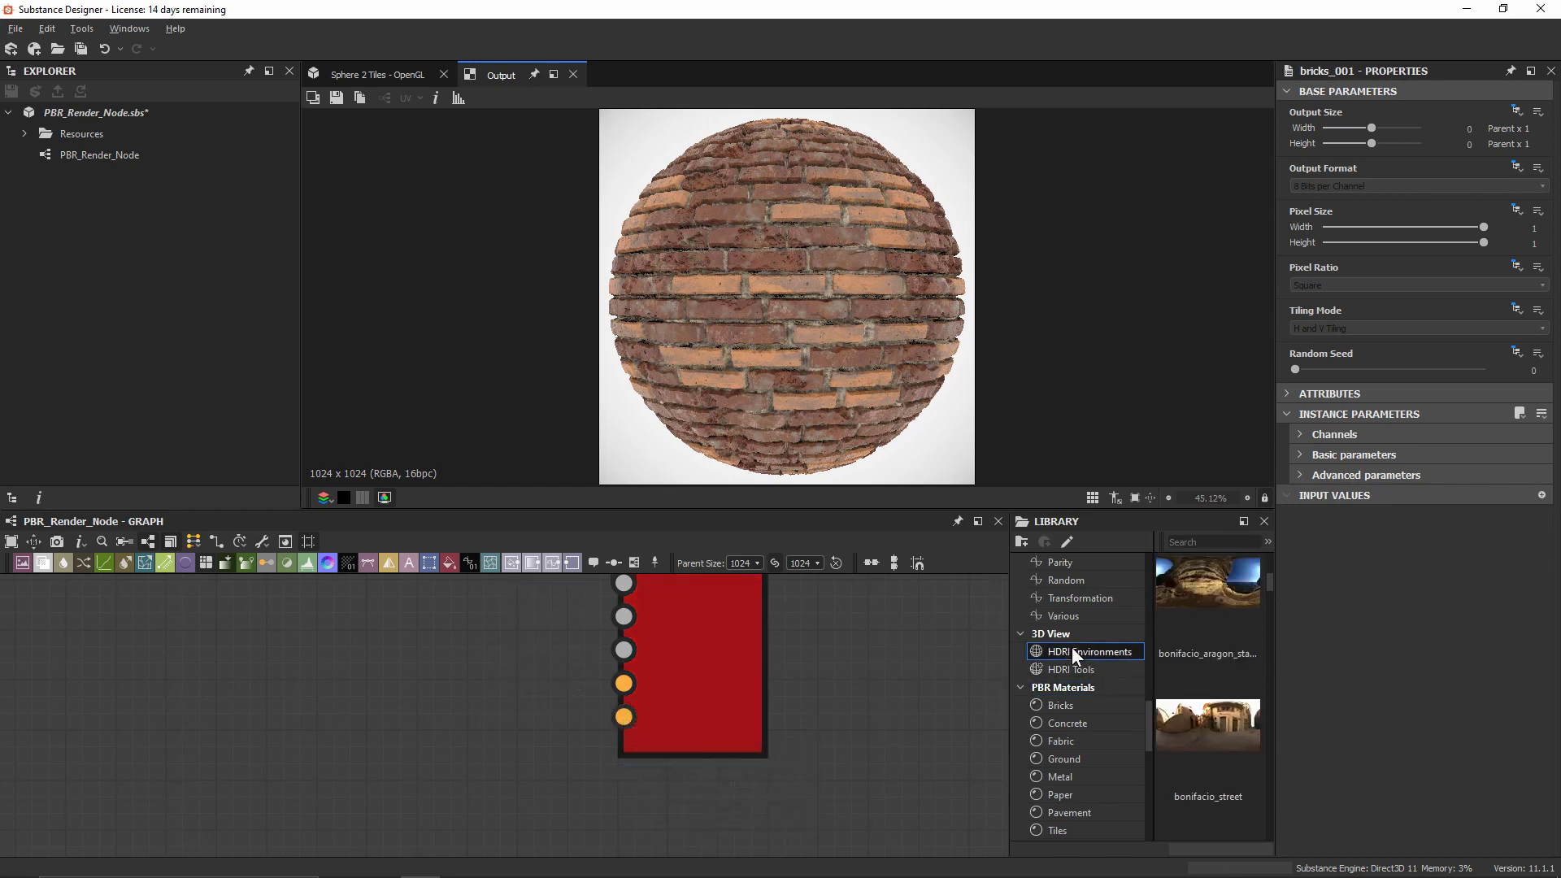
left_click_drag(1205, 596, 381, 648)
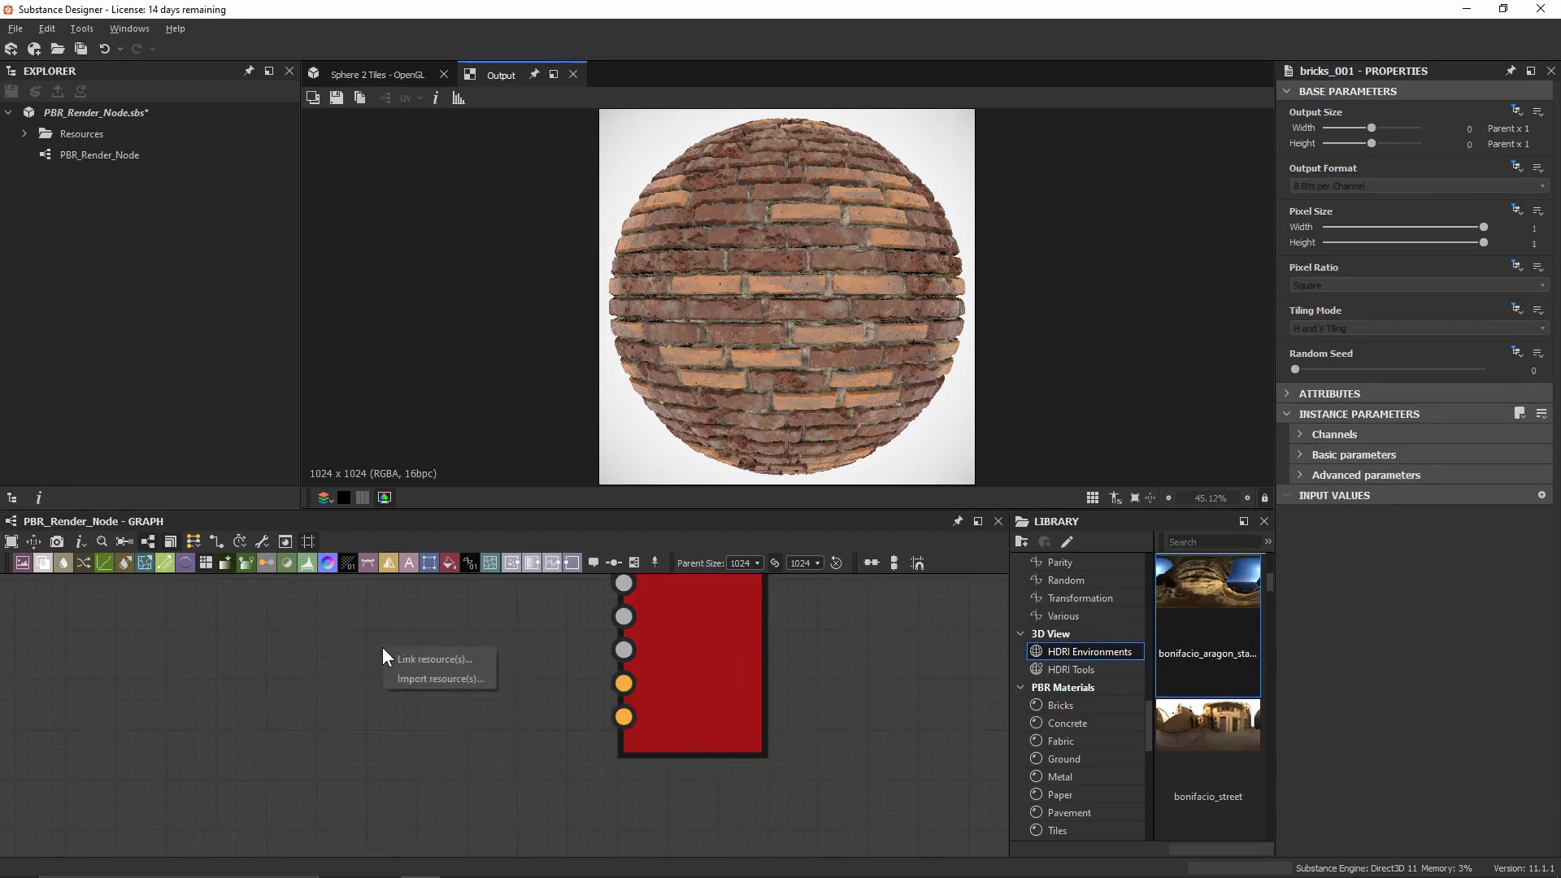
left_click(428, 656)
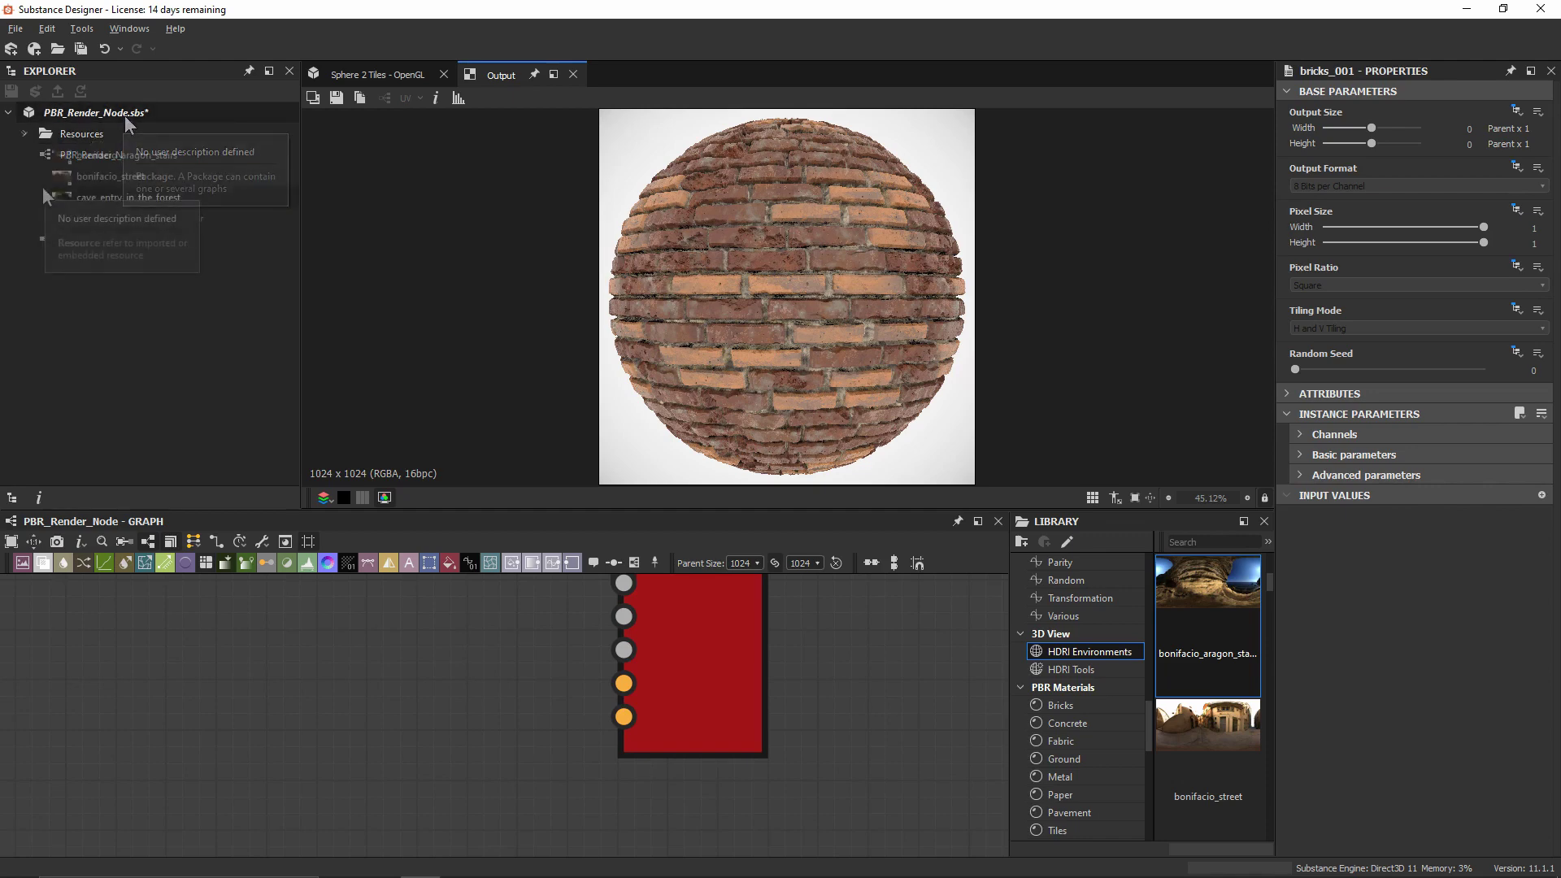
- Place the bonifacio_aragon_stairs resource as a Bitmap node and connect it to the PBR Render node's Environment Map input
left_click_drag(56, 156, 423, 684)
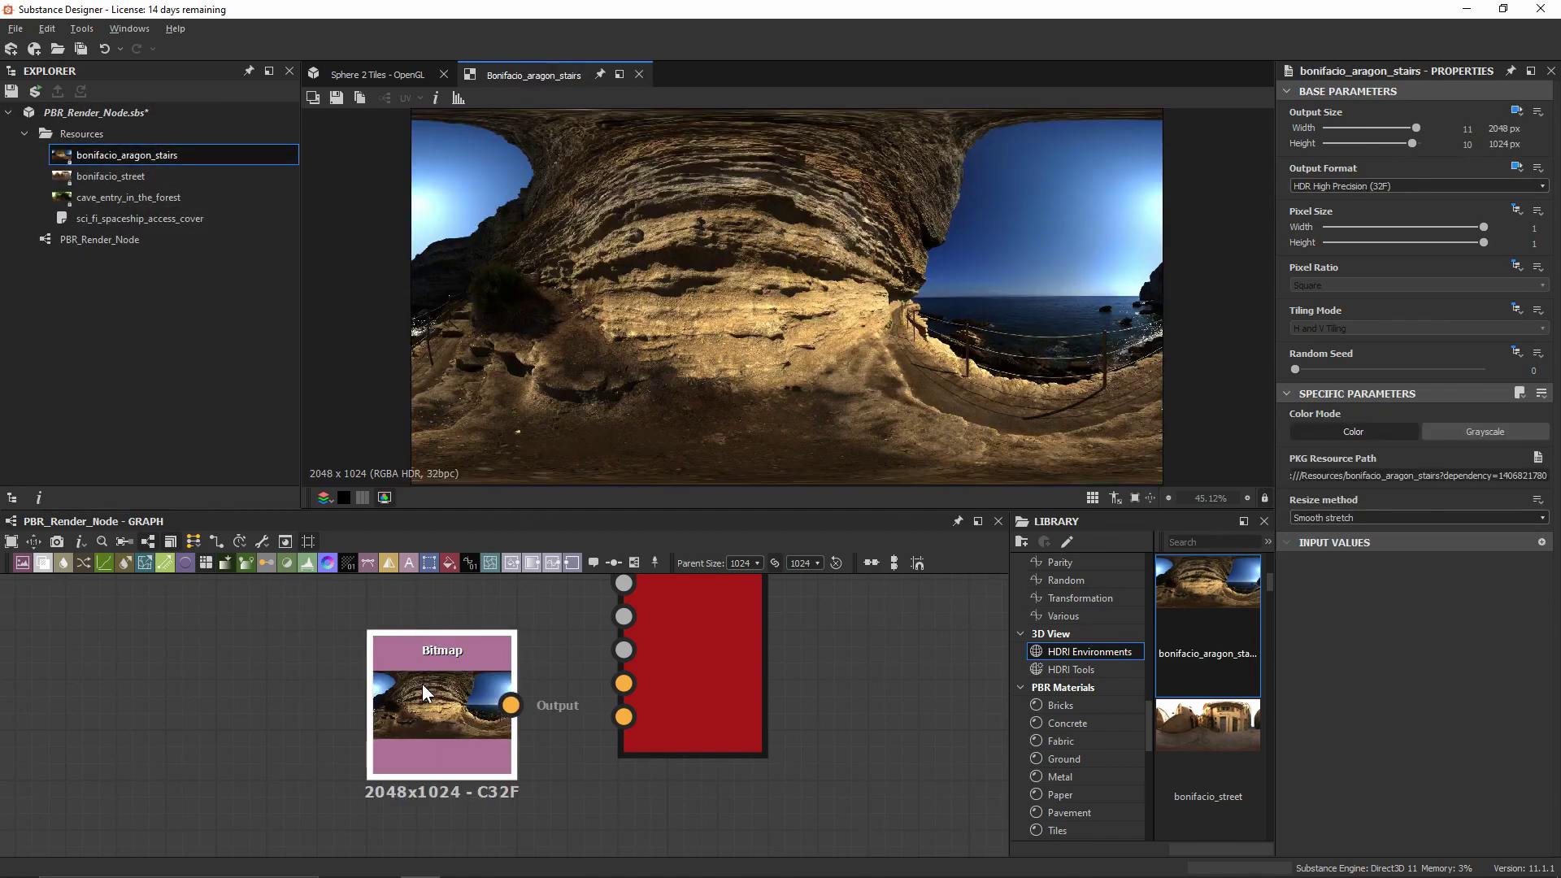
left_click_drag(512, 704, 626, 731)
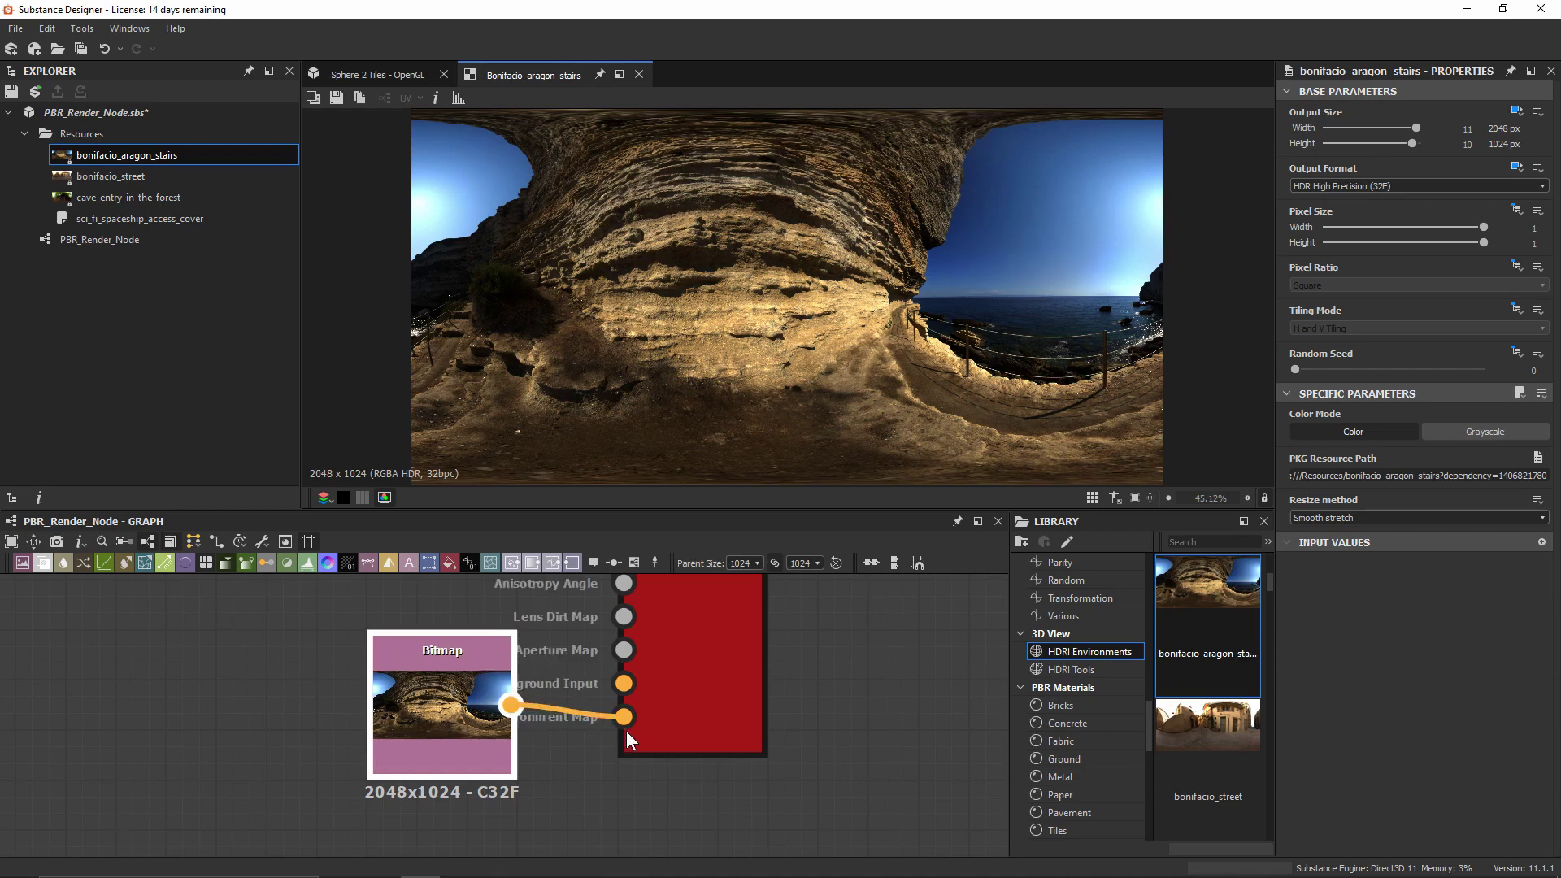
left_click(694, 607)
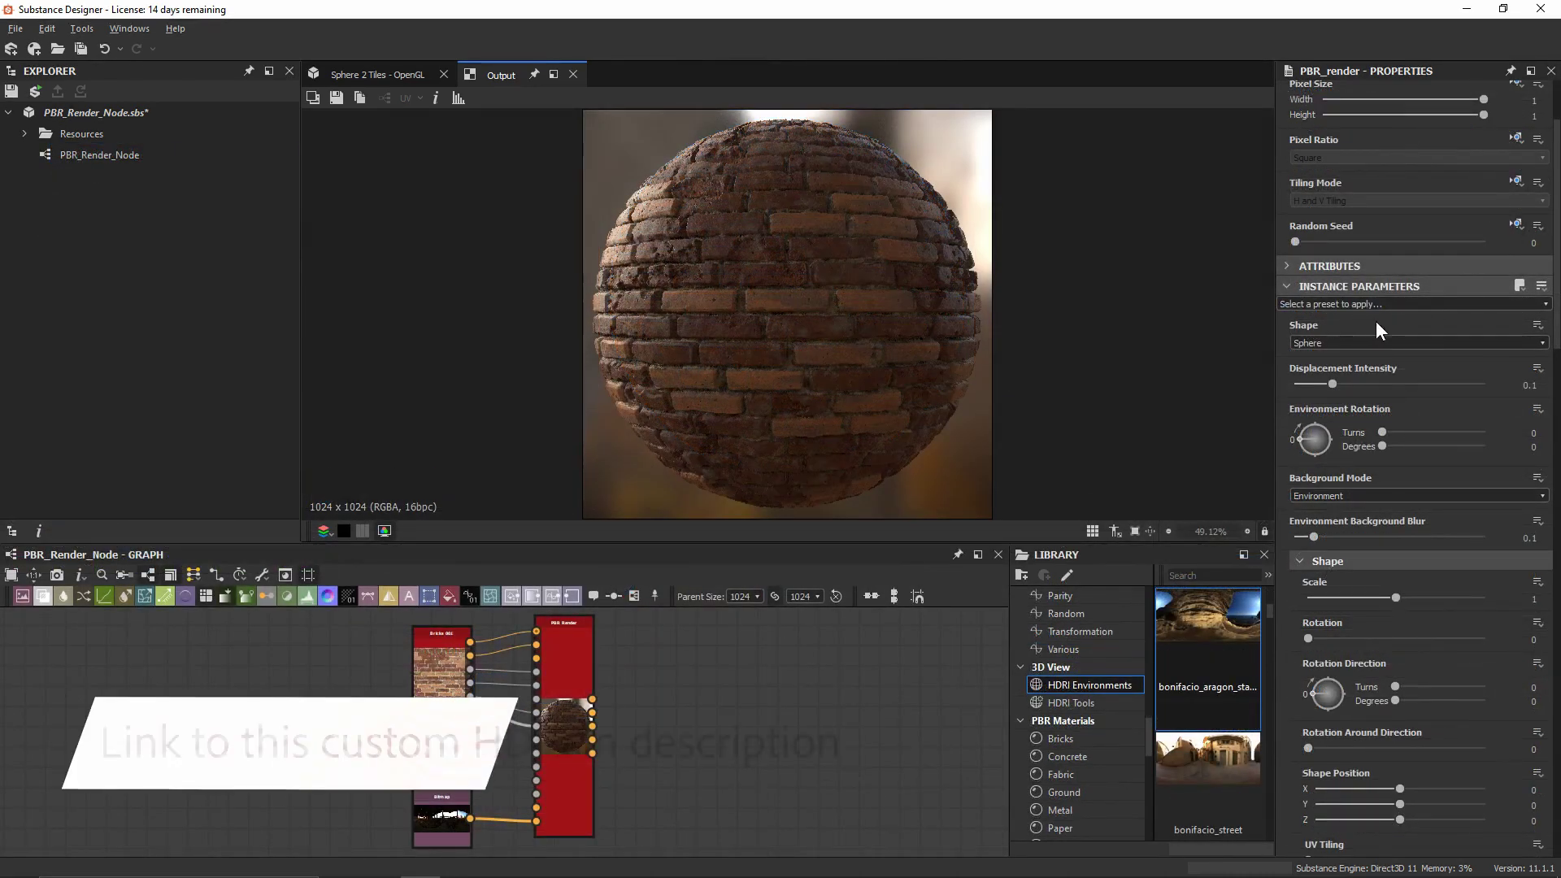
- Try the Plane and Cylinder shapes on the PBR Render node and return the shape to Sphere
left_click(1390, 341)
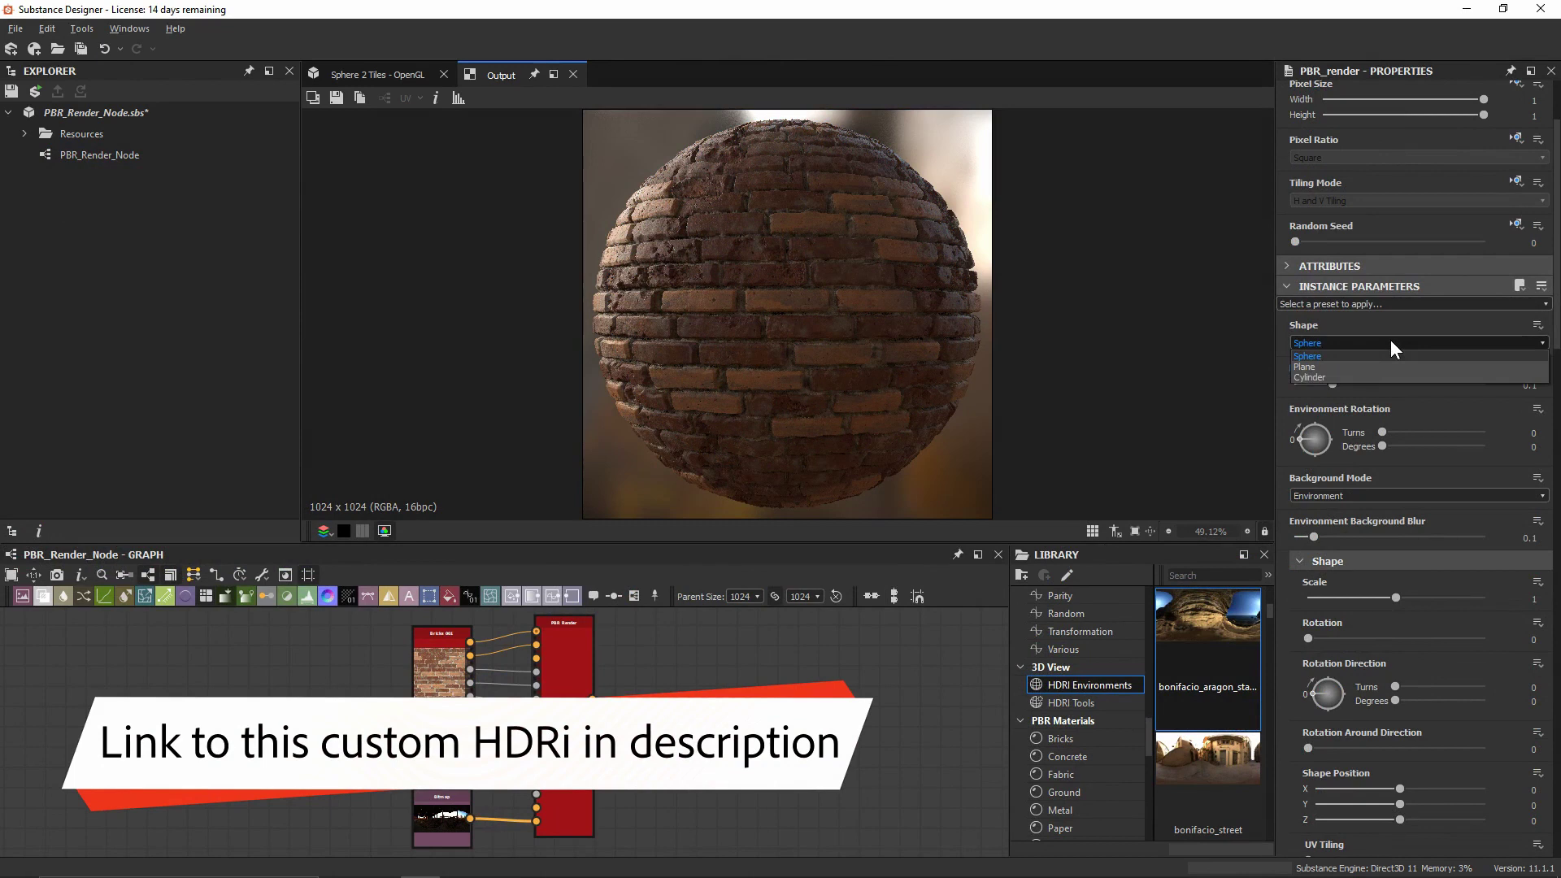
key("Down")
key("Return")
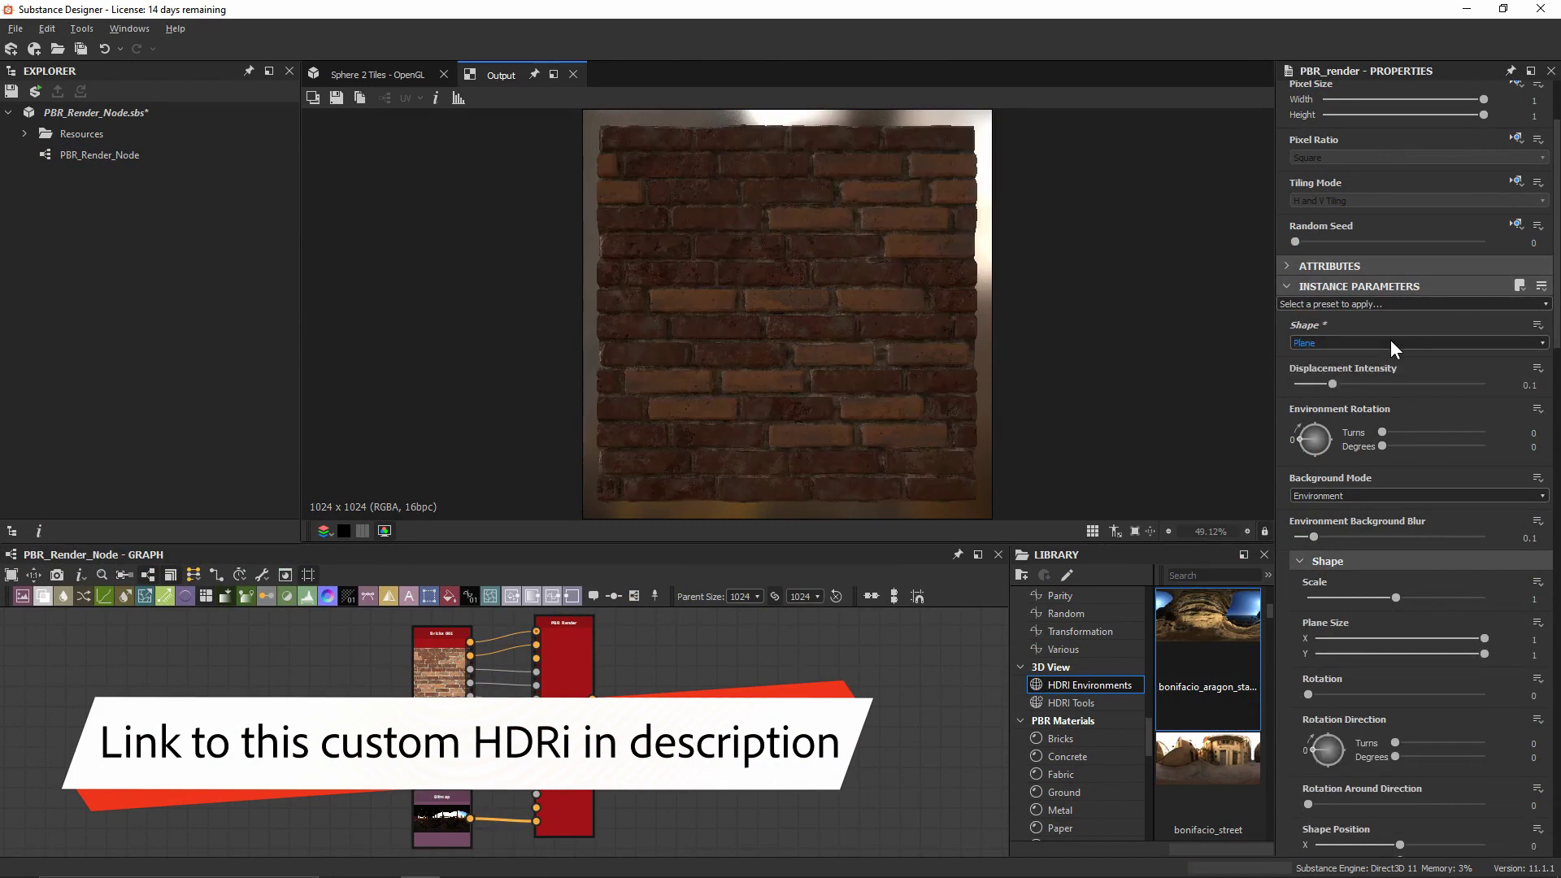
key("Down")
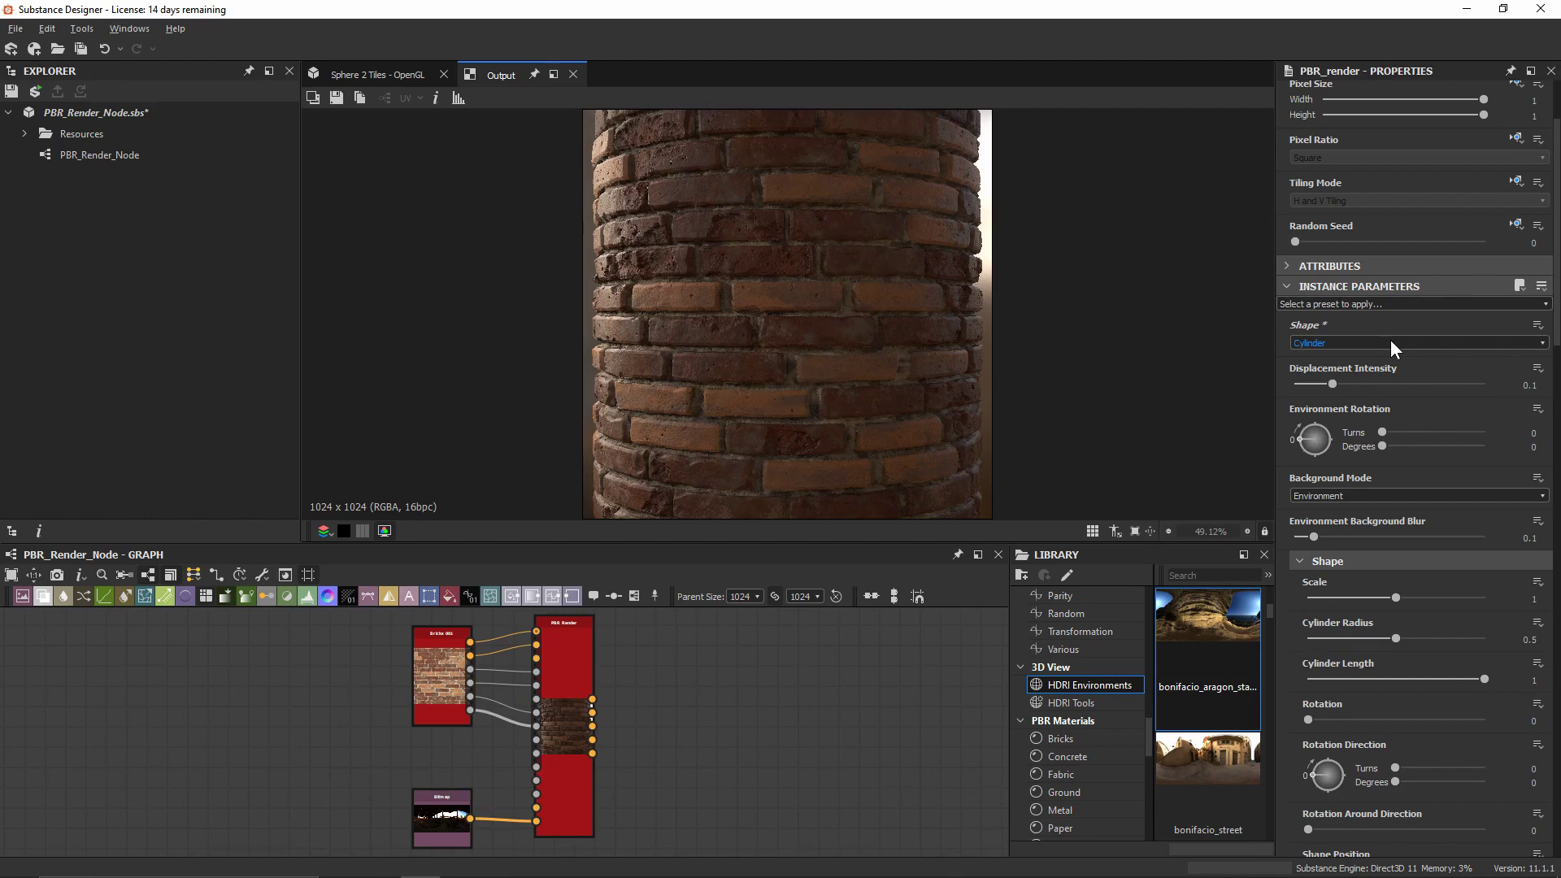
key("Down")
key("Down")
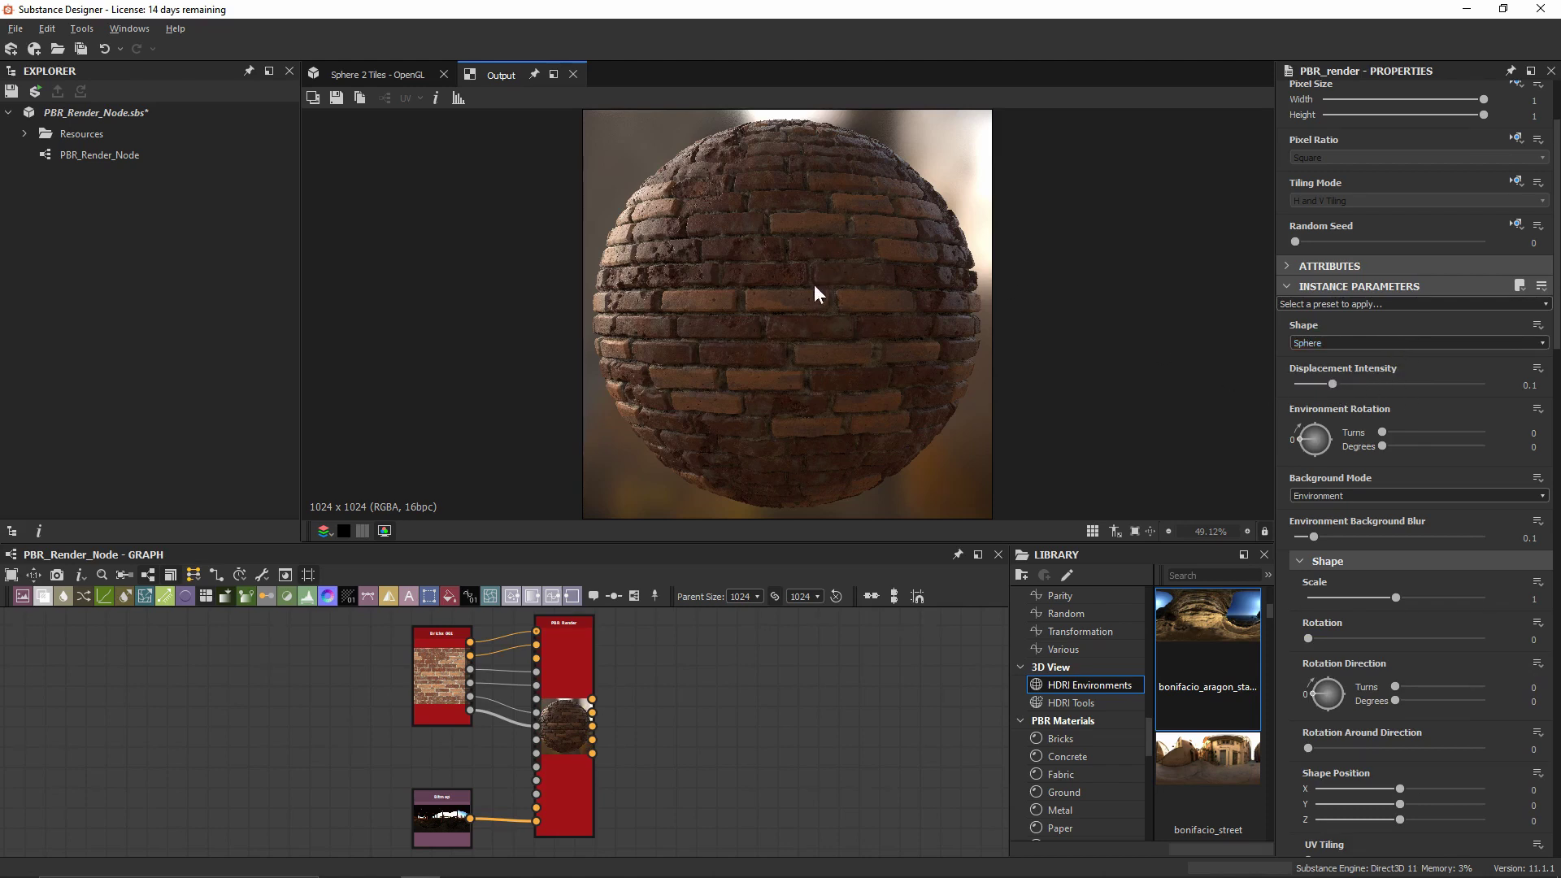
- Set the PBR Render node's Displacement Intensity to 0.05 and inspect the brick relief along the sphere's edge
left_click_drag(1370, 382, 1401, 382)
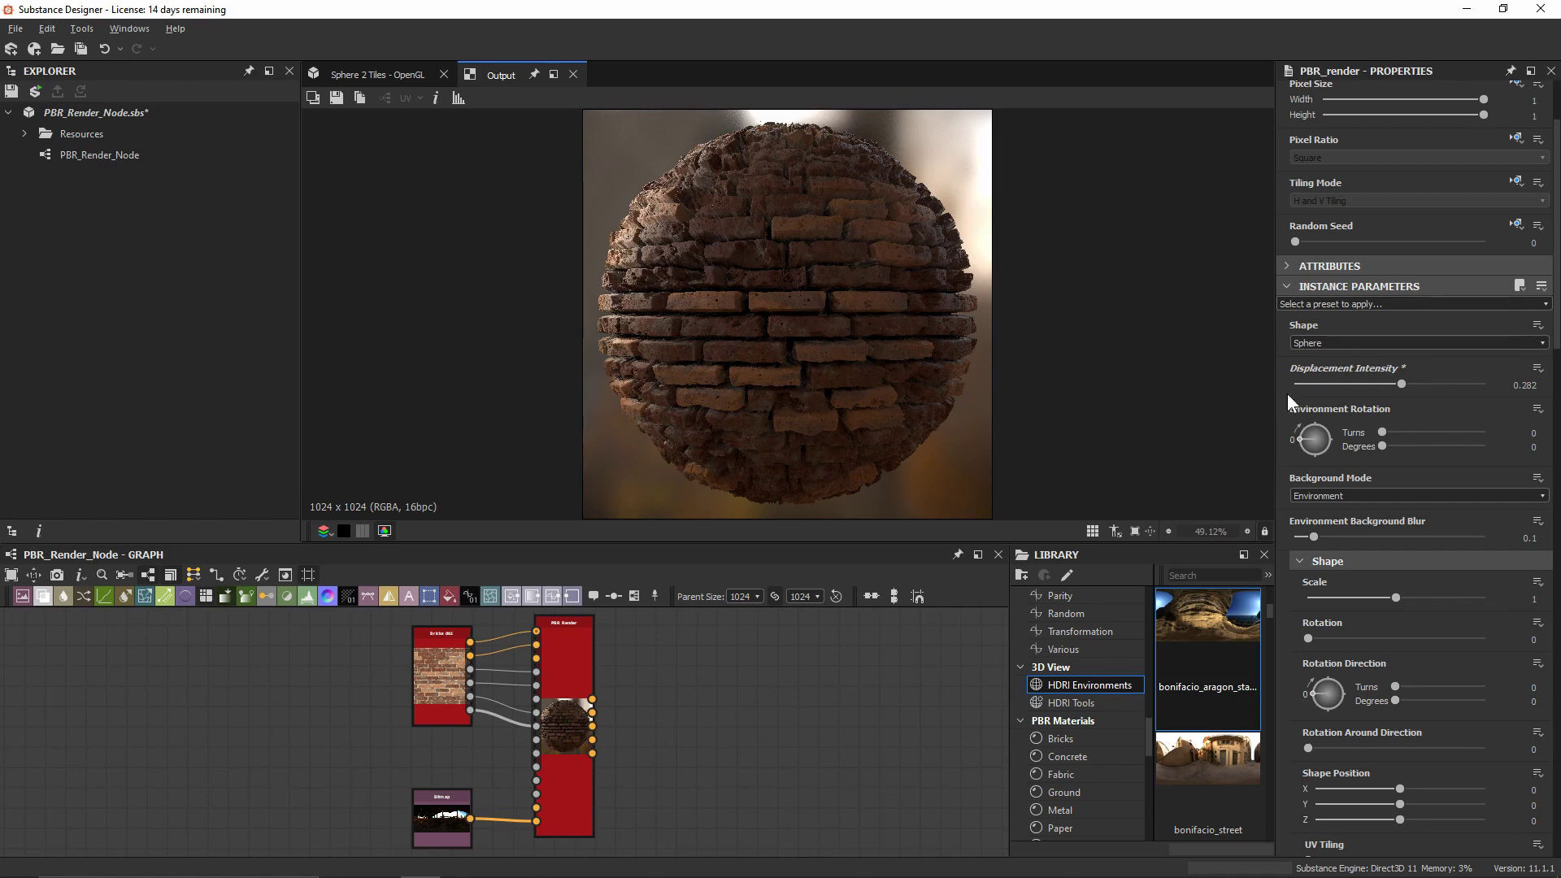
double_click(1394, 382)
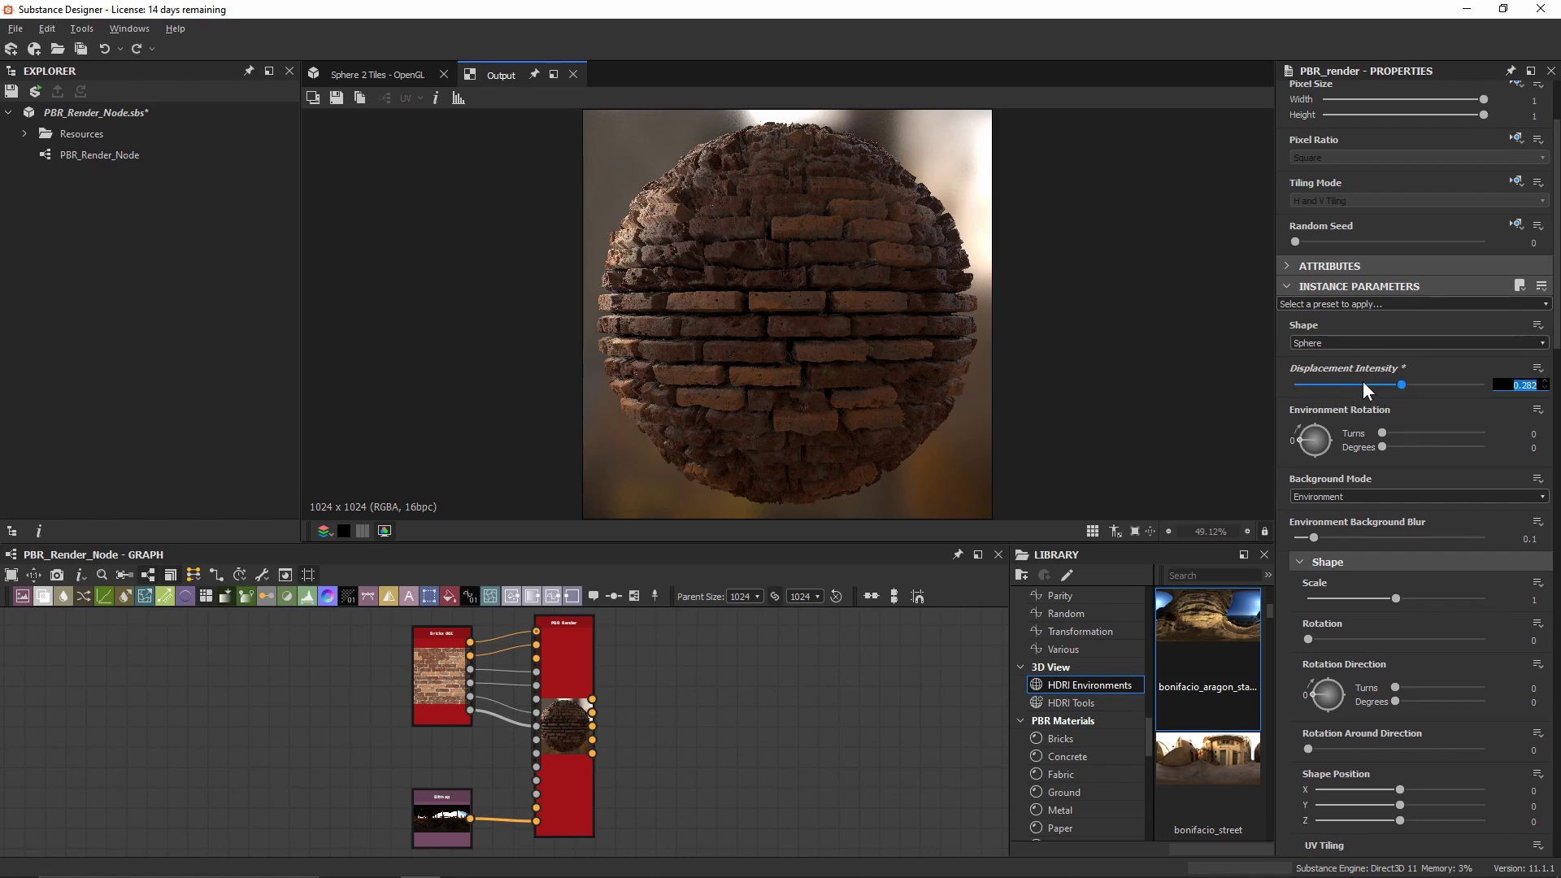
type("0.05")
key("Return")
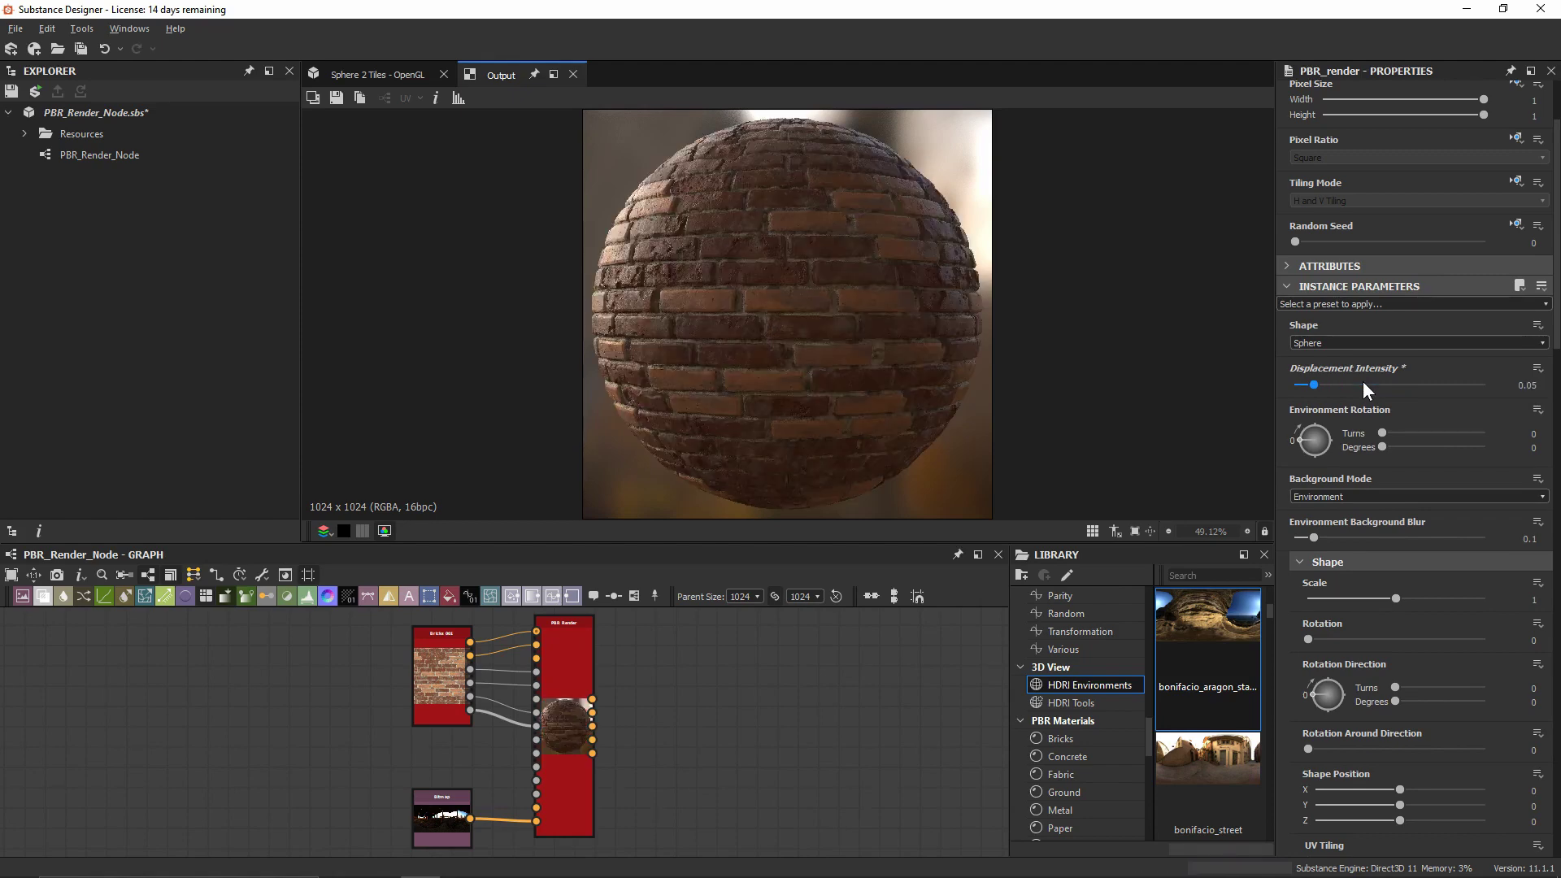
scroll(680, 187, "up", 5)
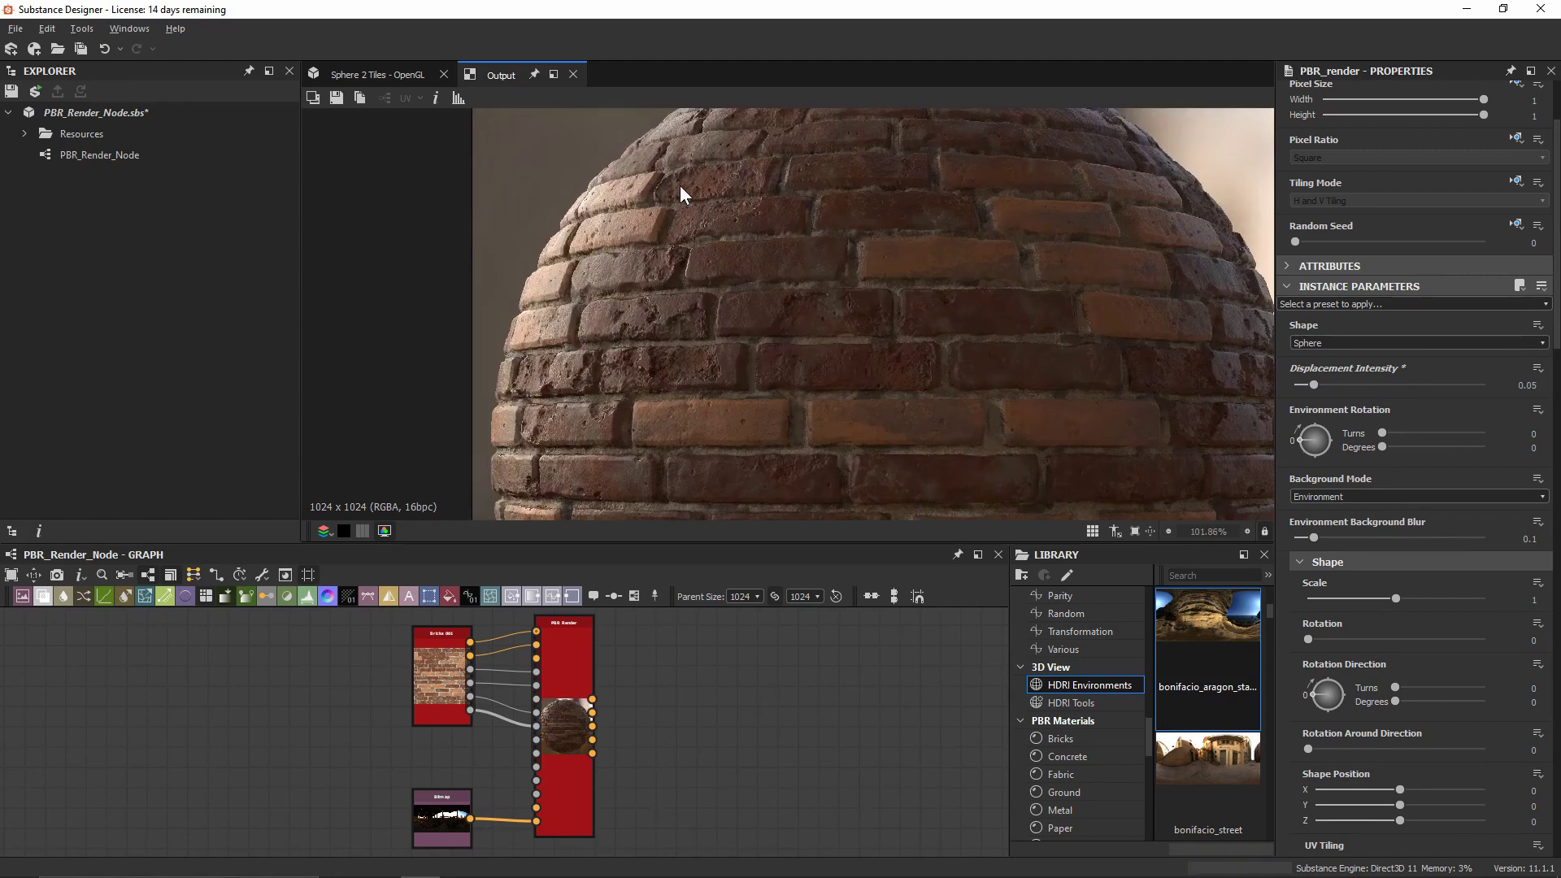
middle_click_drag(668, 198, 734, 238)
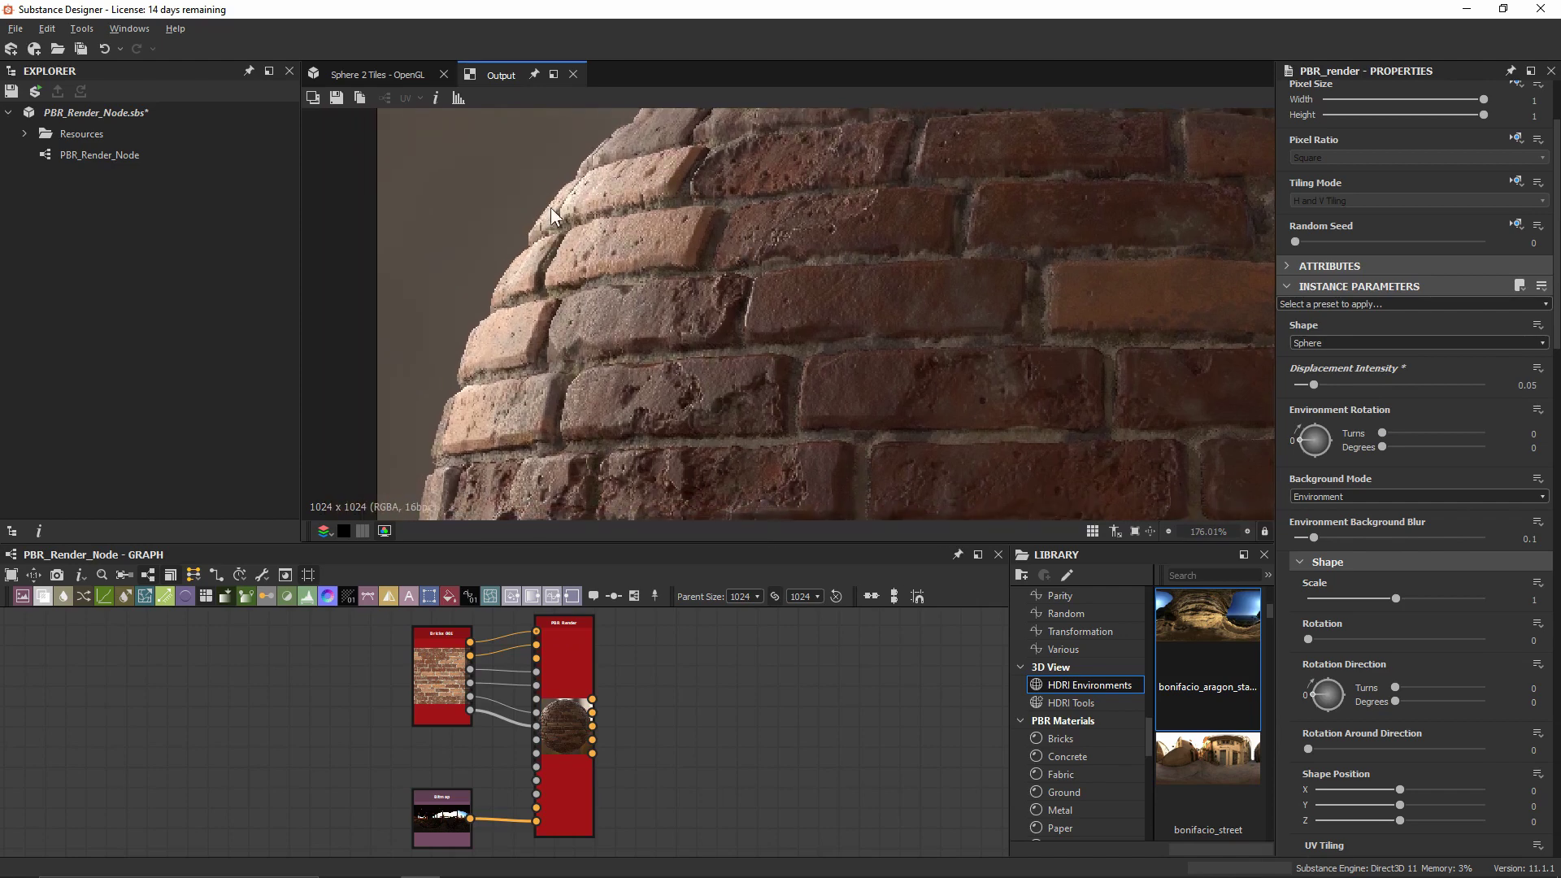
scroll(763, 350, "down", 5)
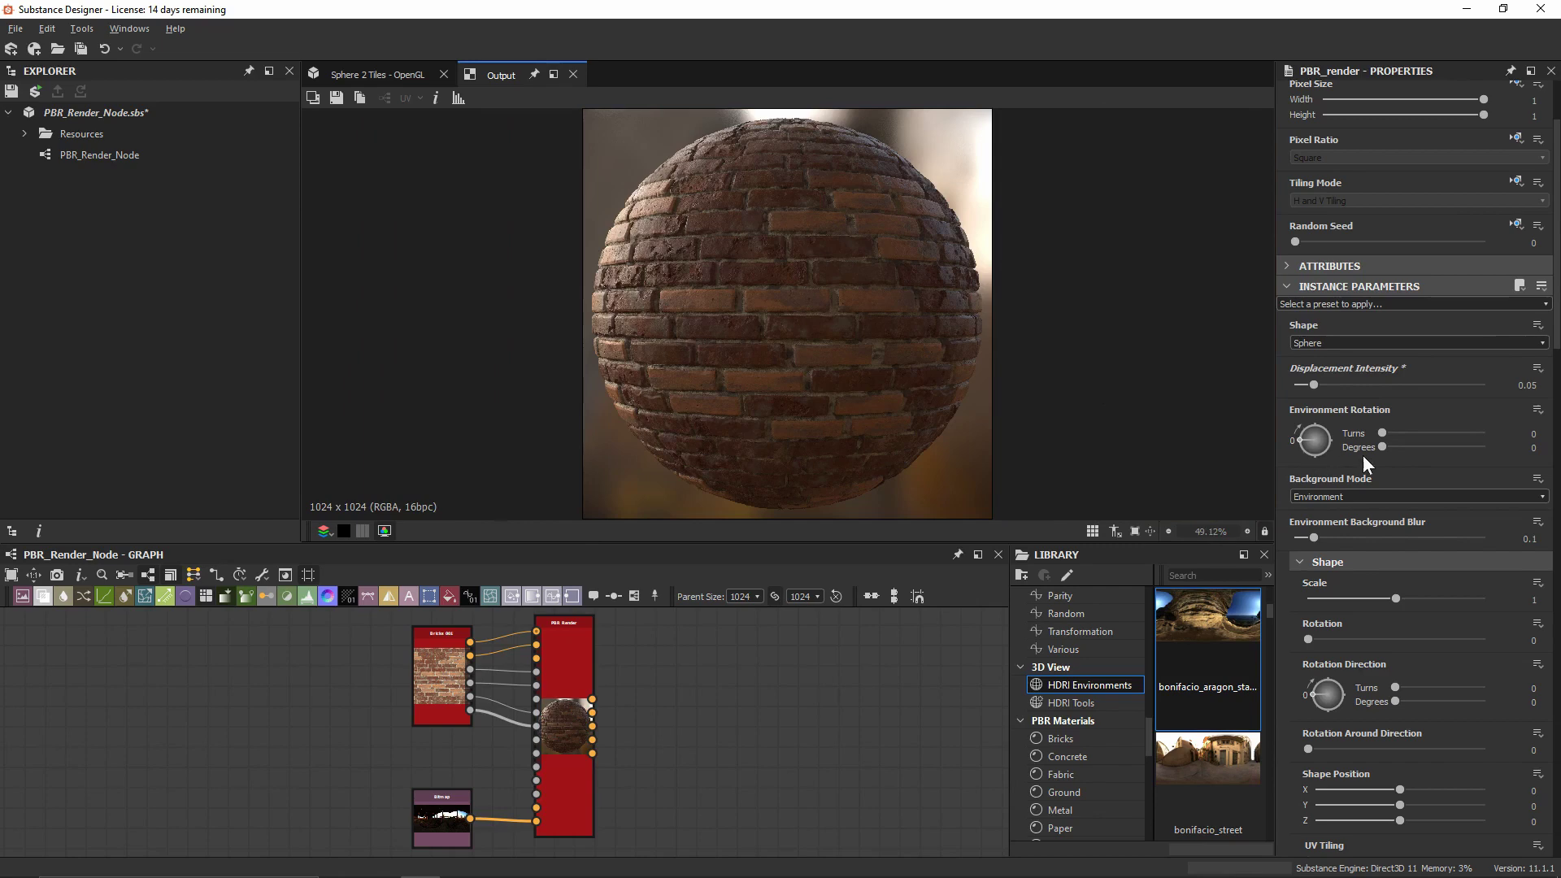
- Set the PBR Render node's Environment Rotation to about 0.35 turns (125 degrees)
left_click_drag(1381, 446, 1418, 449)
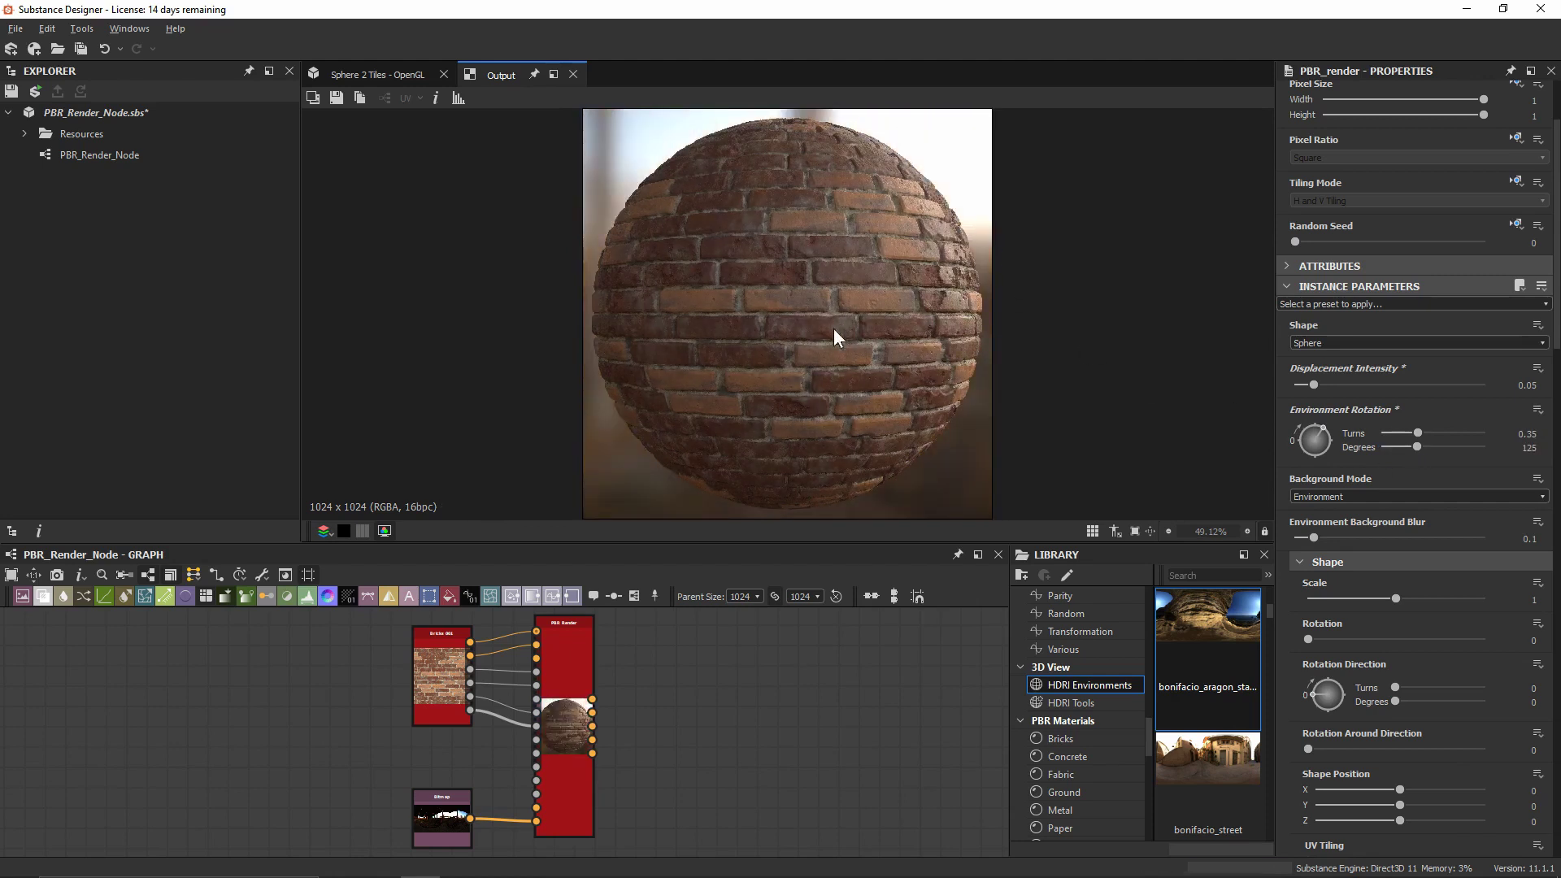
- Set the PBR Render node's Environment Rotation to 300 degrees
double_click(1420, 446)
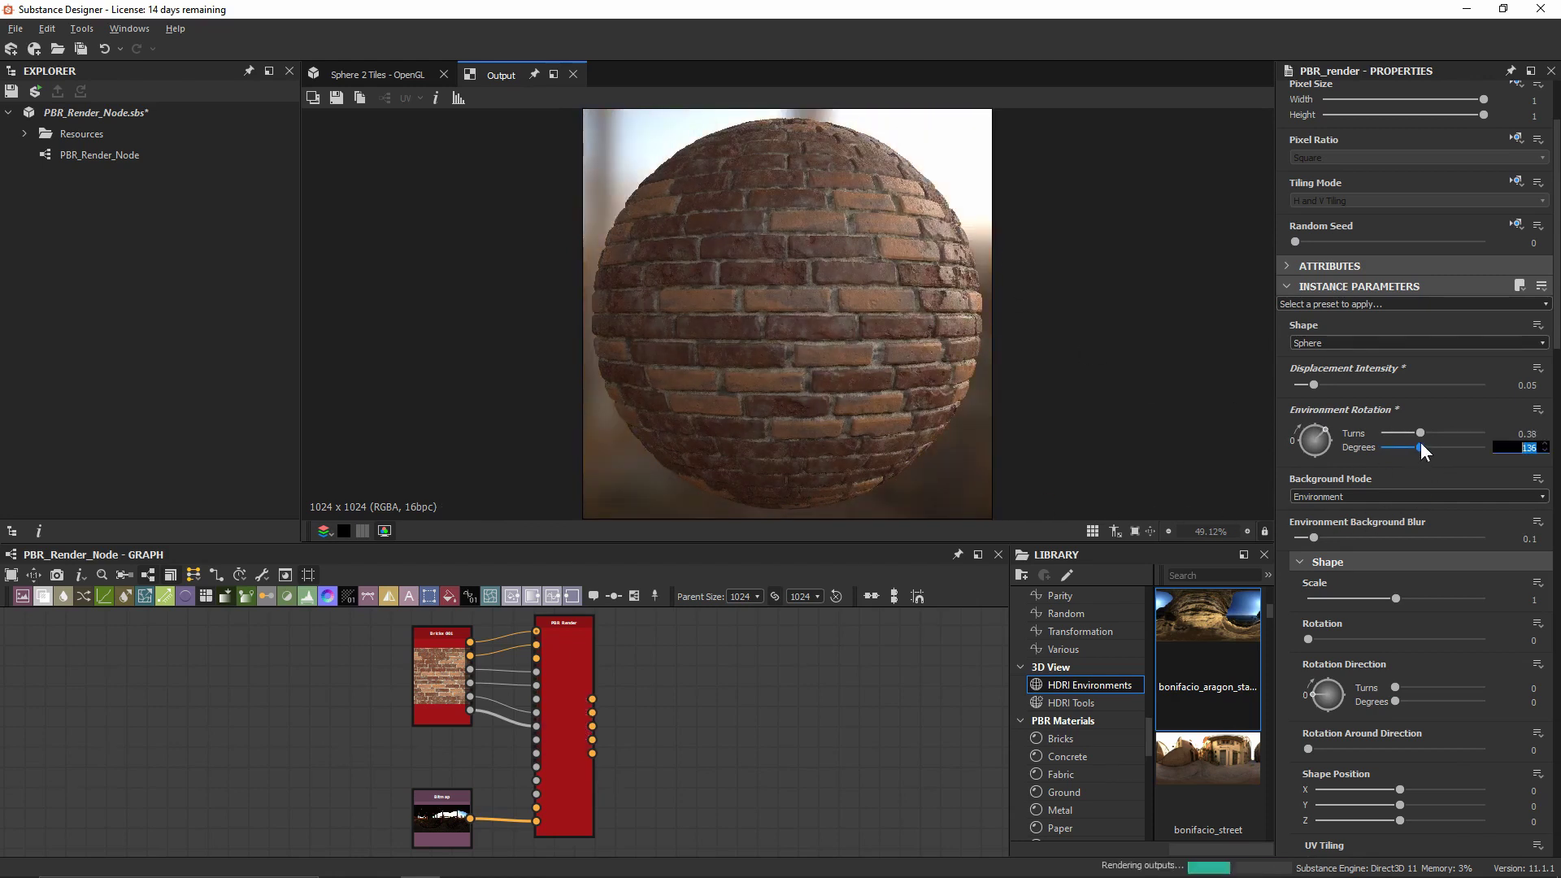
type("300")
key("Return")
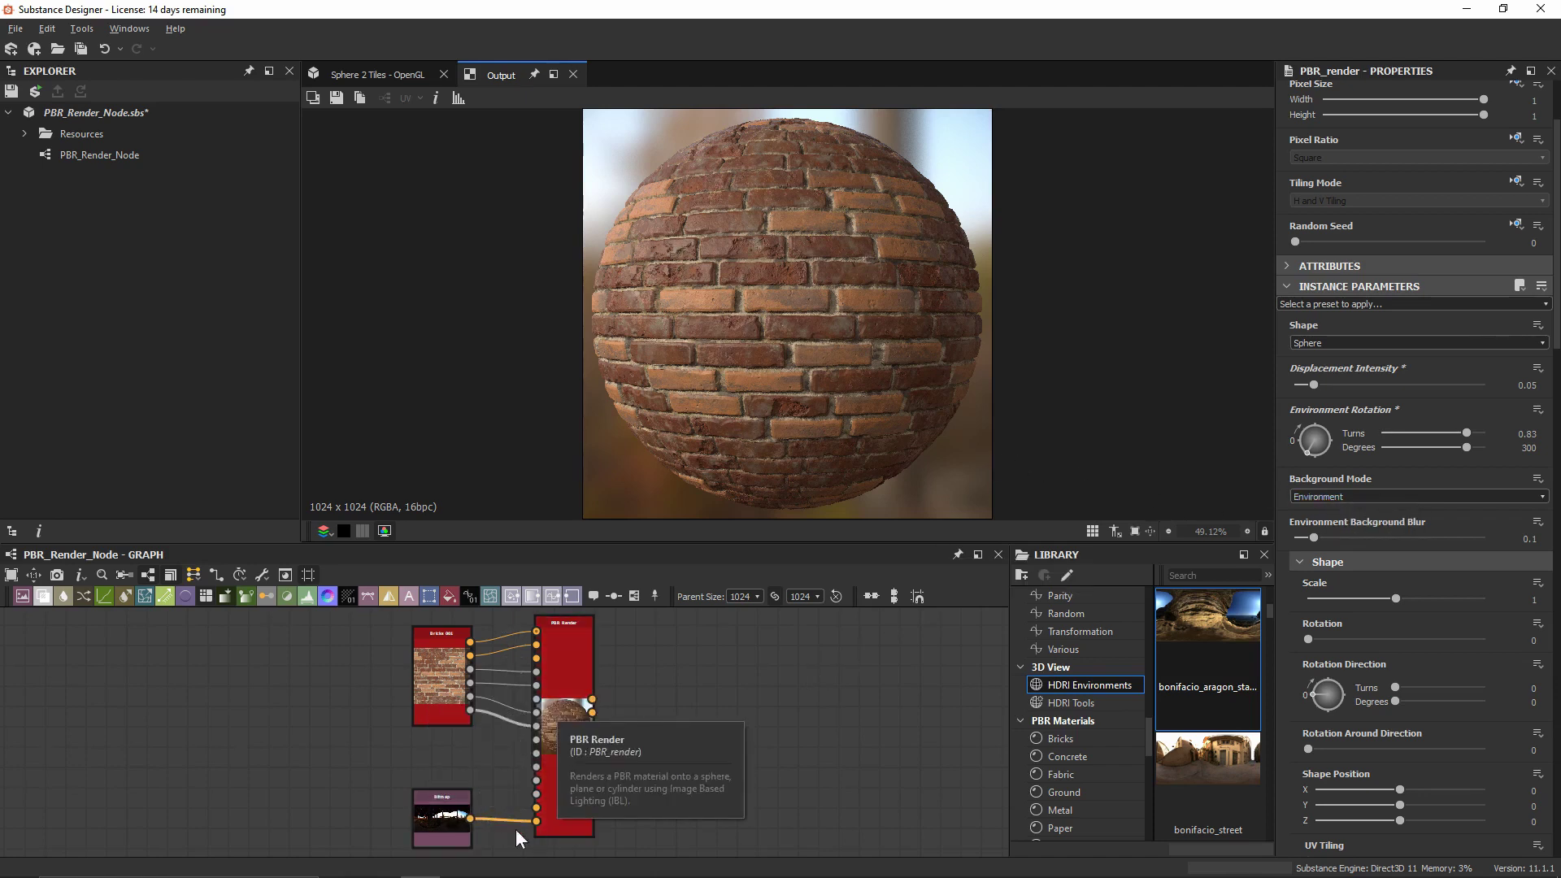
- Try Environment Background Blur values of 0 and 0.43, and switch the Background Mode to Ambient
left_click_drag(1315, 540, 1307, 540)
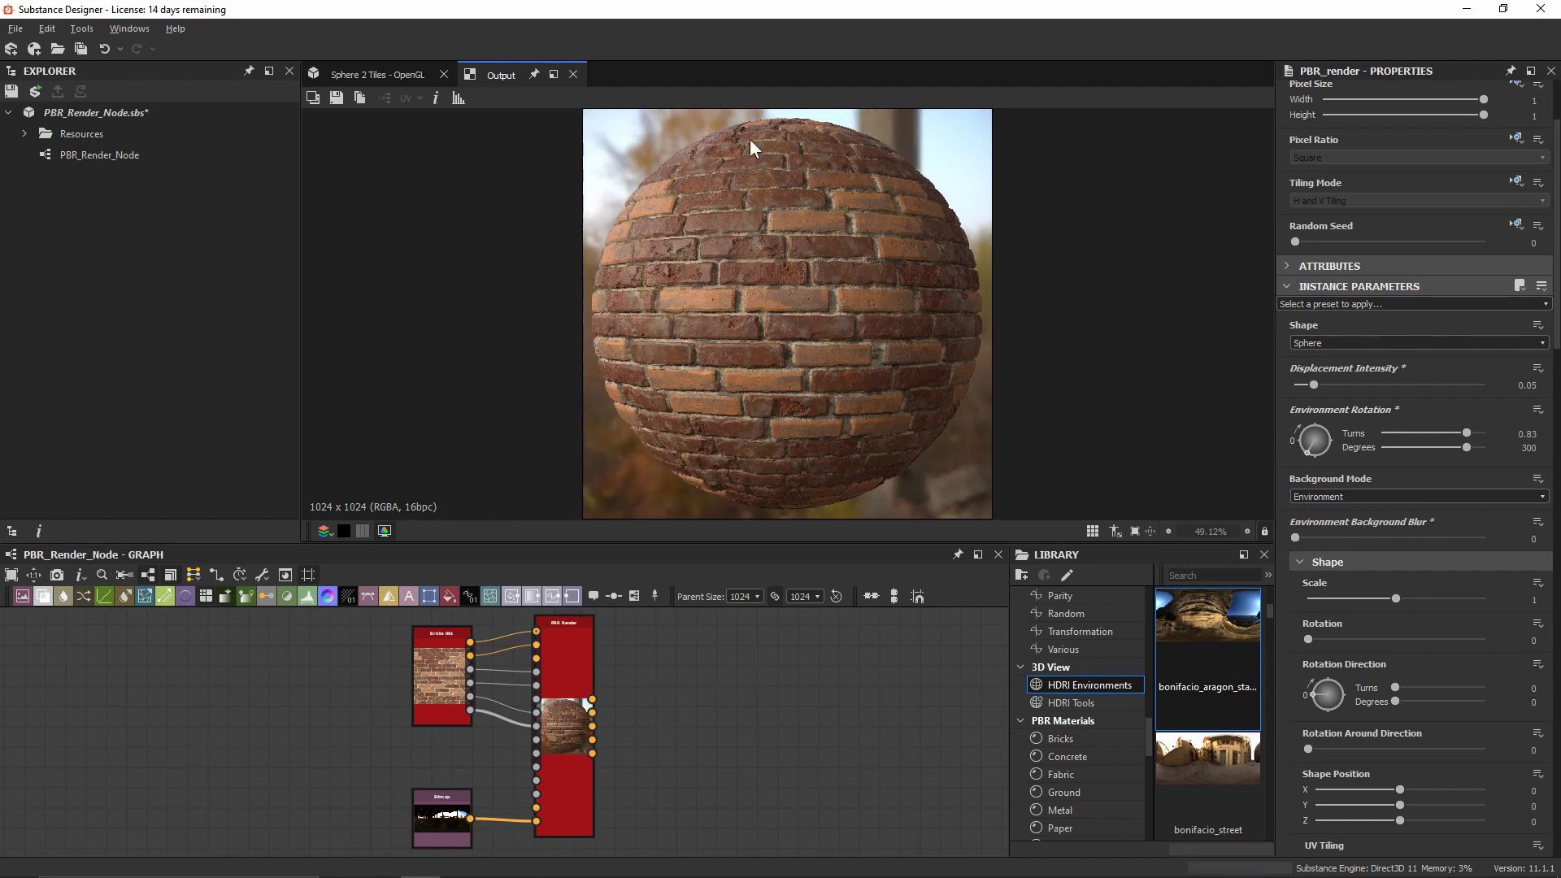
left_click_drag(1295, 538, 1377, 537)
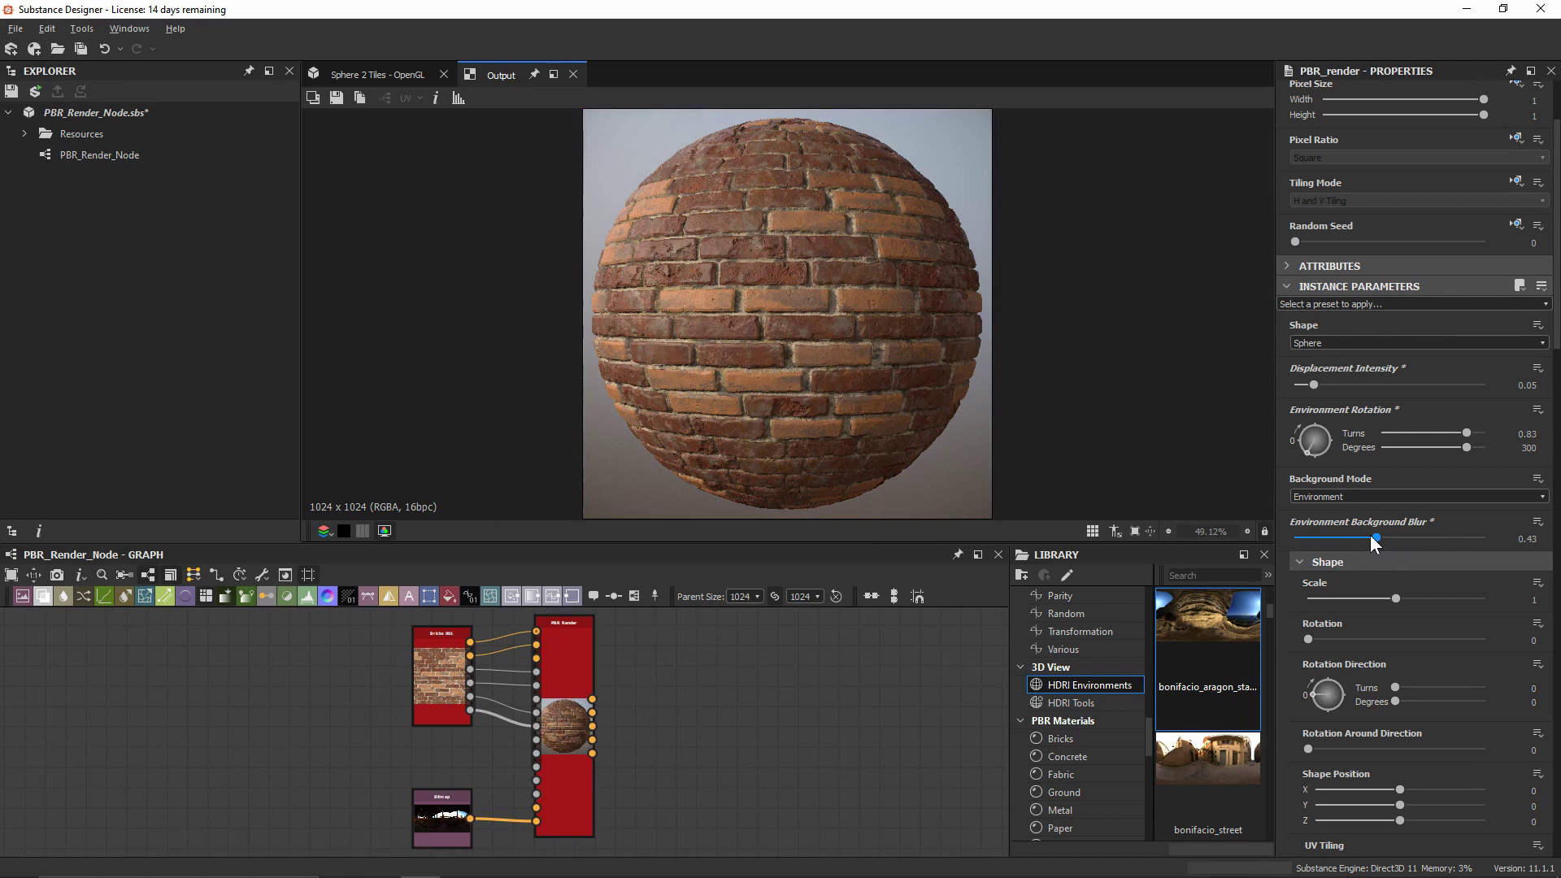
scroll(1334, 496, "down", 5)
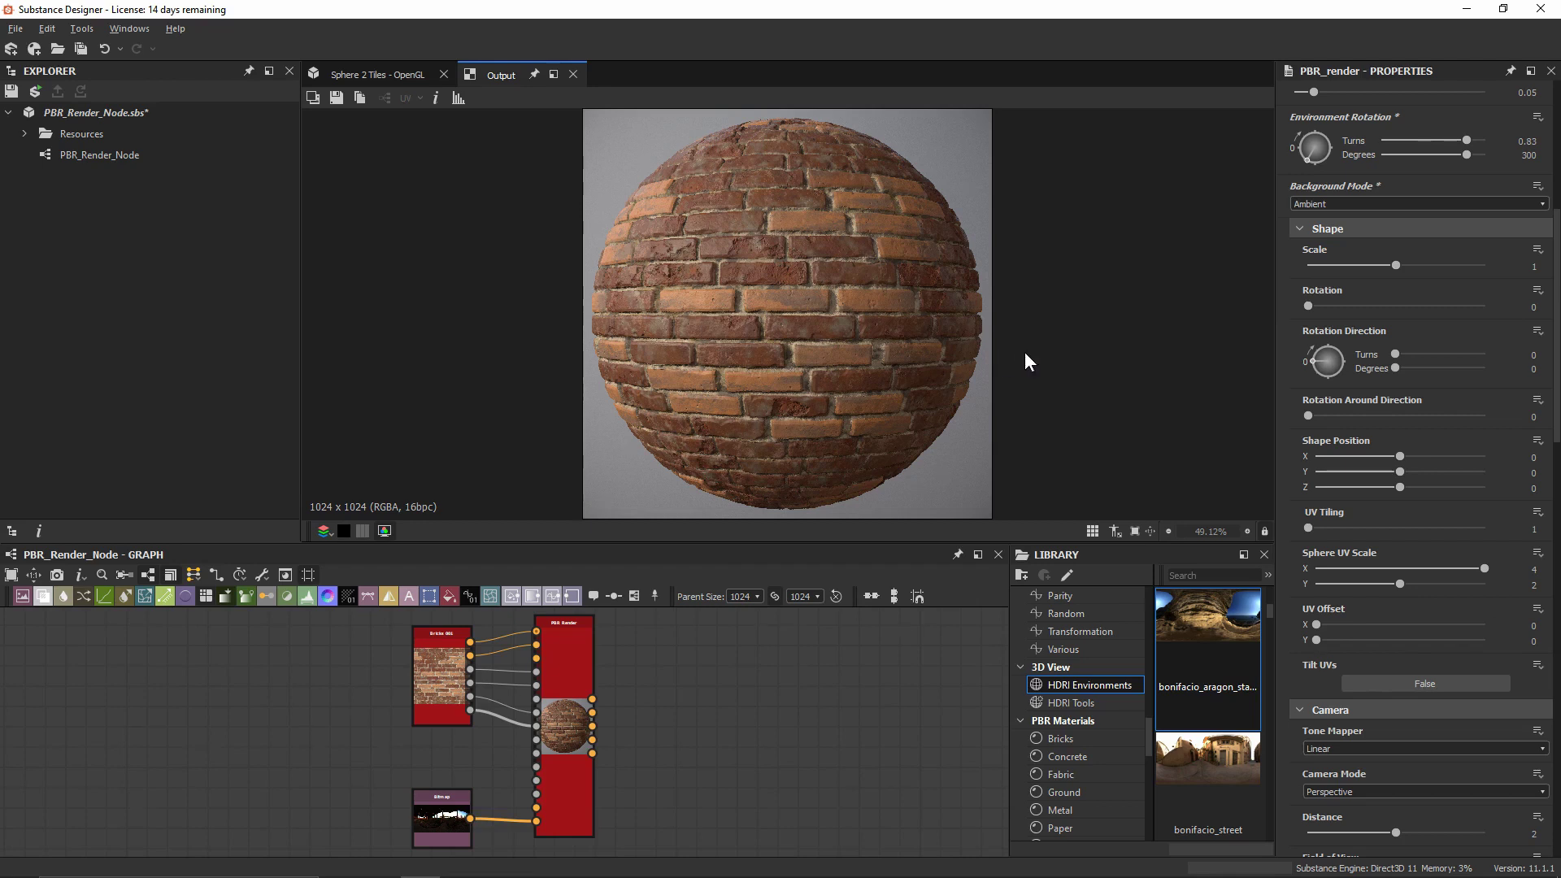
- Try a Scale of 1.6 and a Rotation of 0.32 on the sphere, restoring each to its default
left_click(1327, 261)
left_click(1447, 265)
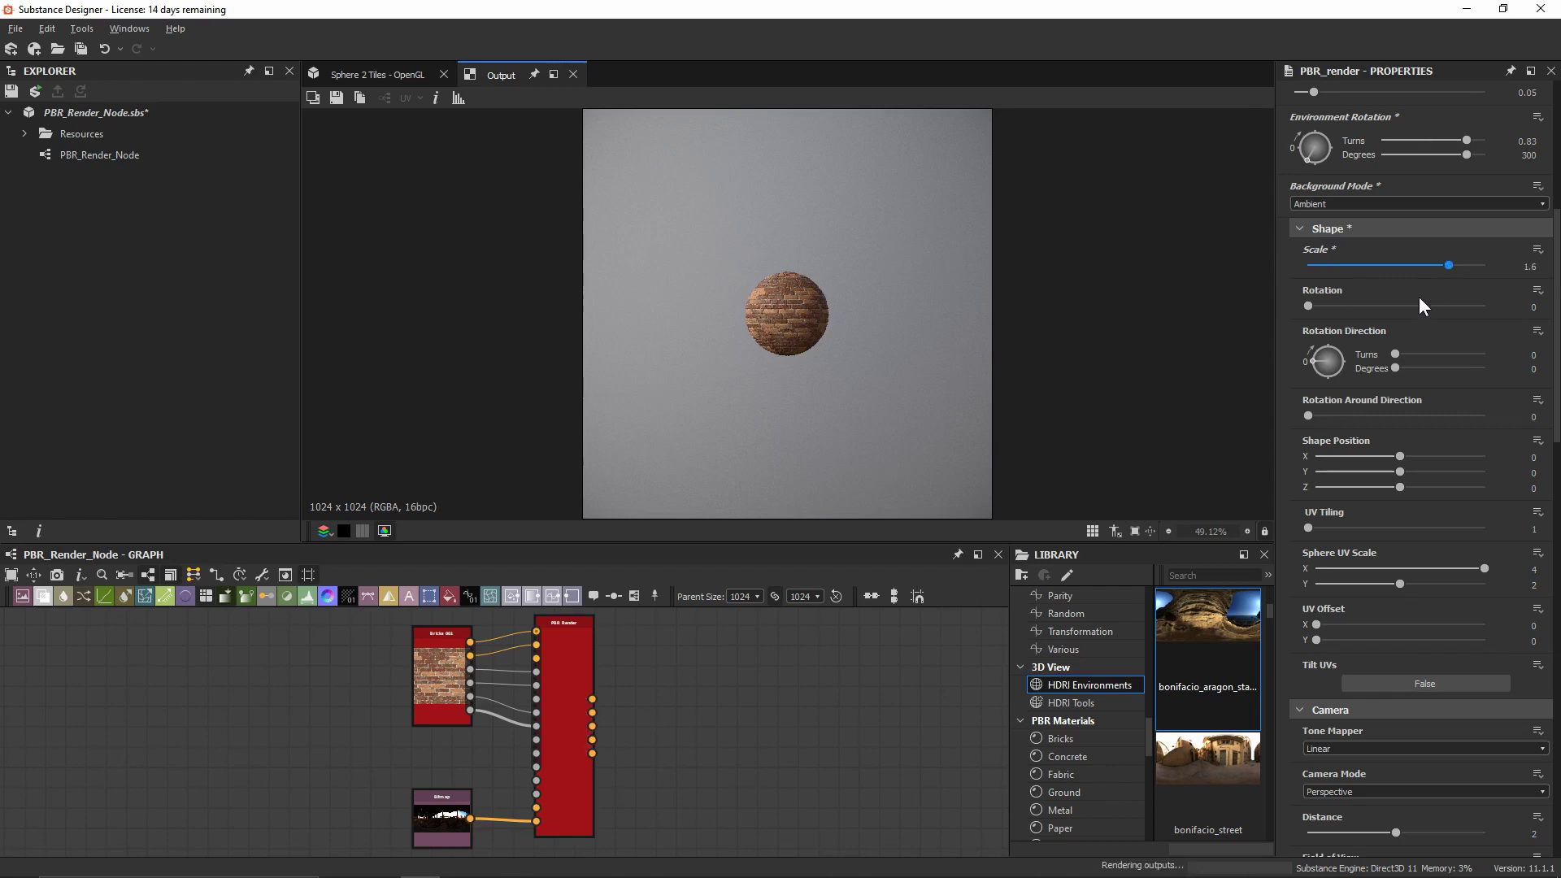
key("ctrl+z")
key("ctrl+z")
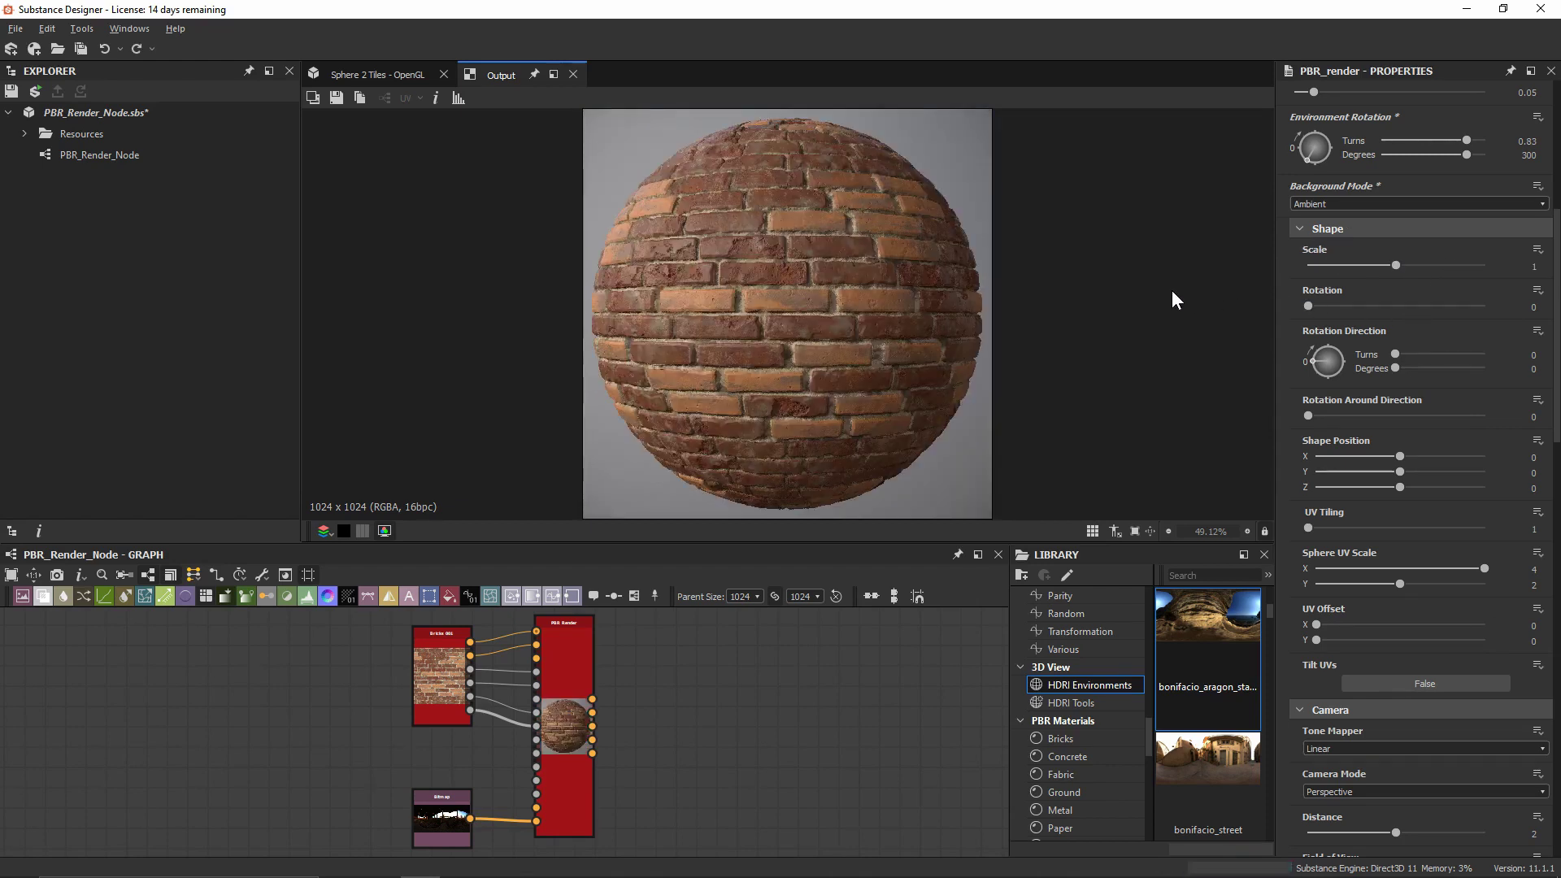
left_click_drag(1322, 309, 1384, 342)
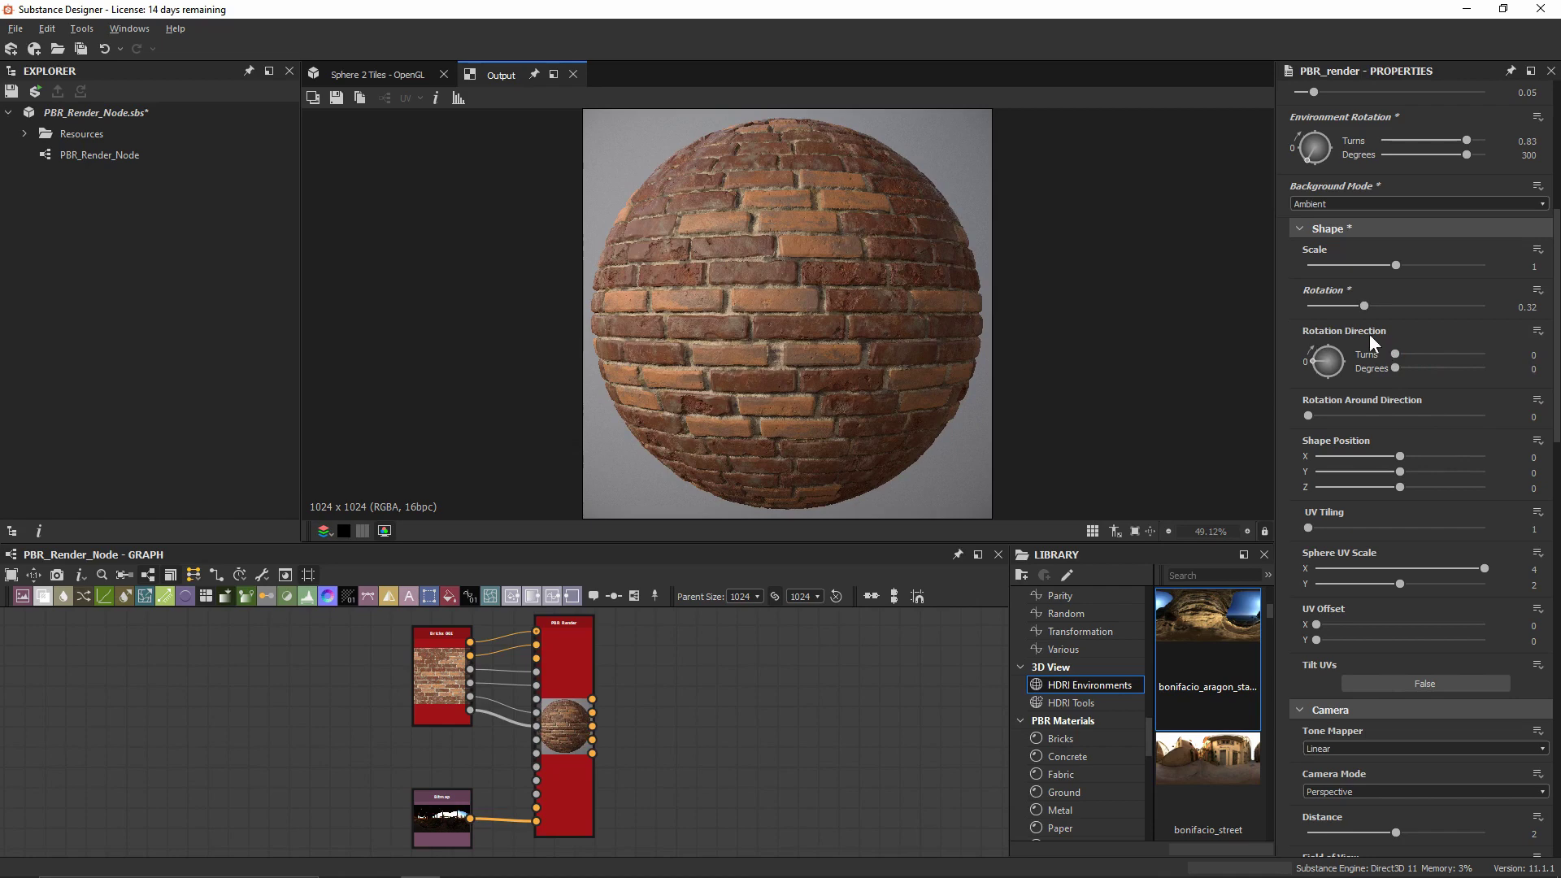
left_click_drag(1351, 310, 1255, 298)
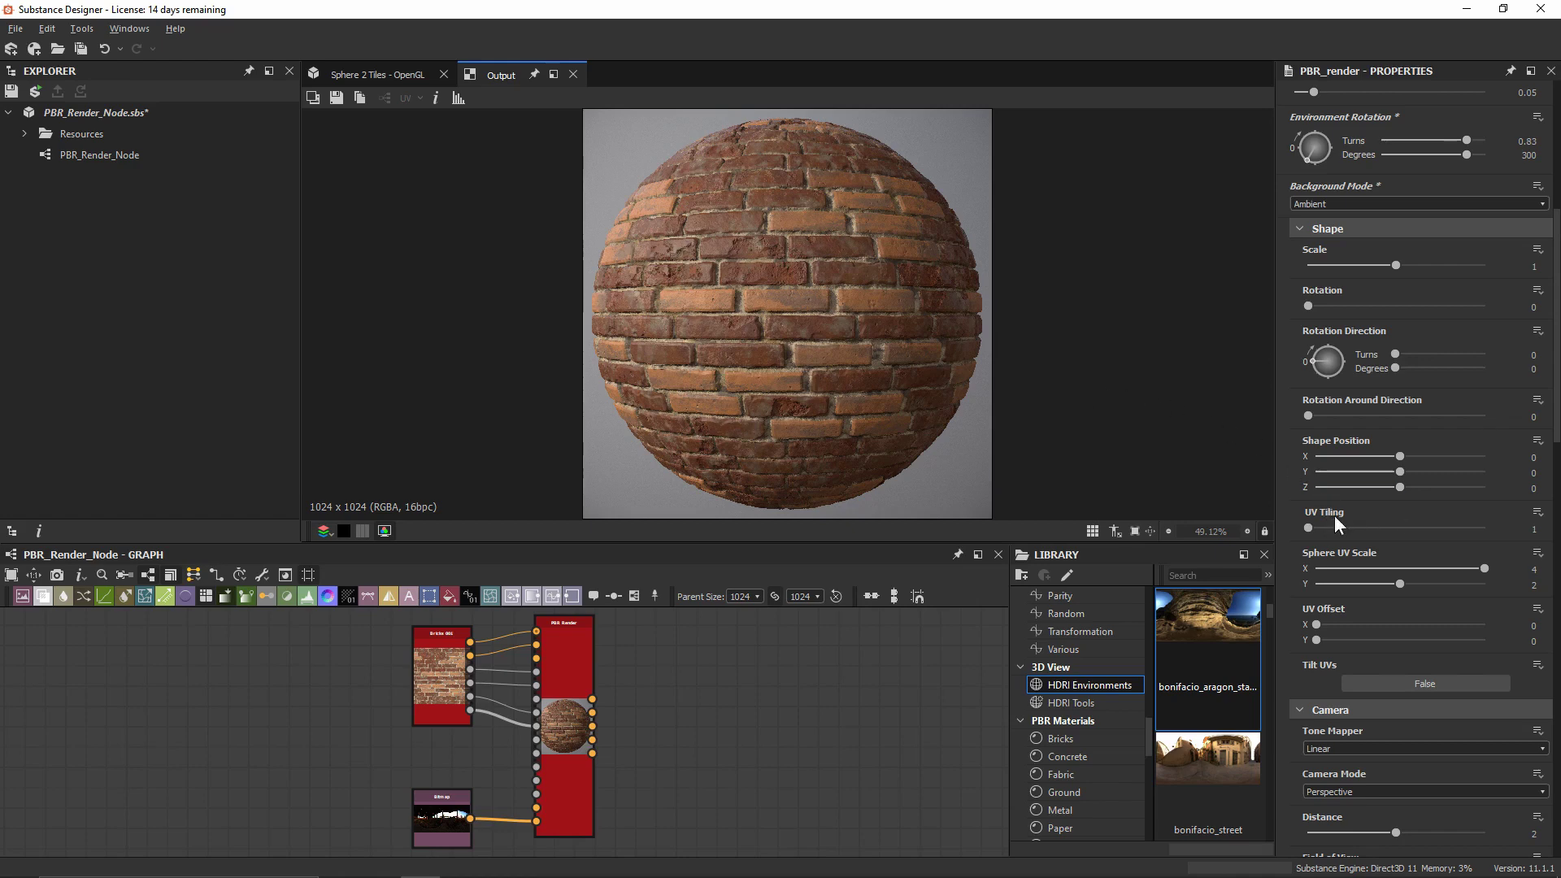
- Try a UV Tiling of 6 on the sphere, and set the UV Tiling to 0.7
left_click_drag(1305, 528, 1524, 529)
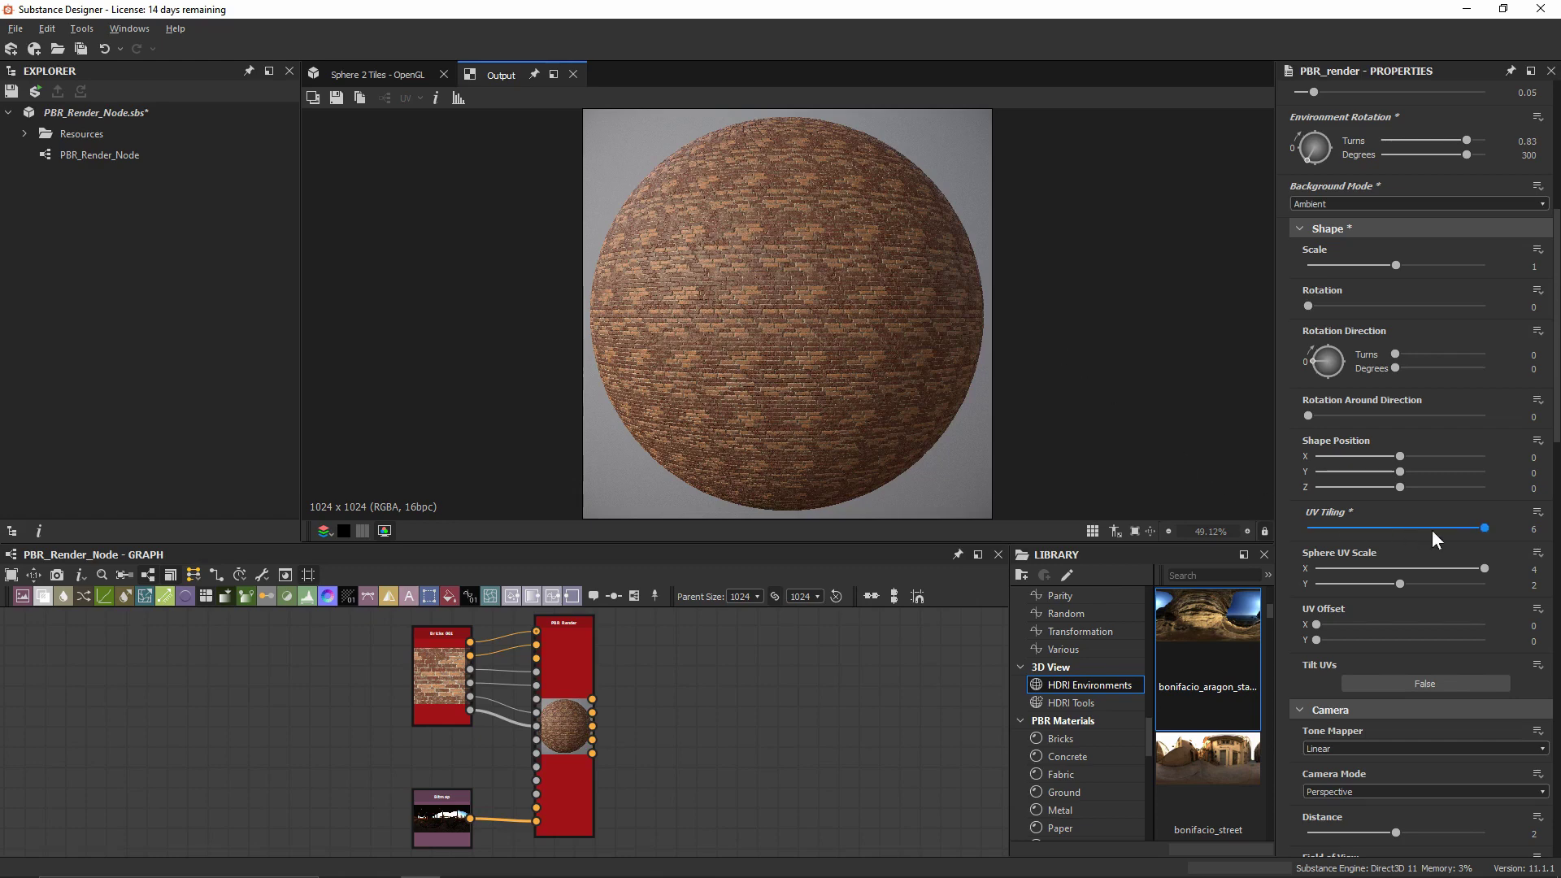
left_click_drag(1438, 531, 1297, 528)
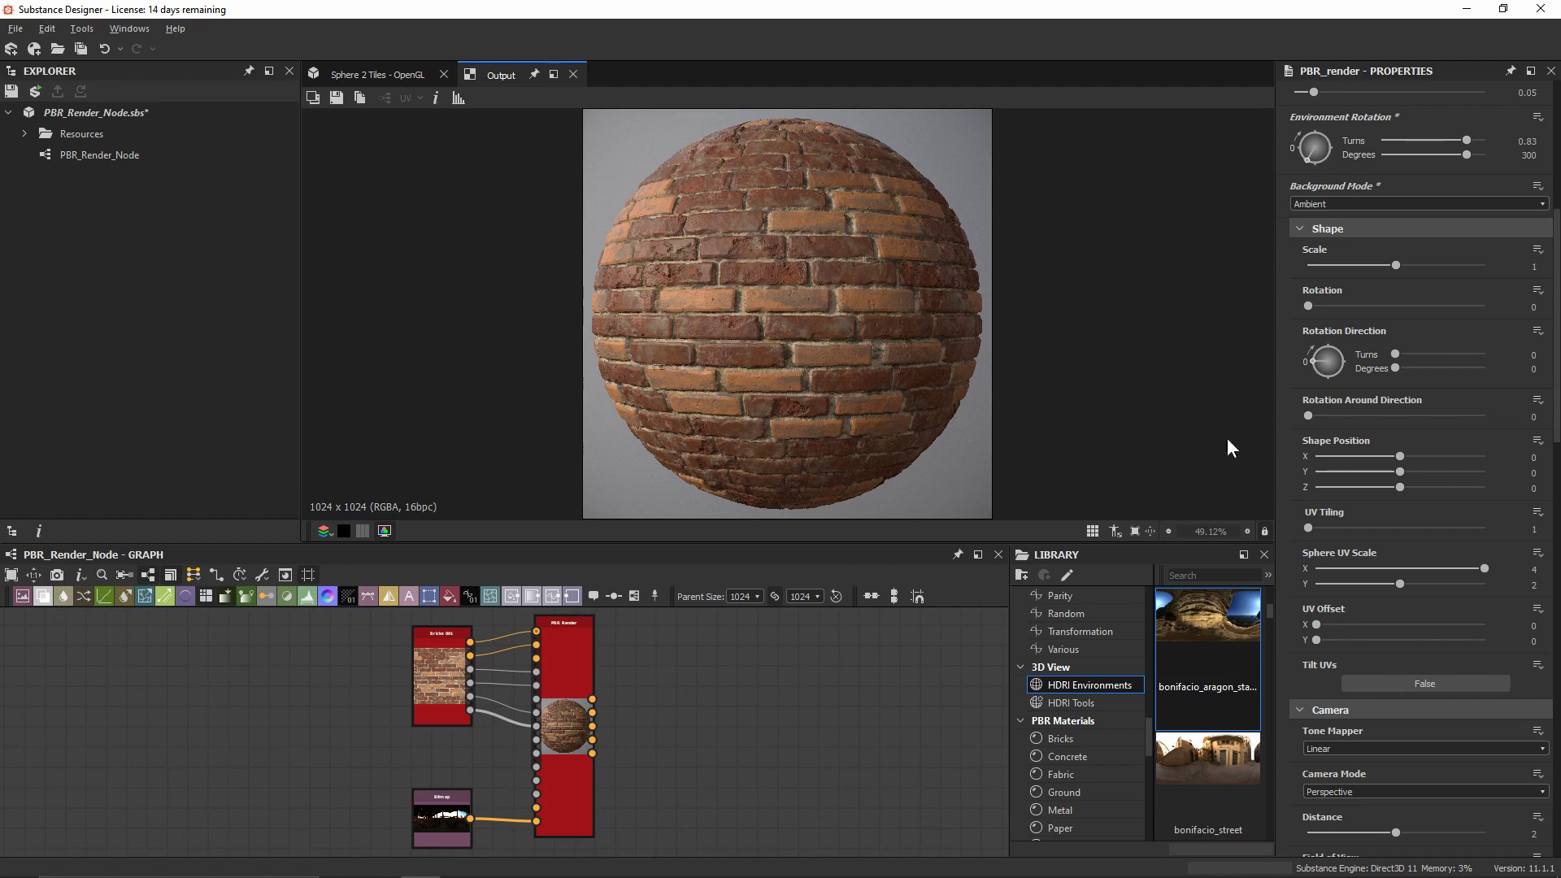
left_click(1534, 528)
type("0.7")
key("Return")
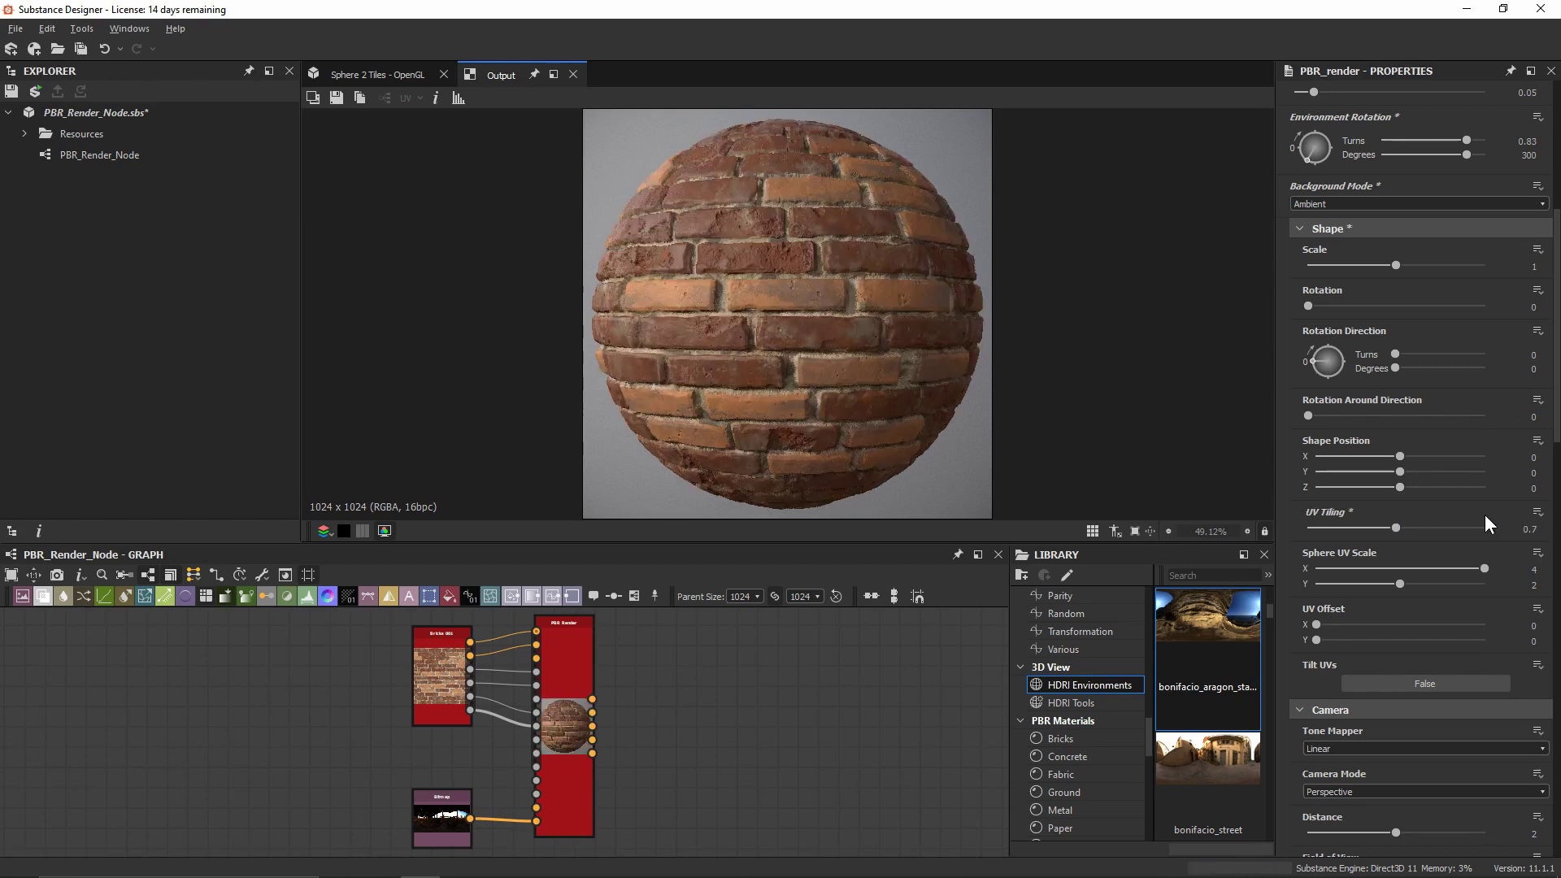
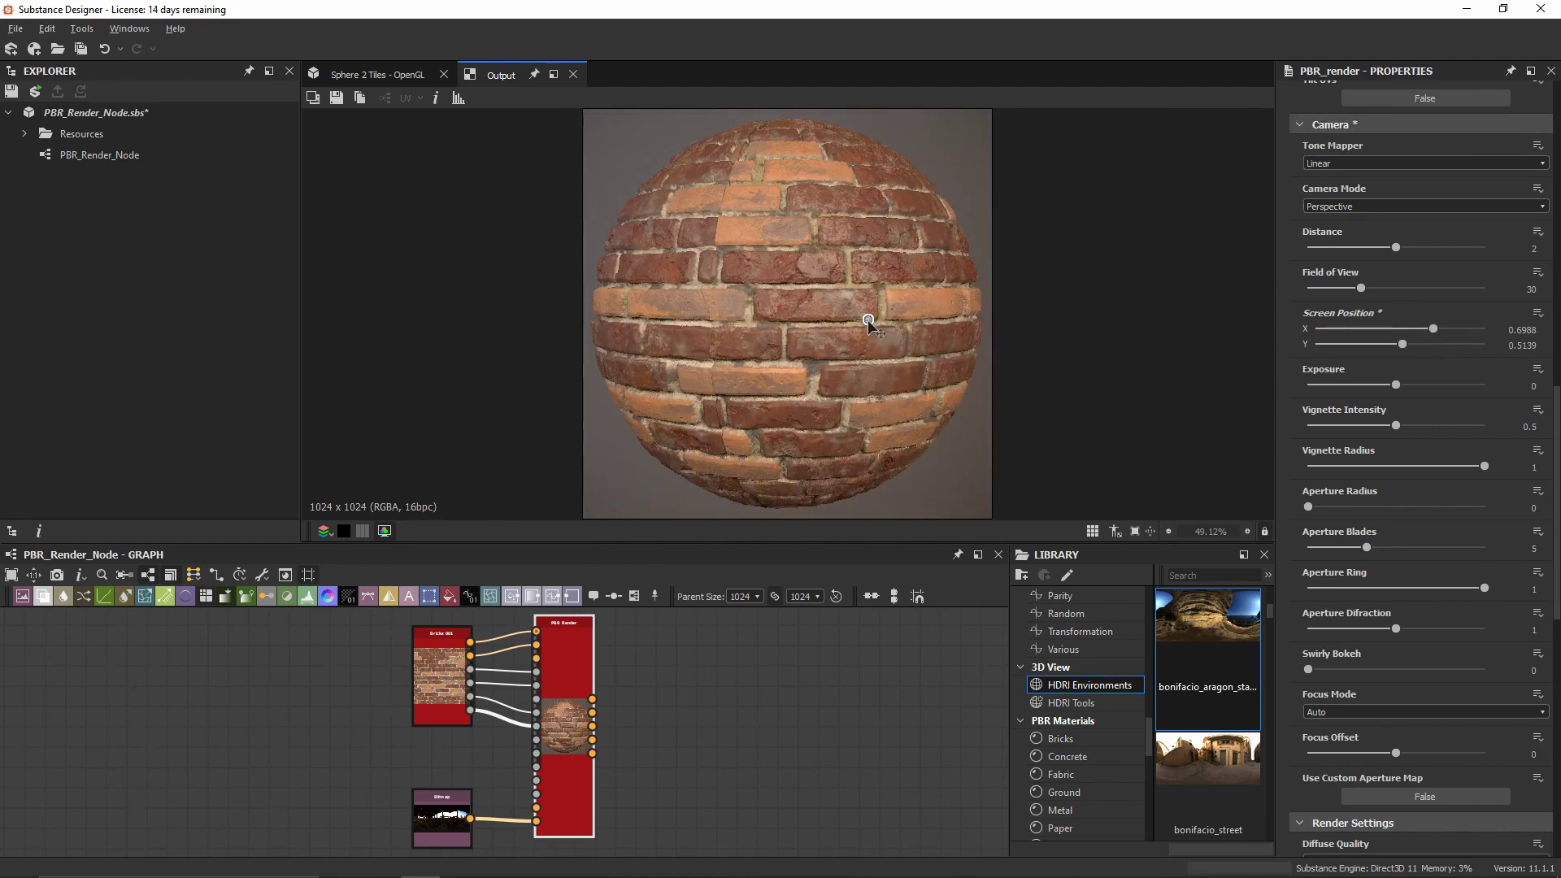
- Try moving the camera's Screen Position to about X 0.44, Y 0.54, and reset it to the default
left_click_drag(867, 318, 761, 332)
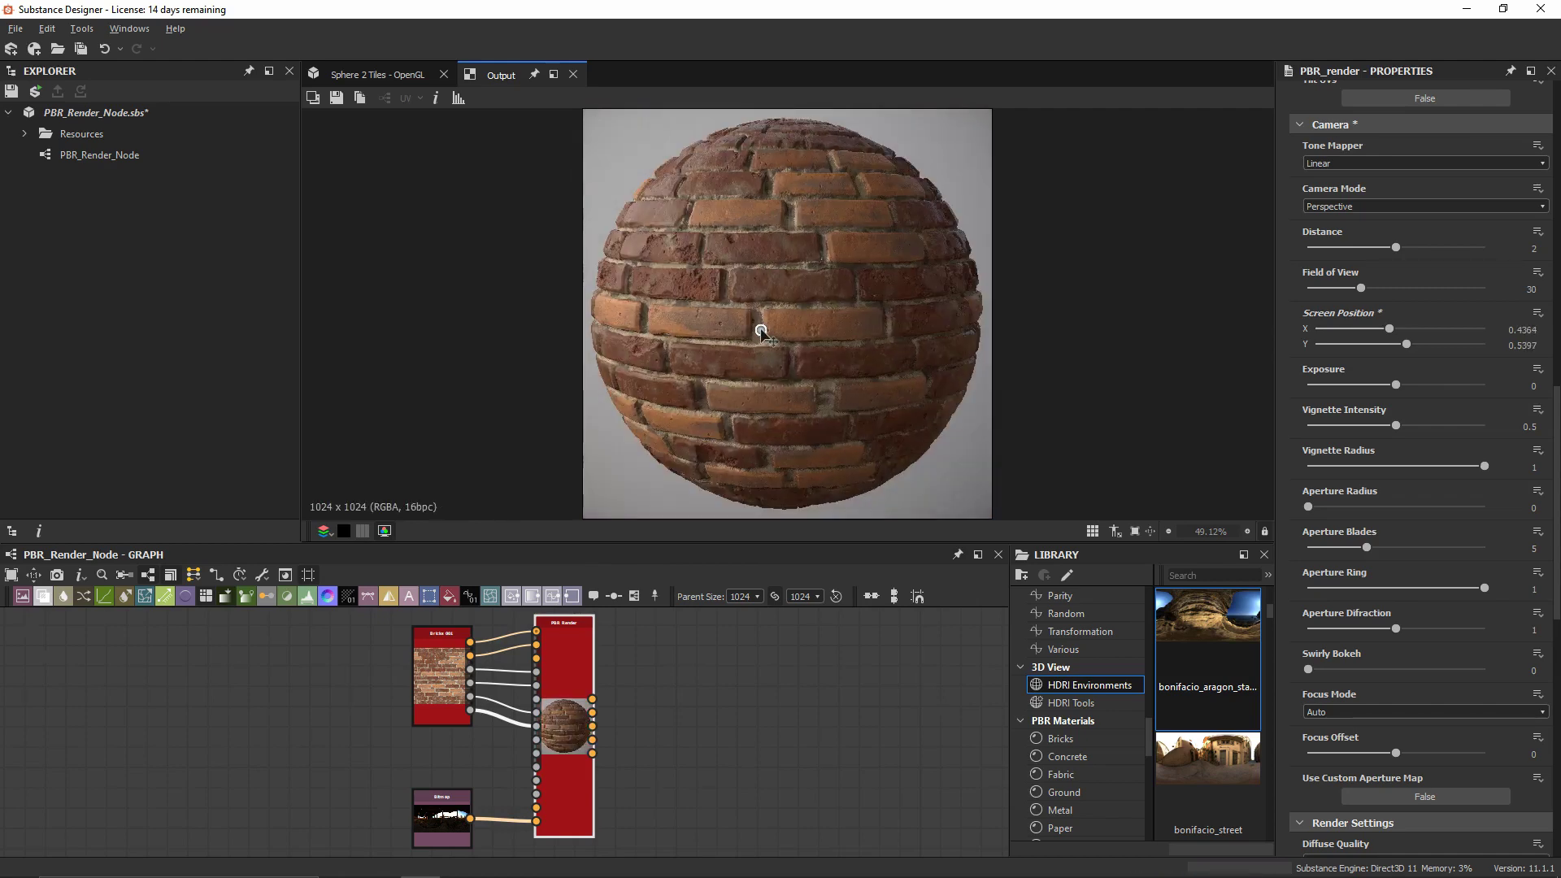
left_click(1538, 313)
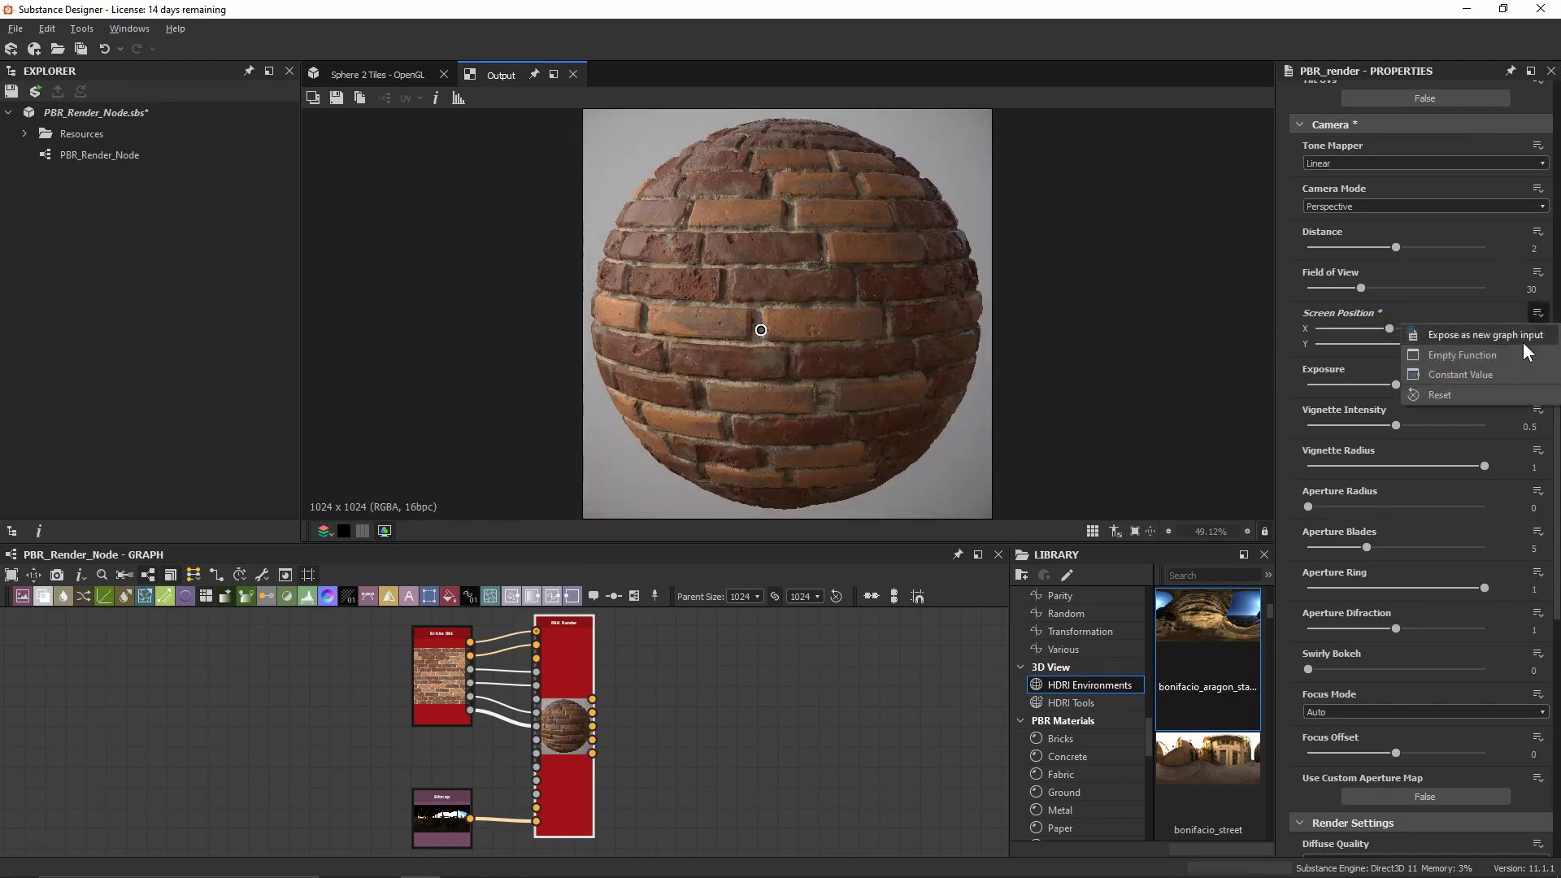
left_click(1459, 391)
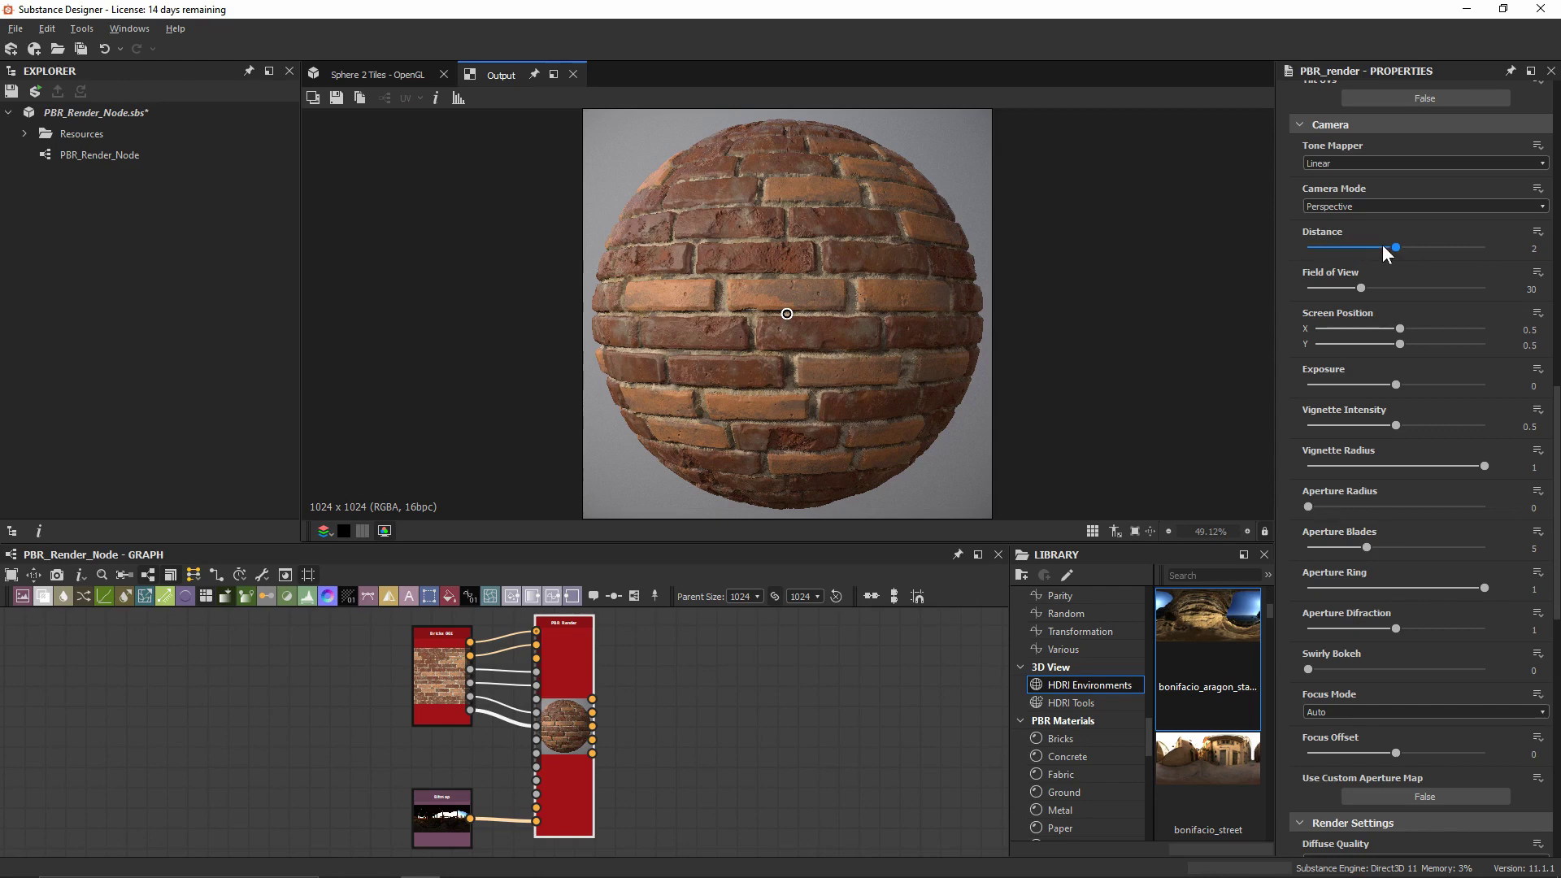
- Set the camera's Distance to 4 and its Field of View to 15
left_click_drag(1388, 247, 1347, 247)
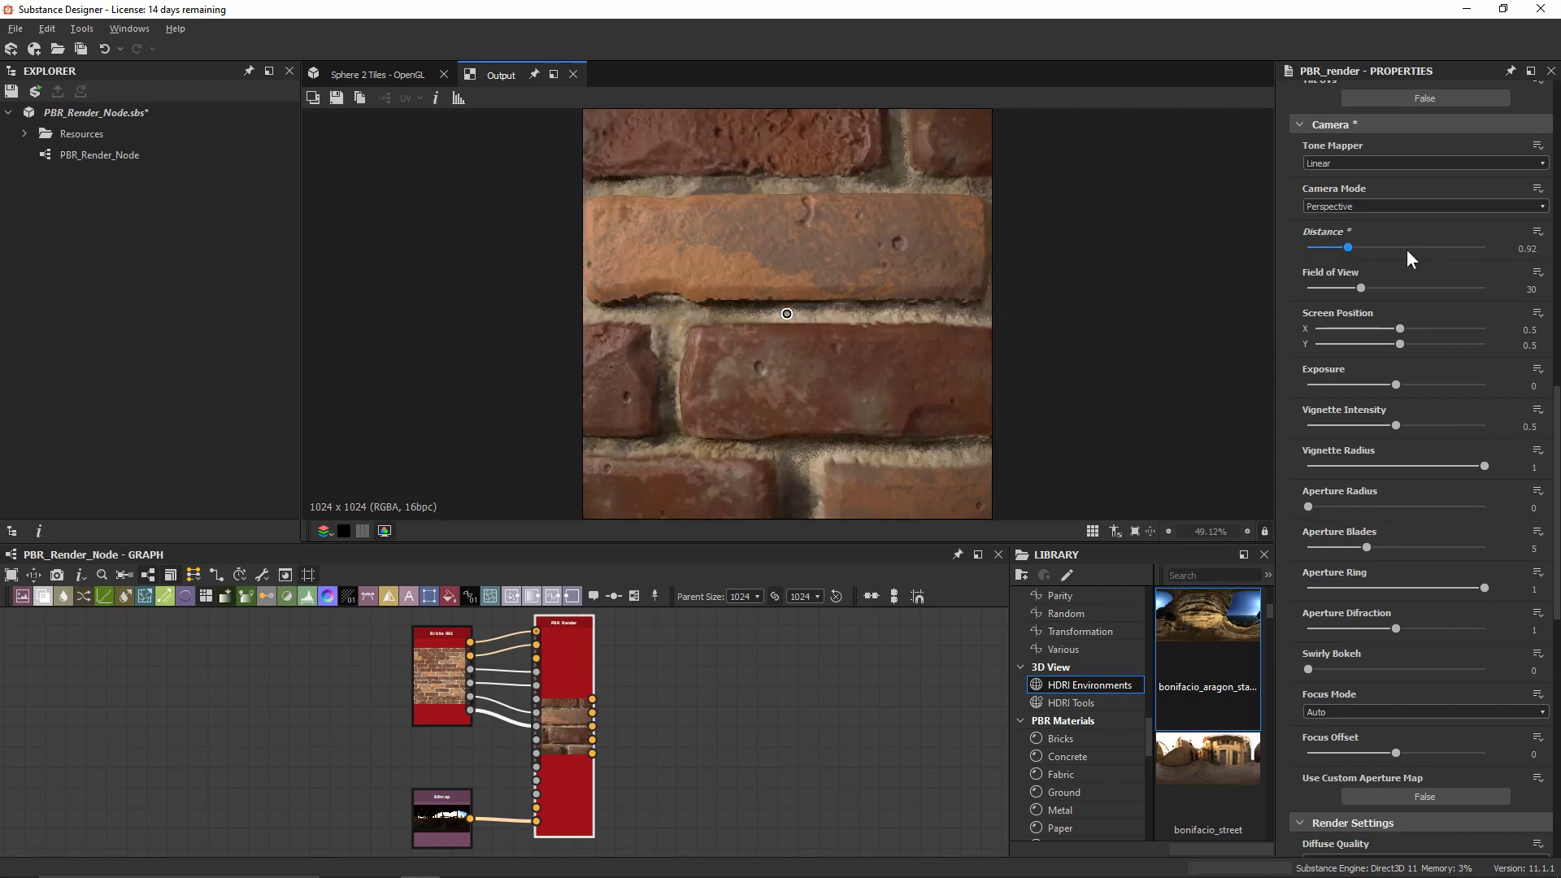
left_click_drag(1407, 251, 1436, 255)
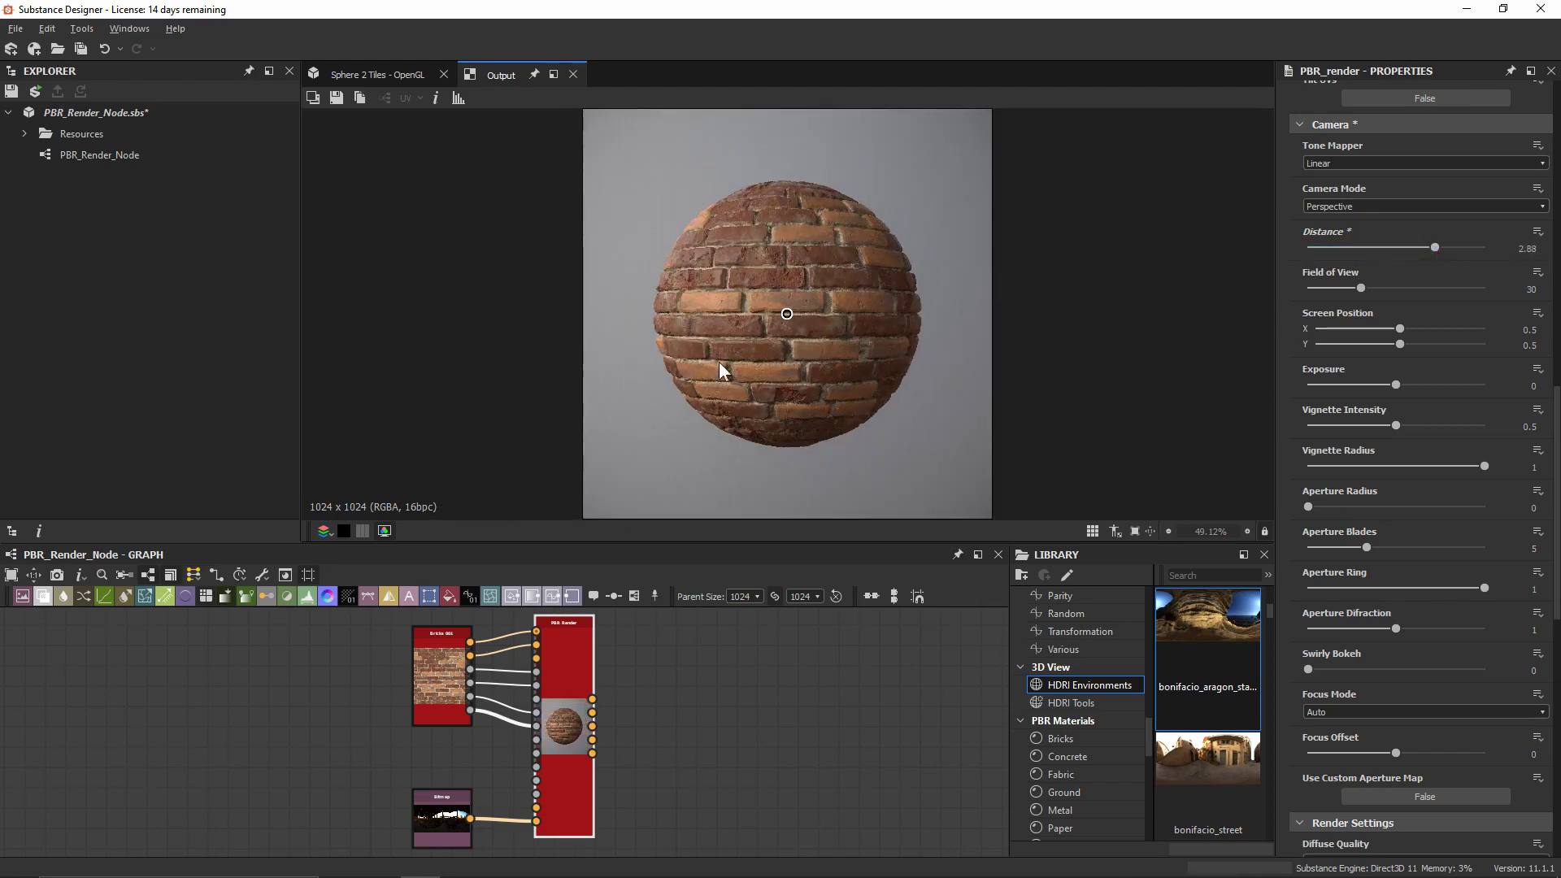
left_click_drag(1445, 246, 1484, 247)
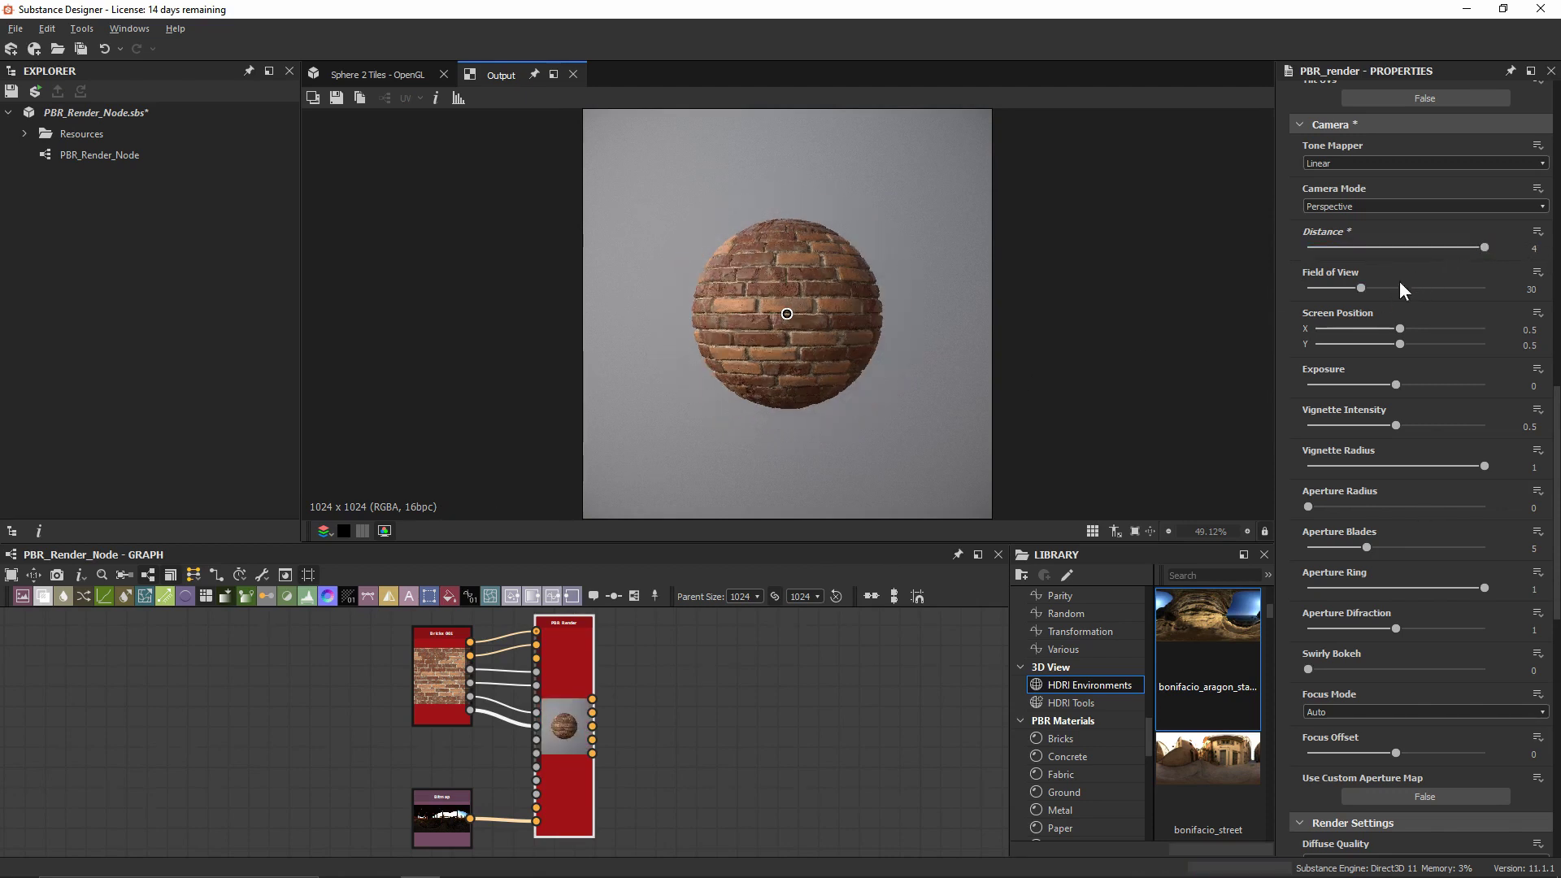
double_click(1364, 288)
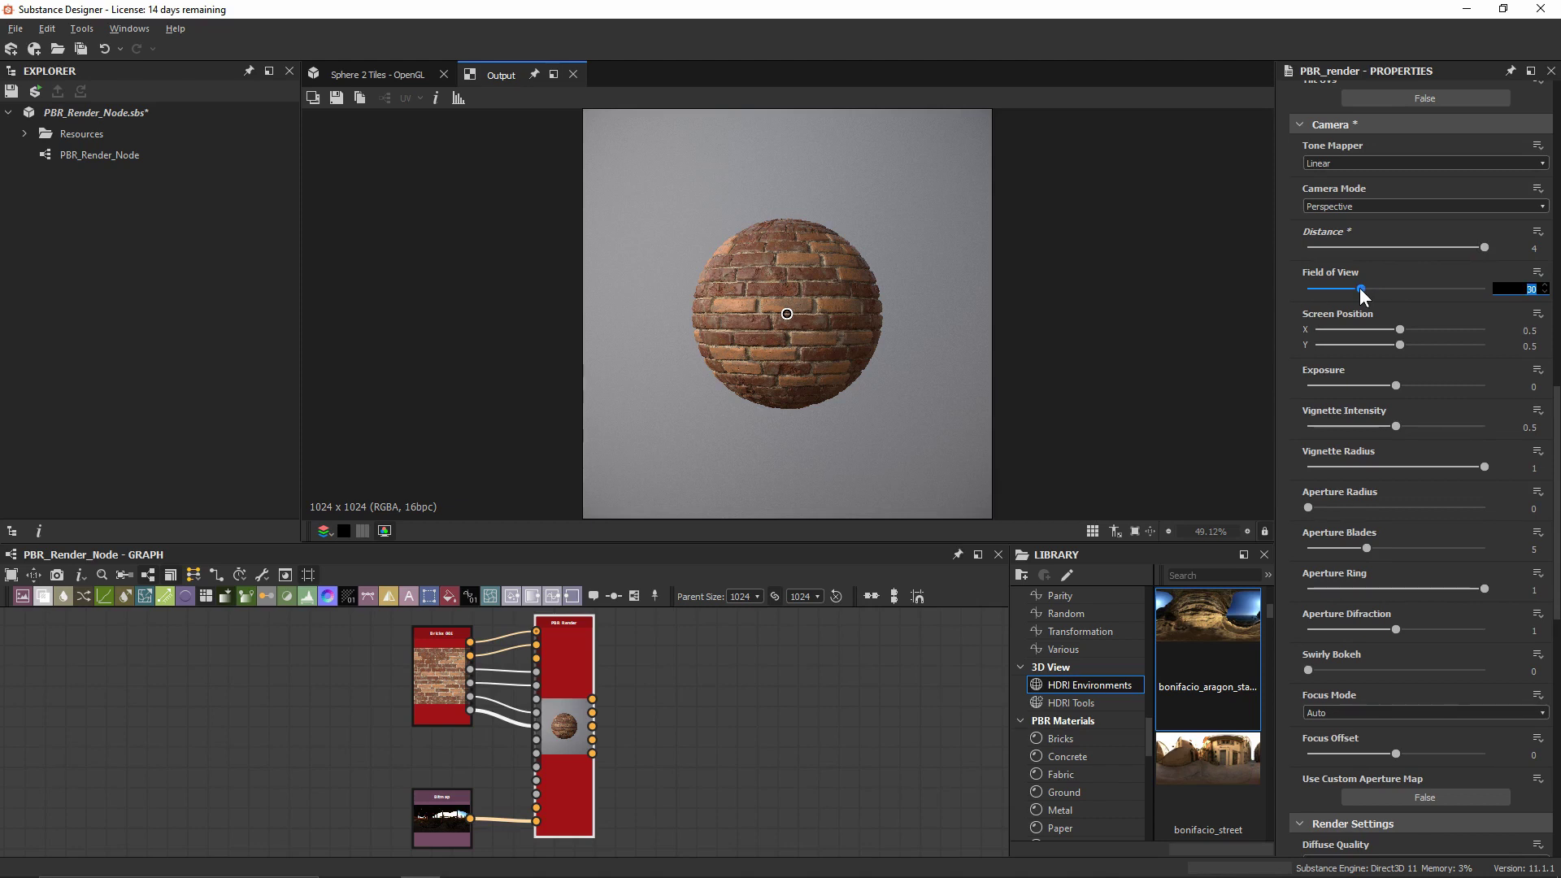
type("15")
key("Return")
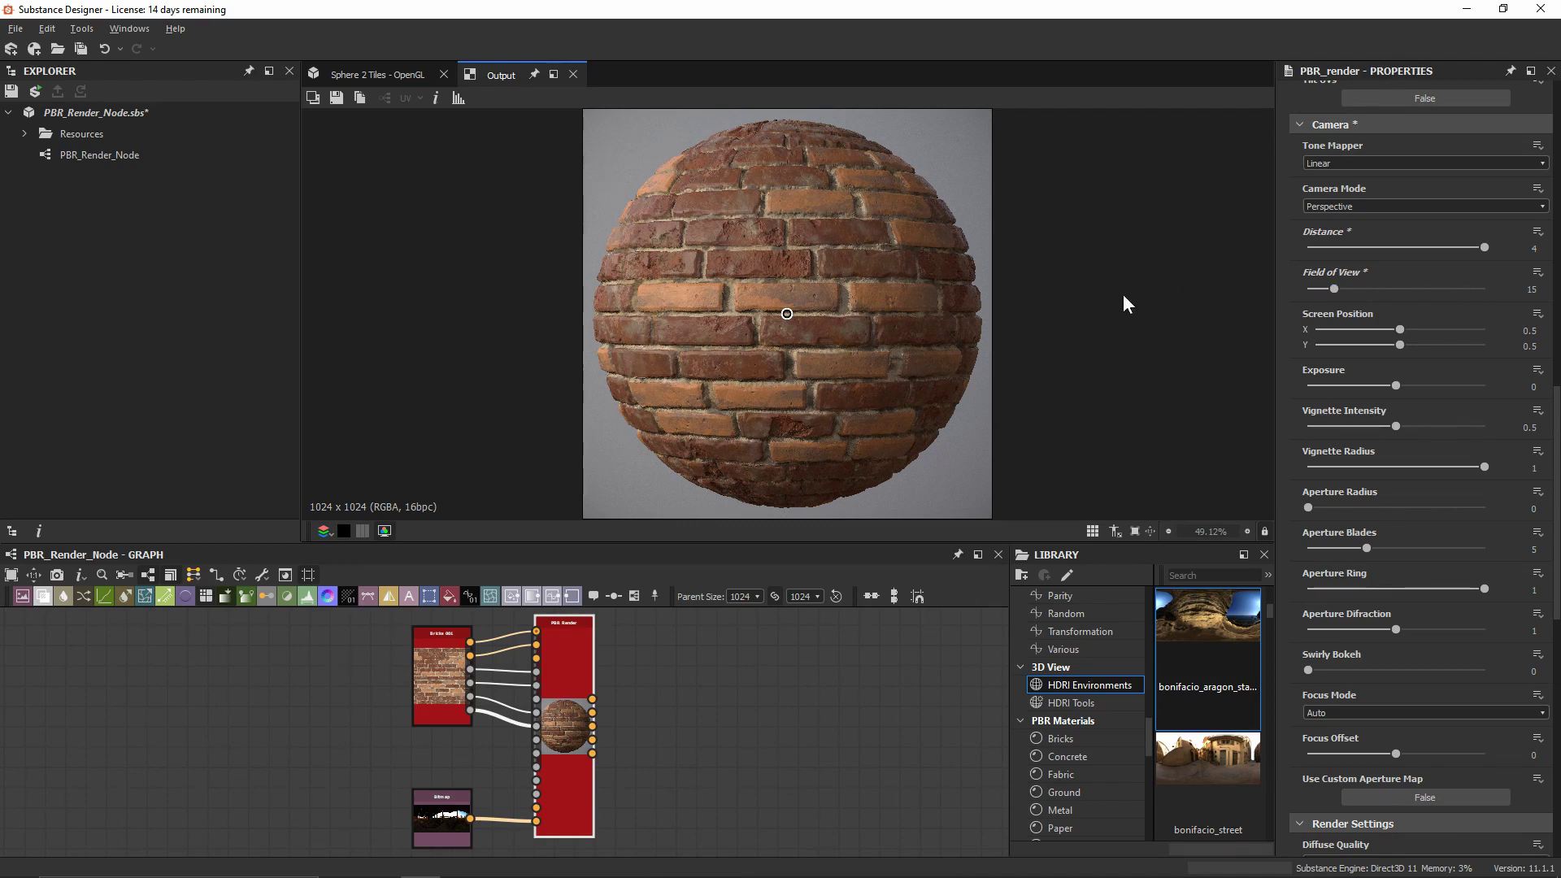
- Set the camera's Exposure to 0.5
left_click(1405, 385)
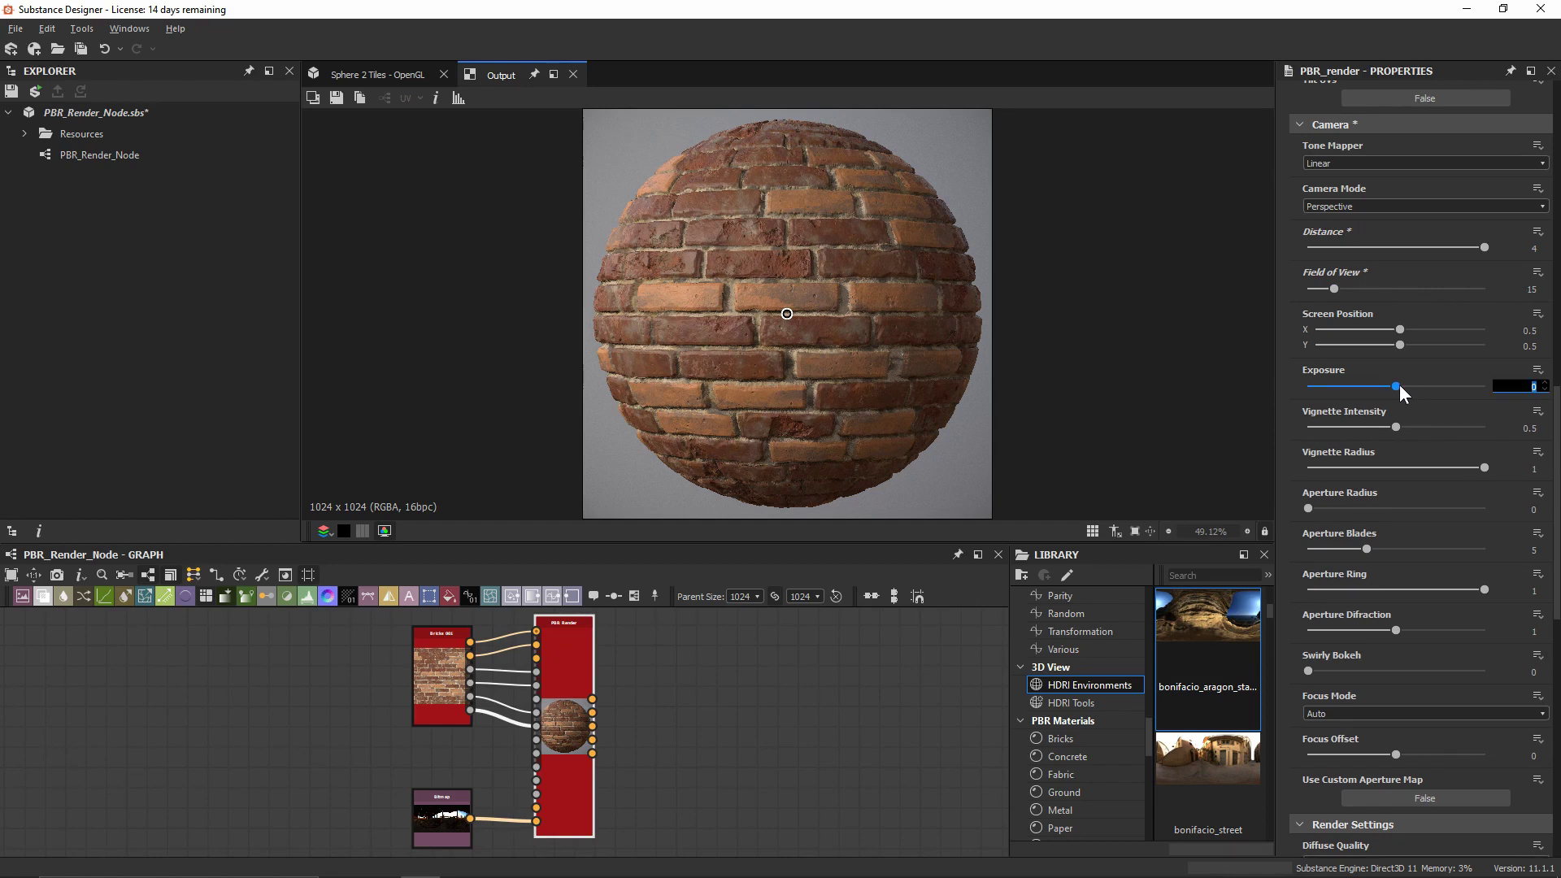
type("0.5")
key("Return")
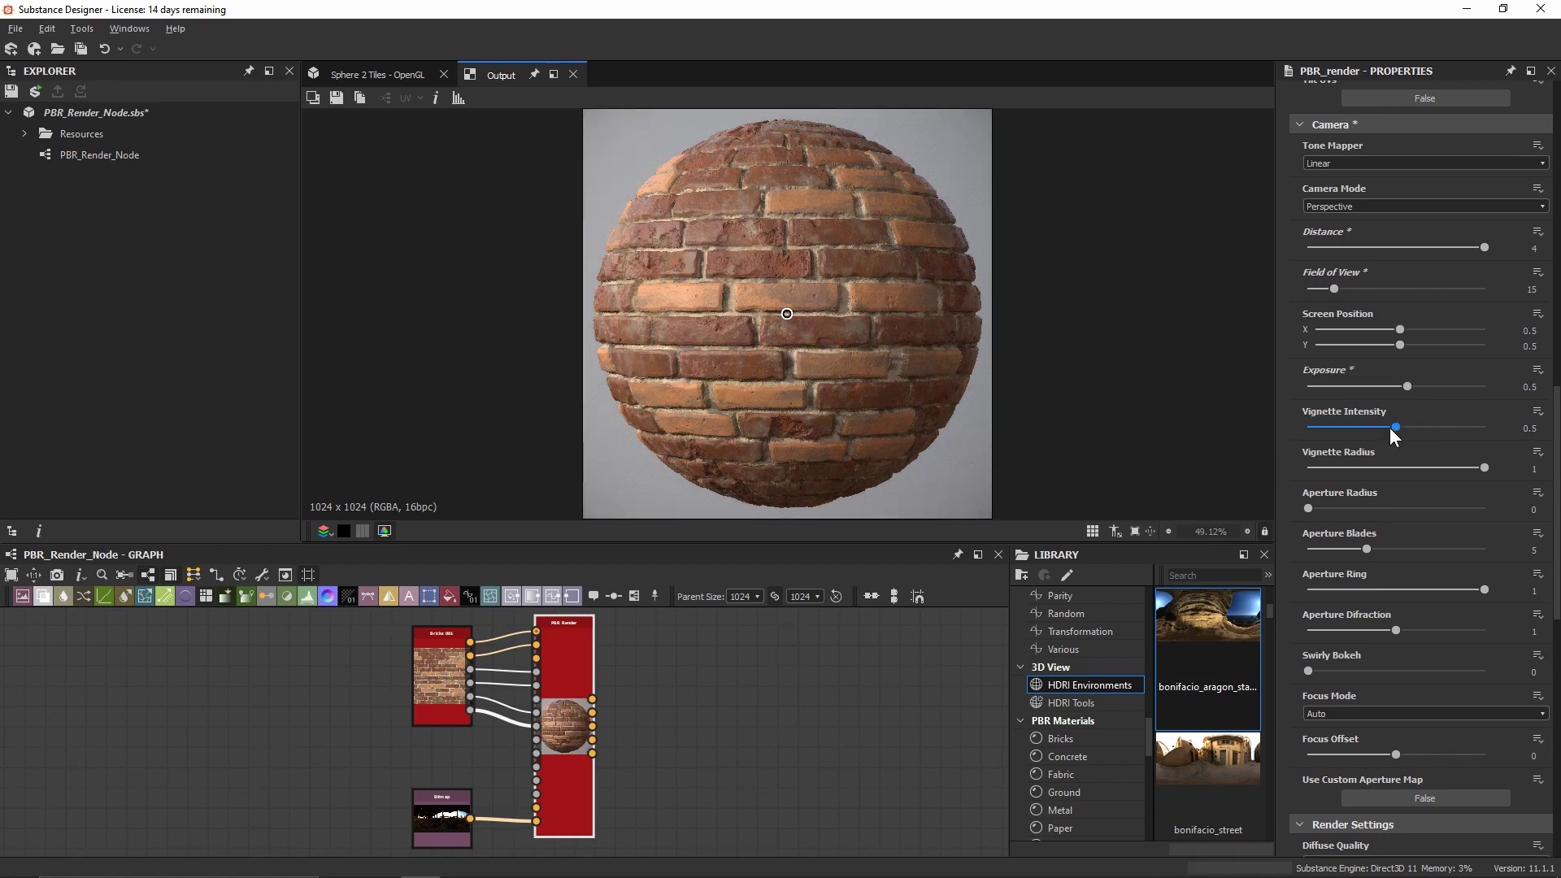
- Set the camera's Vignette Intensity to 1 and Vignette Radius to 0.8
left_click_drag(1395, 426, 1487, 426)
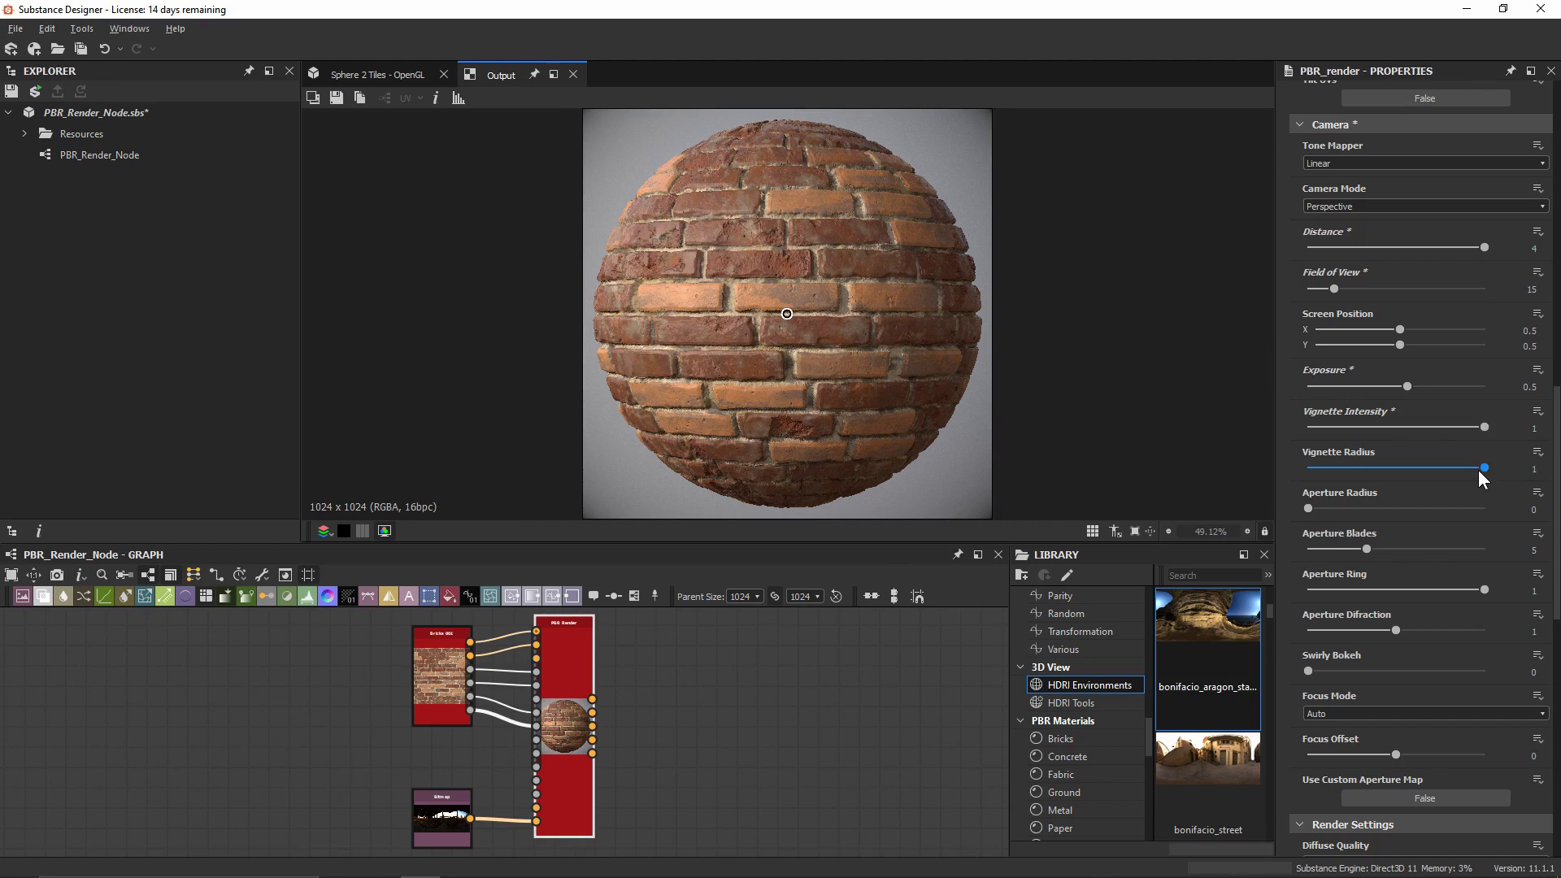
left_click_drag(1478, 470, 1382, 467)
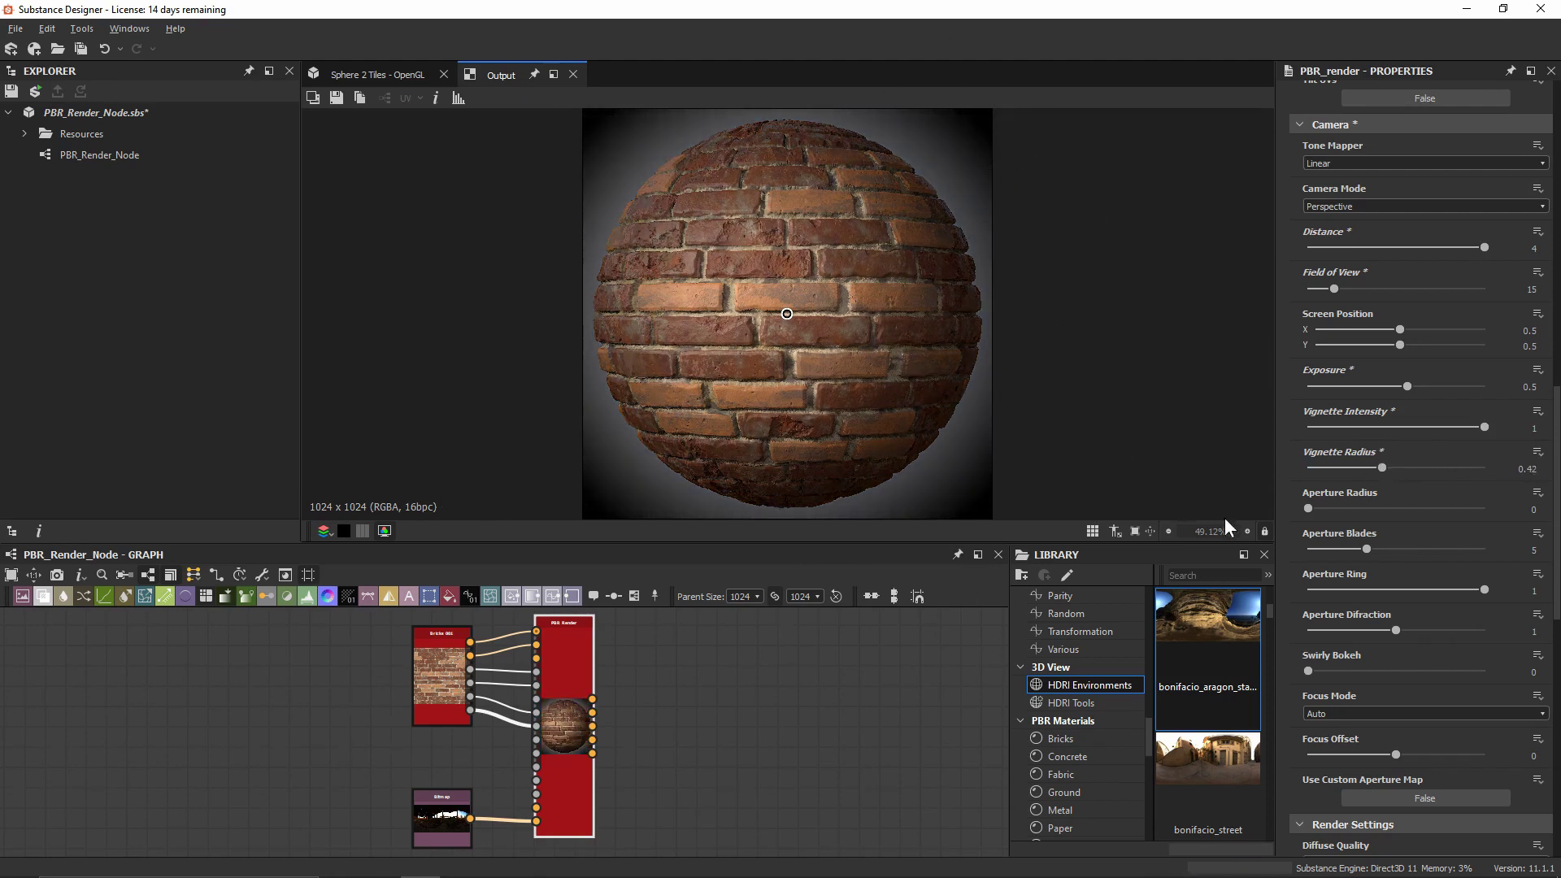
left_click(1387, 468)
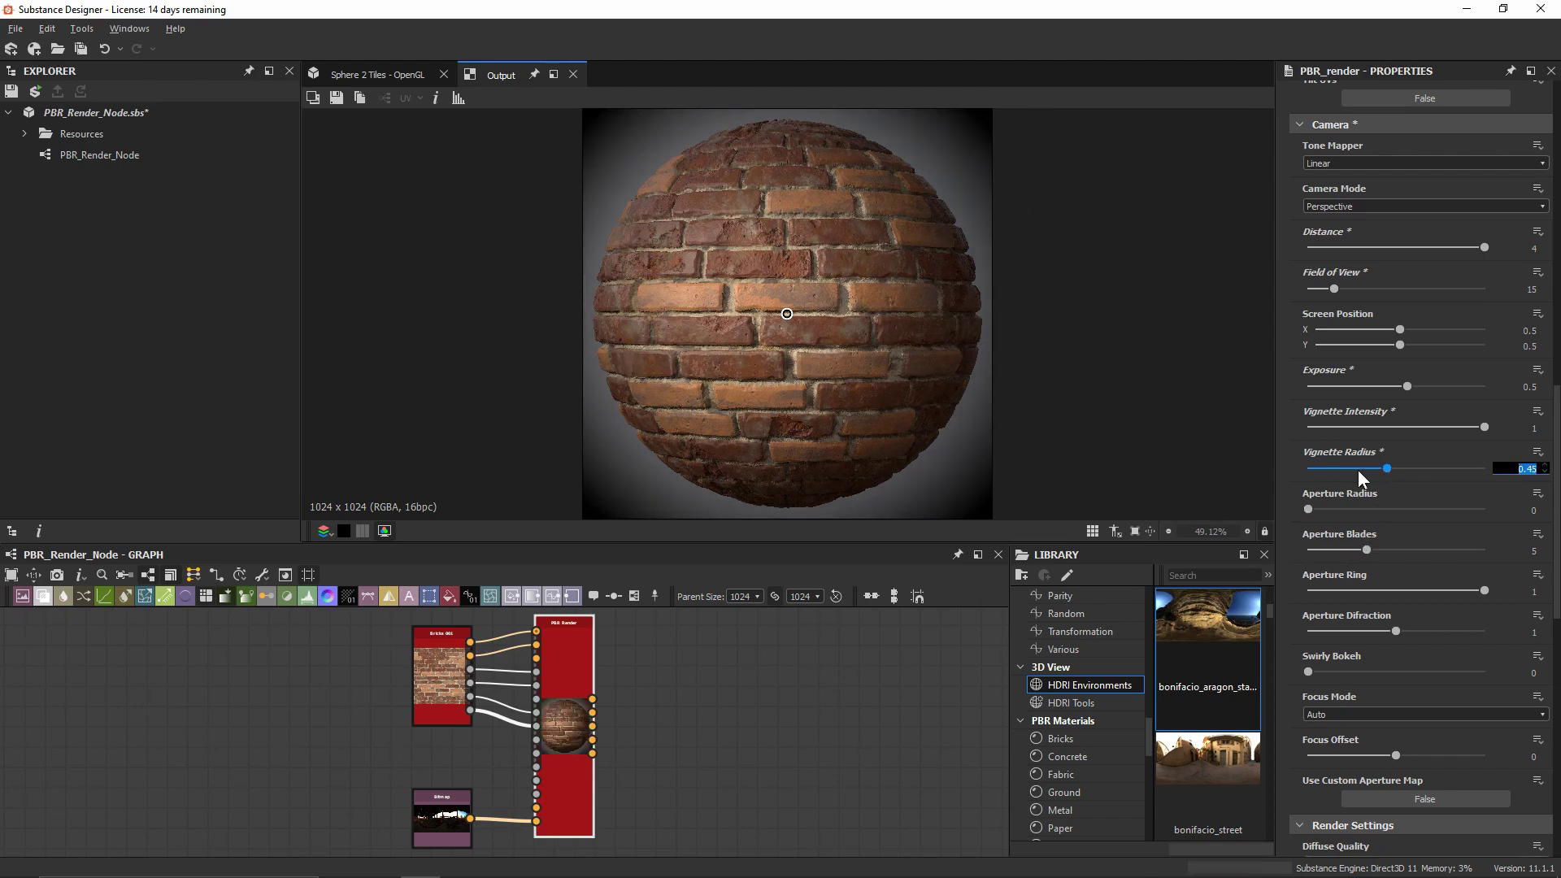
type("0.8")
key("Return")
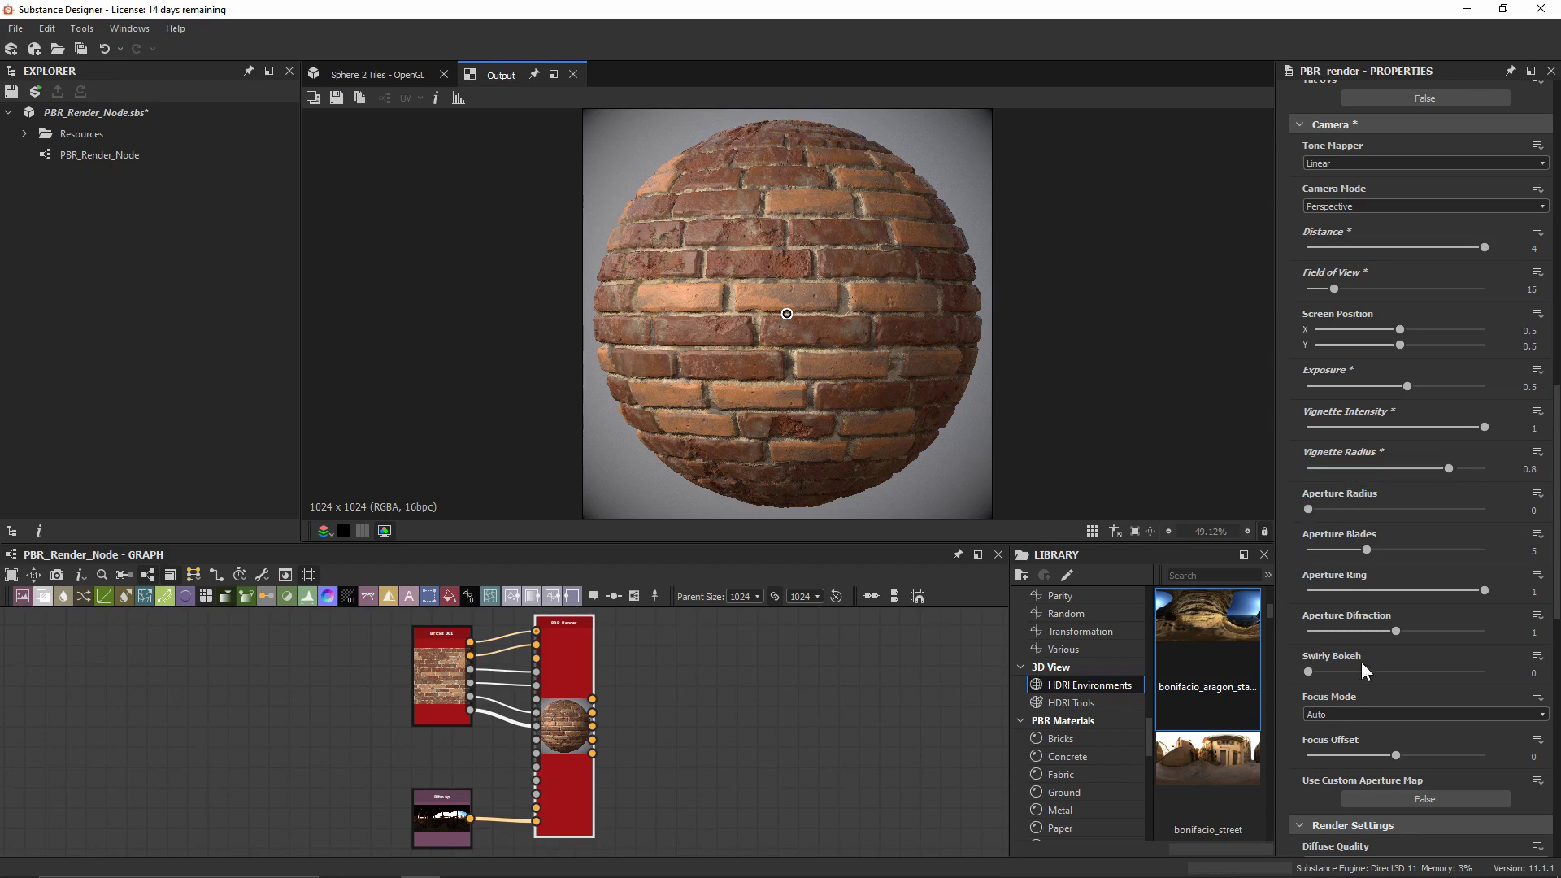
- Set the camera's Aperture Radius to 0.02 and compare the blur along the sphere's edges against a radius of 0
left_click(1330, 508)
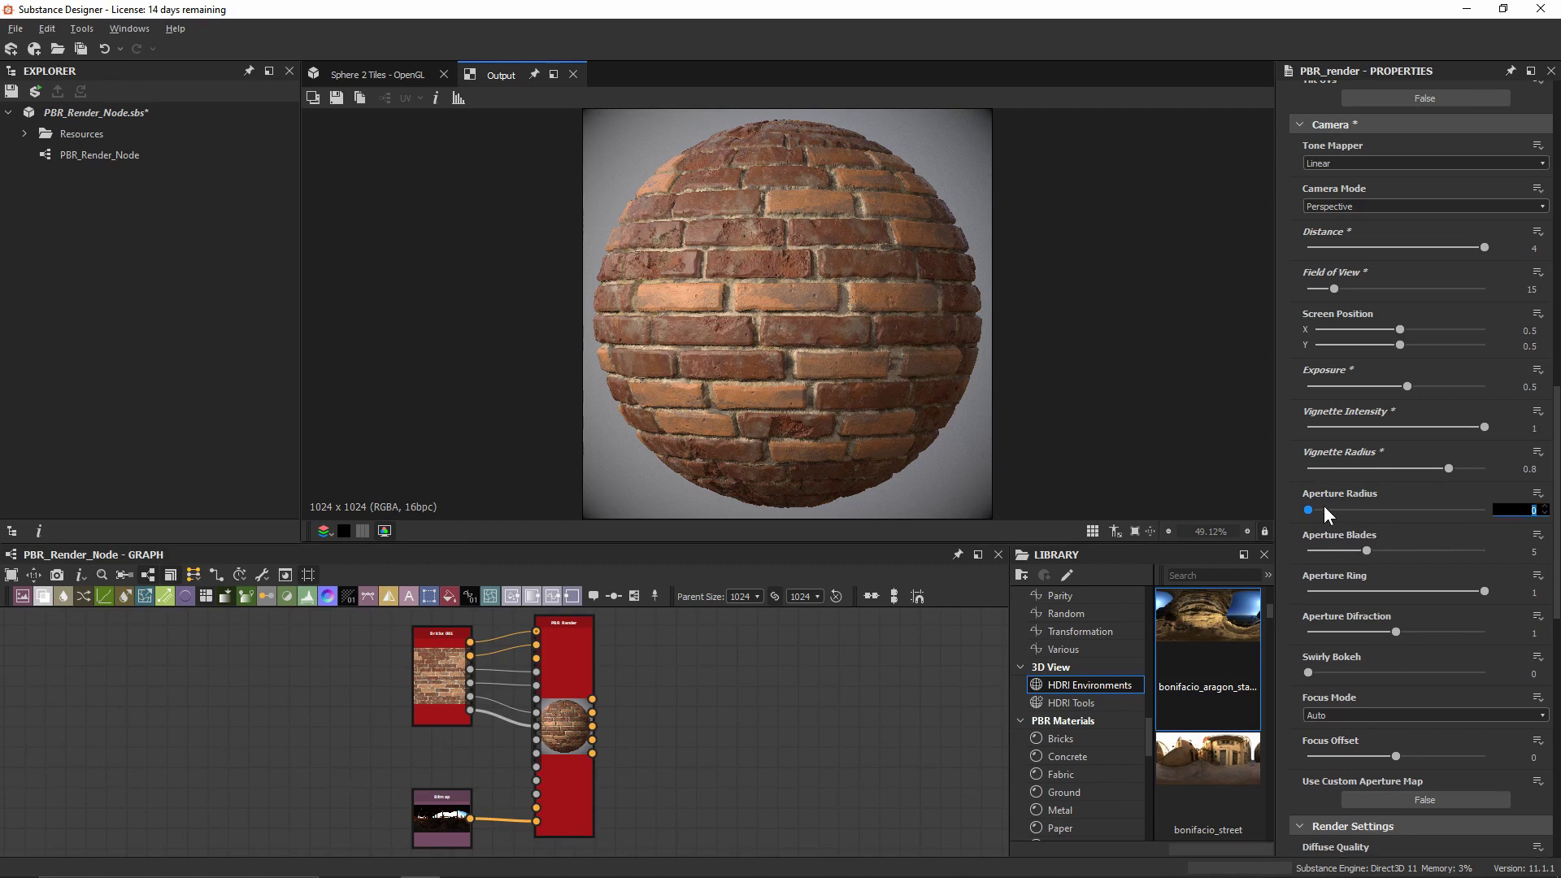
type("0.02")
key("Return")
scroll(666, 139, "up", 7)
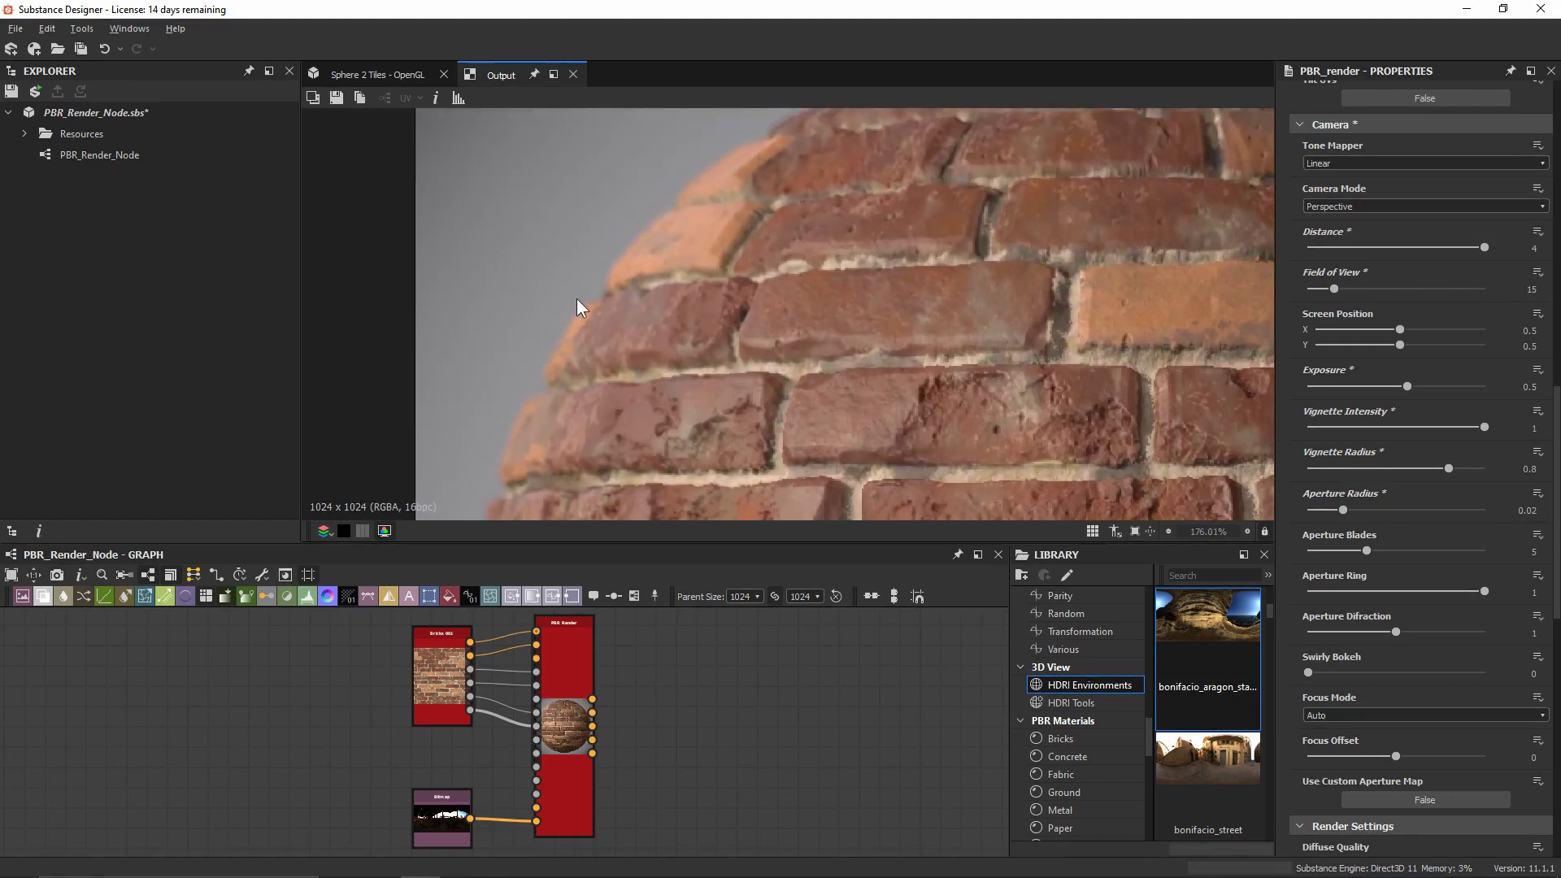
scroll(641, 300, "down", 2)
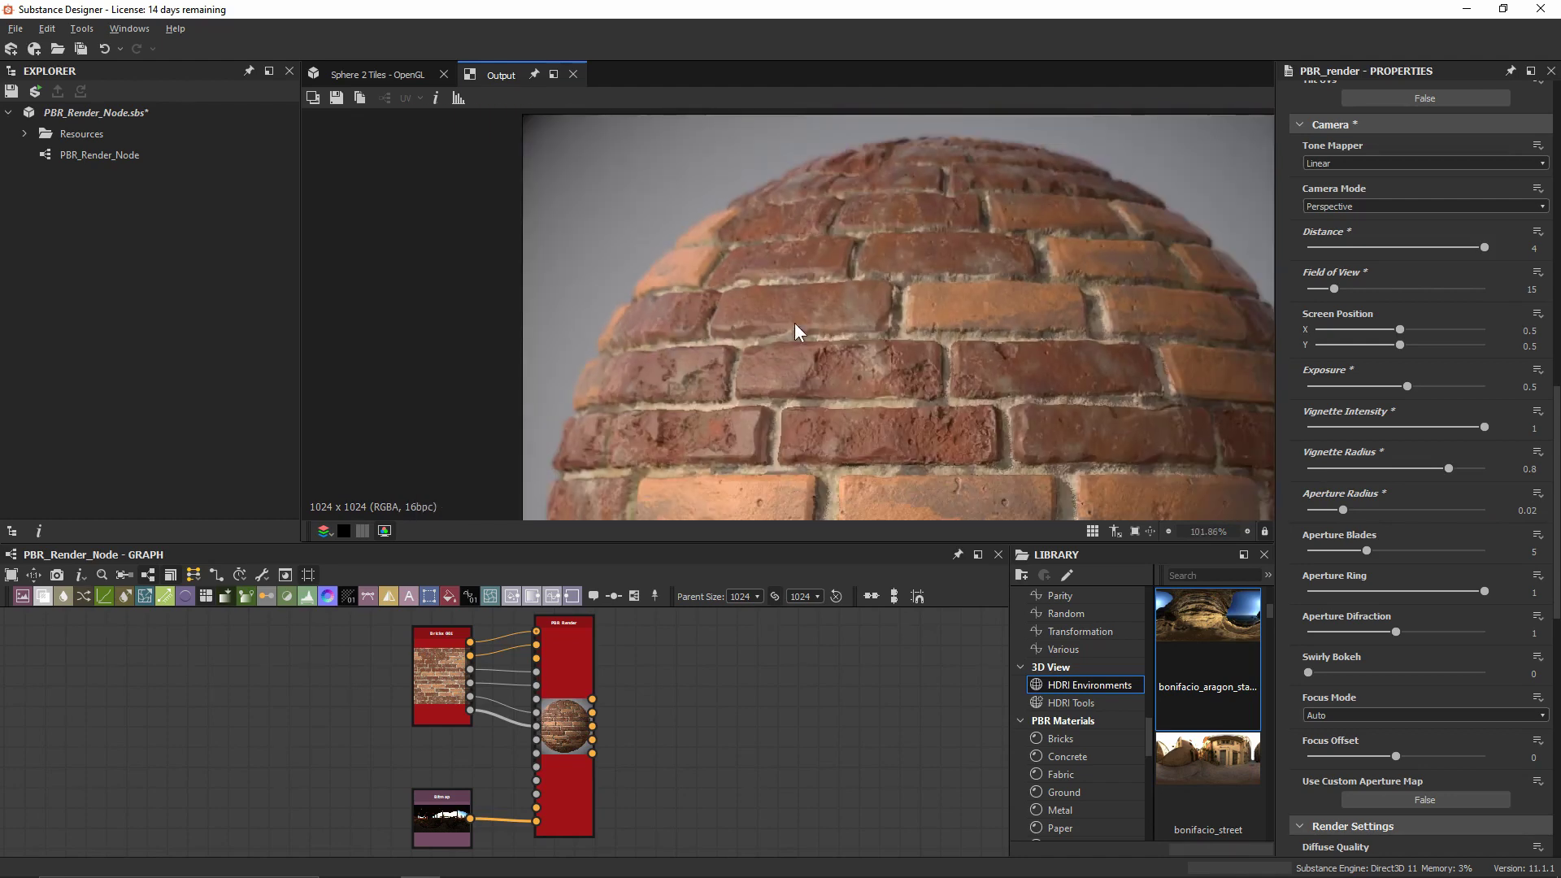
middle_click_drag(1155, 317, 578, 329)
scroll(578, 329, "up", 1)
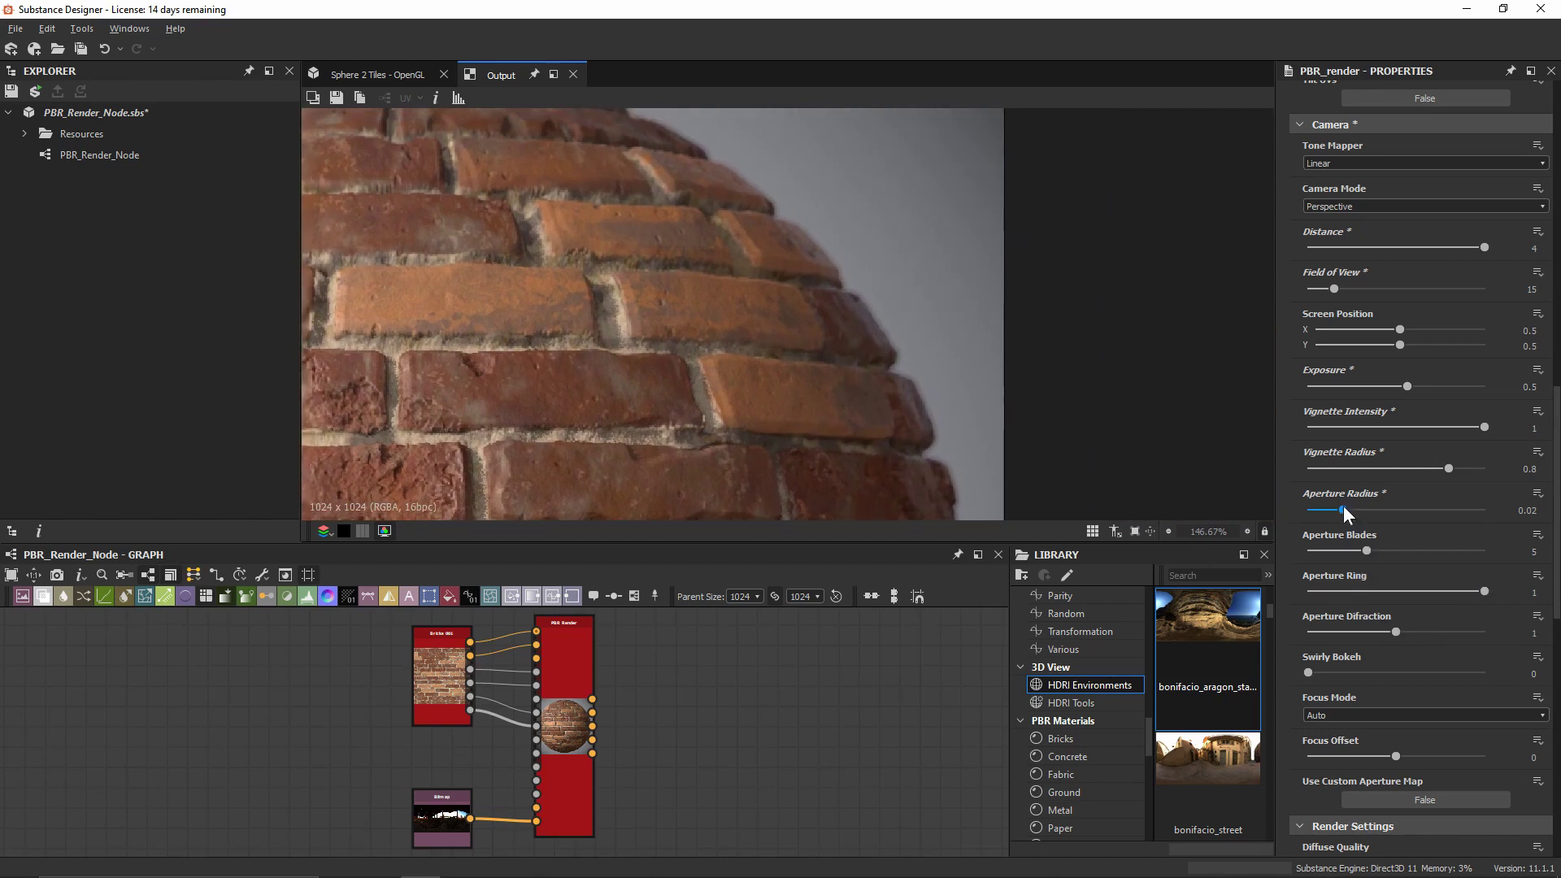
left_click_drag(1343, 510, 1018, 510)
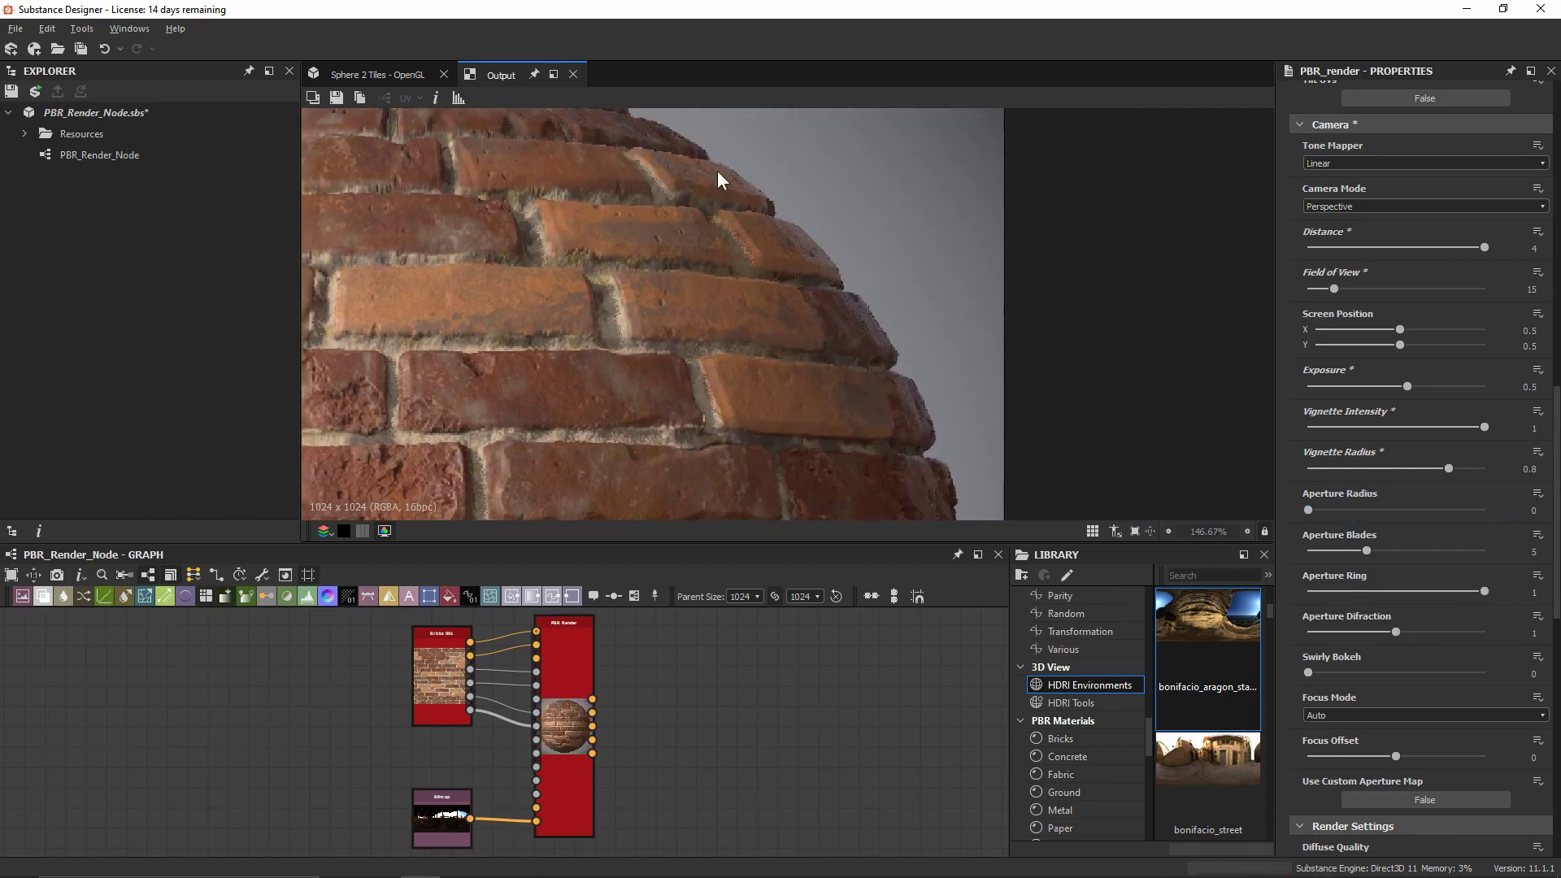
key("ctrl+z")
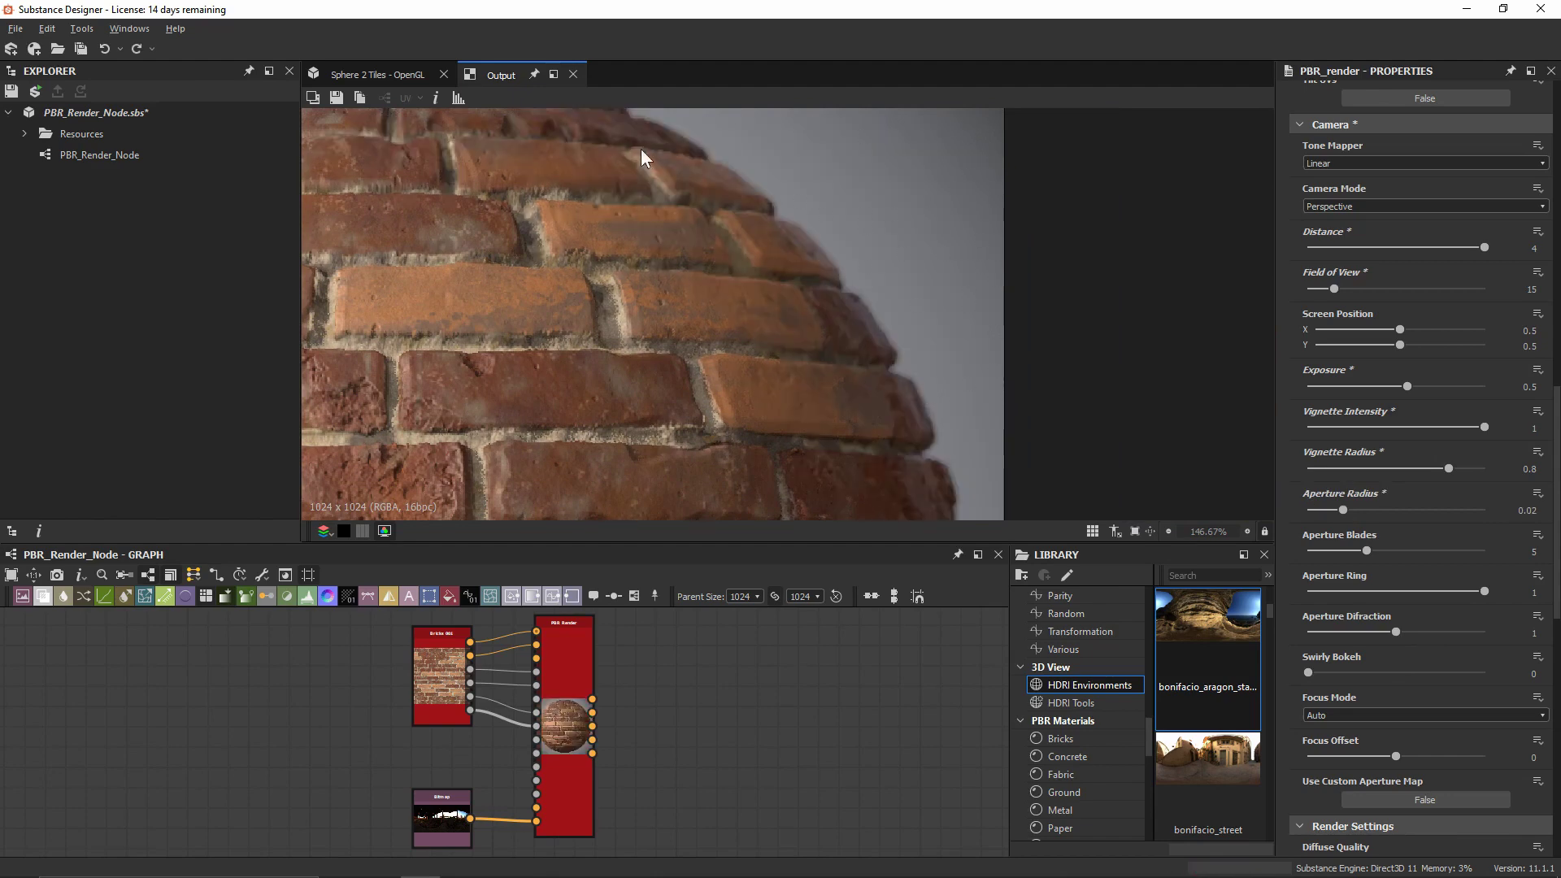
- Set the PBR Render node's Diffuse Quality to 128 Samples after inspecting the brick surface up close
scroll(927, 394, "down", 5)
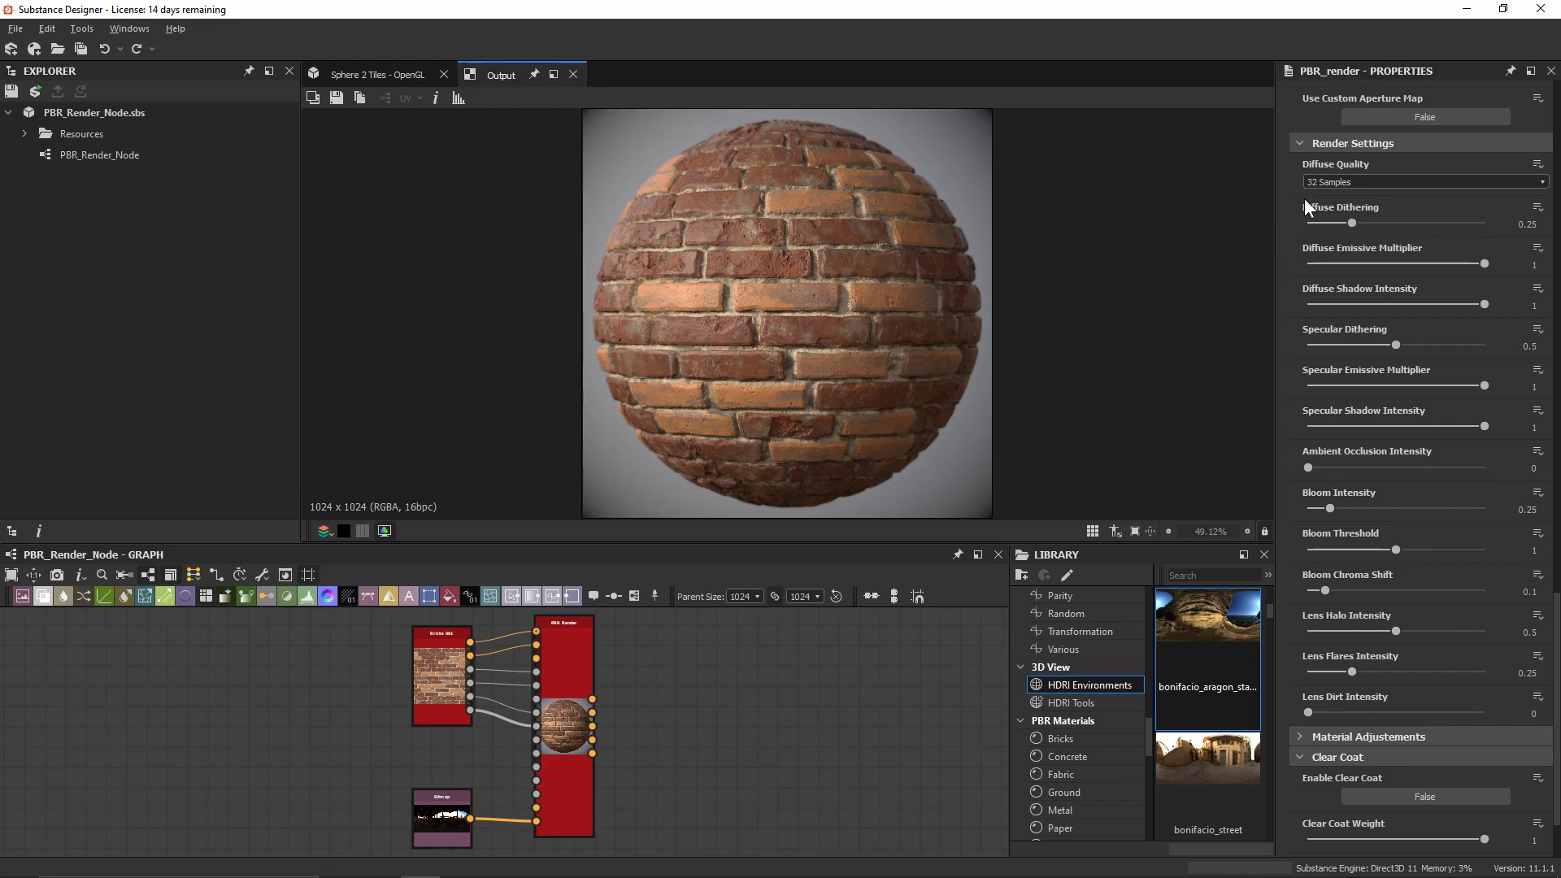
scroll(894, 301, "up", 8)
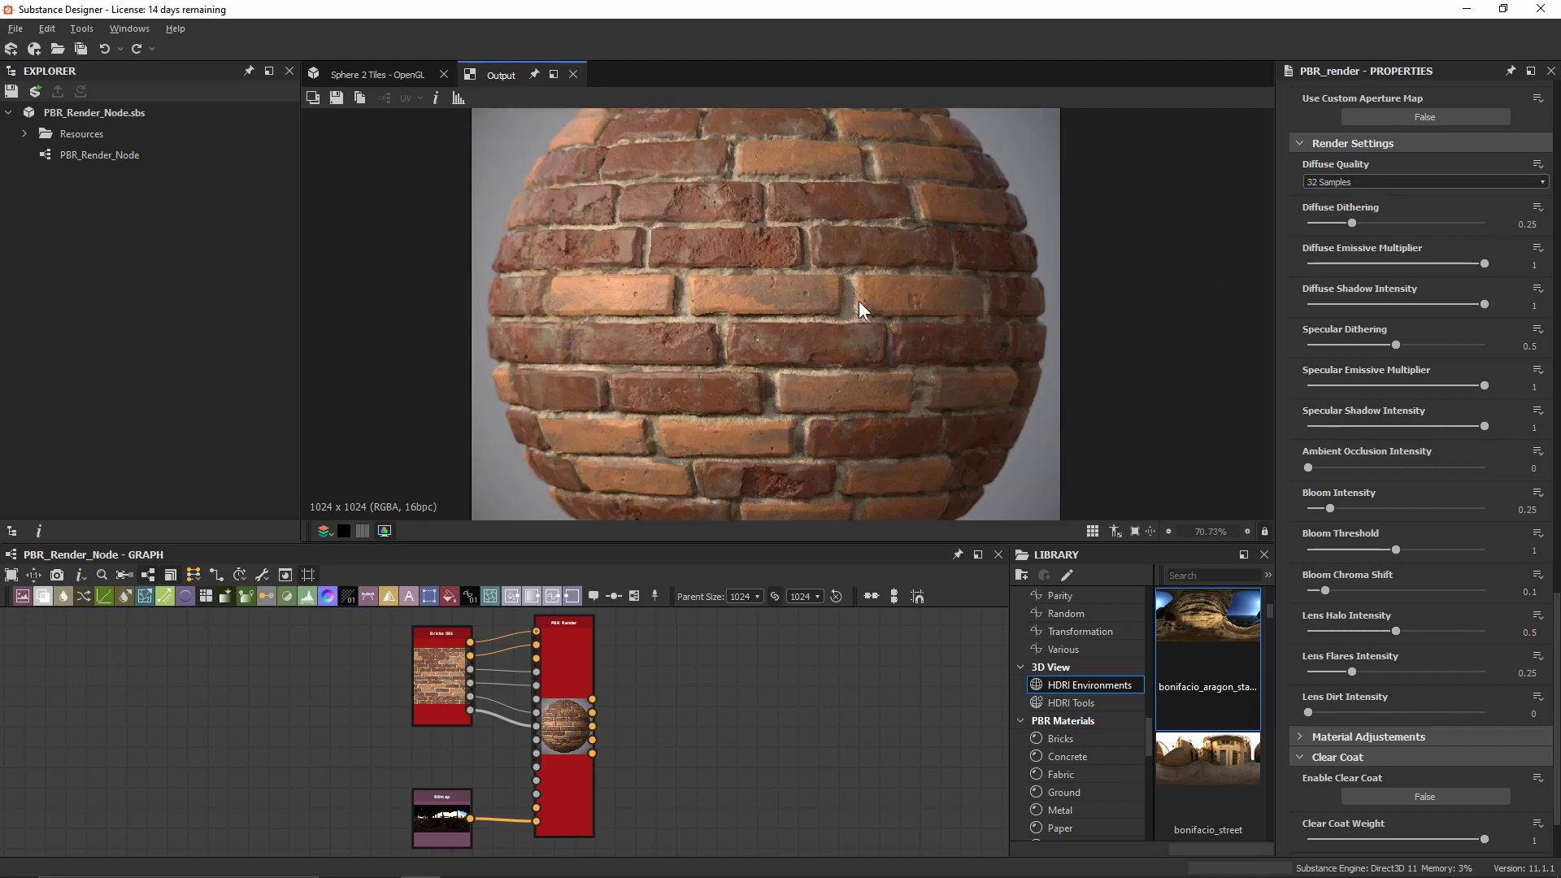
middle_click_drag(783, 222, 839, 450)
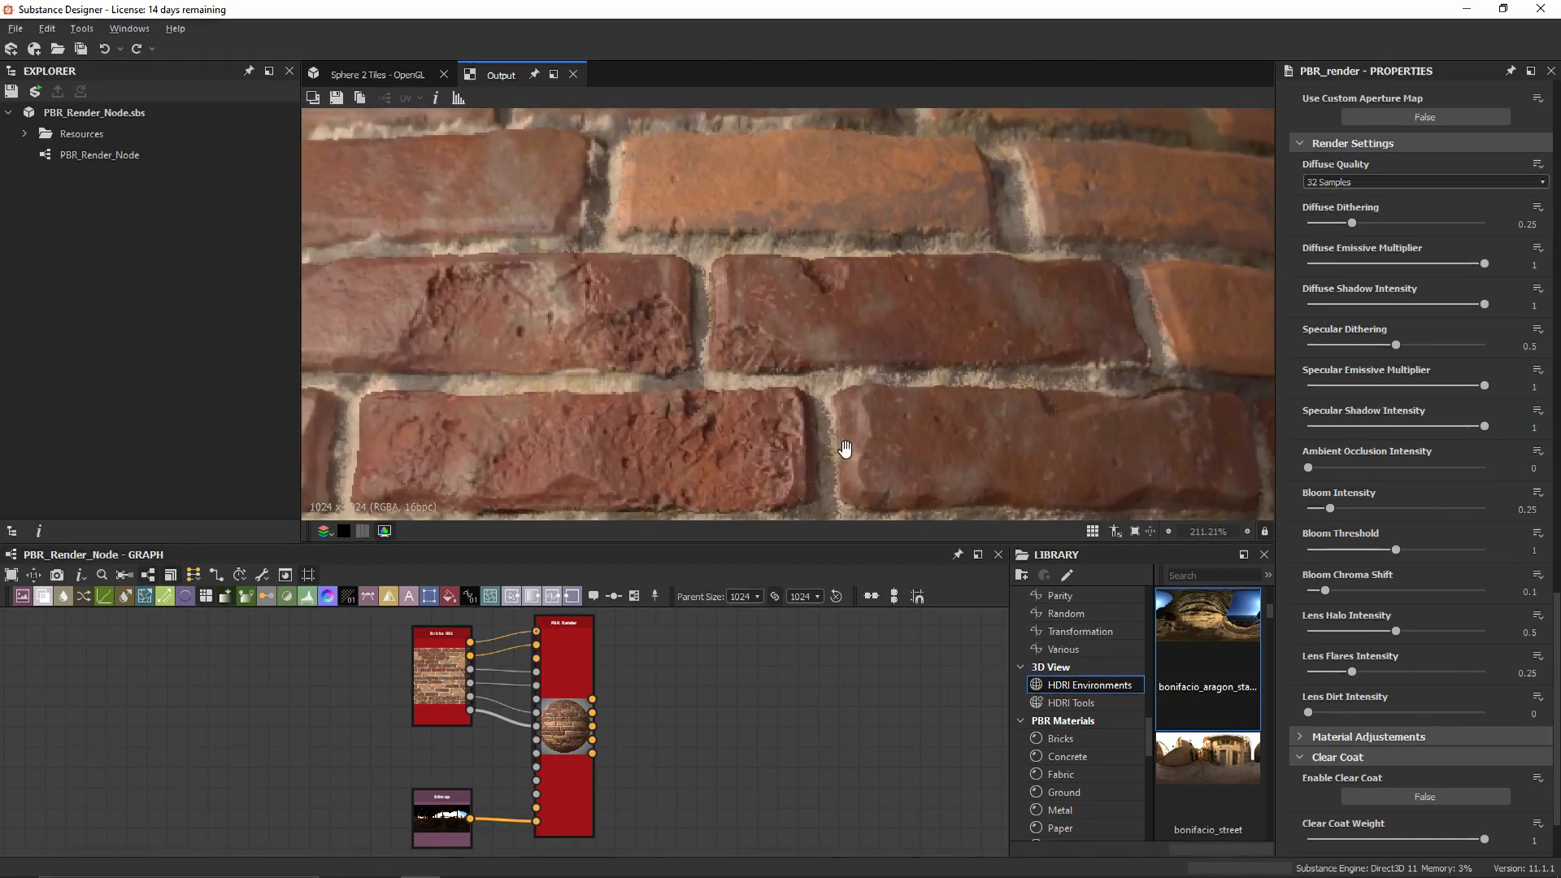
scroll(864, 411, "down", 4)
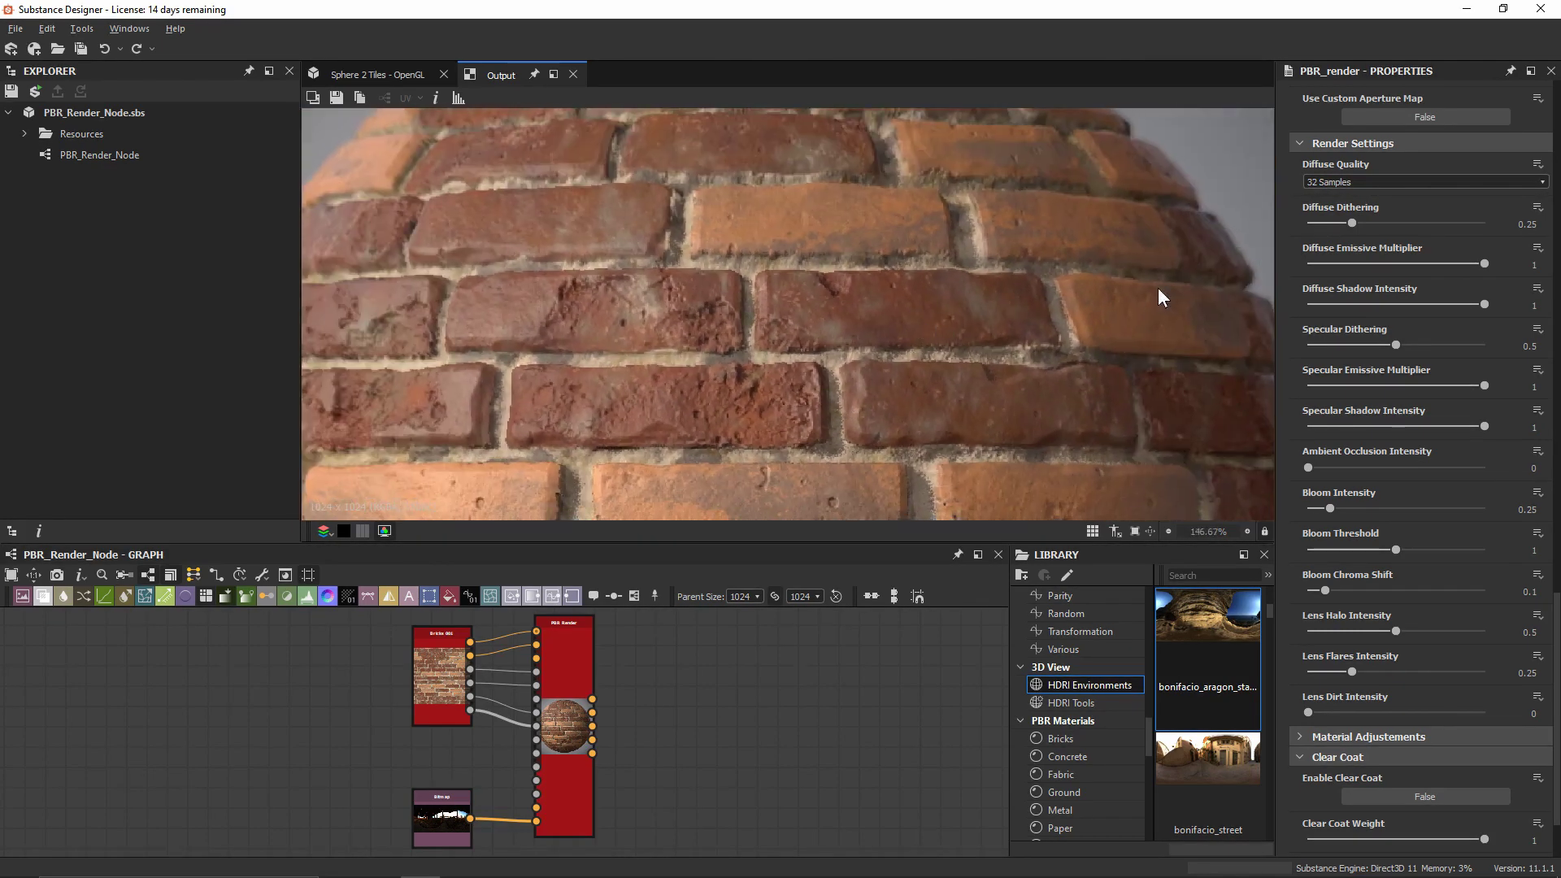
left_click(1387, 186)
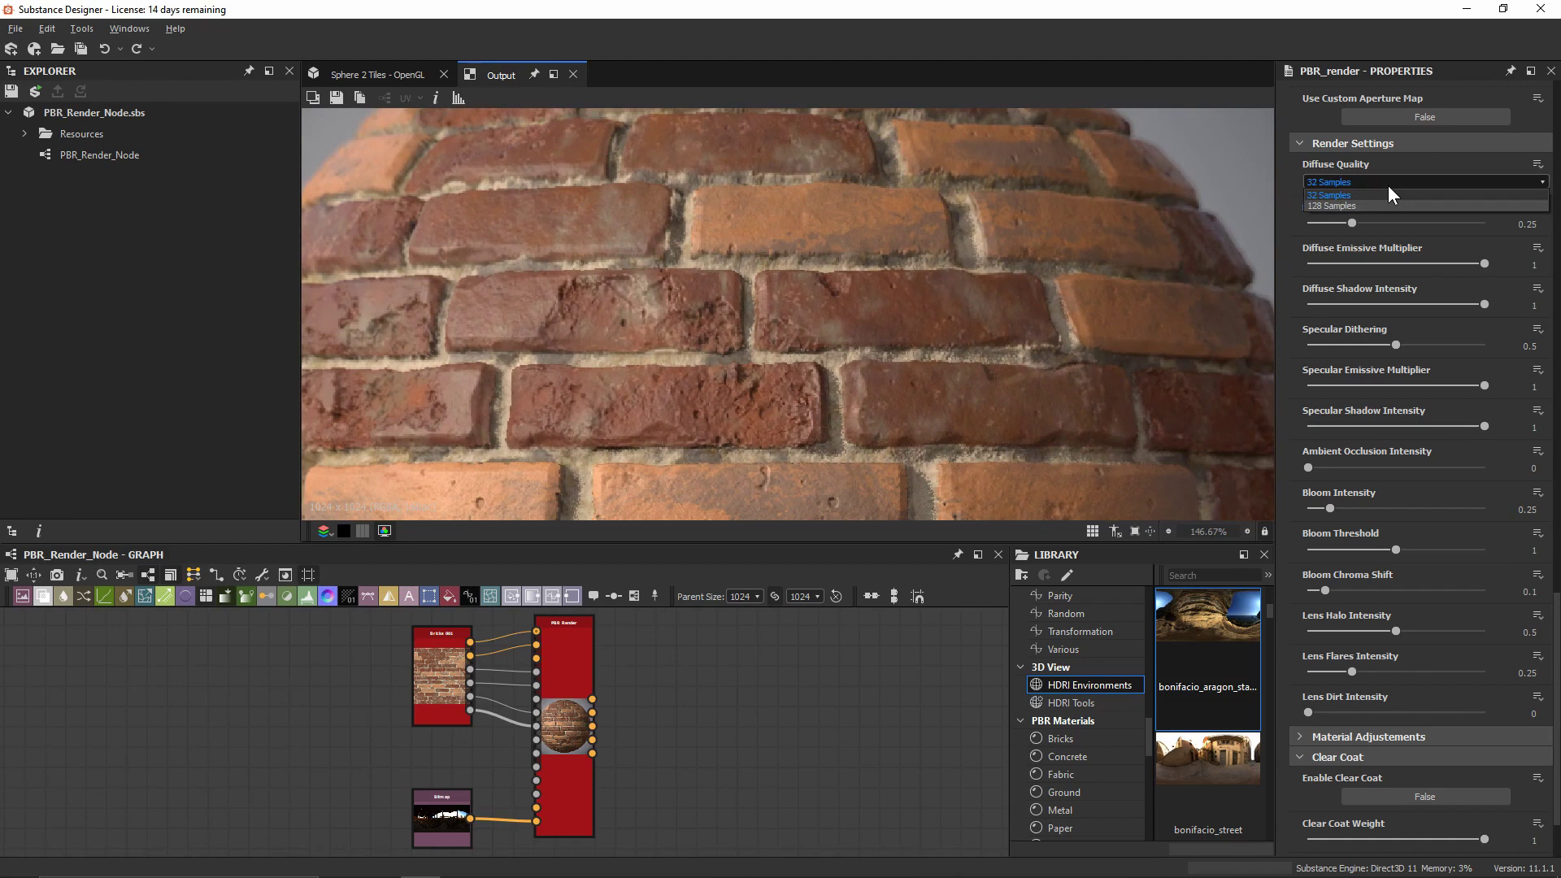
left_click(1384, 203)
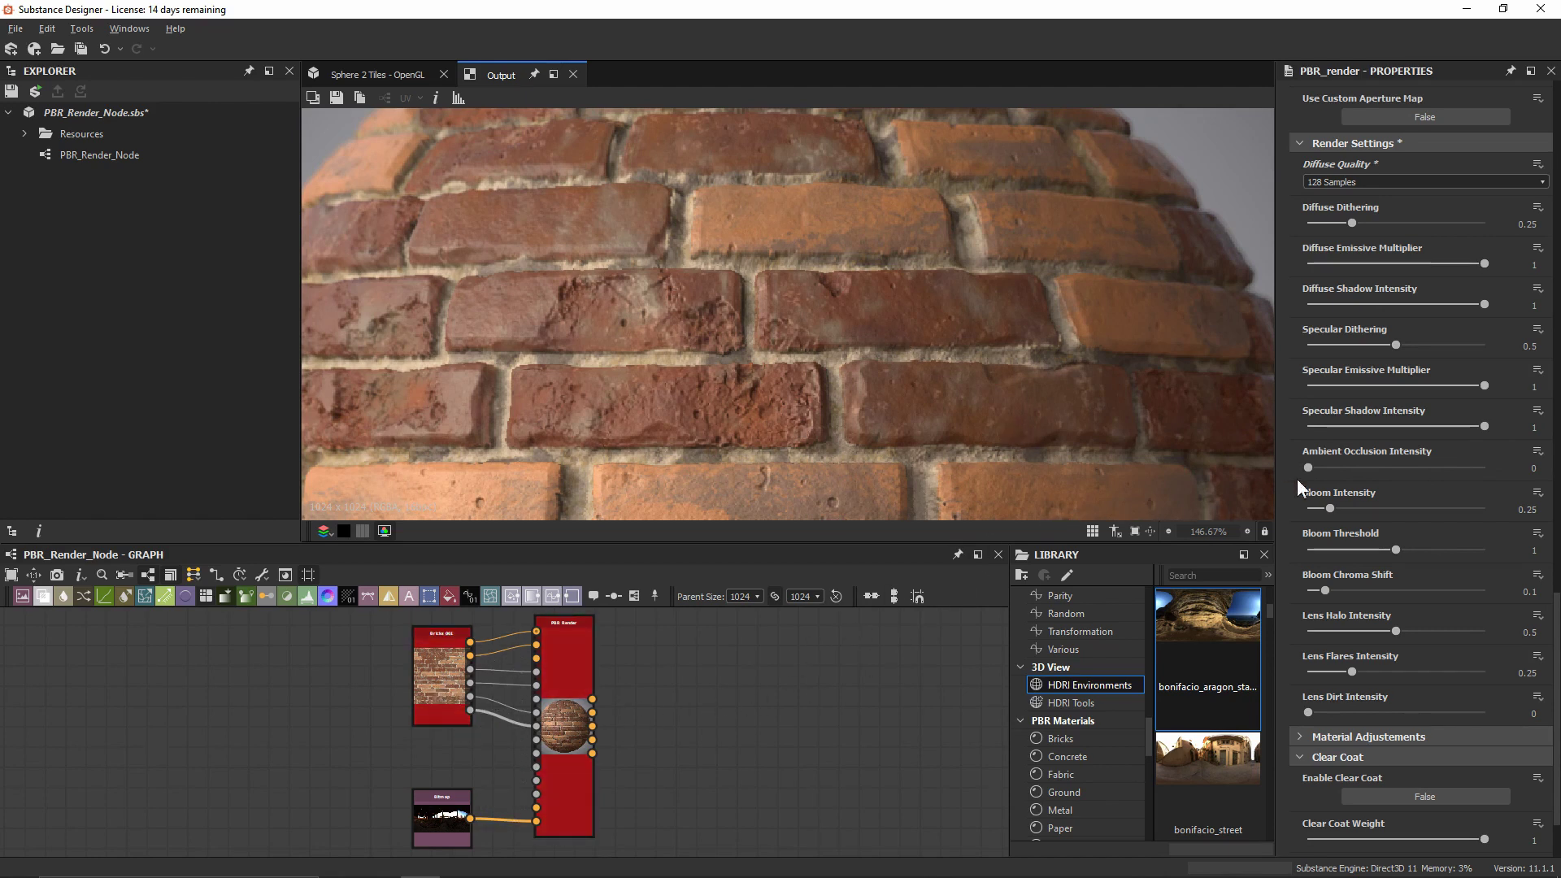
- Set the Ambient Occlusion Intensity to 0.5, check the whole sphere, and save the package
double_click(1335, 470)
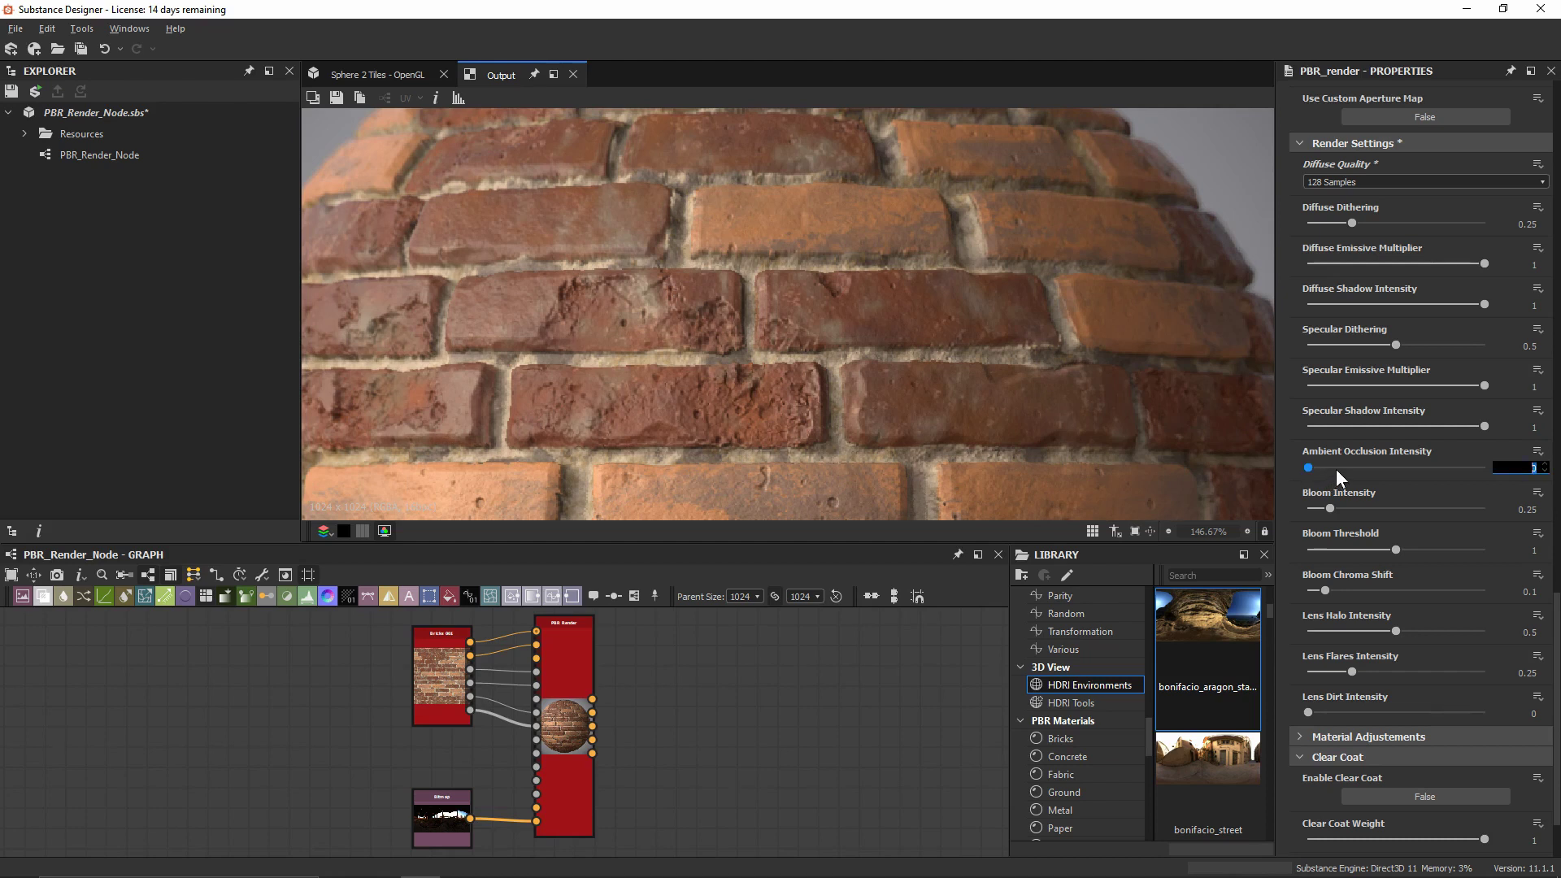
type("0.5")
key("Return")
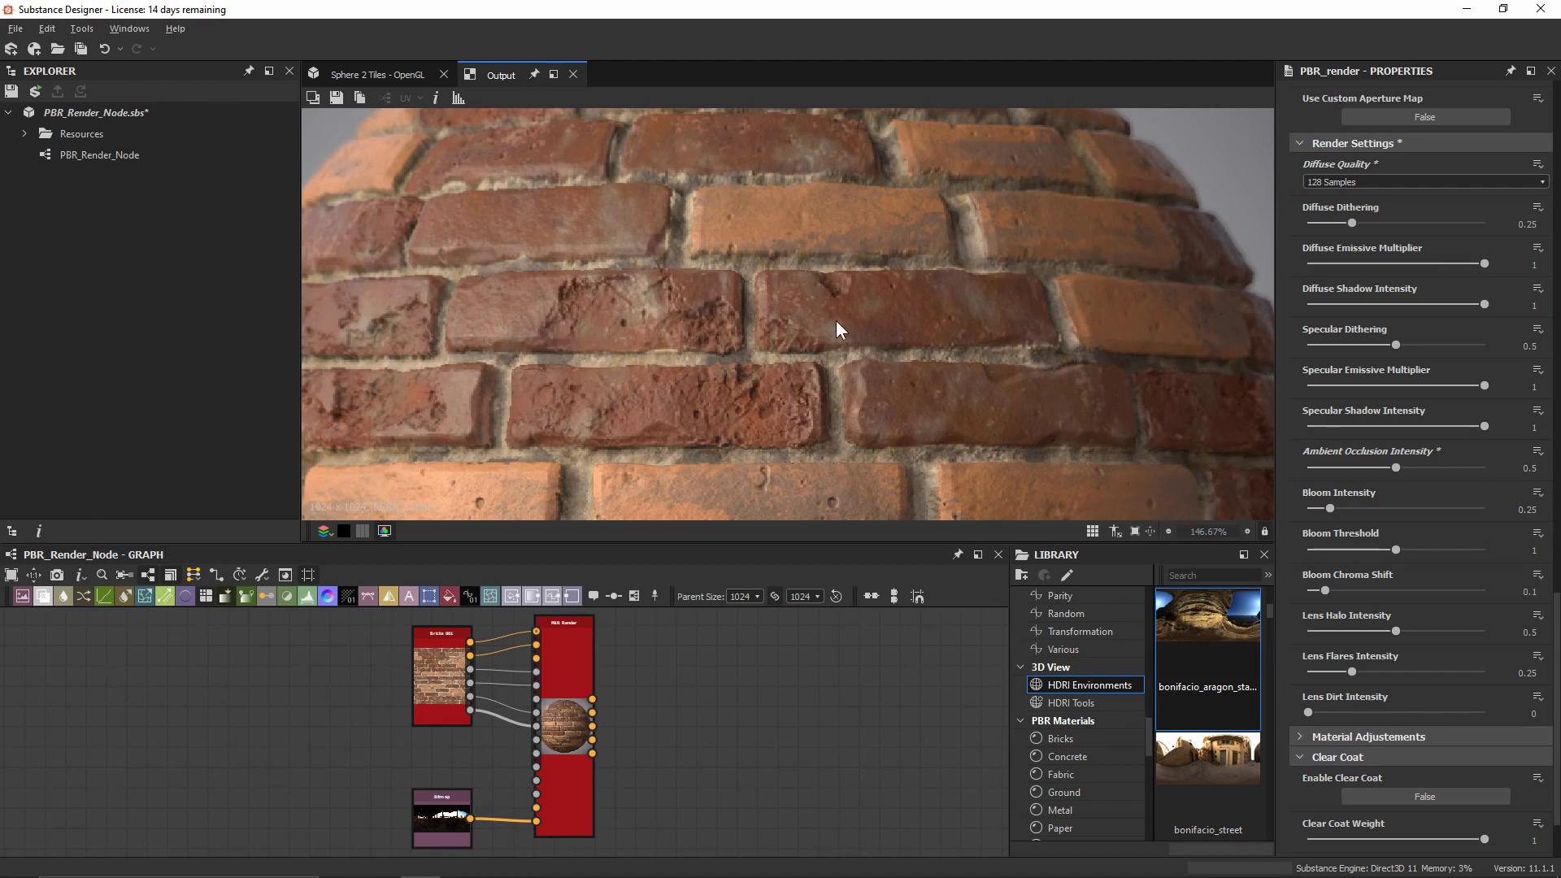
scroll(1035, 349, "down", 3)
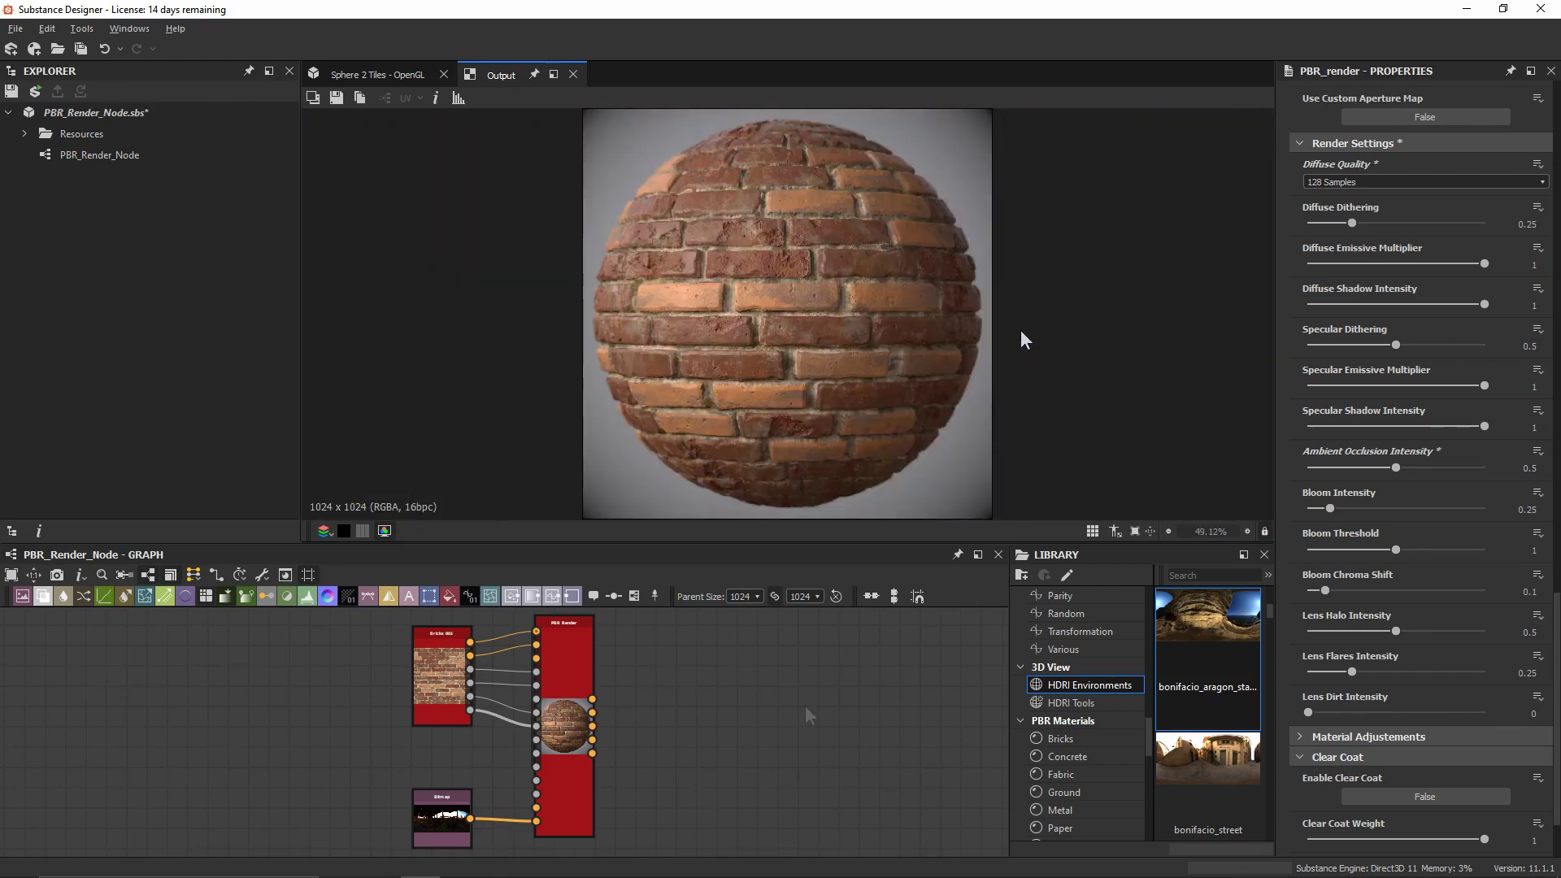
key("ctrl+s")
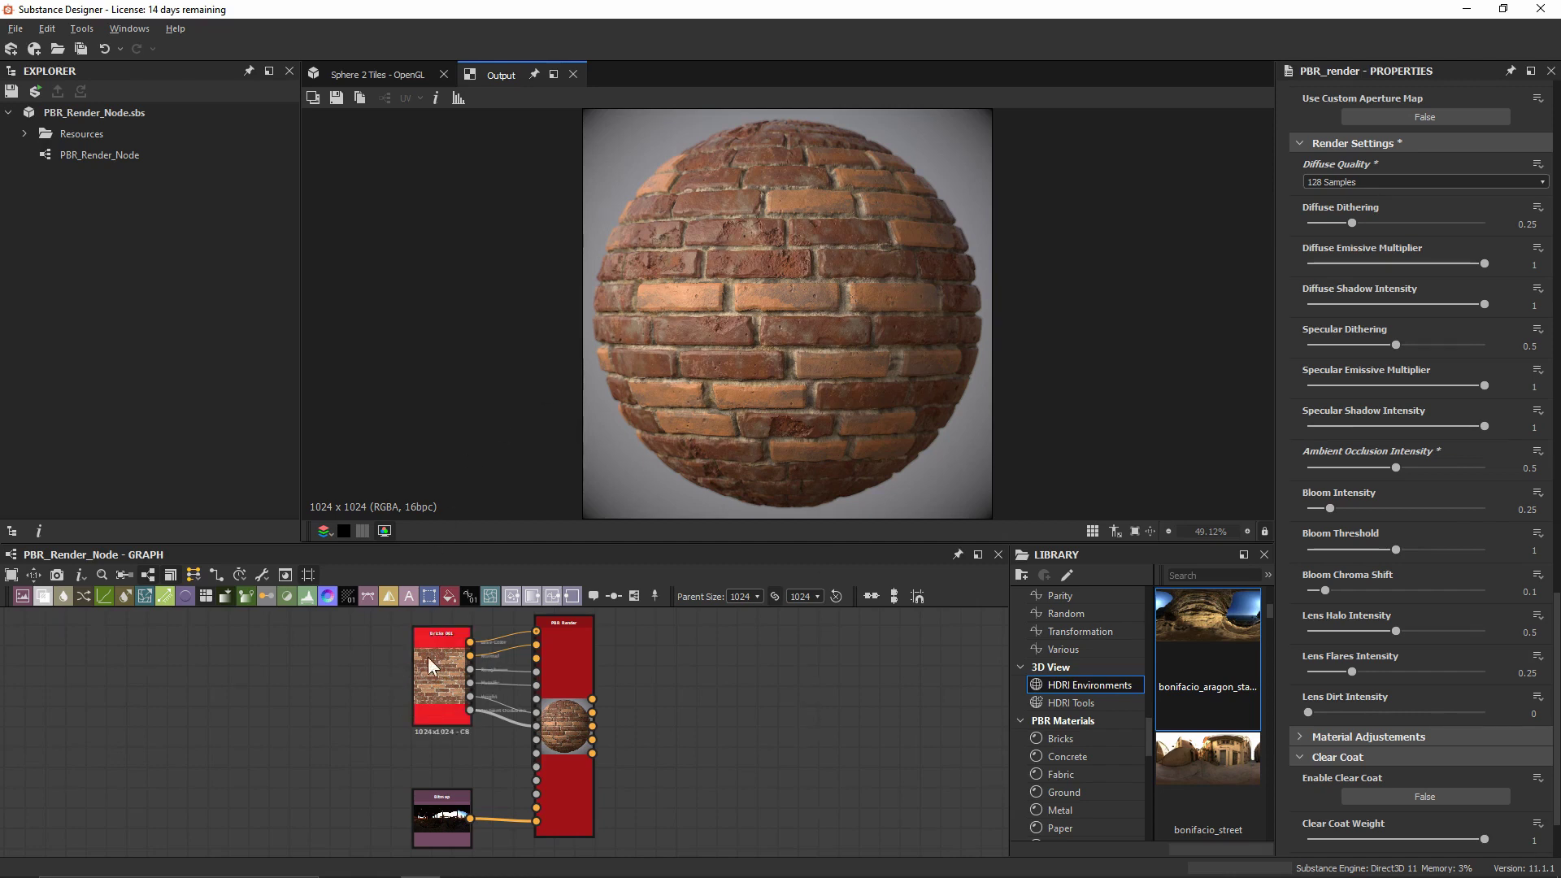
- Add a PBR Render Mapping (Color) node to the graph and place it beside the PBR Render node's outputs
scroll(426, 658, "up", 3)
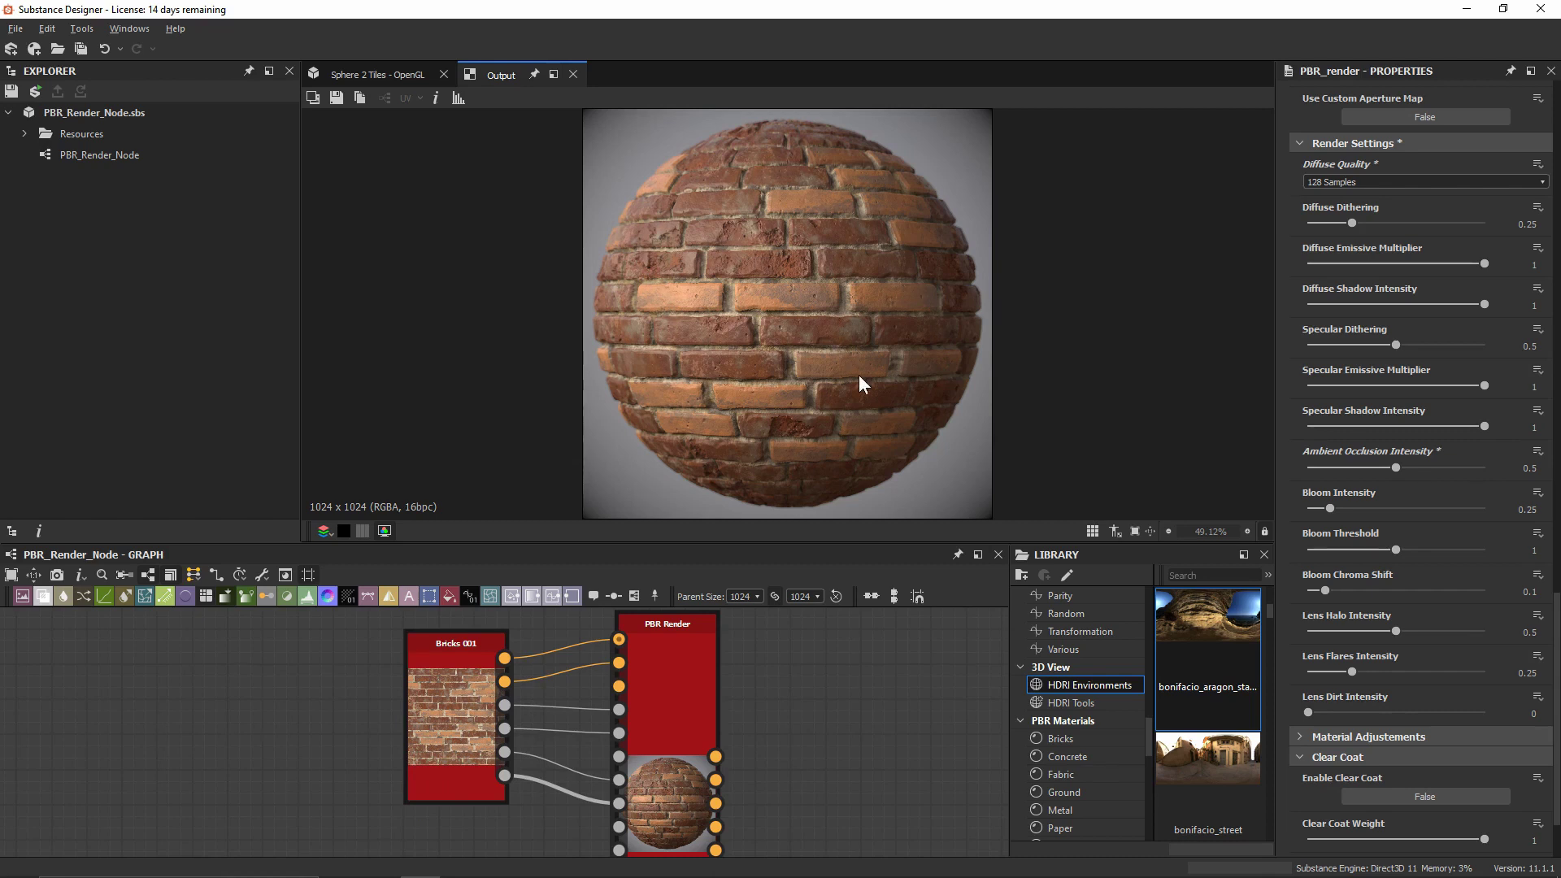
middle_click_drag(933, 731, 624, 683)
key("space")
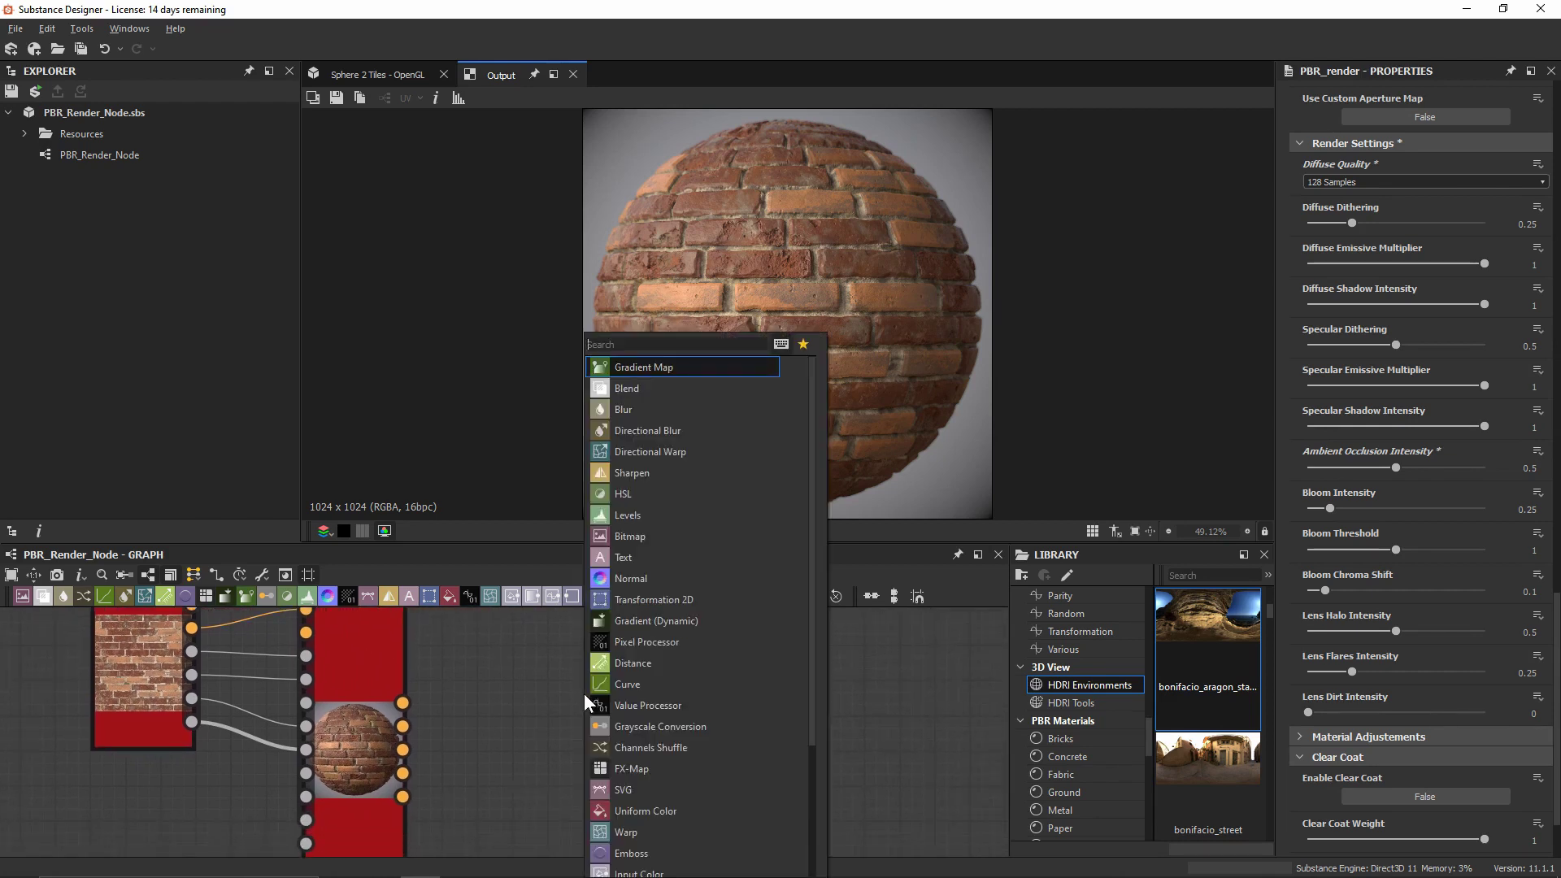
type("pbr ren")
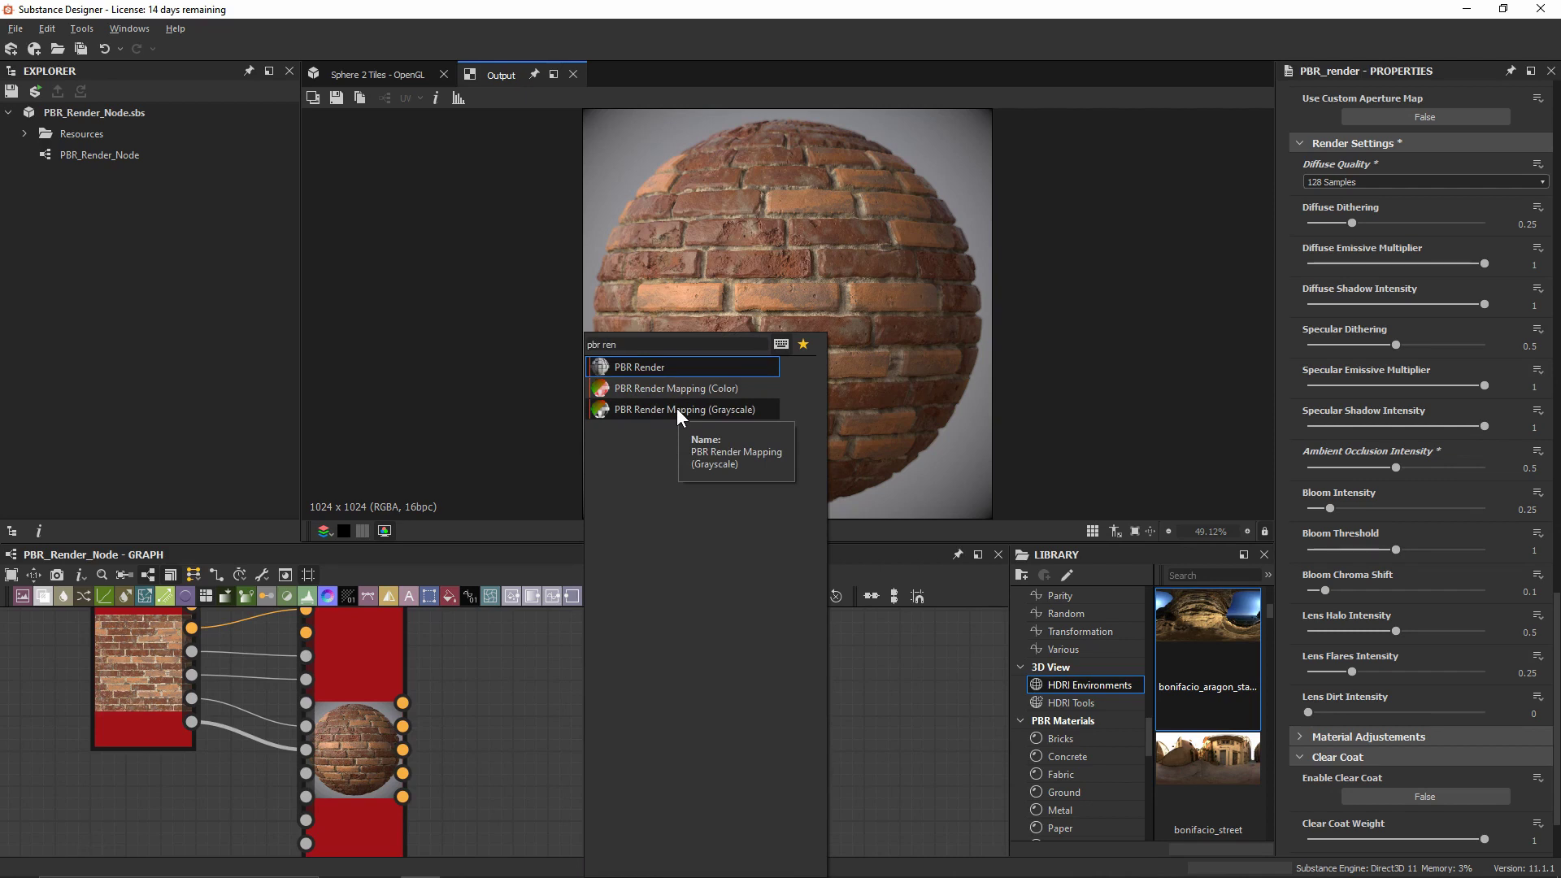
left_click(675, 385)
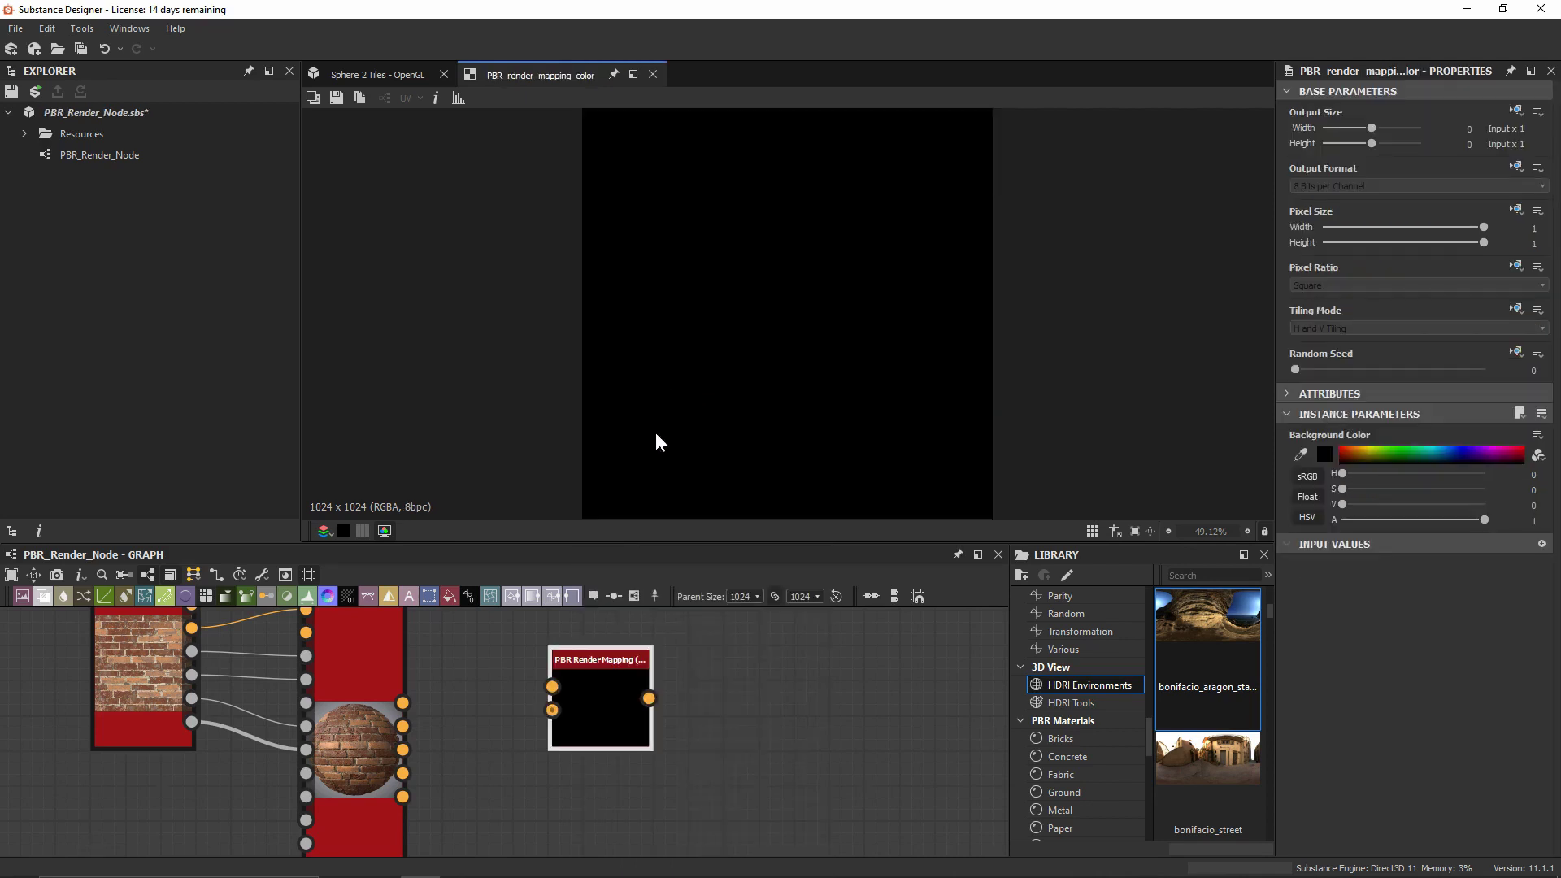
left_click_drag(589, 666, 624, 668)
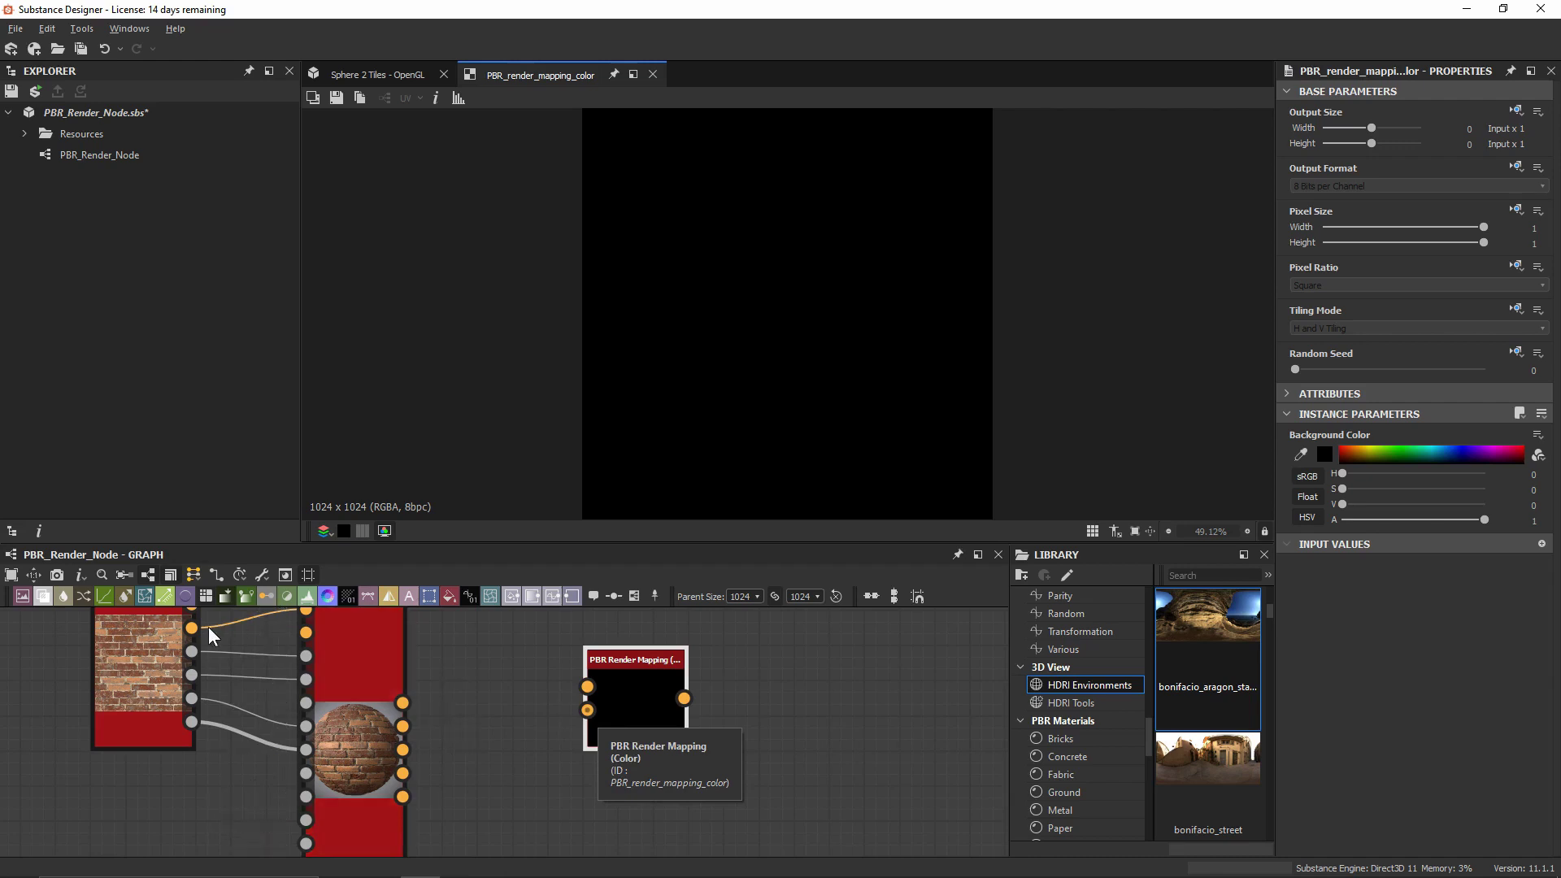
- Connect the Normal output of the Bricks 001 node to the texture input of the PBR Render Mapping (Color) node
middle_click_drag(209, 631, 218, 658)
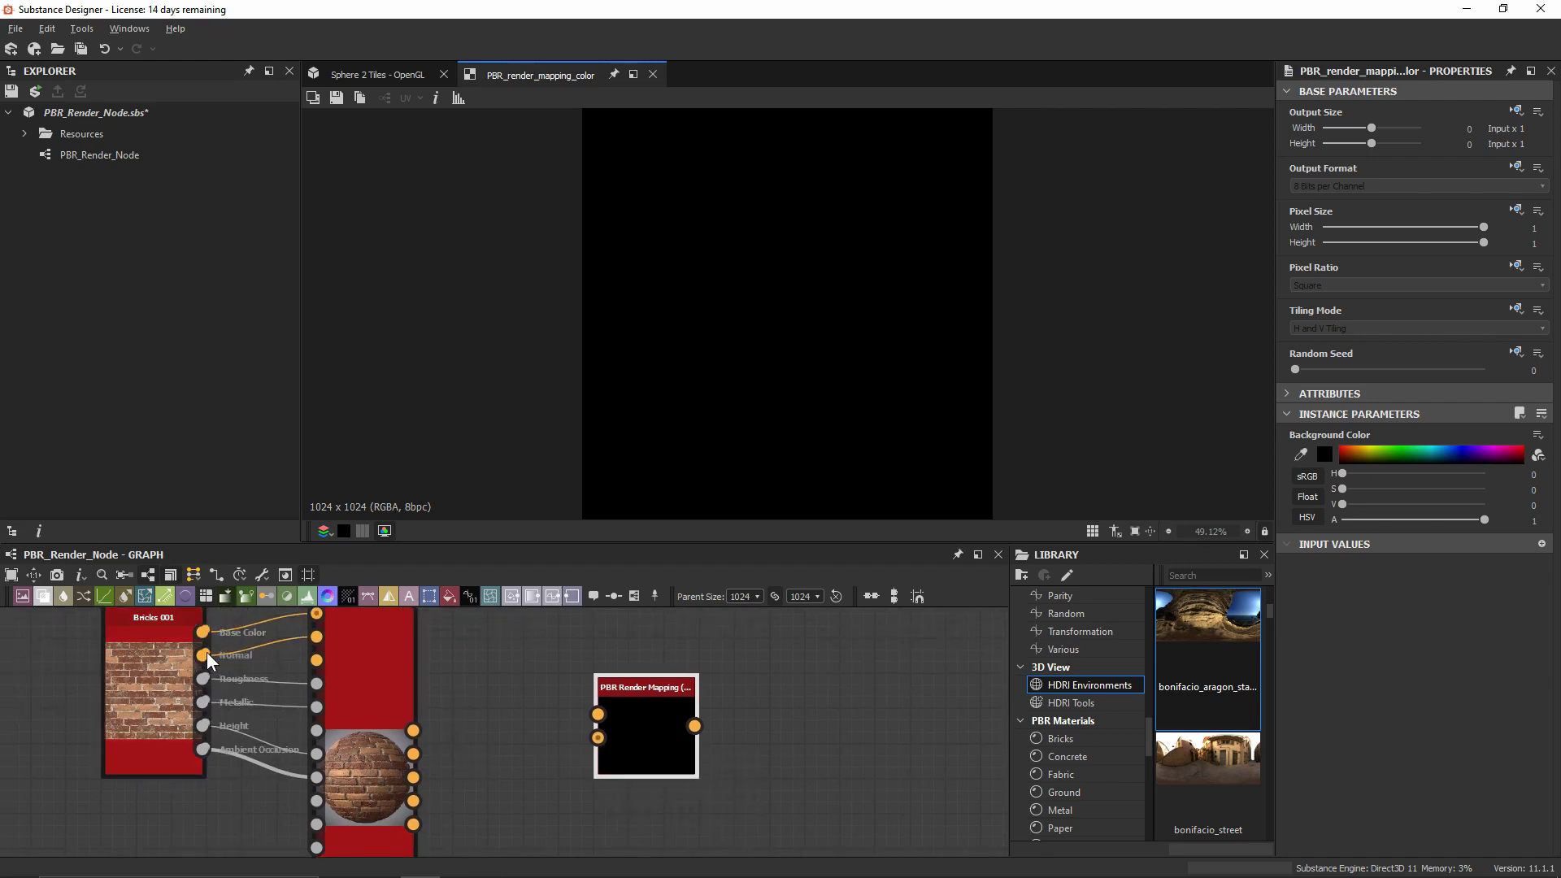
left_click(195, 575)
left_click(206, 595)
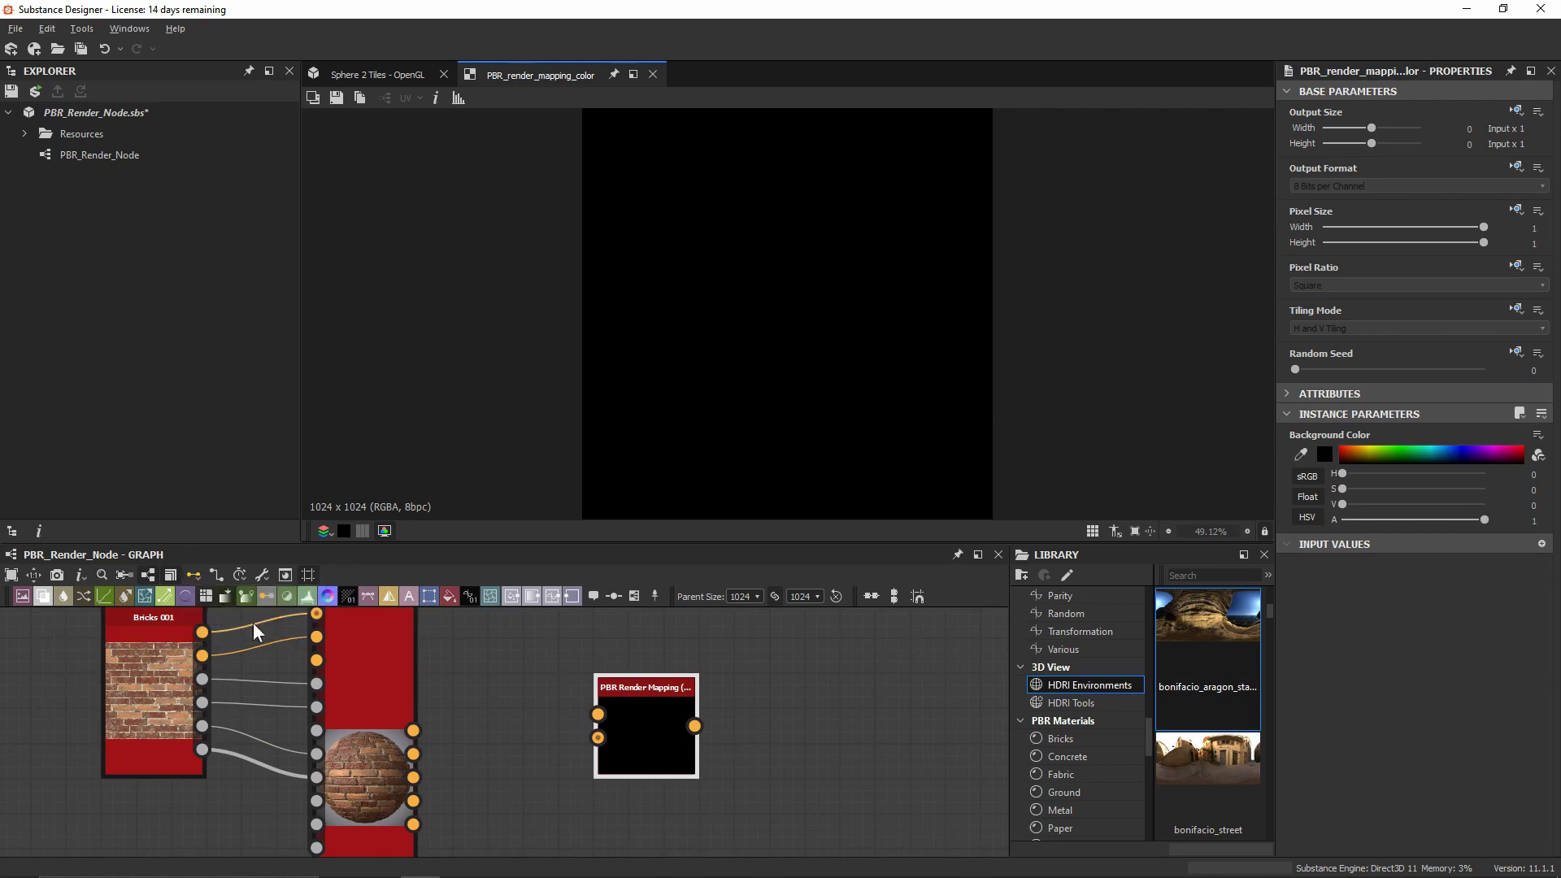
left_click_drag(414, 689, 597, 714)
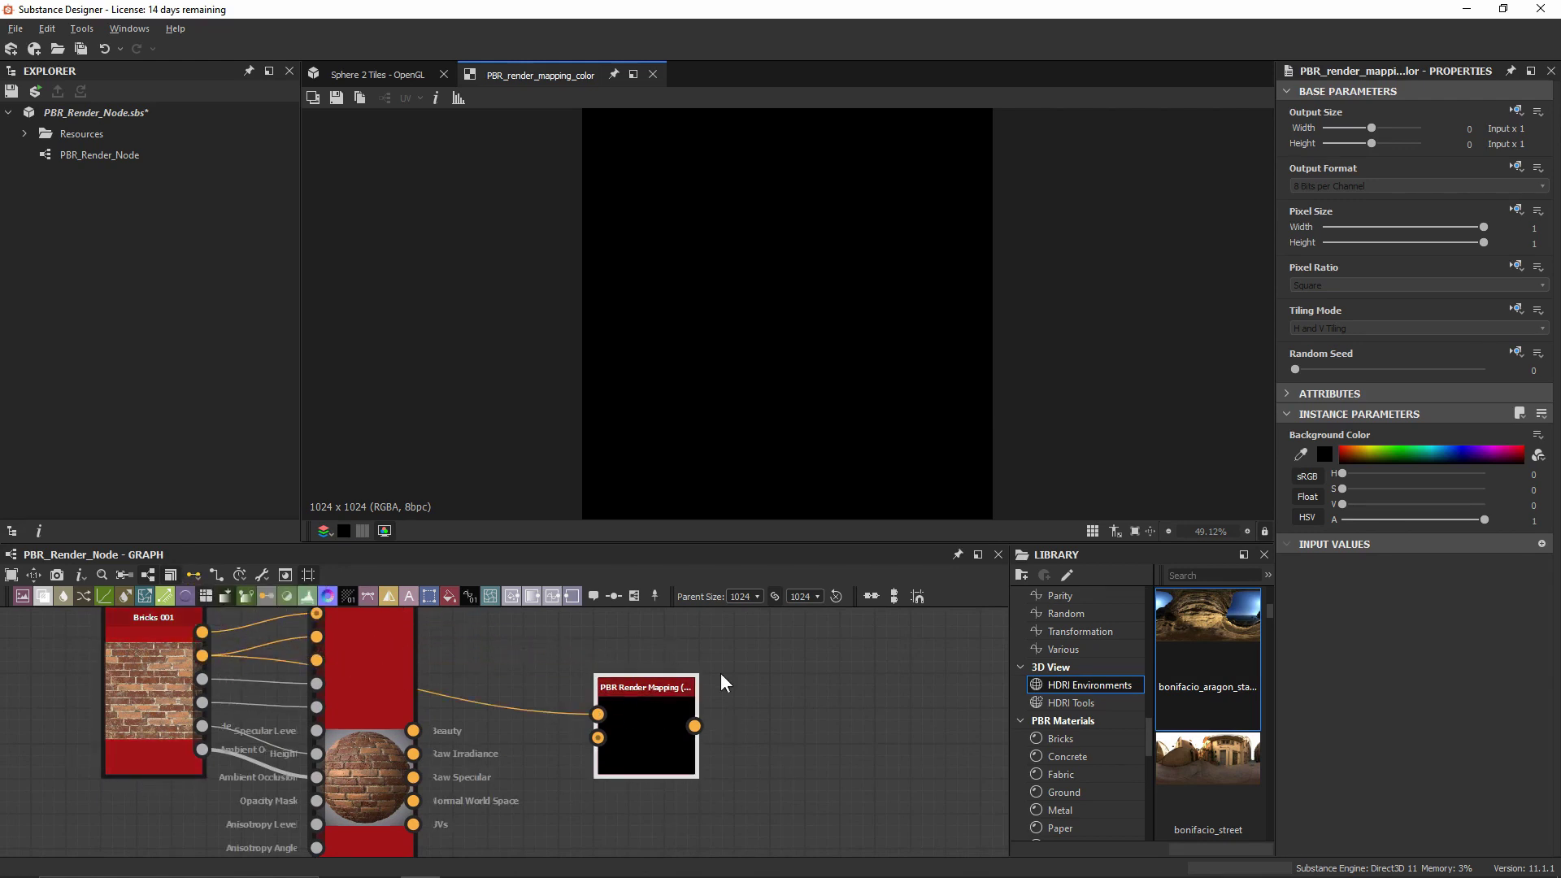
- View the PBR Render node's UVs, Normal World Space, Raw Specular and Raw Irradiance outputs one after another
scroll(632, 720, "up", 2)
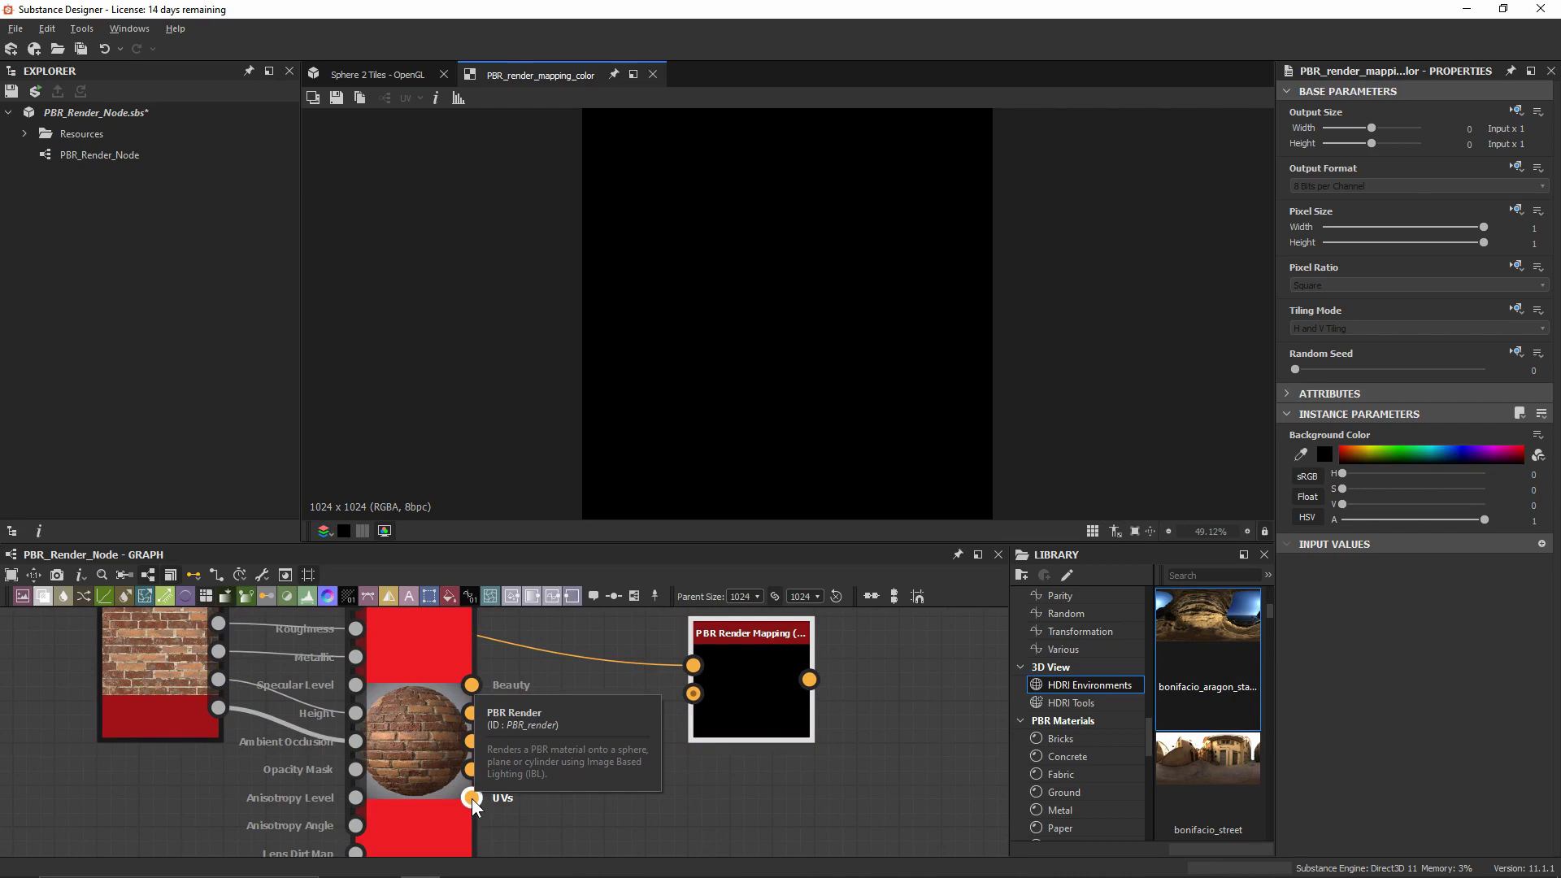
double_click(471, 798)
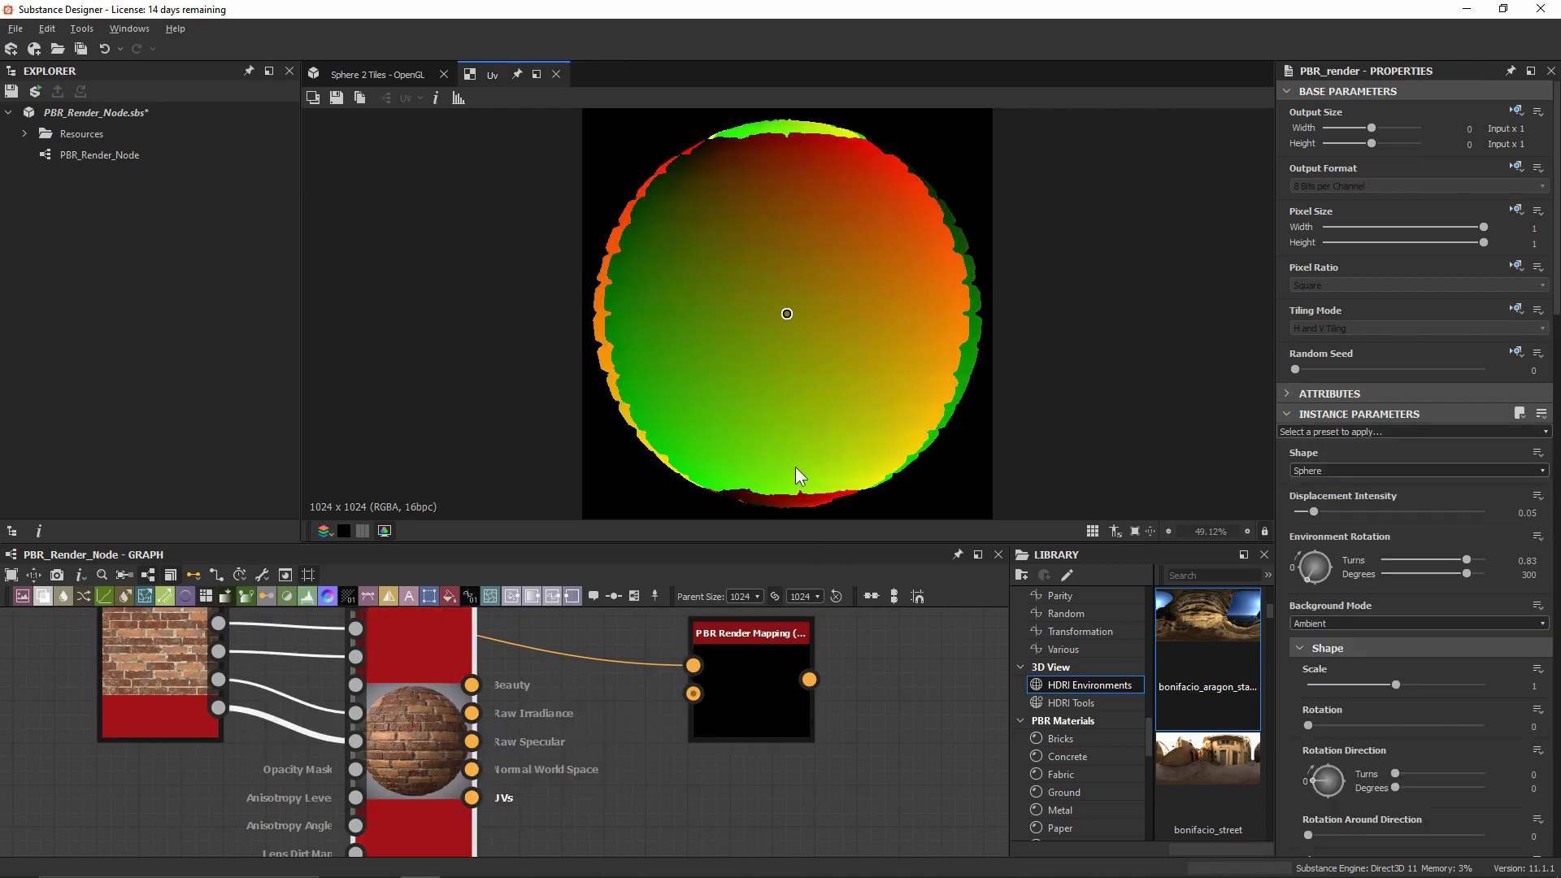
double_click(474, 772)
double_click(472, 742)
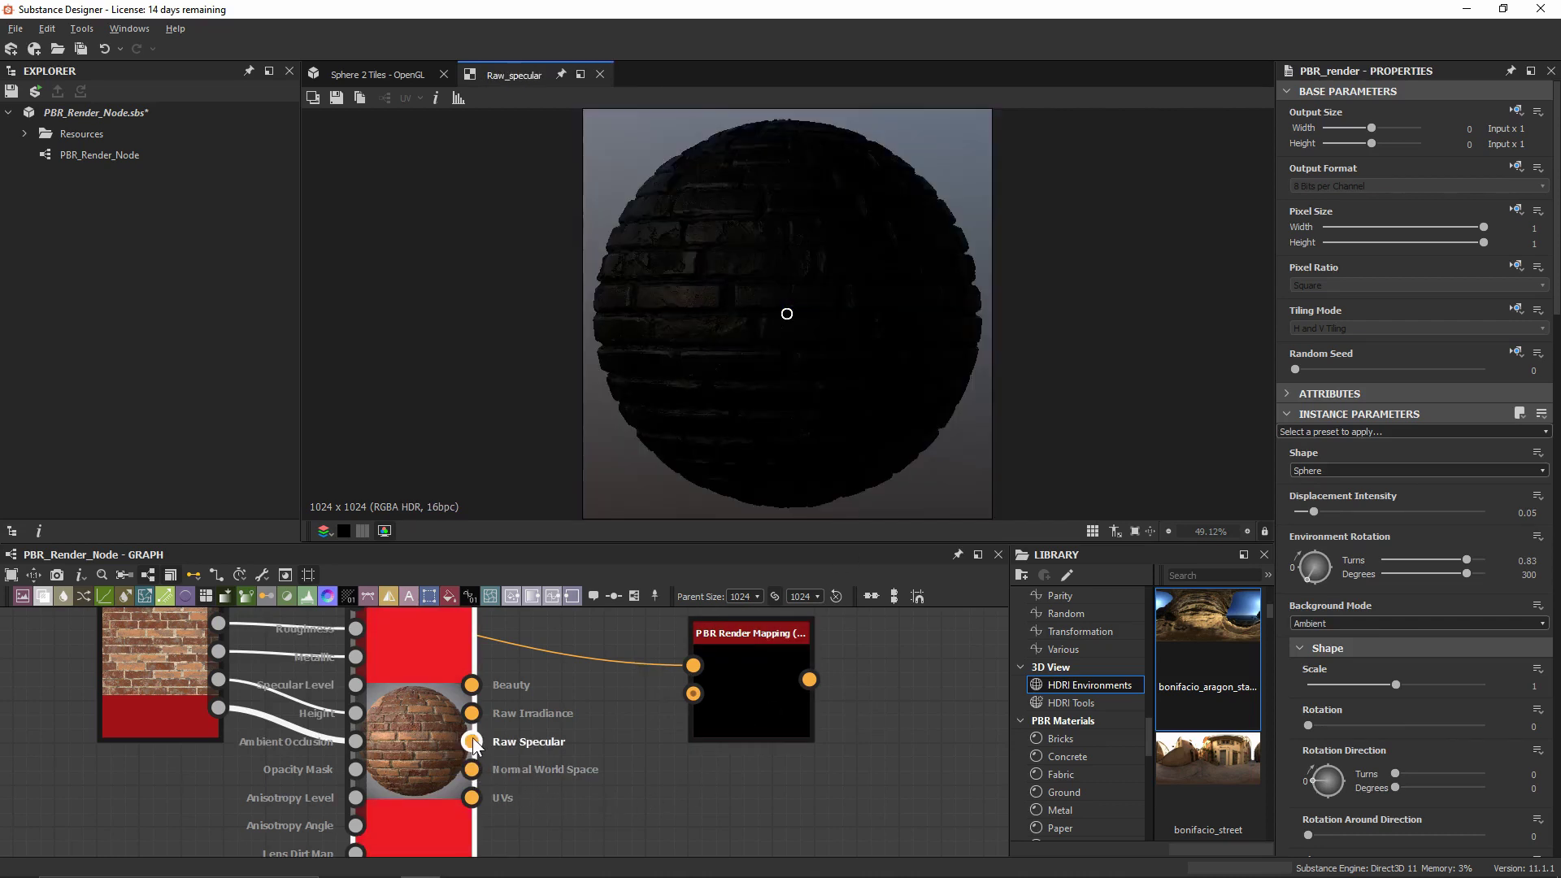
double_click(472, 713)
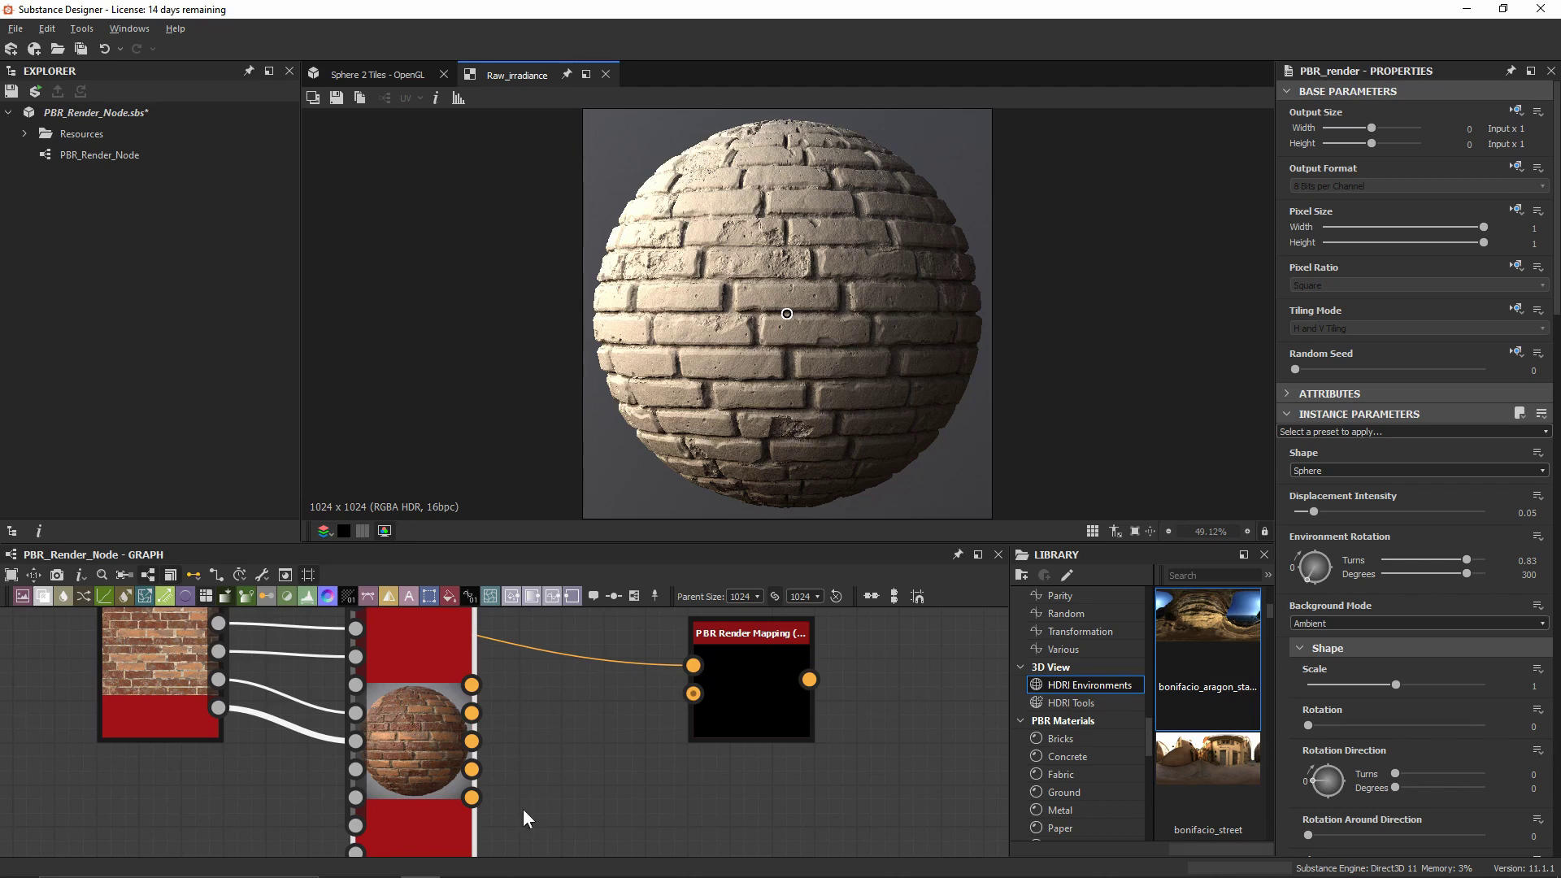
- Connect the PBR Render node's UVs output to the mapping node's UVs input and compare the mapped normals with the Beauty output
left_click_drag(472, 798, 693, 694)
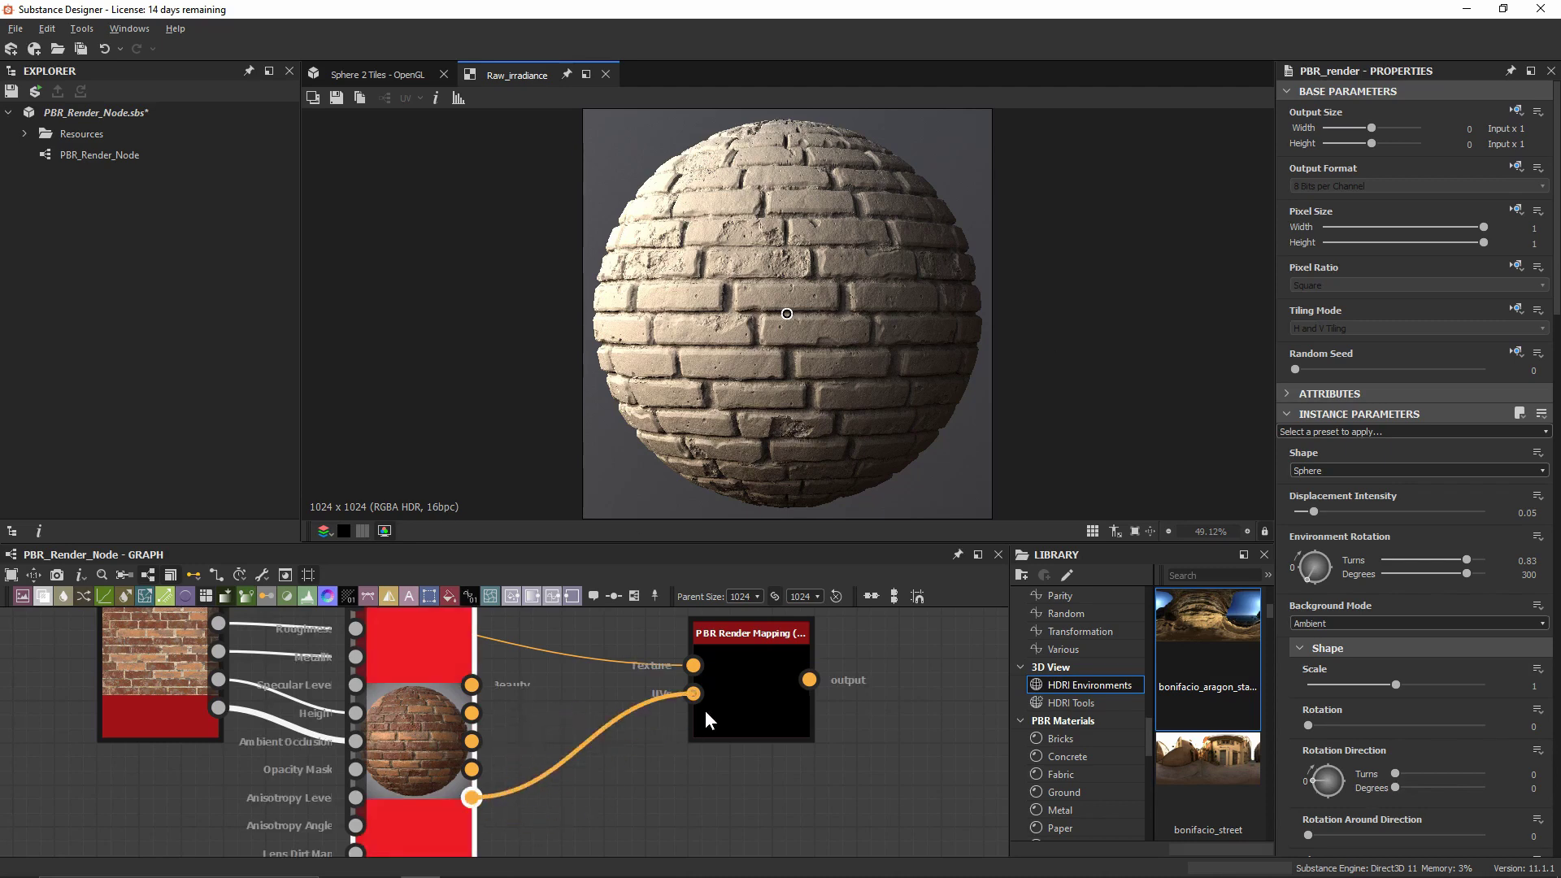
left_click(763, 665)
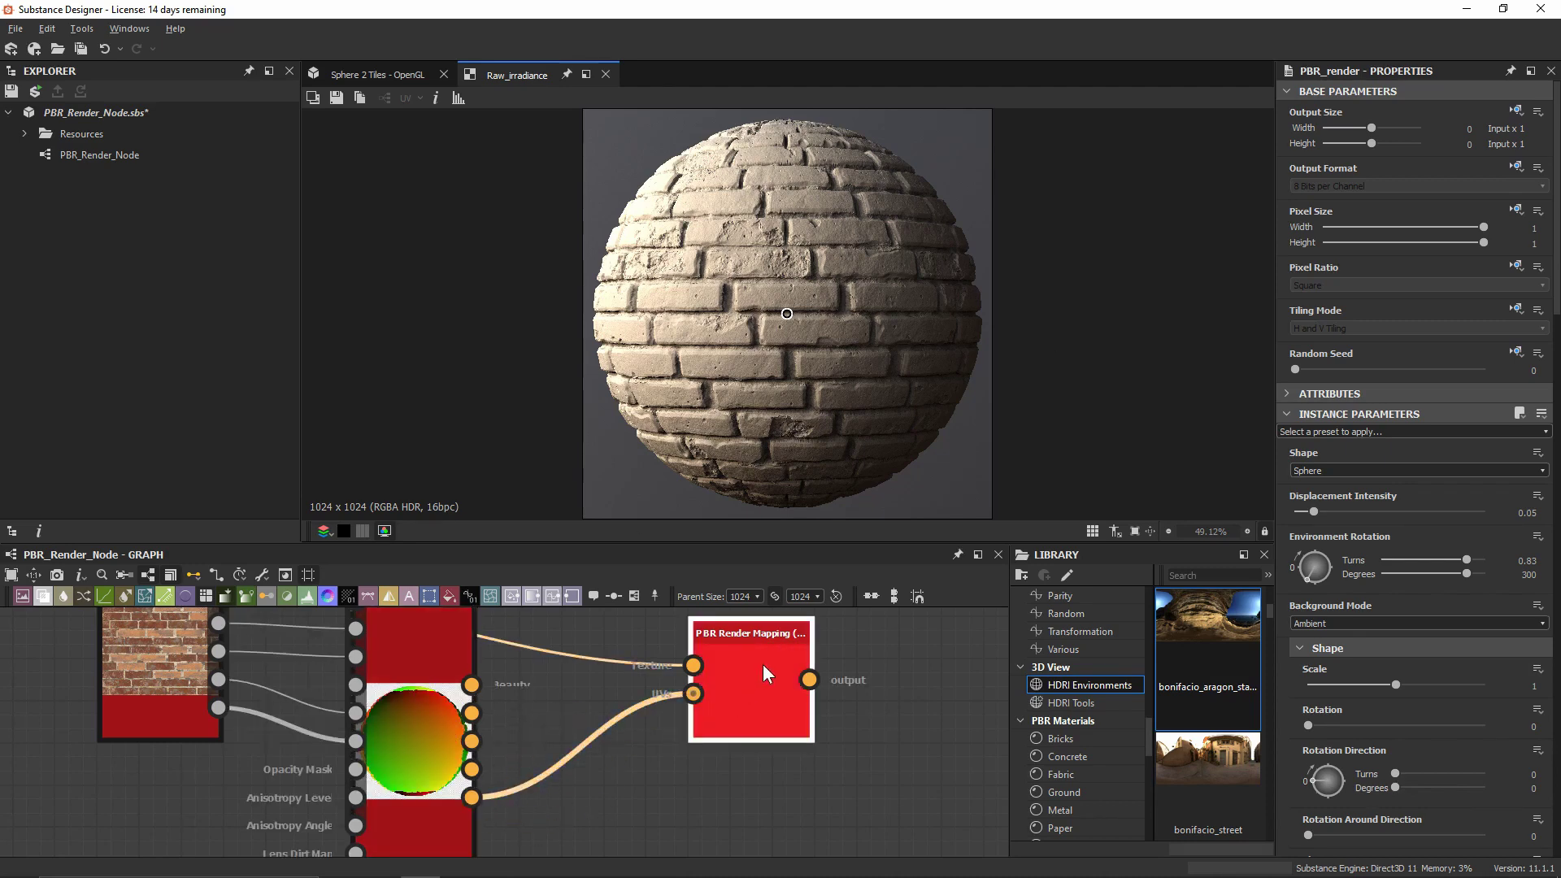
double_click(762, 665)
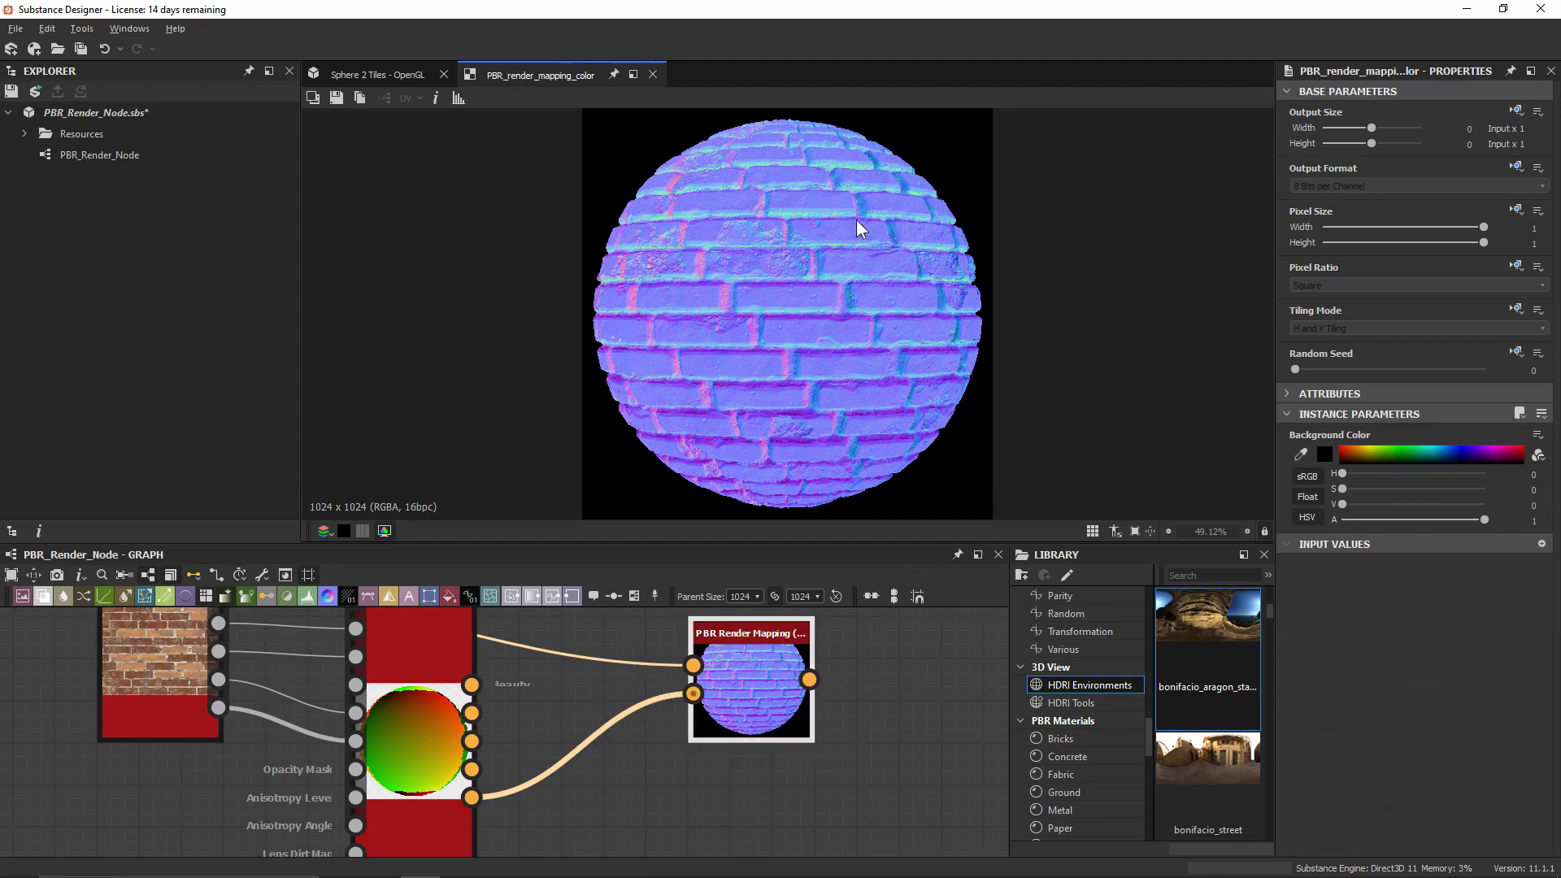
double_click(471, 685)
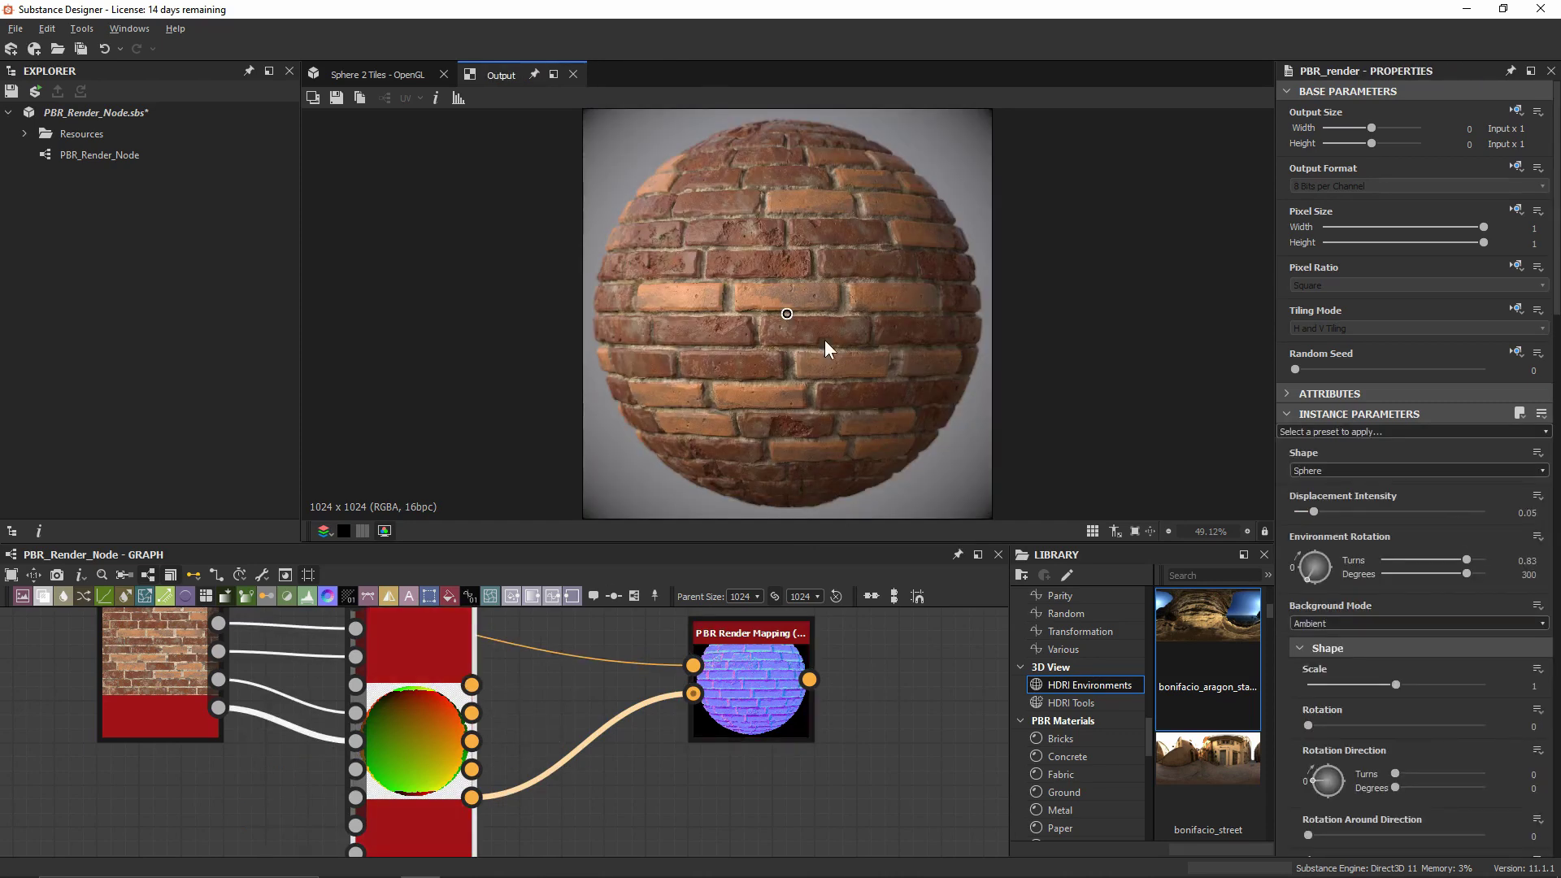
- Duplicate the PBR Render Mapping (Color) node above the original with its UVs link and feed it the Base Color of Bricks 001
middle_click_drag(212, 619, 130, 679)
scroll(641, 748, "down", 2)
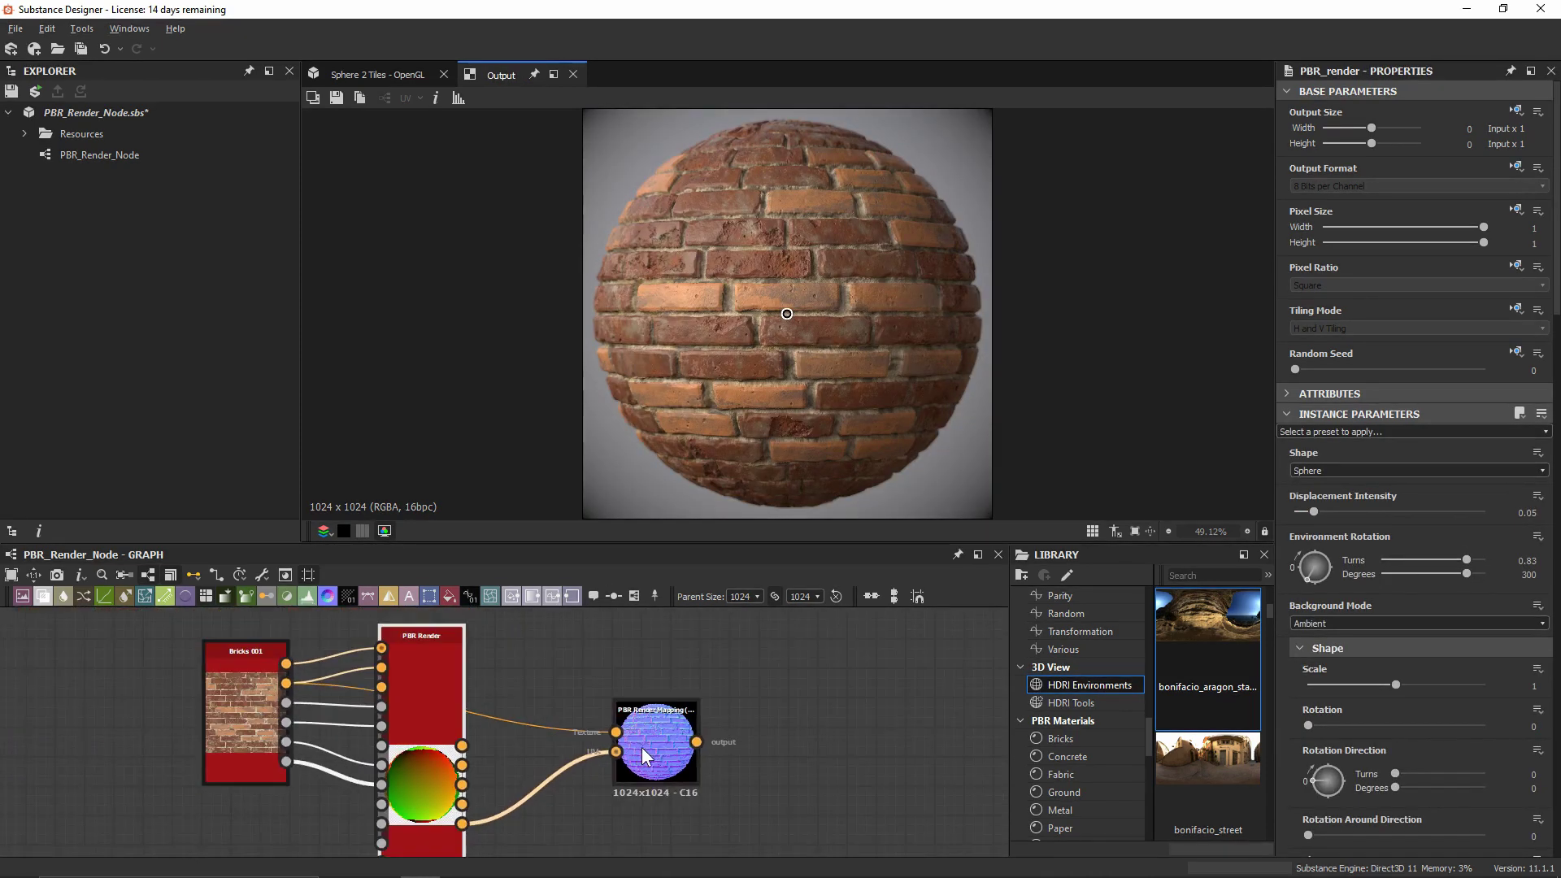
double_click(647, 747)
left_click_drag(498, 743, 652, 639)
middle_click_drag(652, 639, 647, 687)
left_click_drag(282, 712, 612, 663)
- Add a PBR Render Mapping (Grayscale) node and place it below the normal map's mapping node
middle_click_drag(761, 776, 730, 704)
key("space")
type("pbr ")
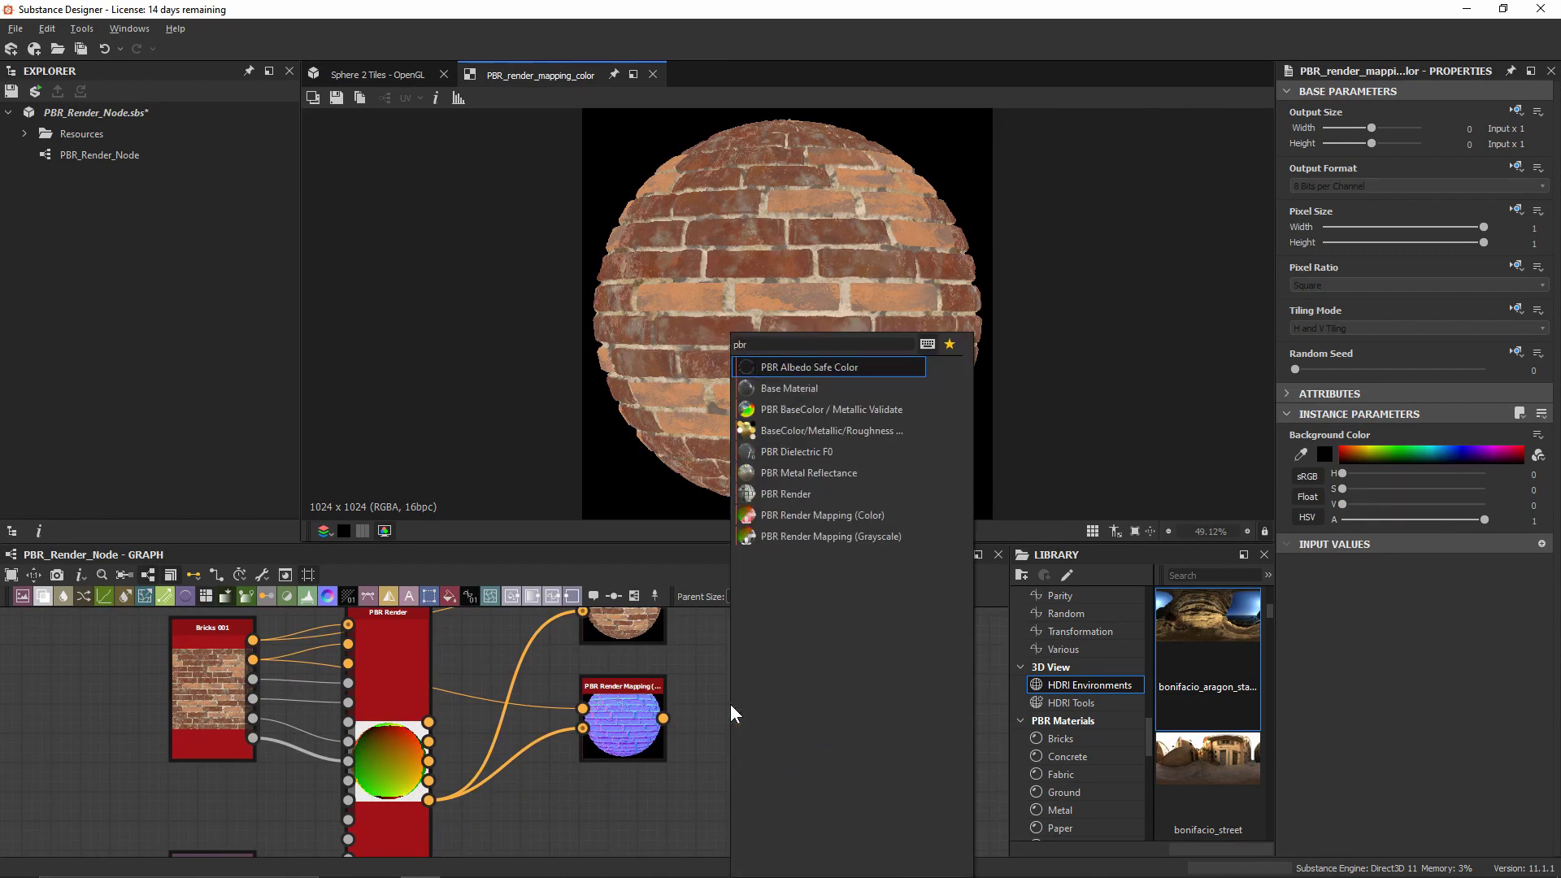
type("re")
key("Down")
key("Down")
key("Return")
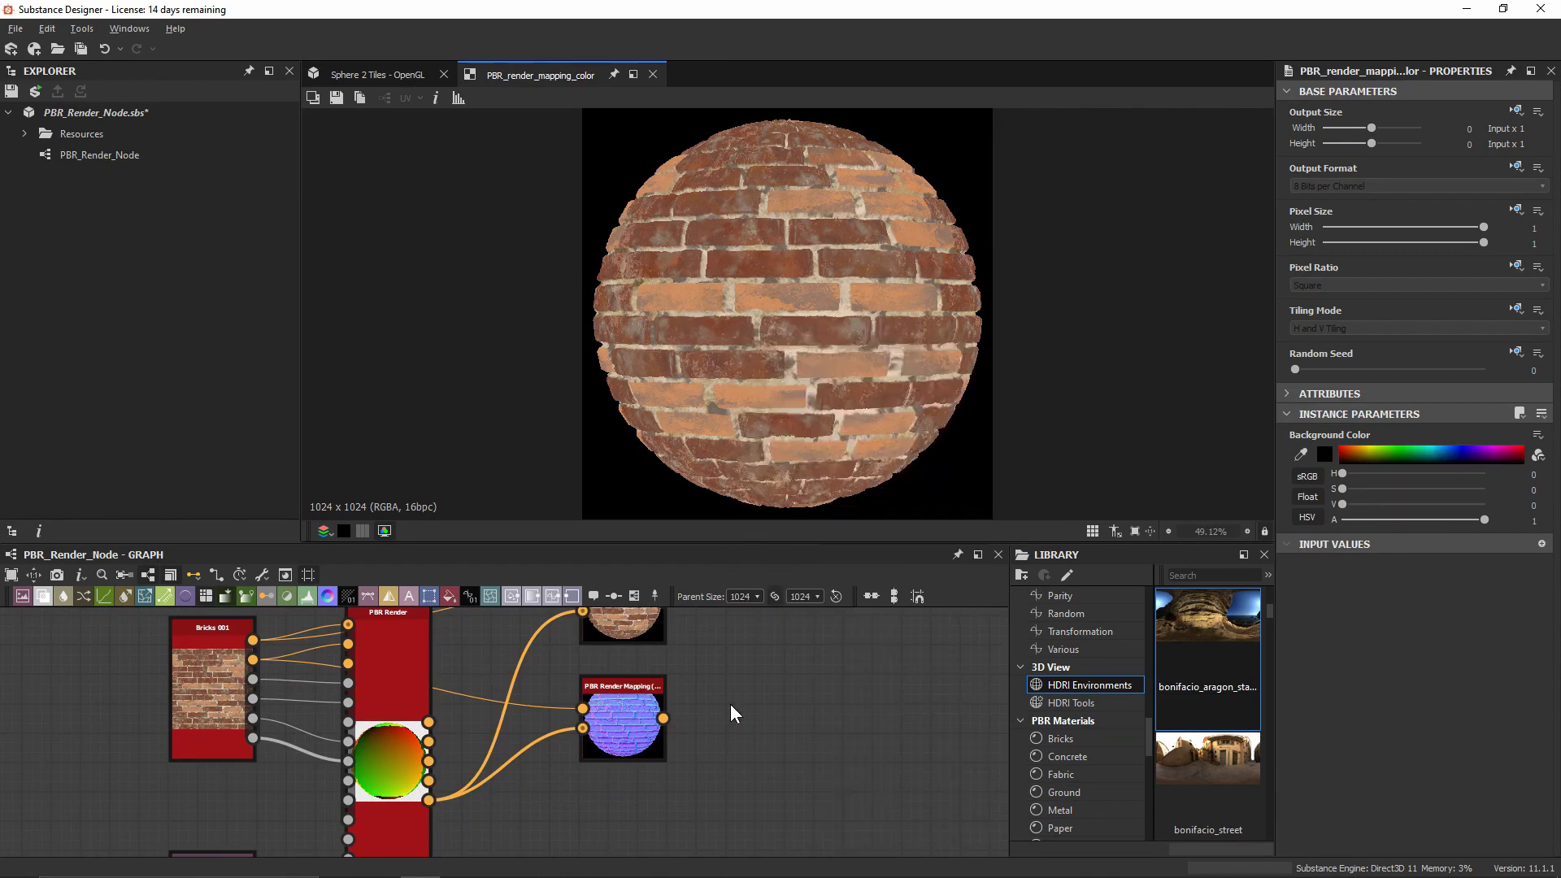
middle_click_drag(725, 720, 743, 680)
left_click_drag(748, 719, 633, 814)
- Connect the PBR Render UVs and the Bricks 001 Ambient Occlusion output to the grayscale mapping node
left_click_drag(445, 759, 600, 790)
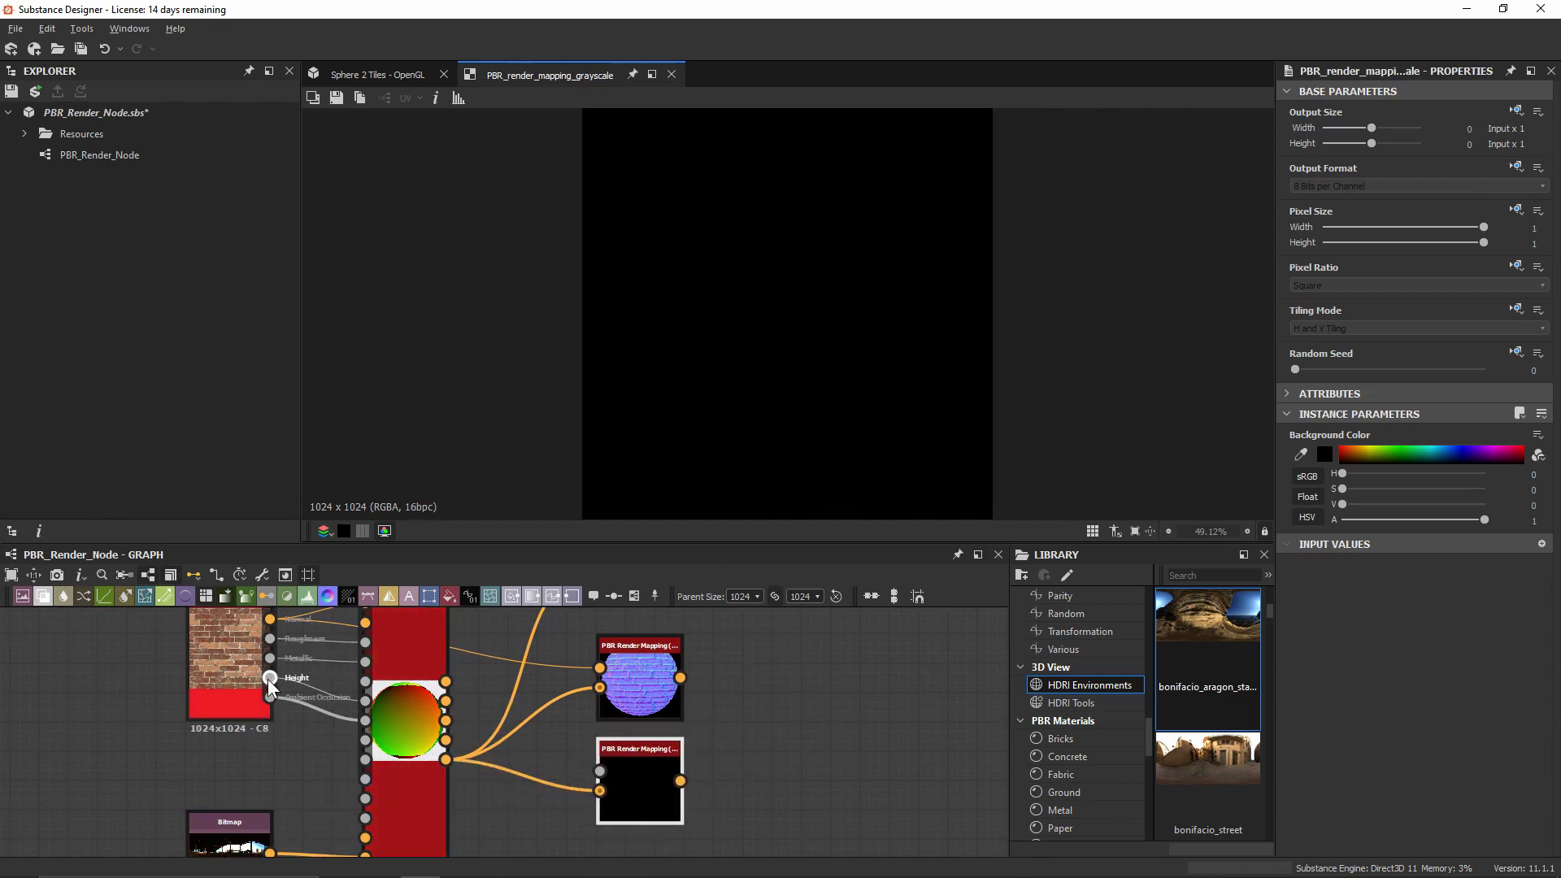
left_click_drag(269, 697, 599, 770)
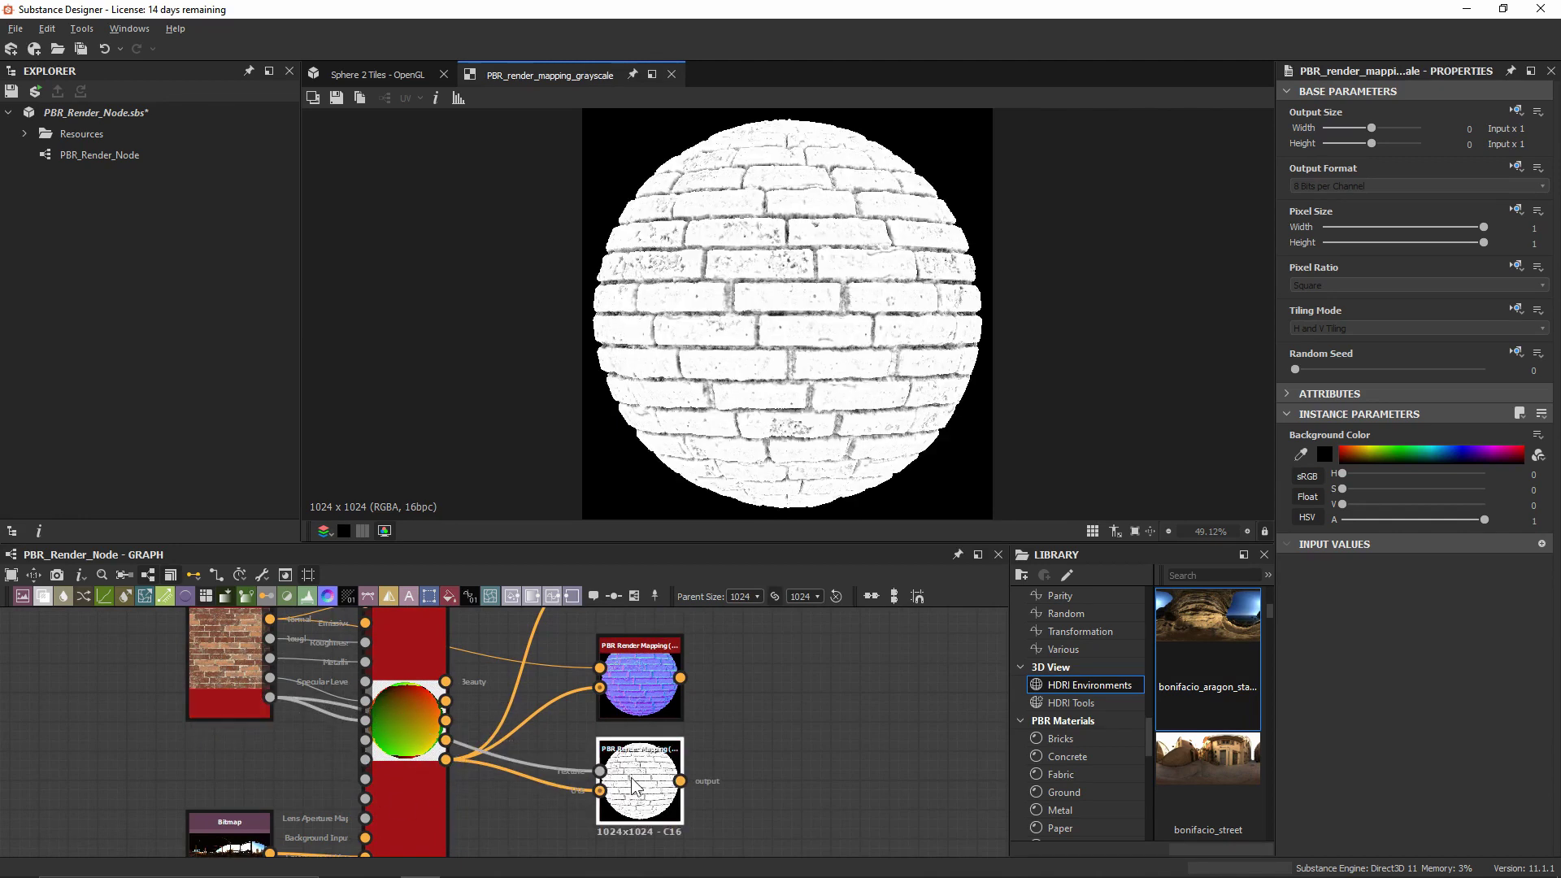
key("f")
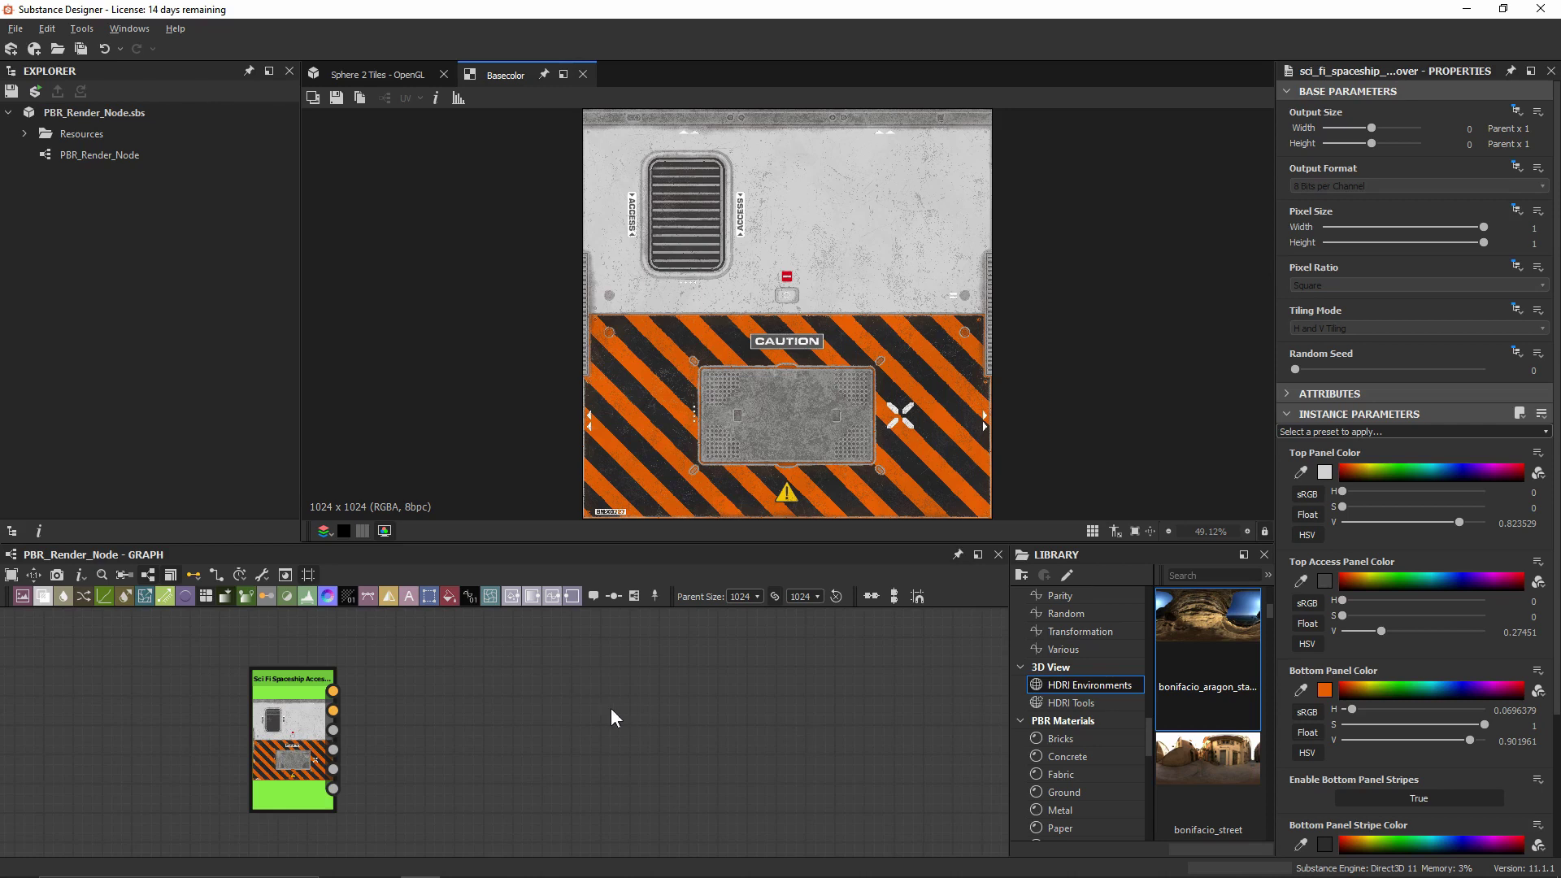
- Add a PBR Render node and align it beside the Sci Fi Spaceship Access node
key("space")
type("pbr ren")
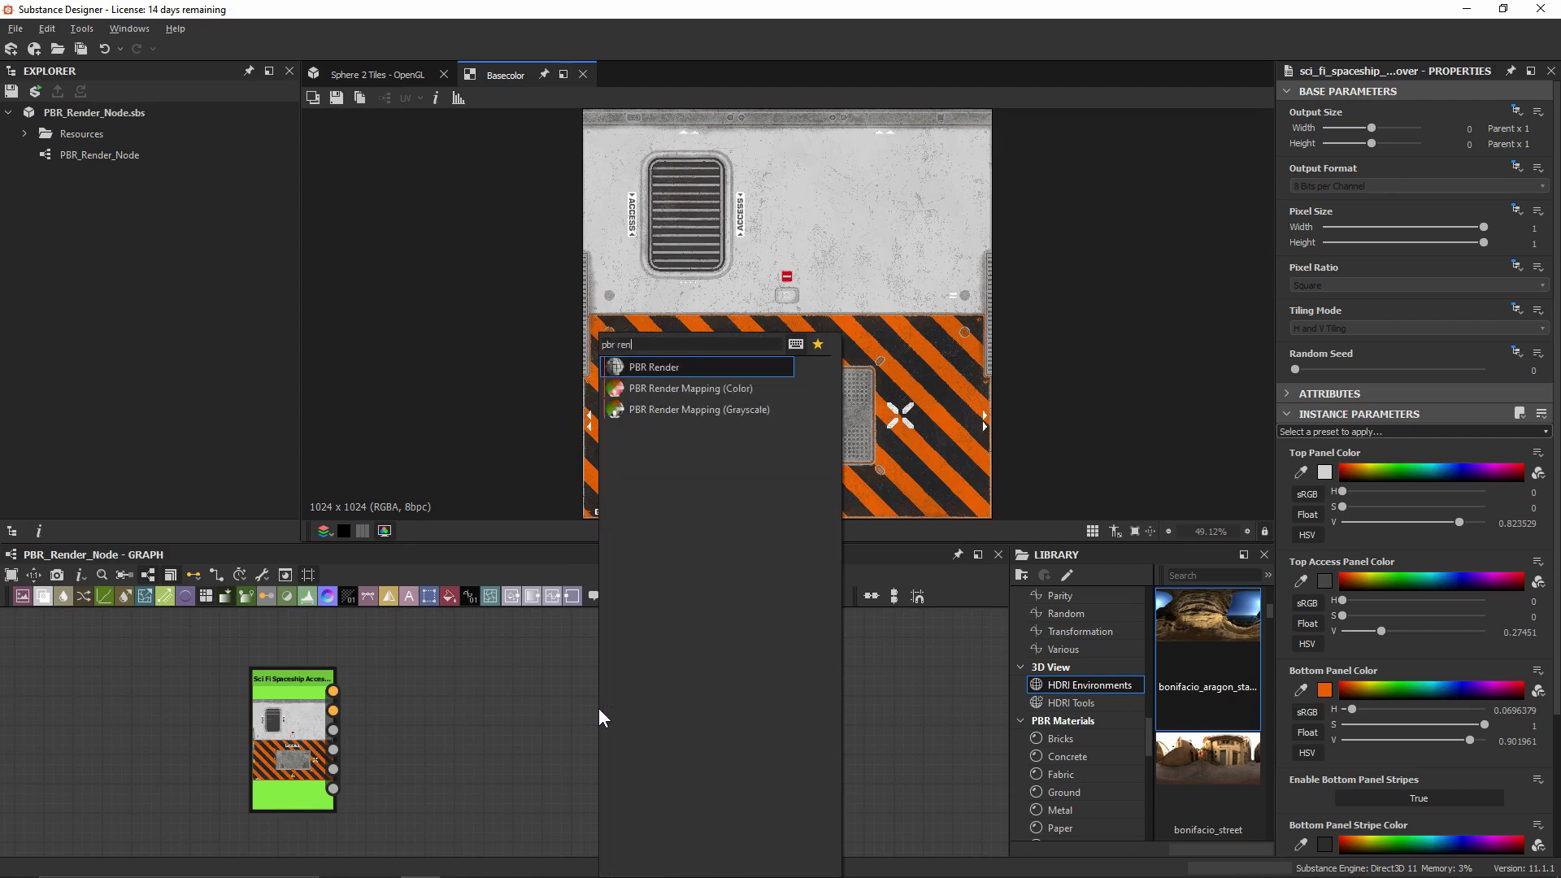
key("Return")
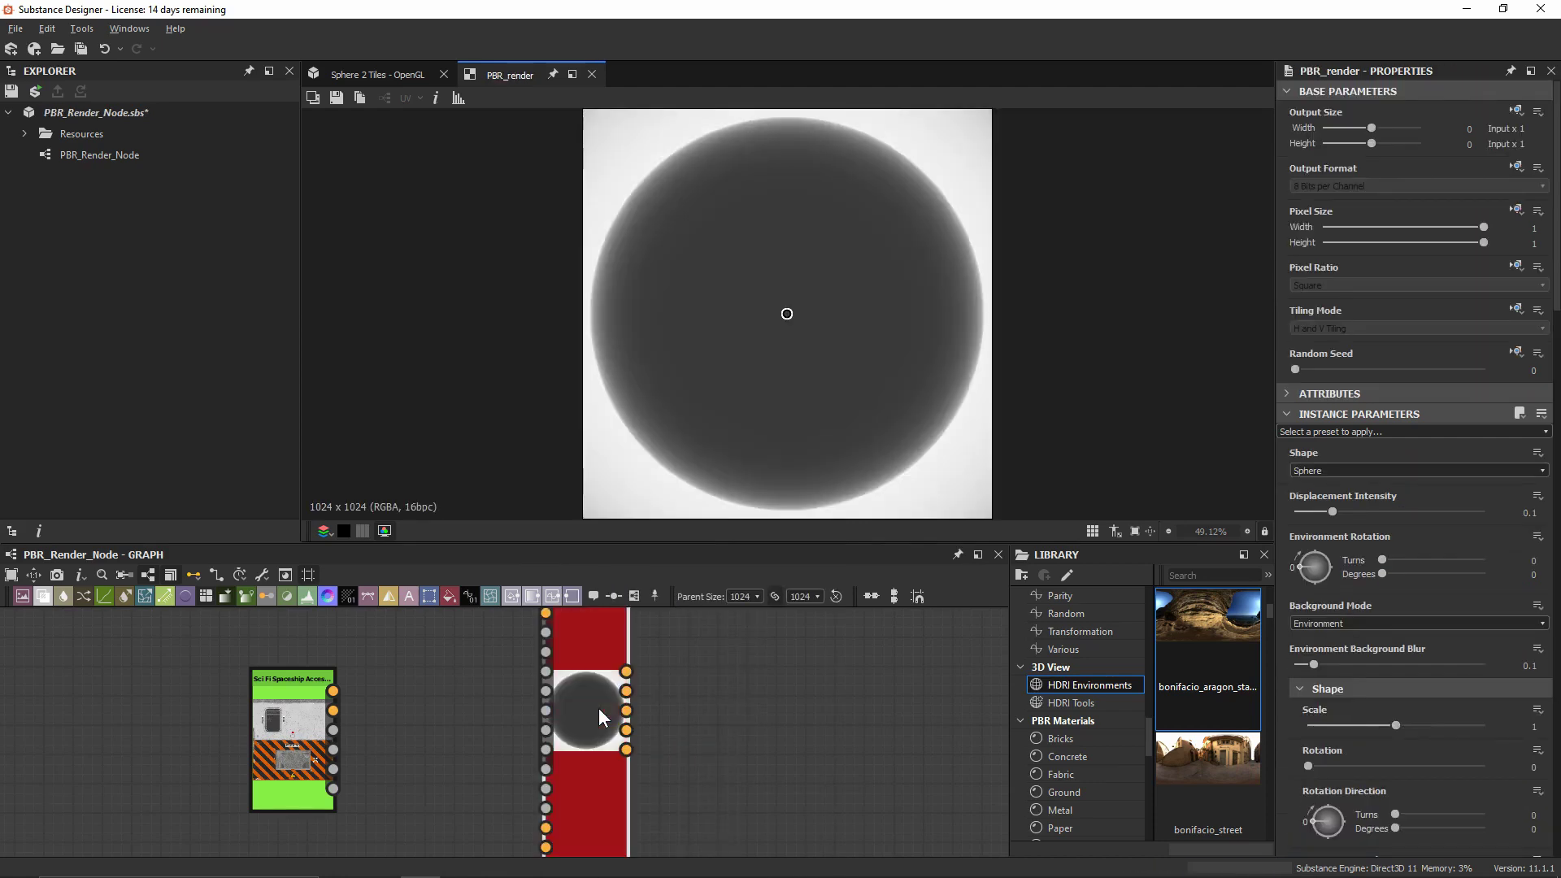
left_click_drag(583, 660, 555, 777)
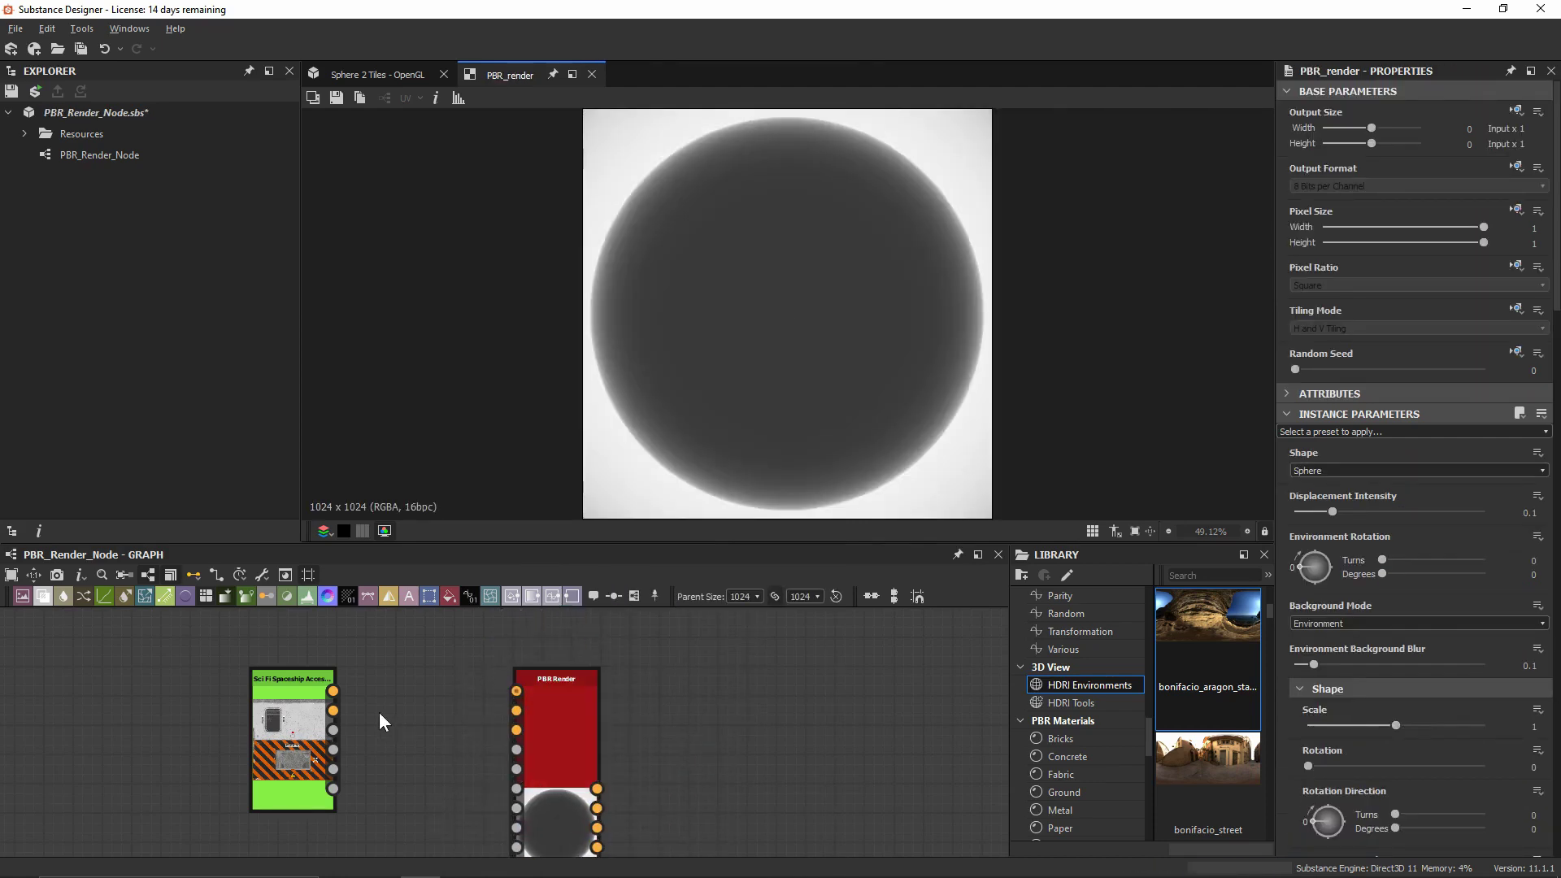
- Connect all Sci Fi Spaceship Access outputs to the matching PBR Render inputs and set the render shape to Plane
left_click_drag(333, 691, 534, 690, "shift")
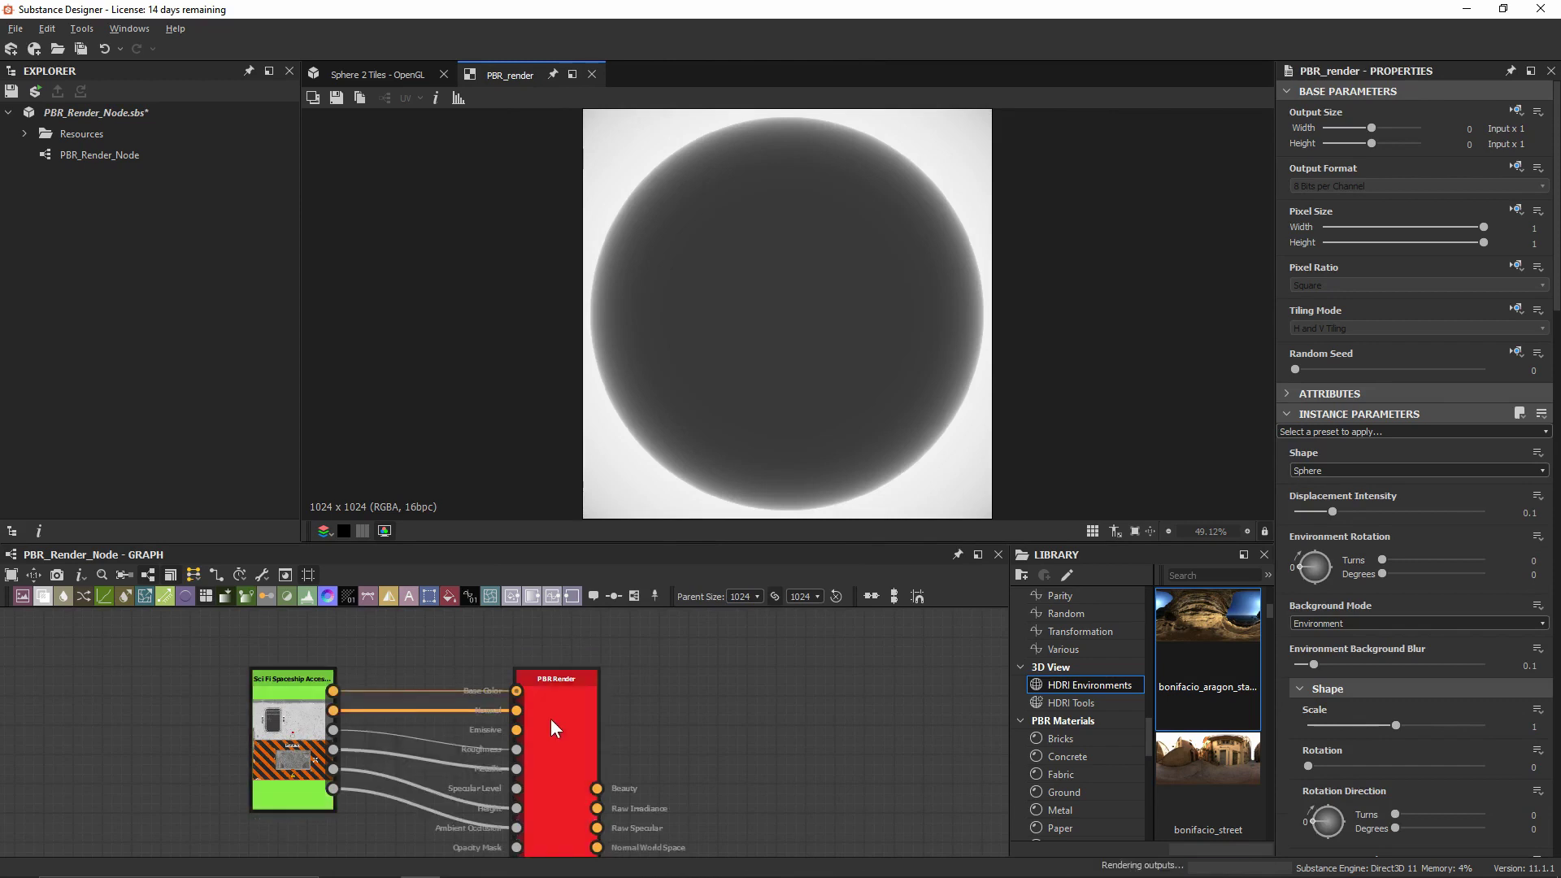
left_click(556, 723)
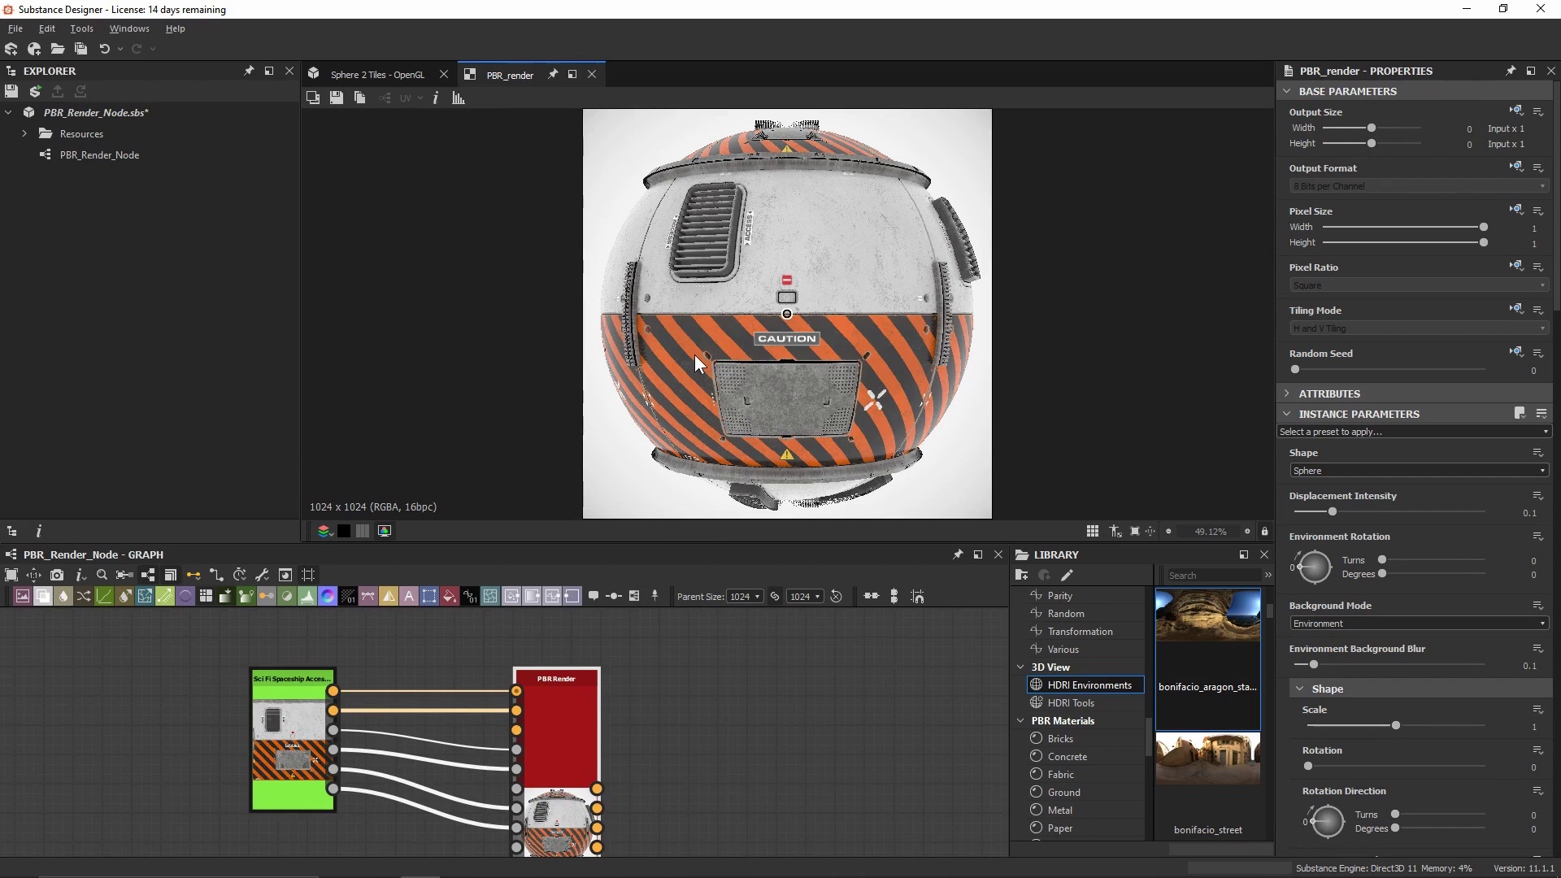
left_click(1382, 468)
left_click(1383, 496)
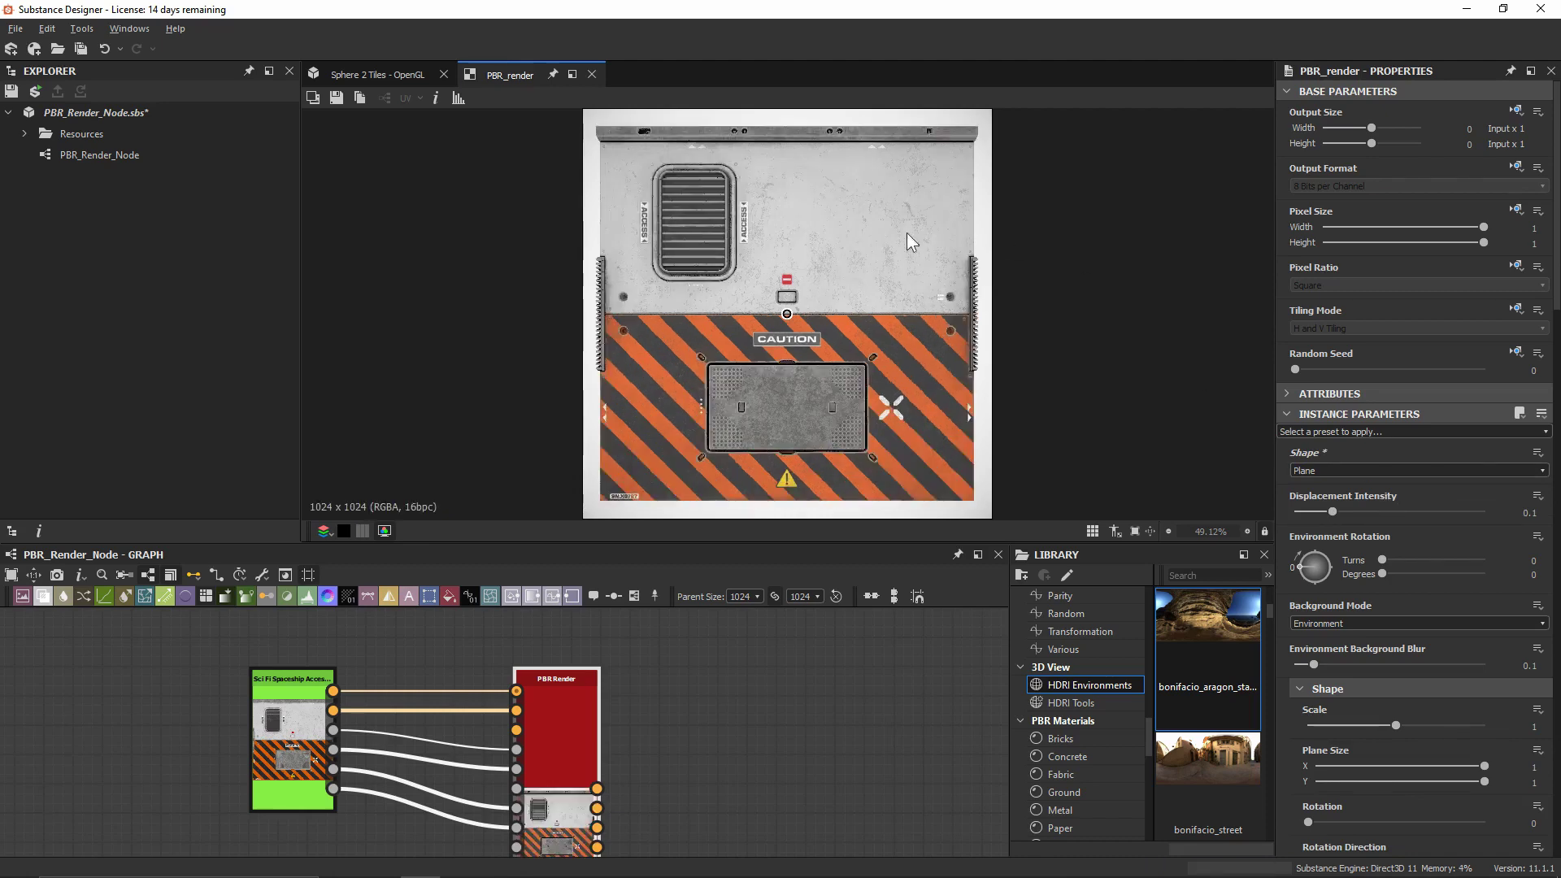
- Make the PBR Render node's output size absolute and set it to 2048 px wide by 1024 px high
scroll(1025, 263, "down", 1)
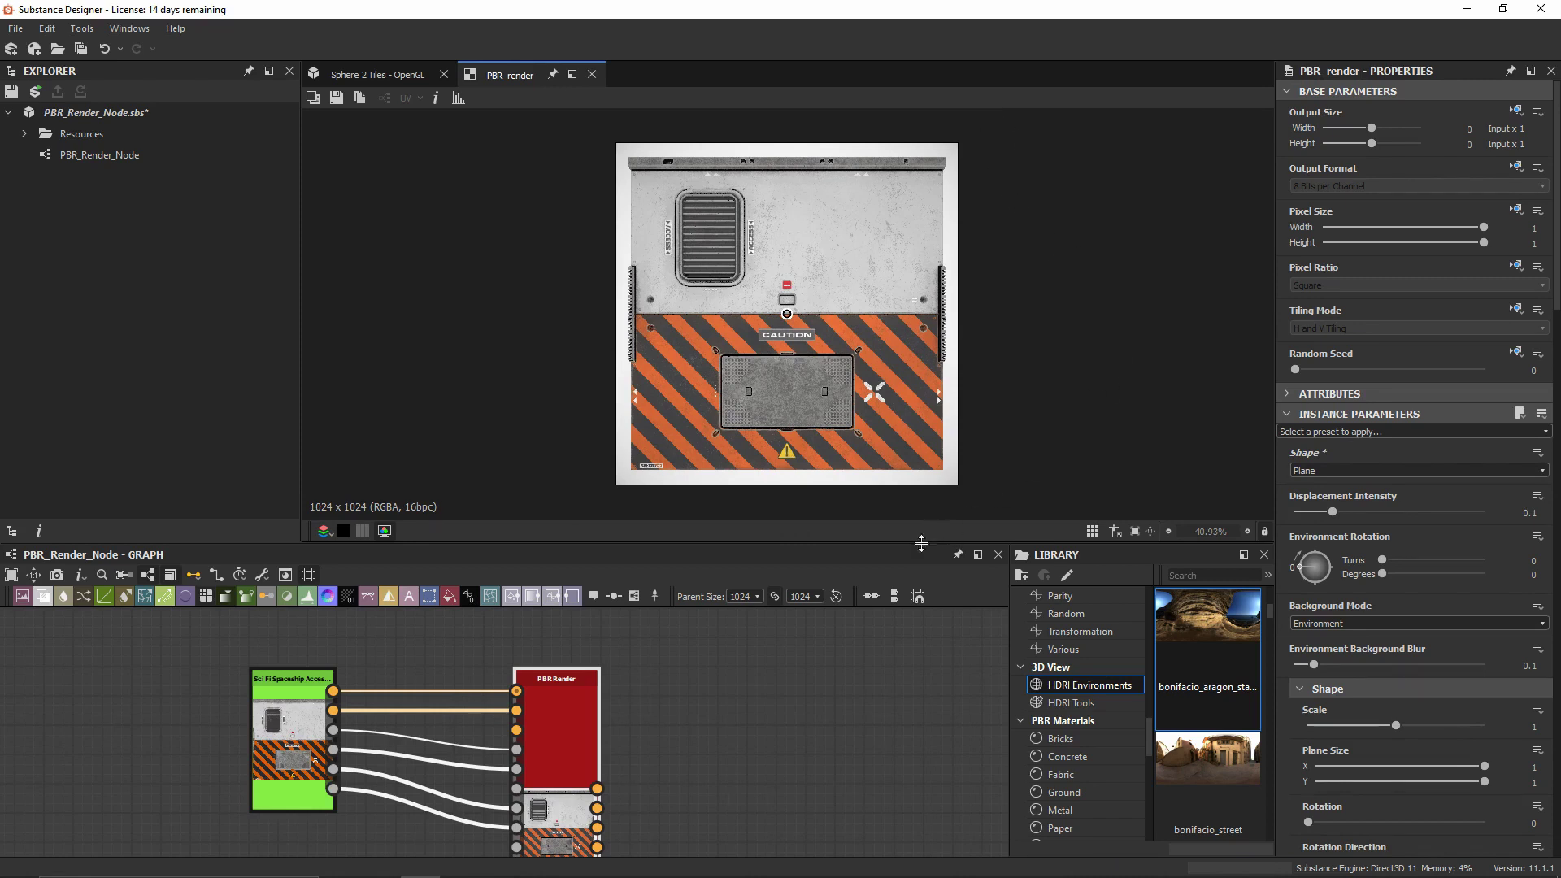
middle_click_drag(604, 725, 637, 663)
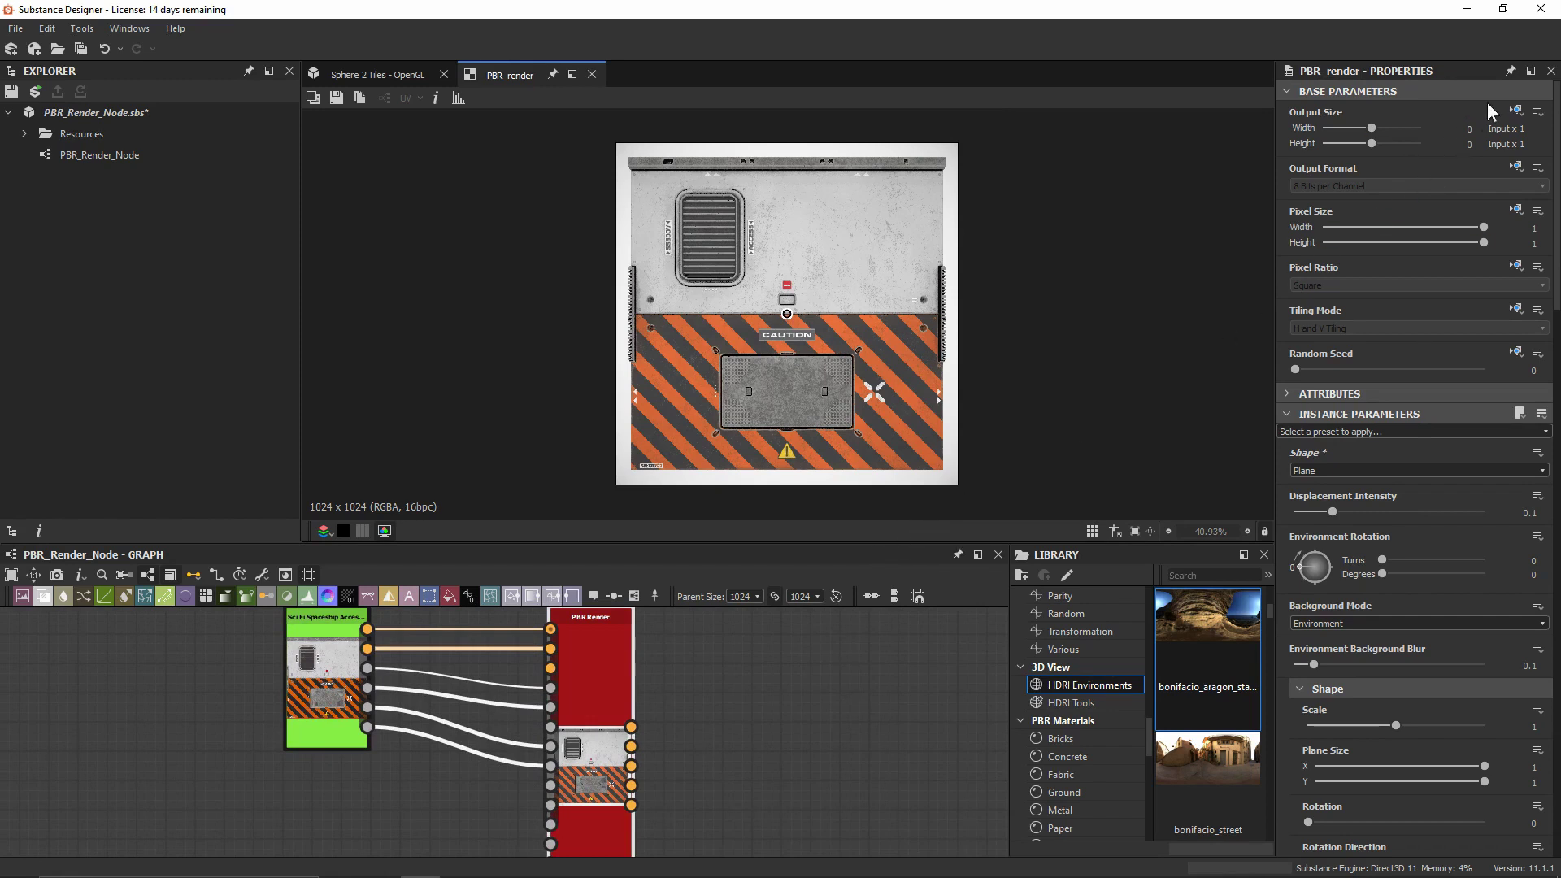
left_click(1515, 109)
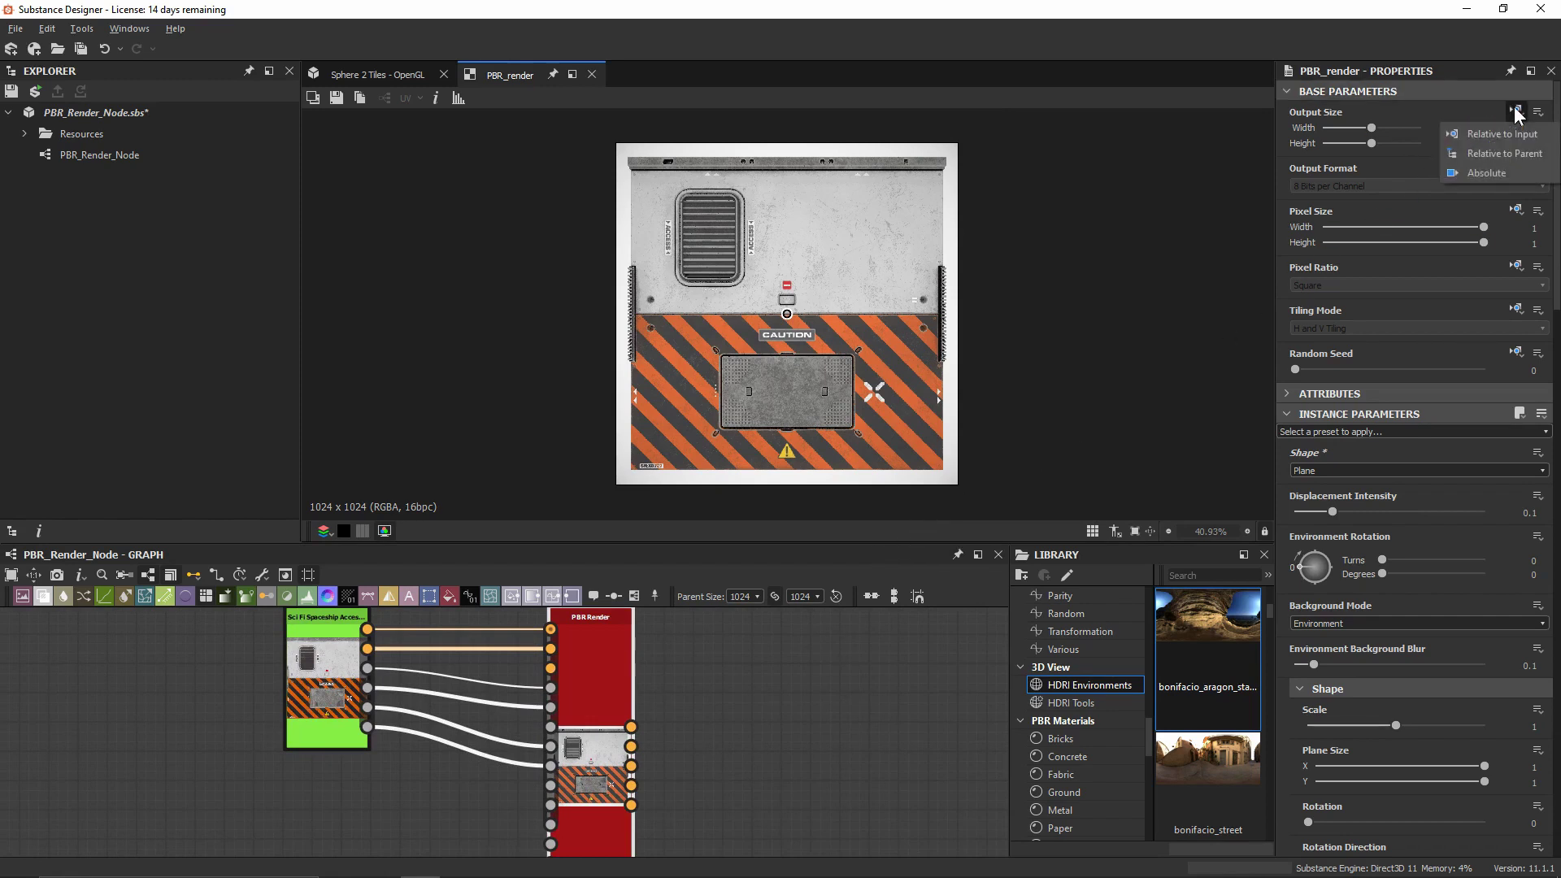
left_click(1494, 168)
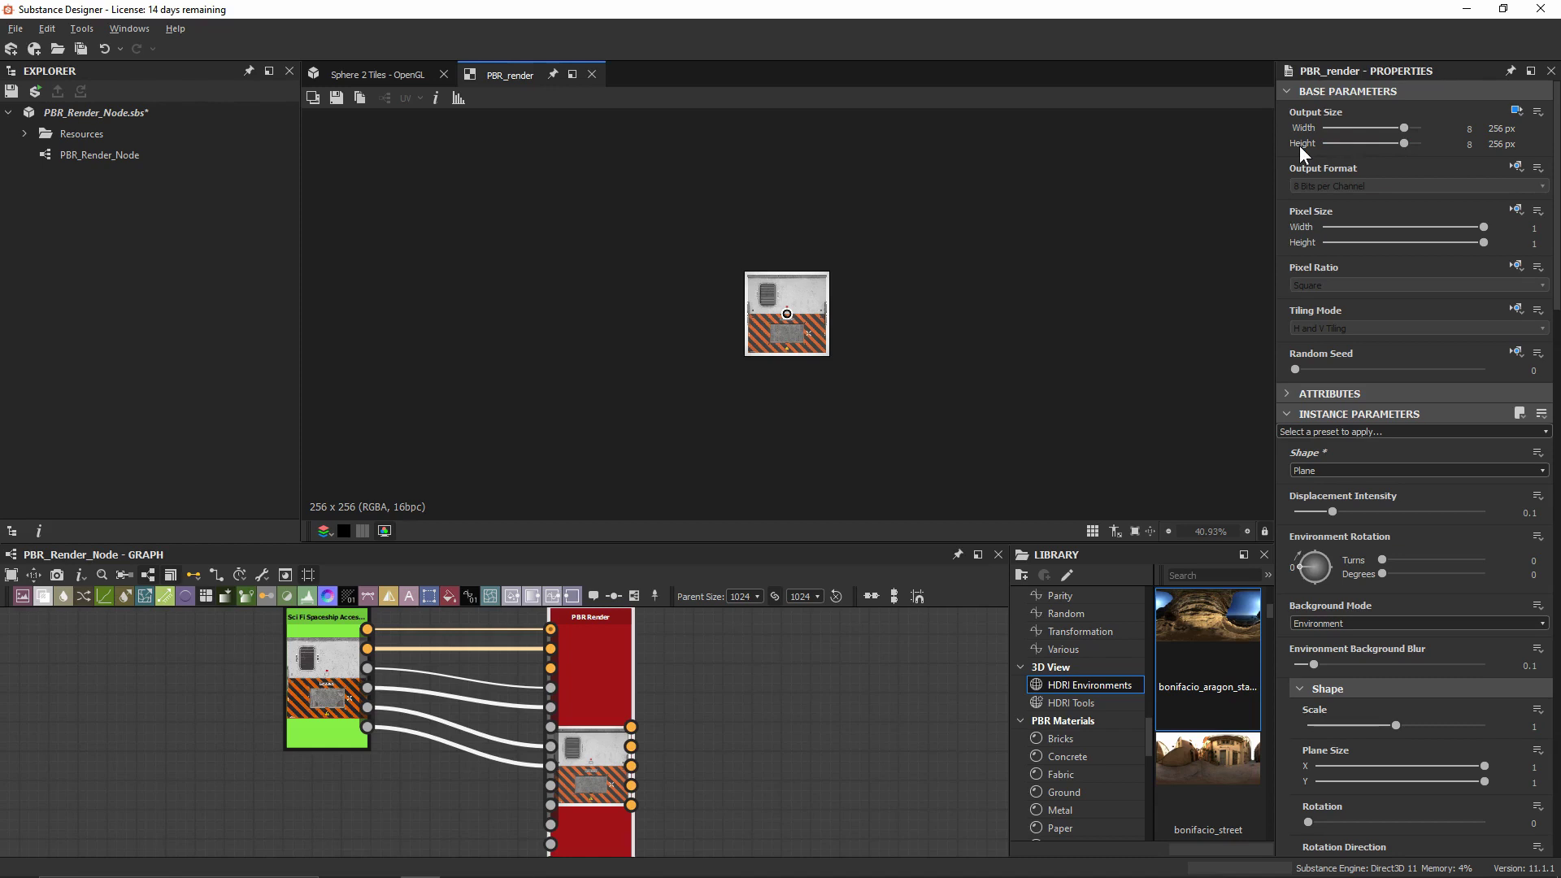
left_click_drag(1406, 129, 1412, 144)
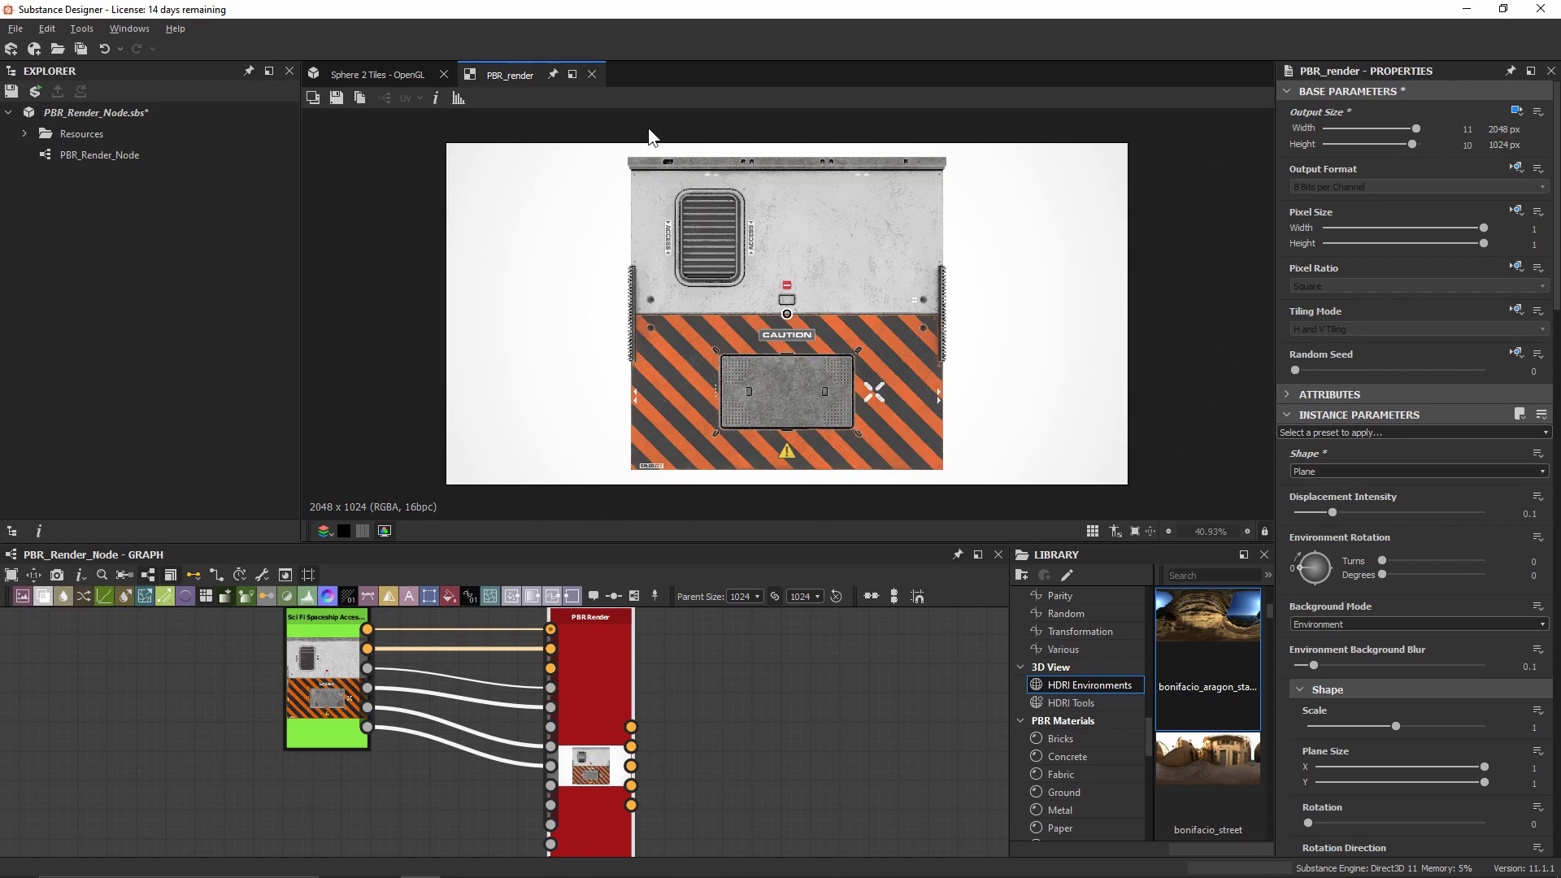
- Add the cave_entry_in_the_forest resource to the graph as a bitmap and connect it to the PBR Render node's environment input
left_click(25, 133)
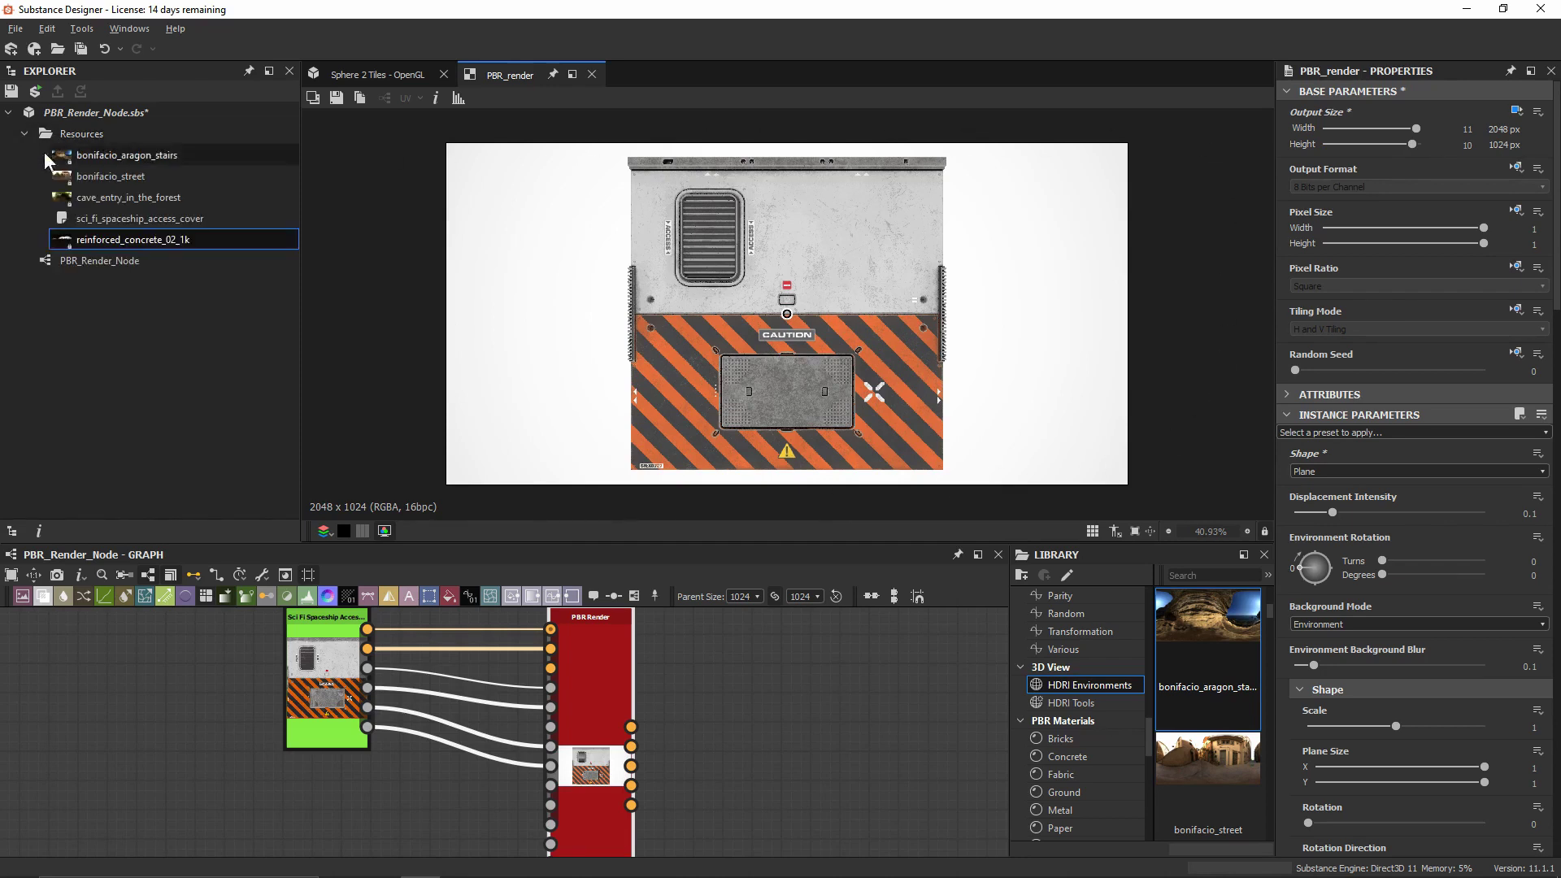
left_click_drag(95, 195, 138, 764)
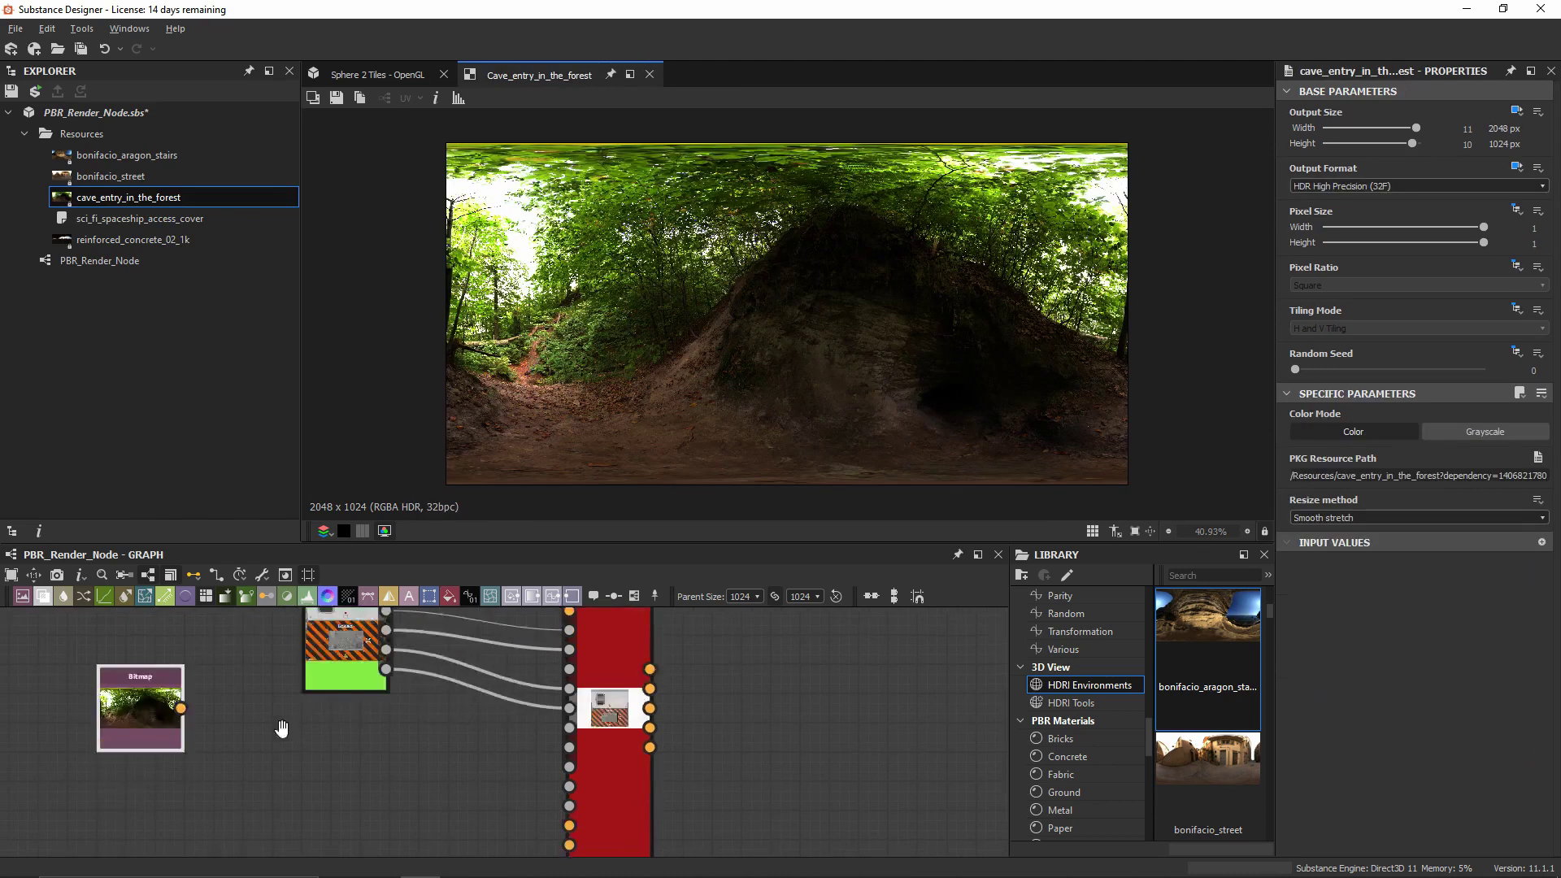
middle_click_drag(282, 727, 296, 647)
left_click_drag(174, 631, 584, 762)
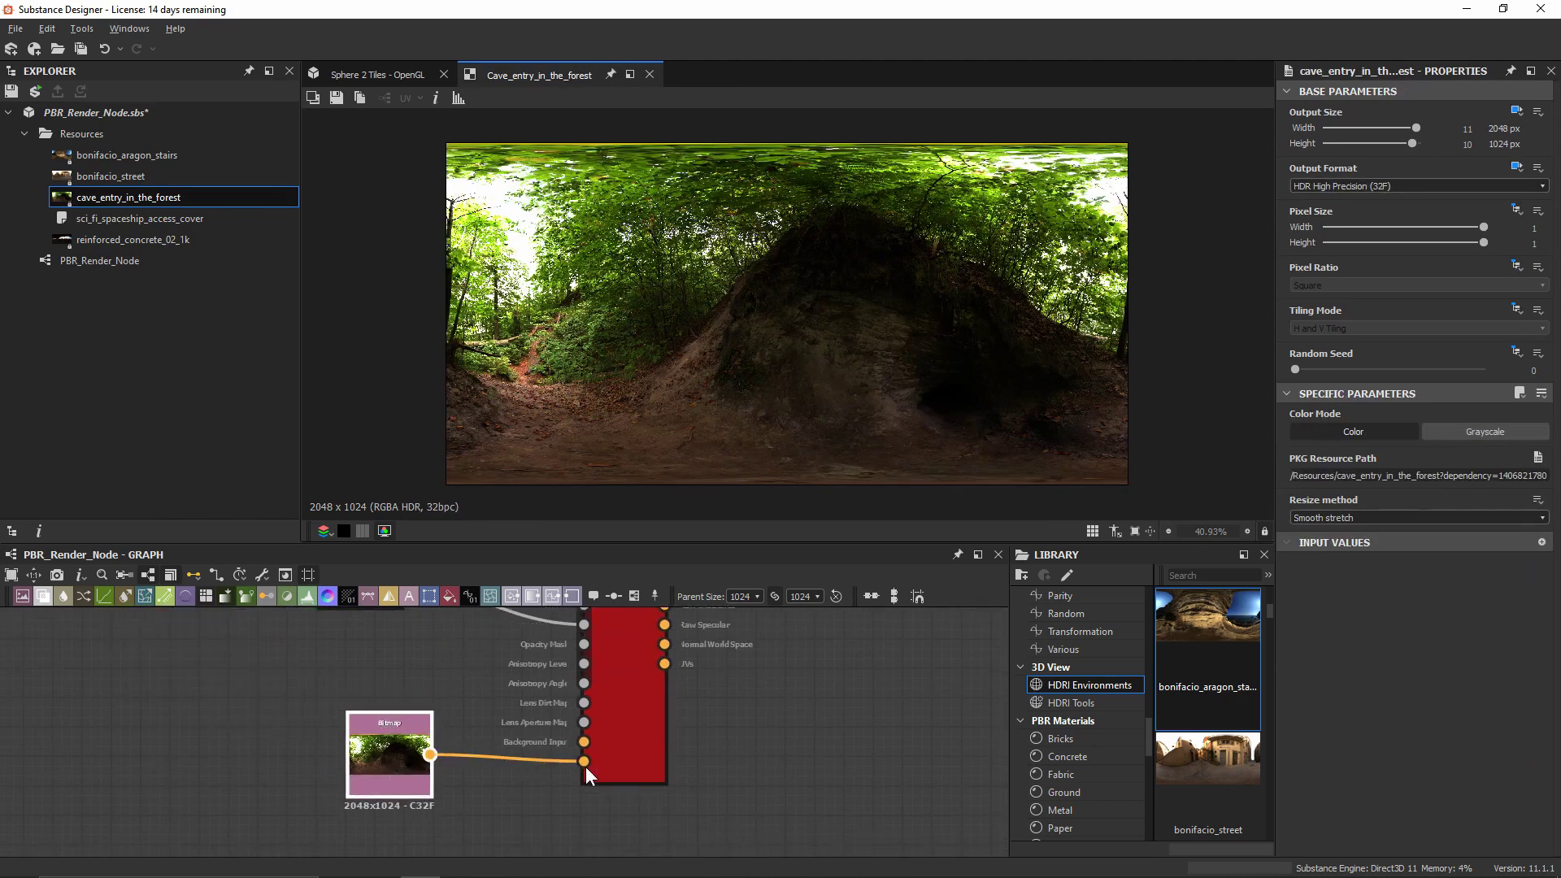
scroll(752, 724, "up", 2)
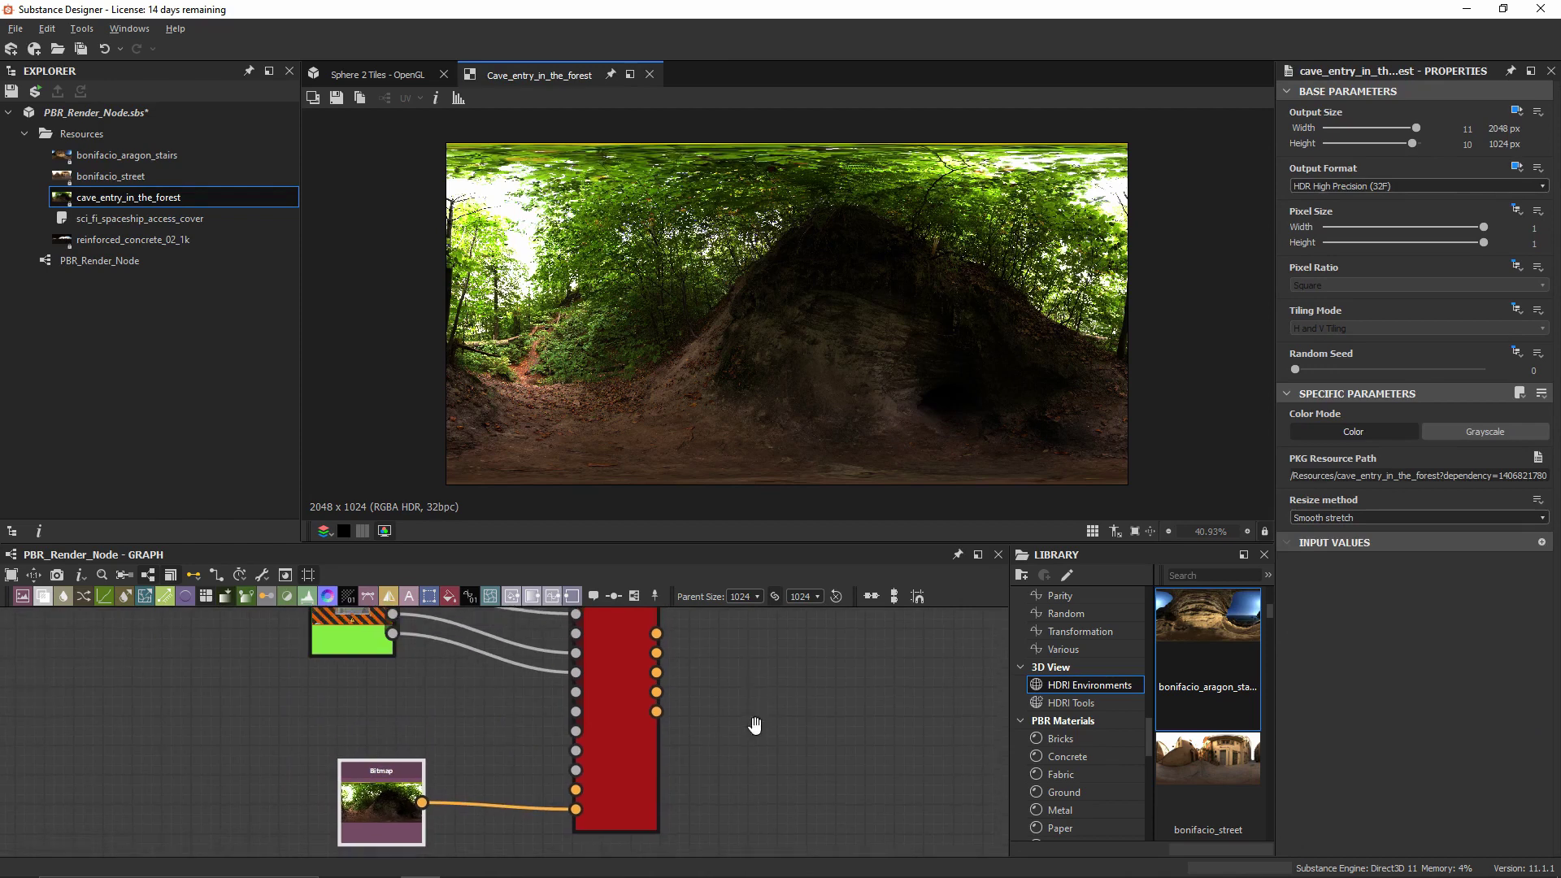
- Set the PBR Render node's background mode to Ambient and its displacement intensity to 0.05
left_click(618, 646)
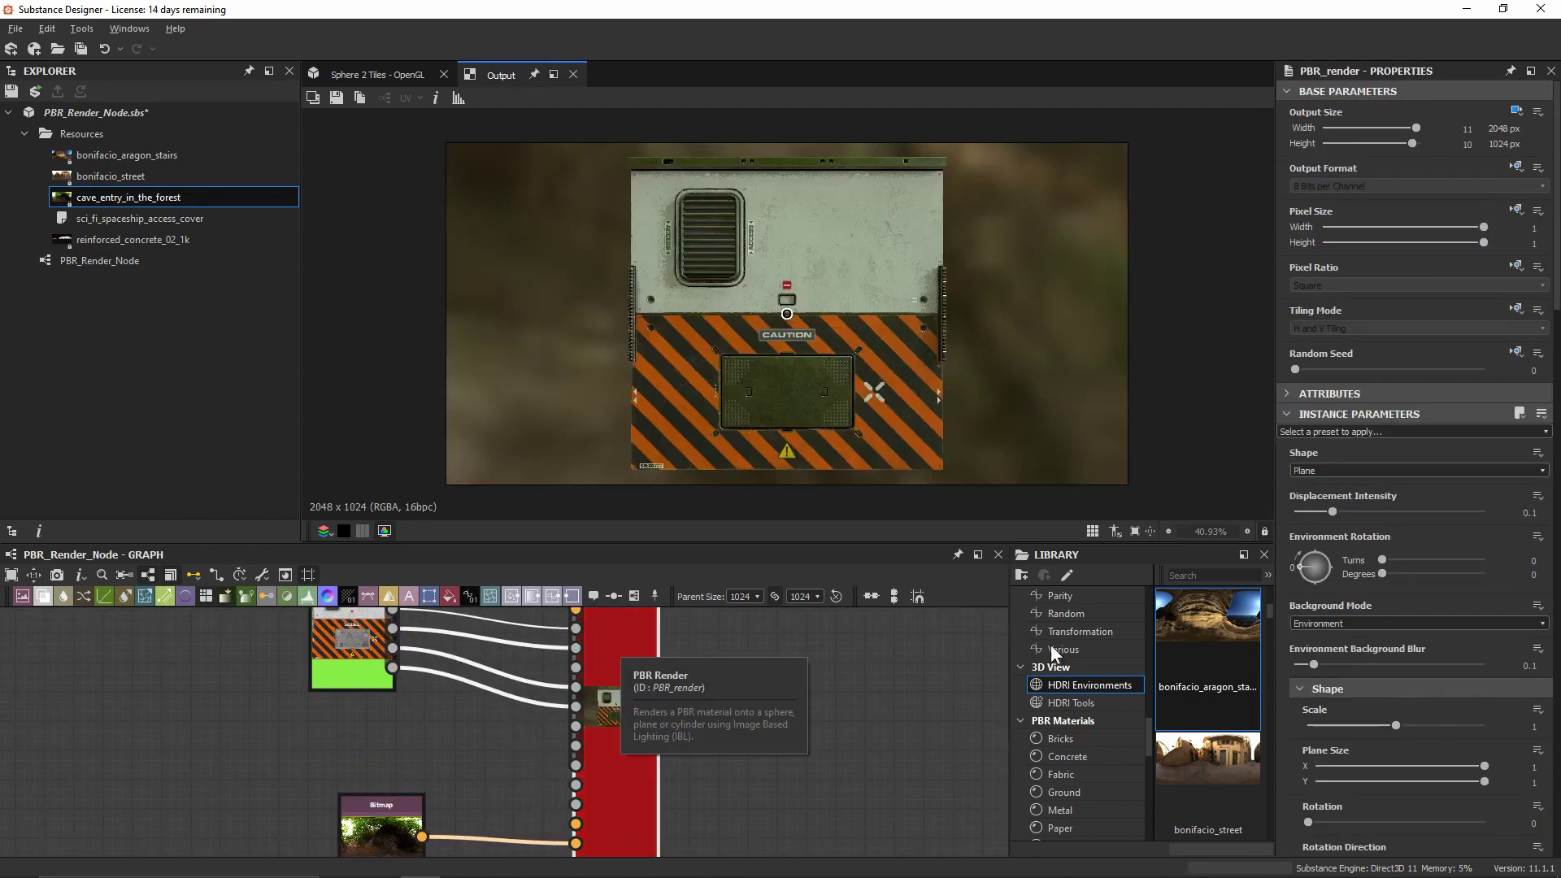
left_click(1371, 624)
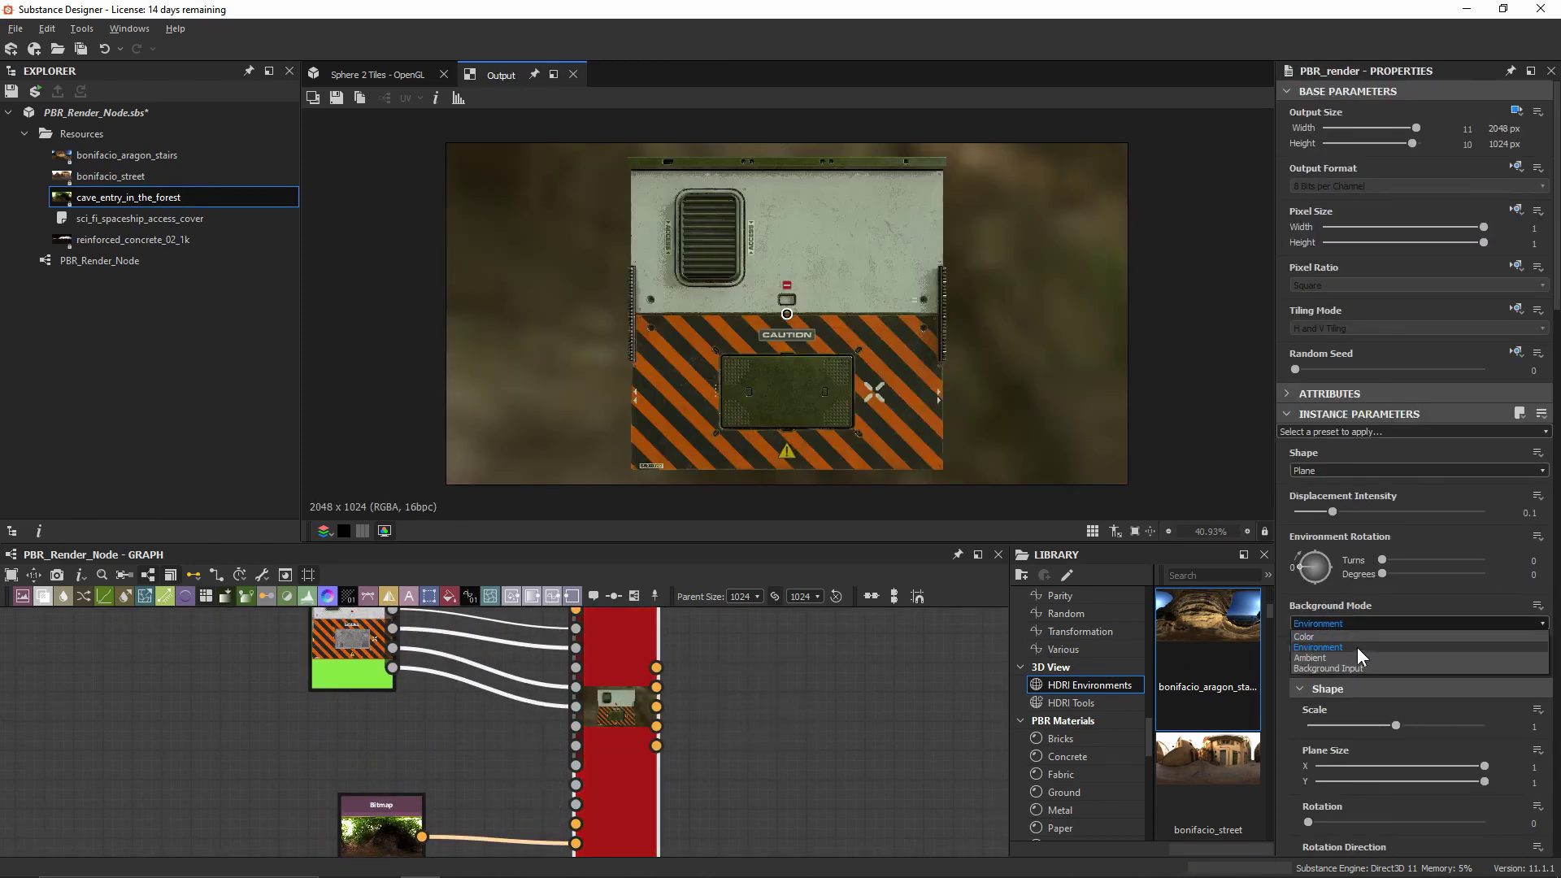
left_click(1354, 659)
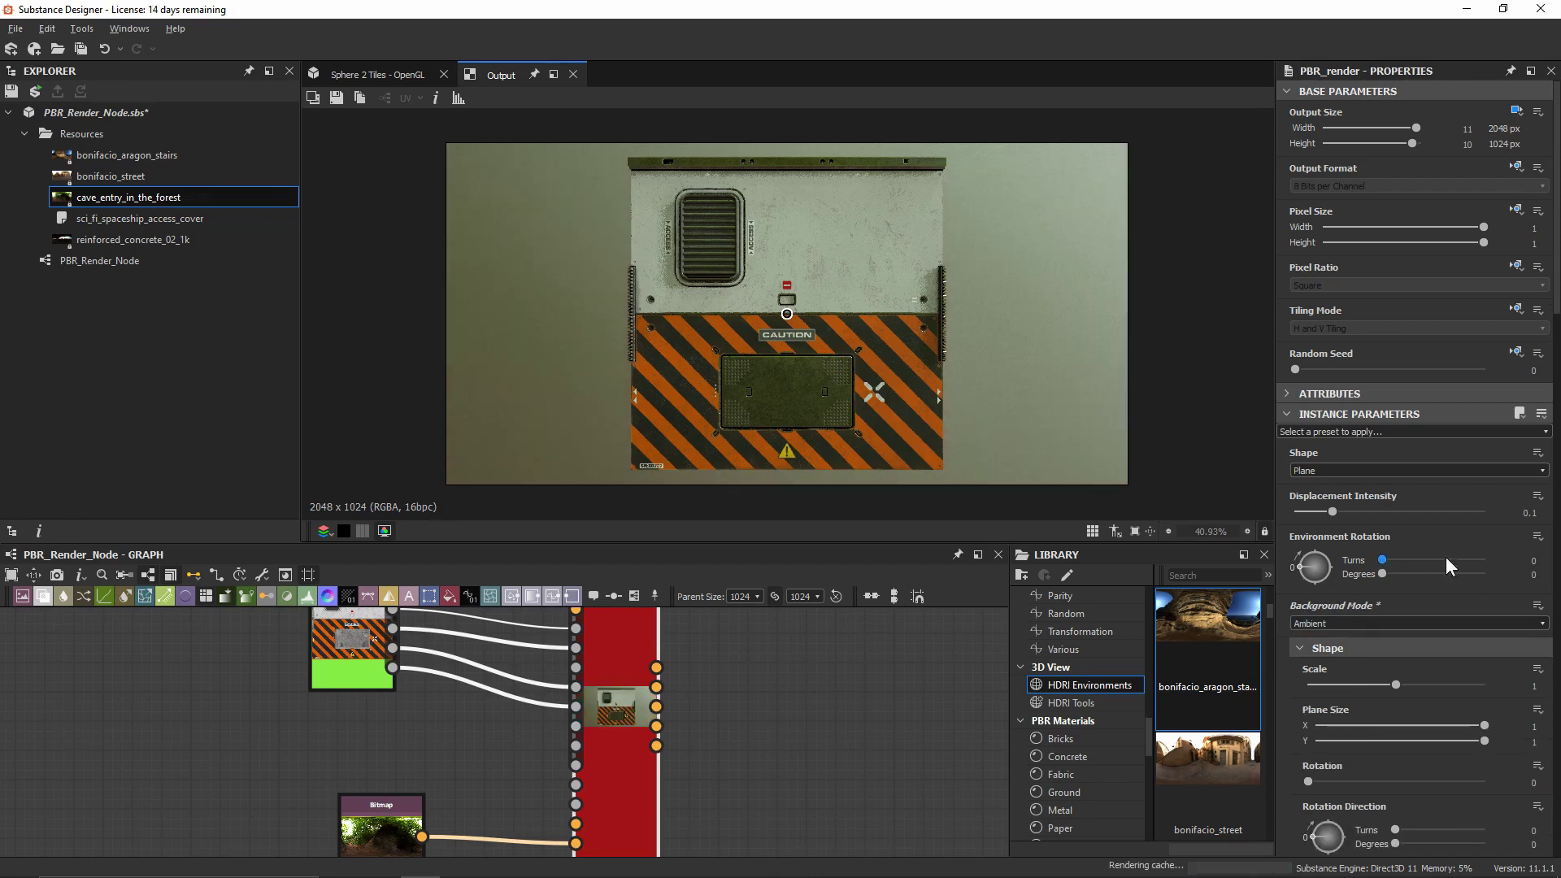
left_click(1529, 513)
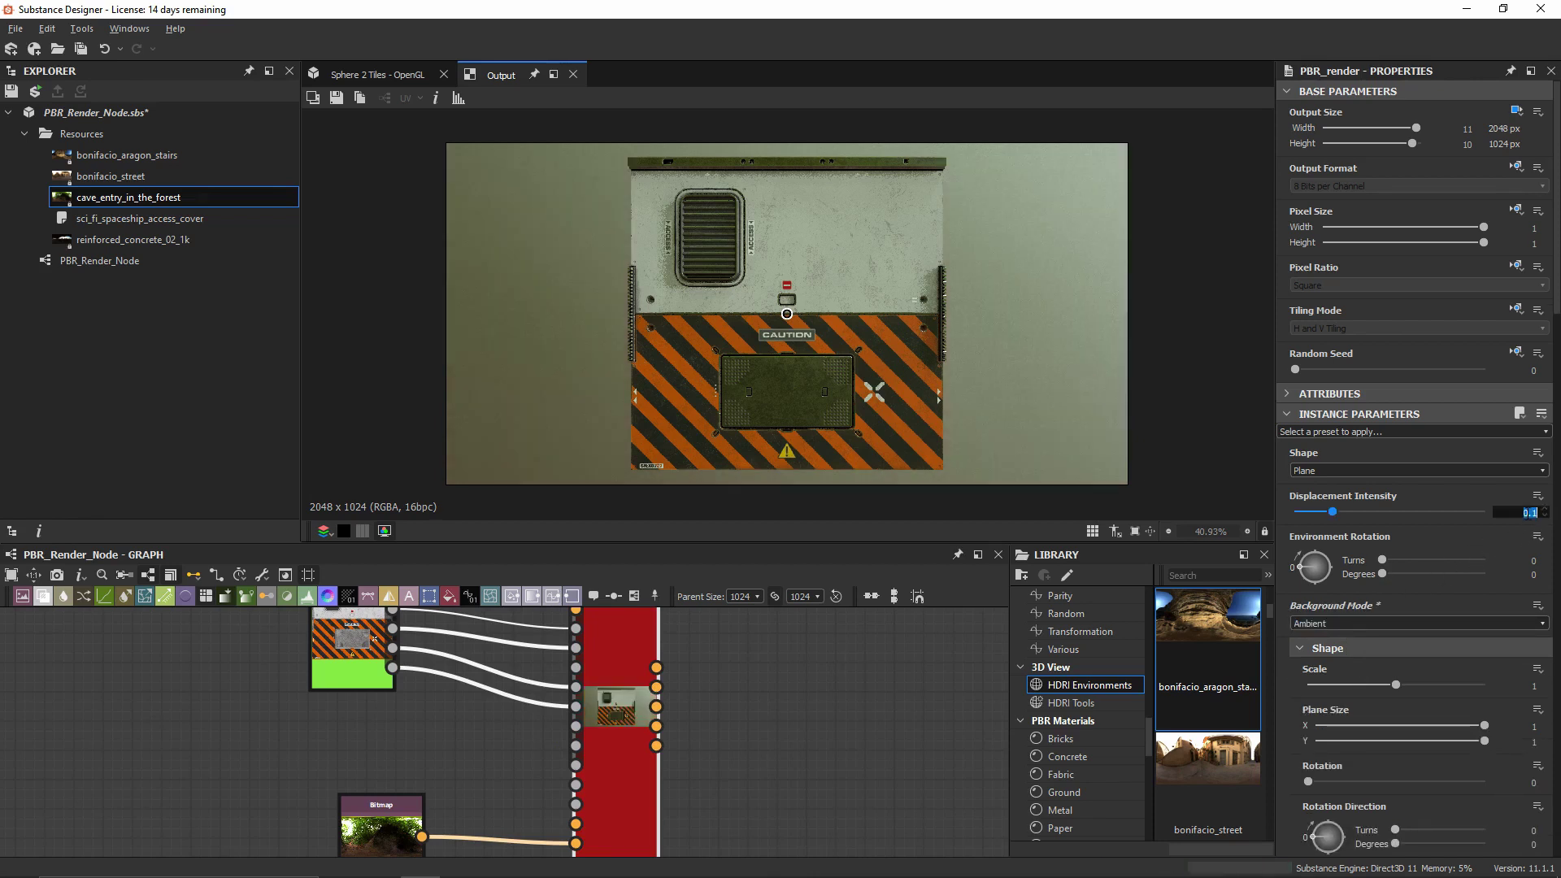
type("0.05")
key("Return")
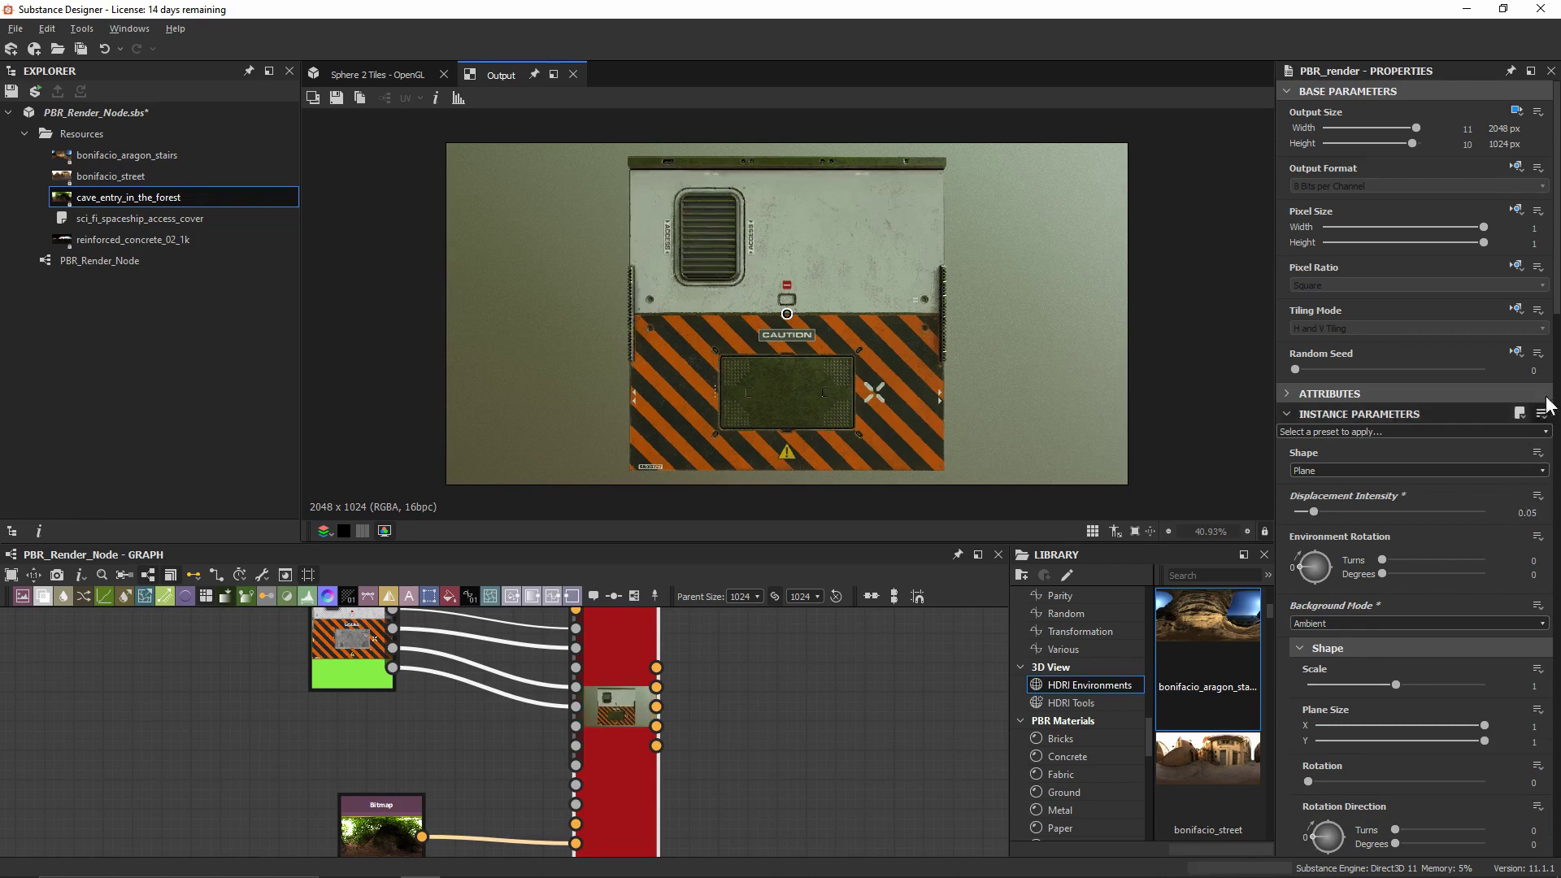
- Expand the PBR Render node's Material Adjustments and choose the normal format
scroll(1557, 301, "down", 15)
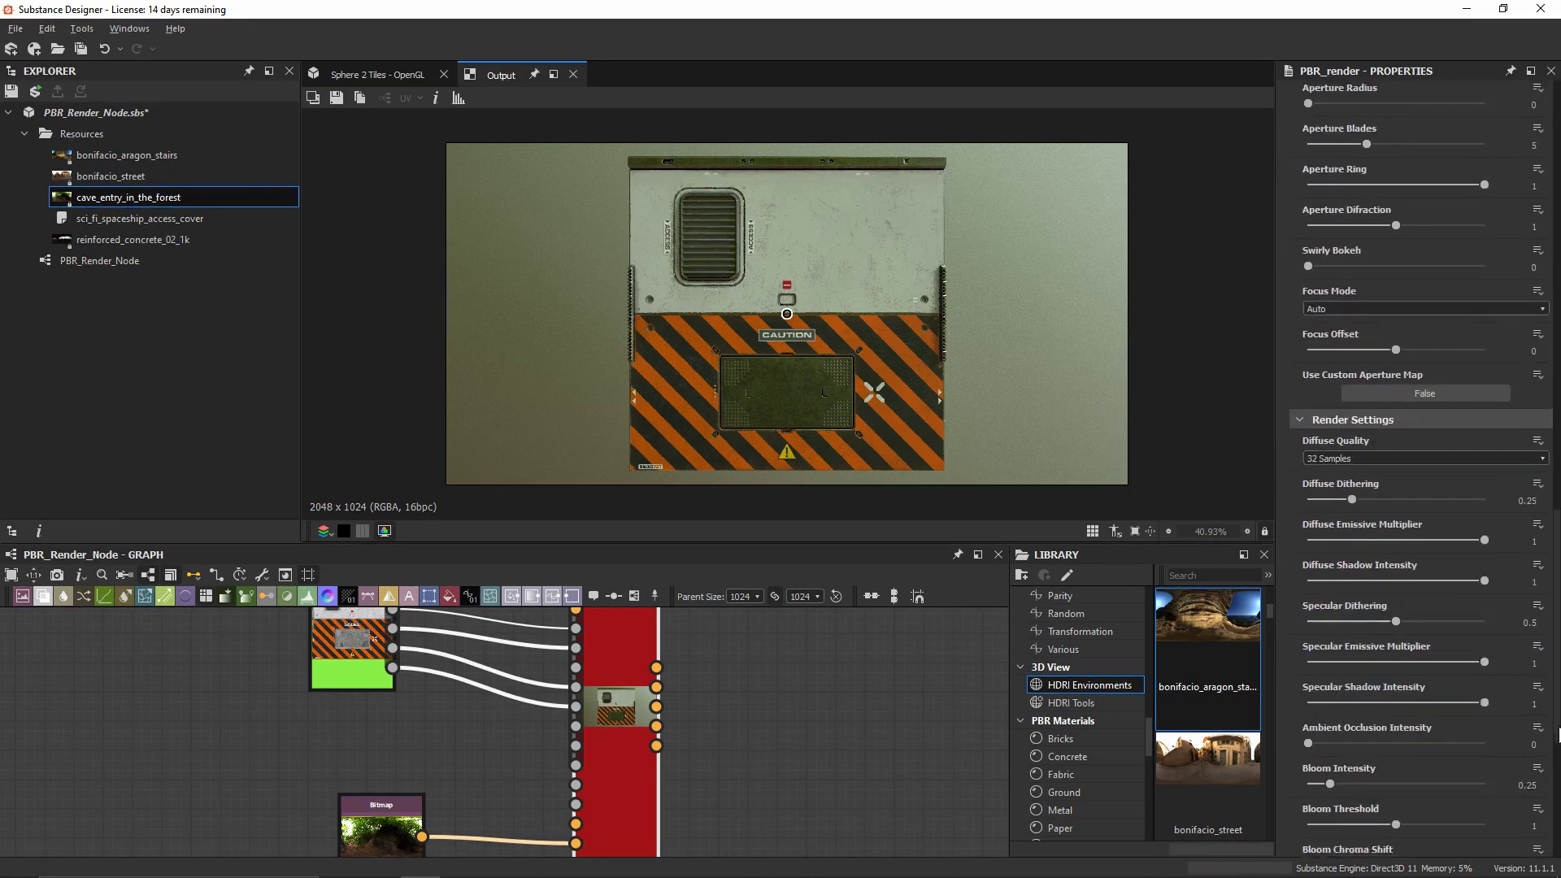
scroll(1556, 569, "down", 3)
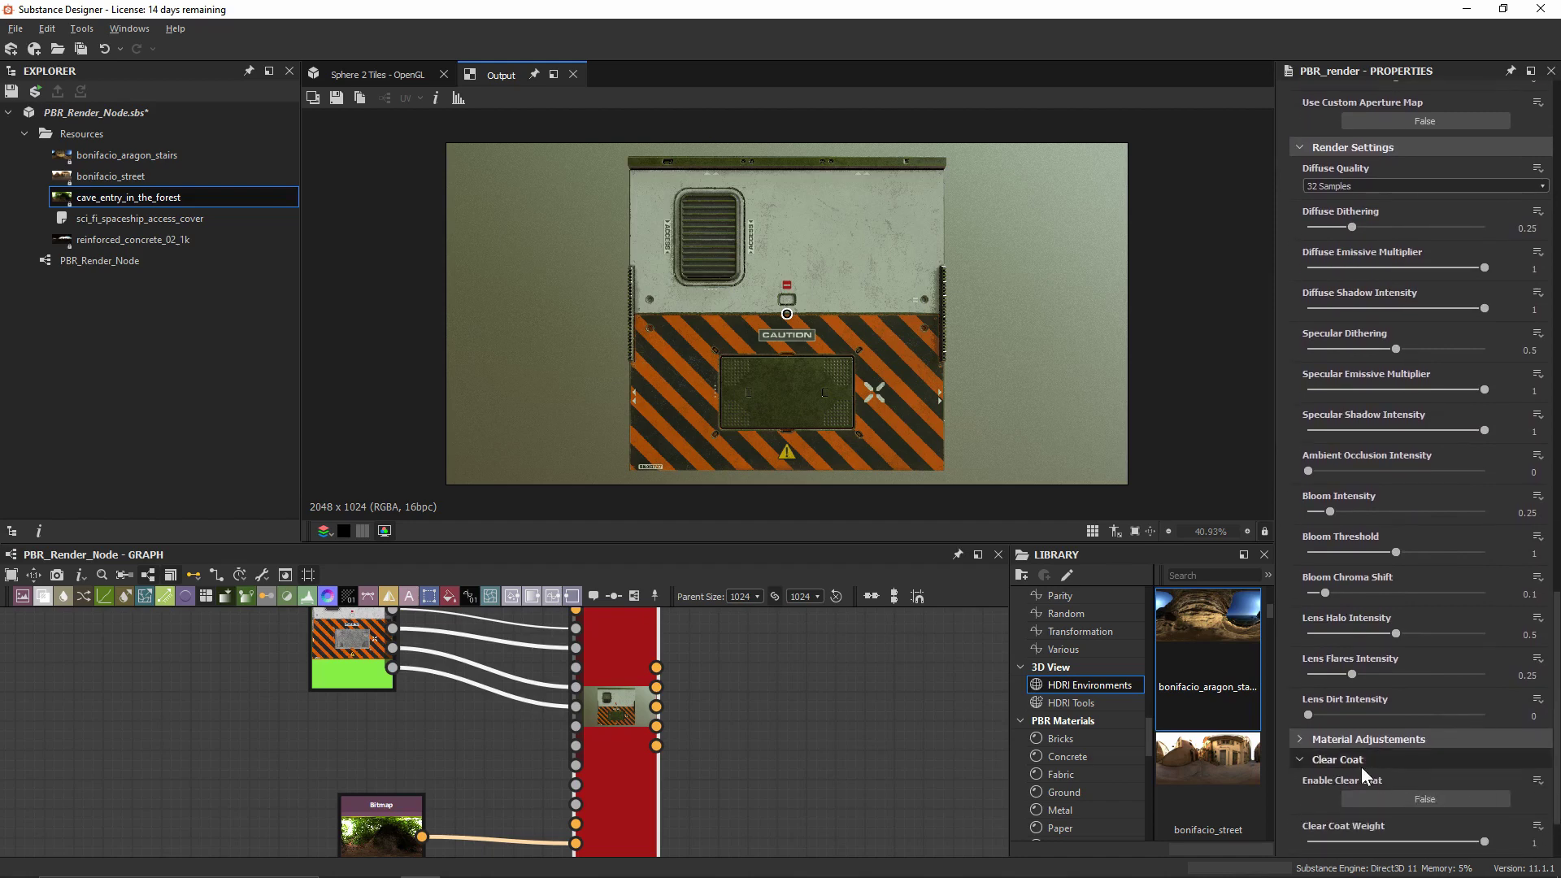
left_click(1340, 738)
scroll(1340, 736, "down", 2)
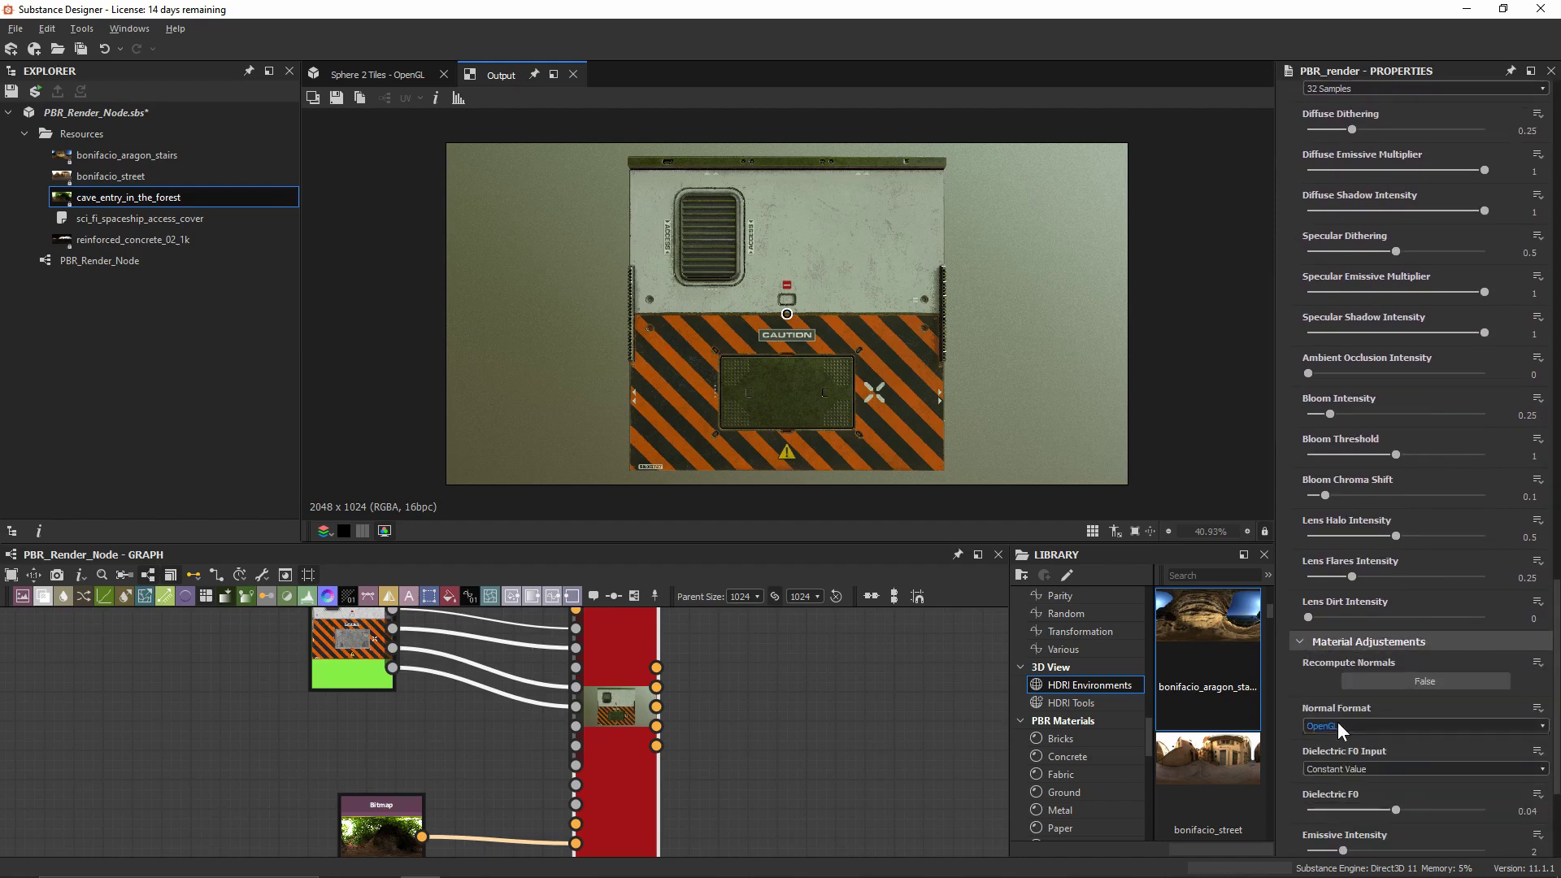
left_click(1338, 723)
left_click(1340, 736)
- Set the camera distance to 1 and roughly angle the view to a screen position of about X 0.56, Y 0.41
scroll(1317, 569, "up", 15)
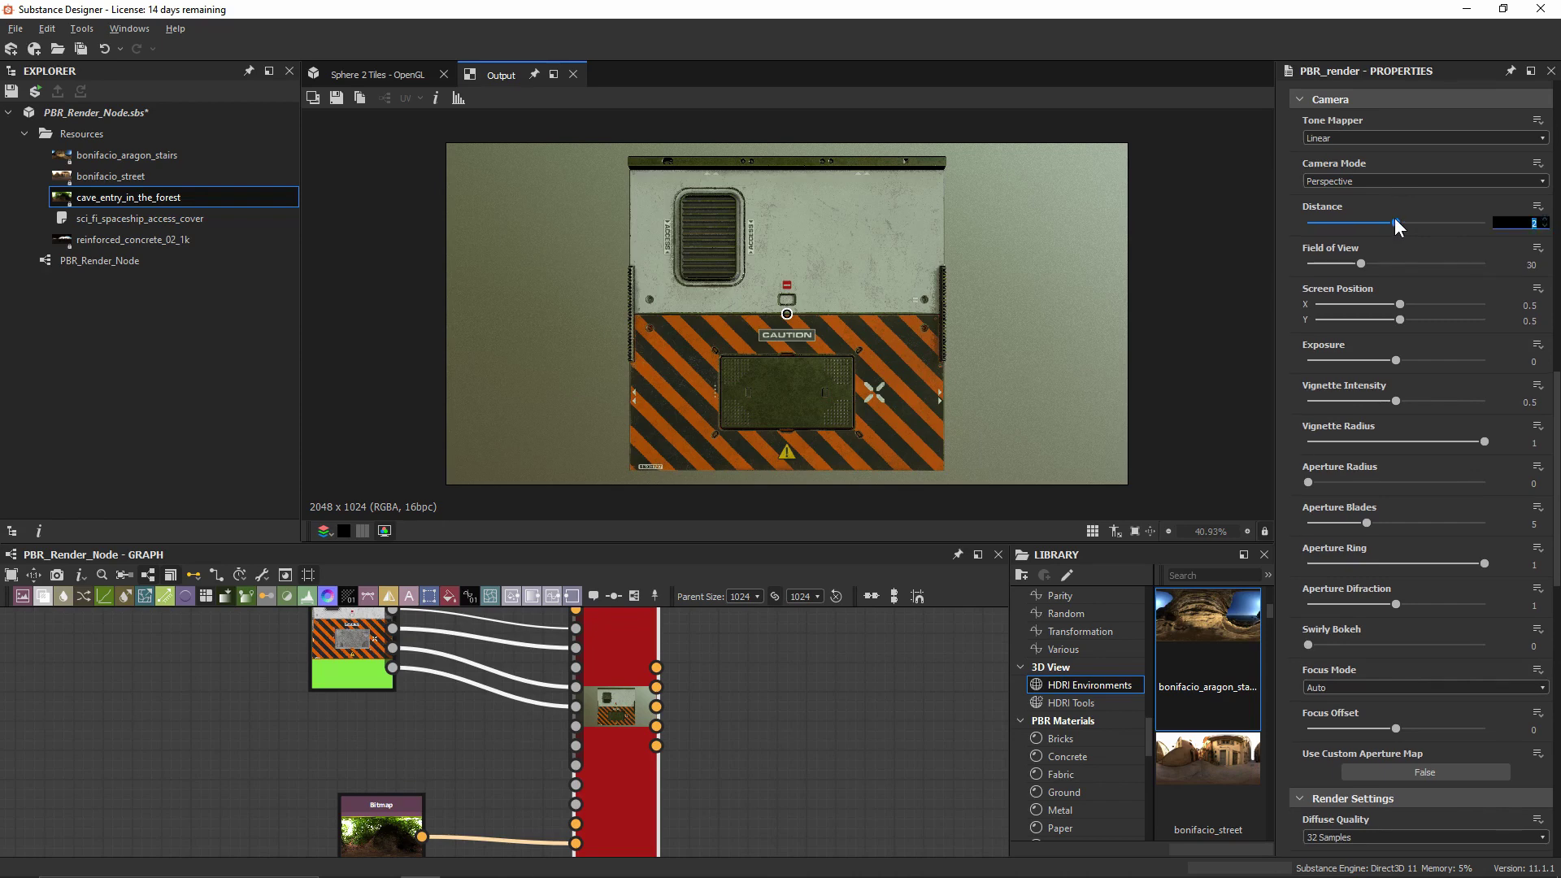
scroll(1393, 218, "down", 1)
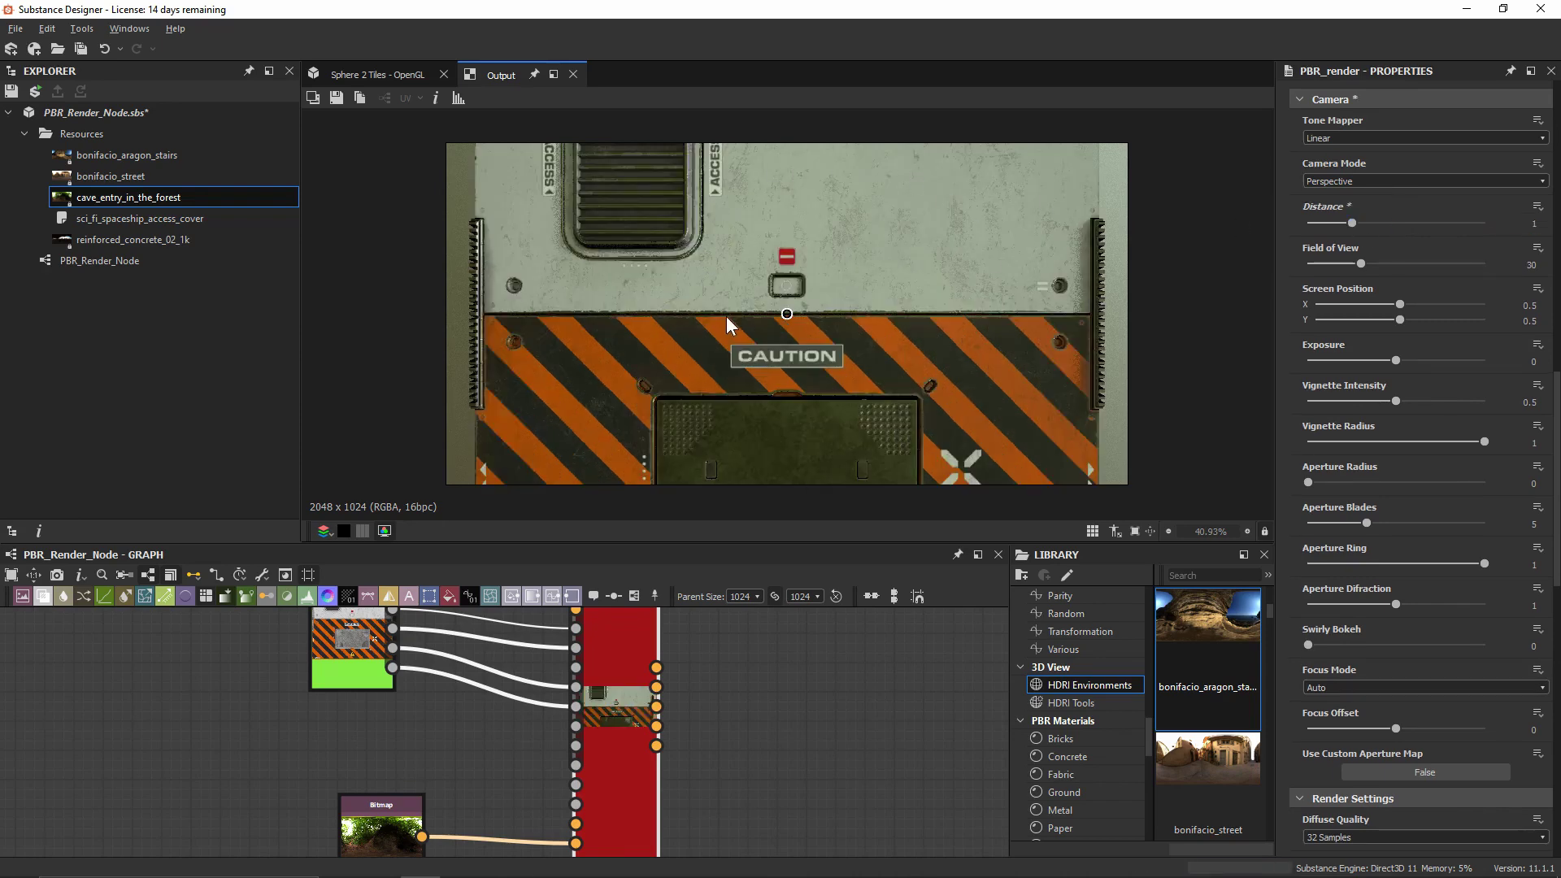
left_click_drag(787, 314, 825, 285)
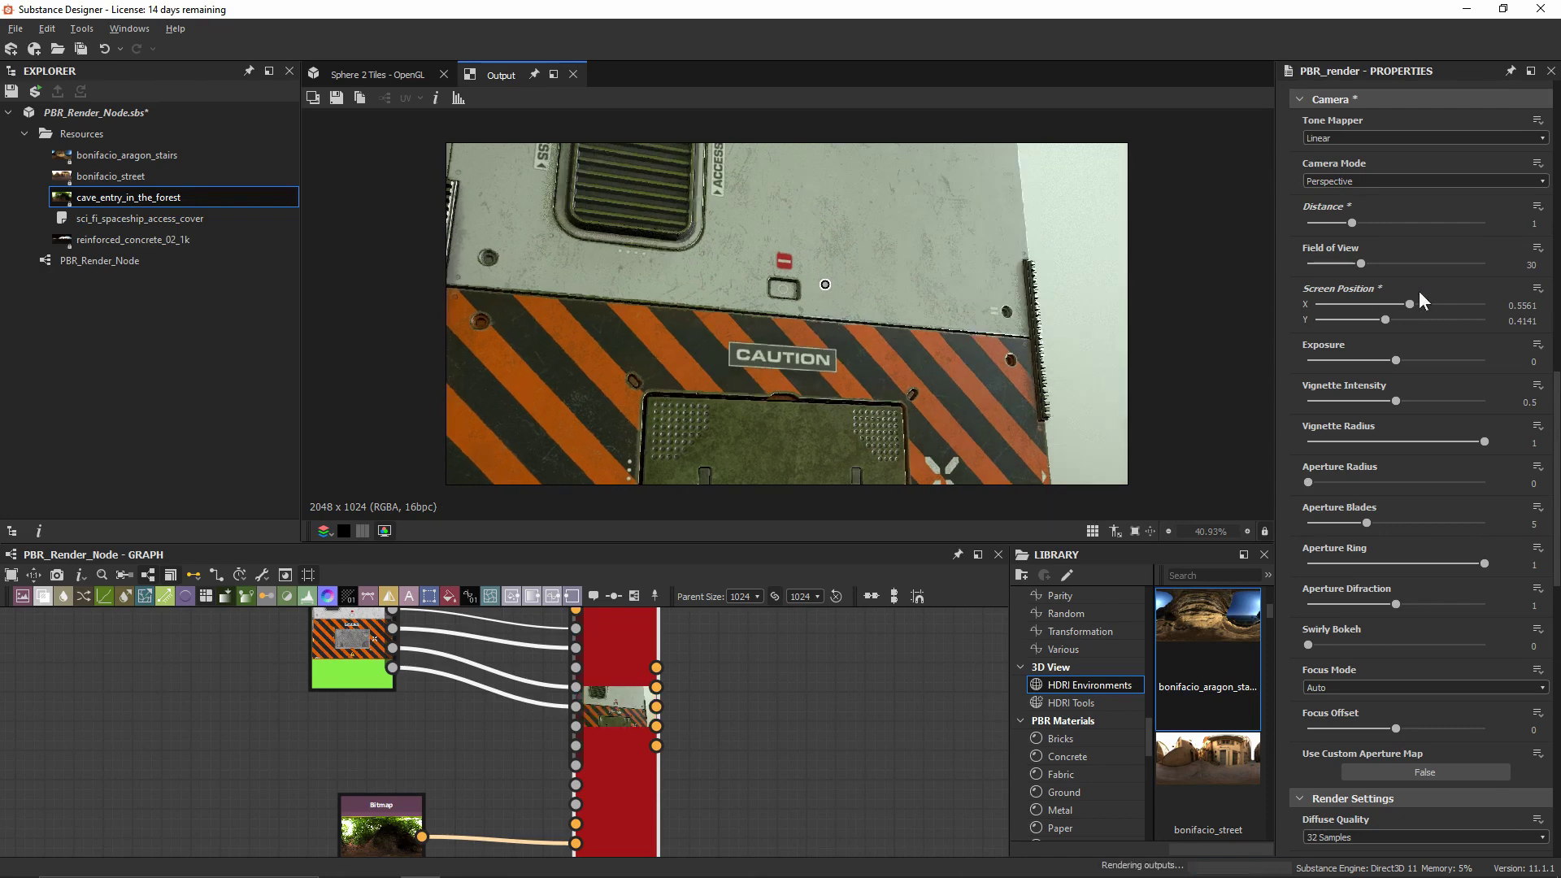
- Set the camera's screen position to X 0.6 and Y 0.4, and the vignette intensity to 1
double_click(1521, 306)
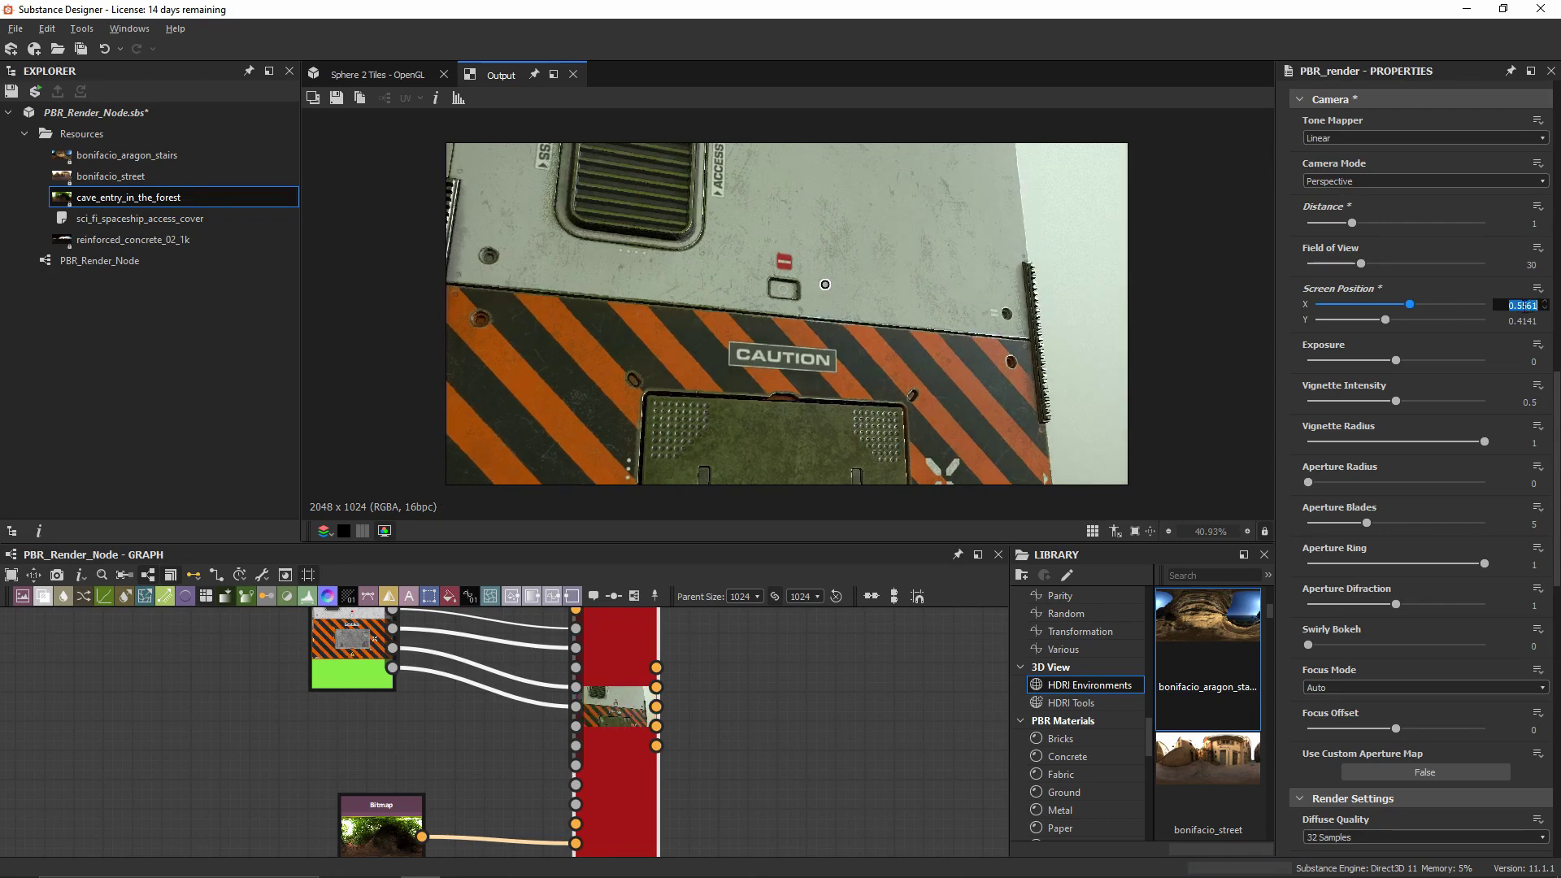
type("0.6")
key("Return")
left_click(1532, 320)
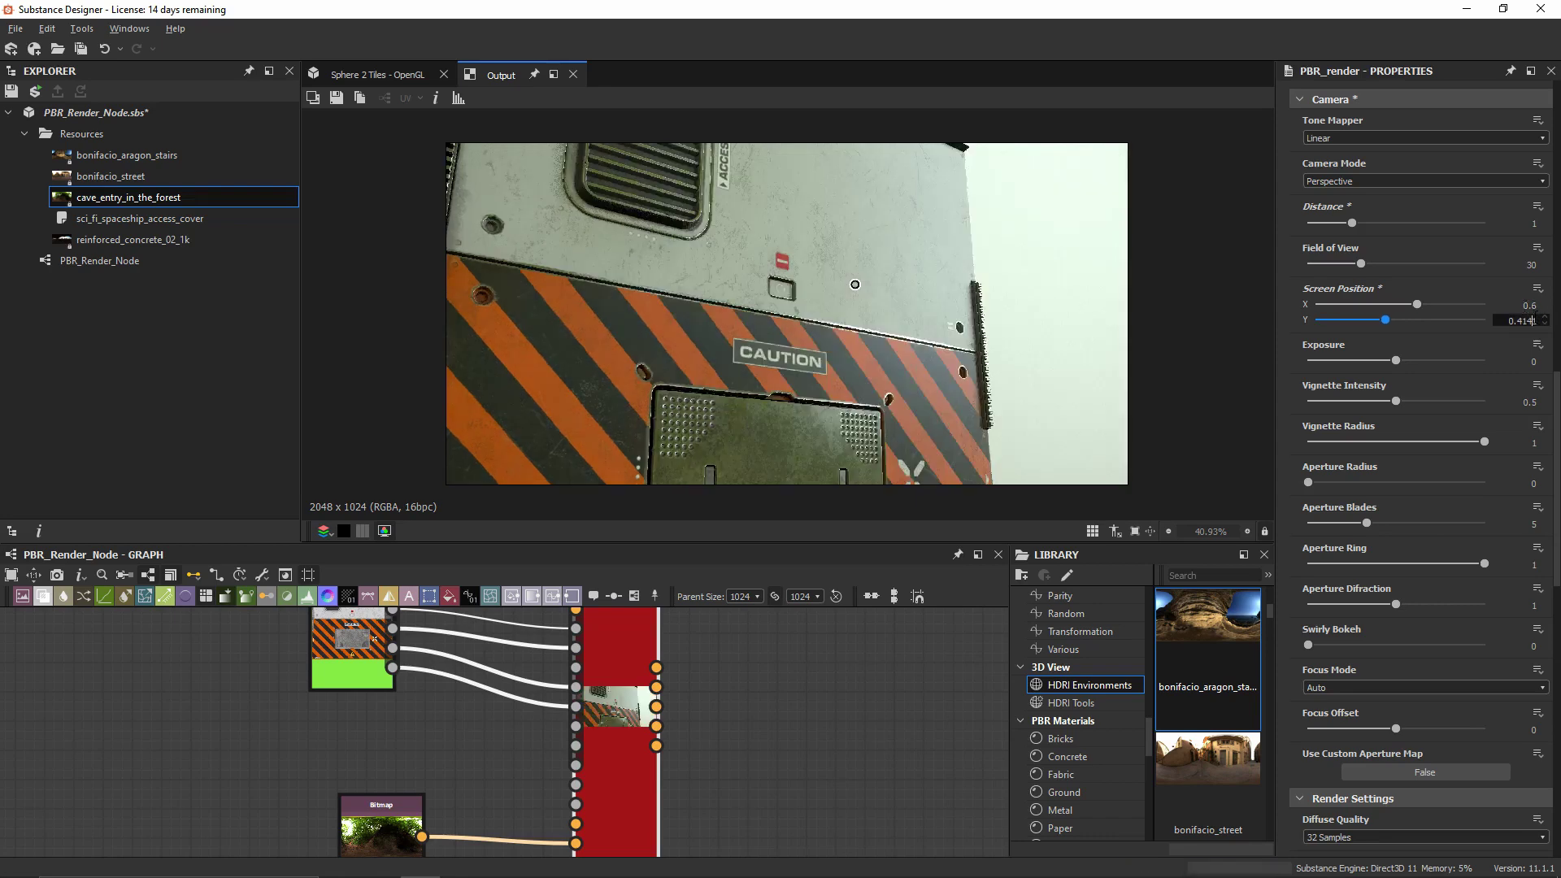
type("0.4")
key("Return")
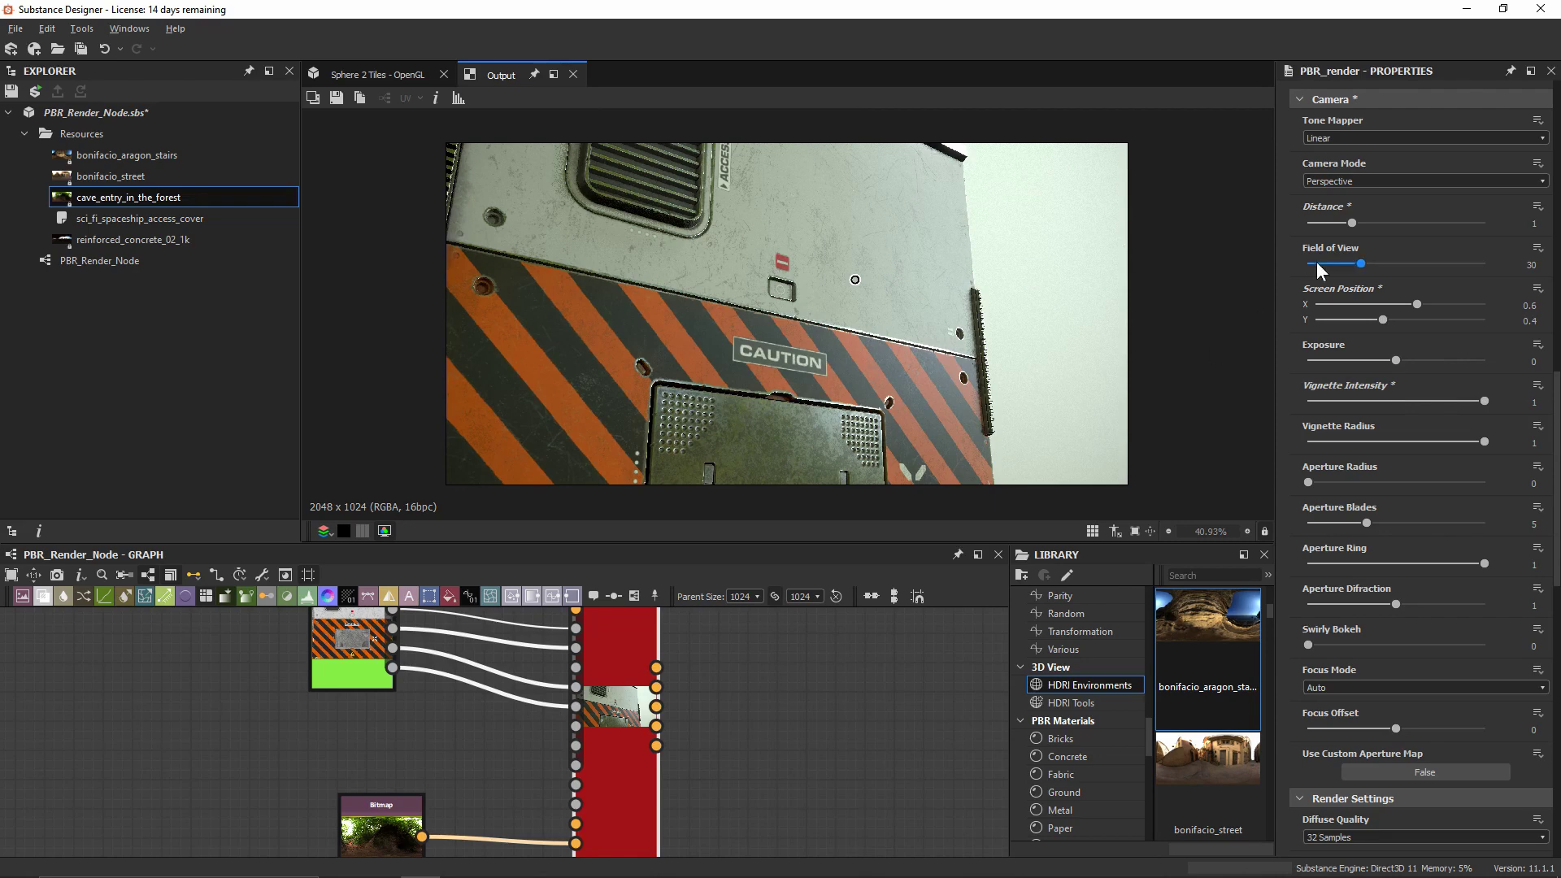
- Set the scale of the rendered plane to 2 in the shape settings
scroll(1362, 309, "up", 8)
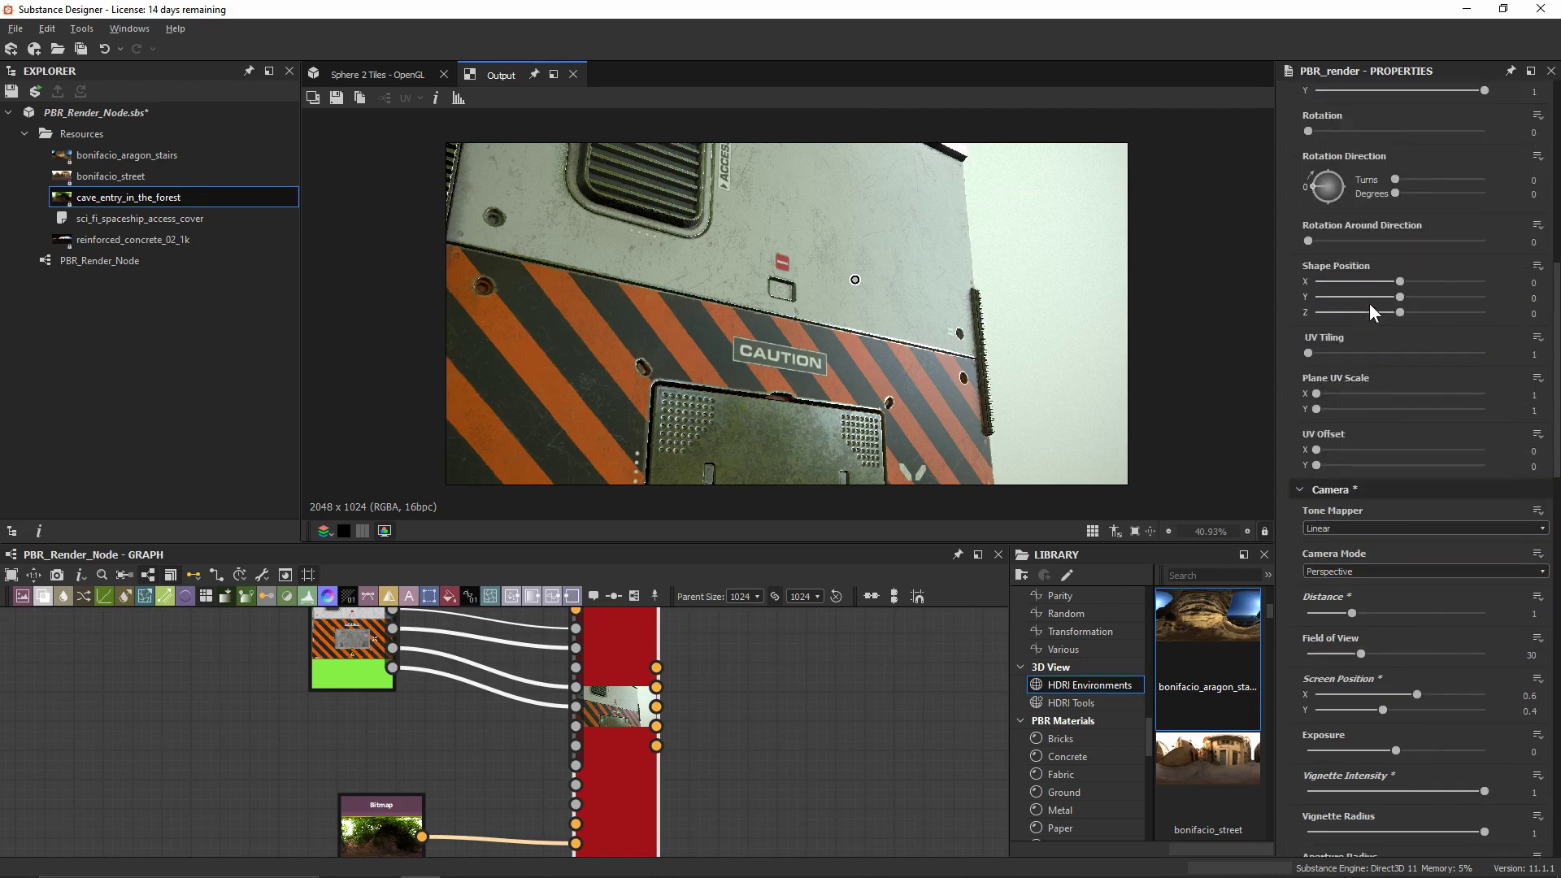
scroll(1369, 304, "up", 3)
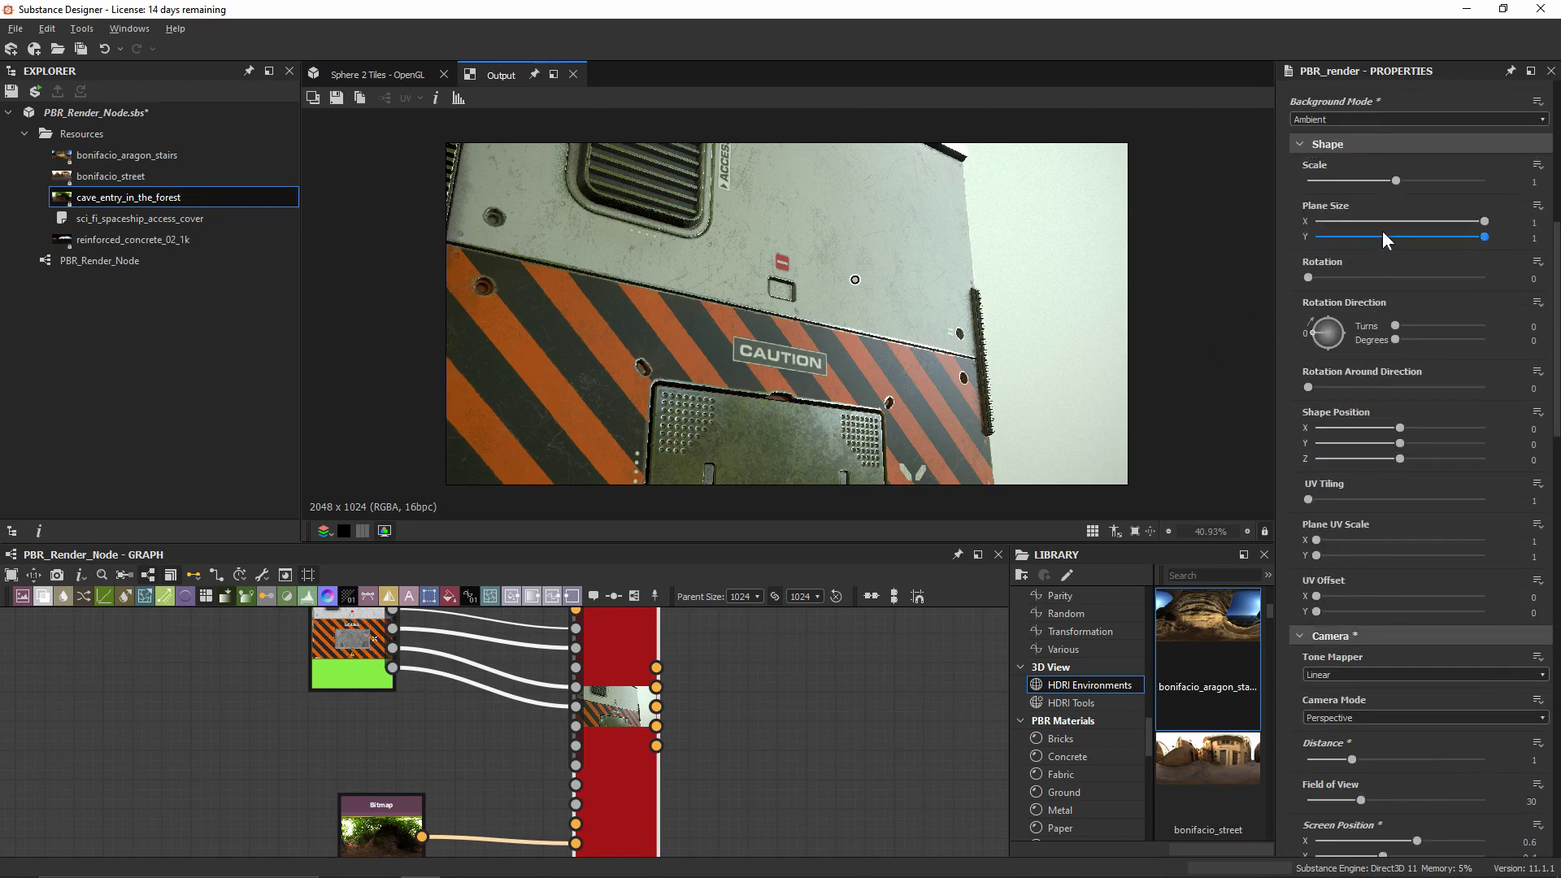
left_click(1394, 182)
type("2")
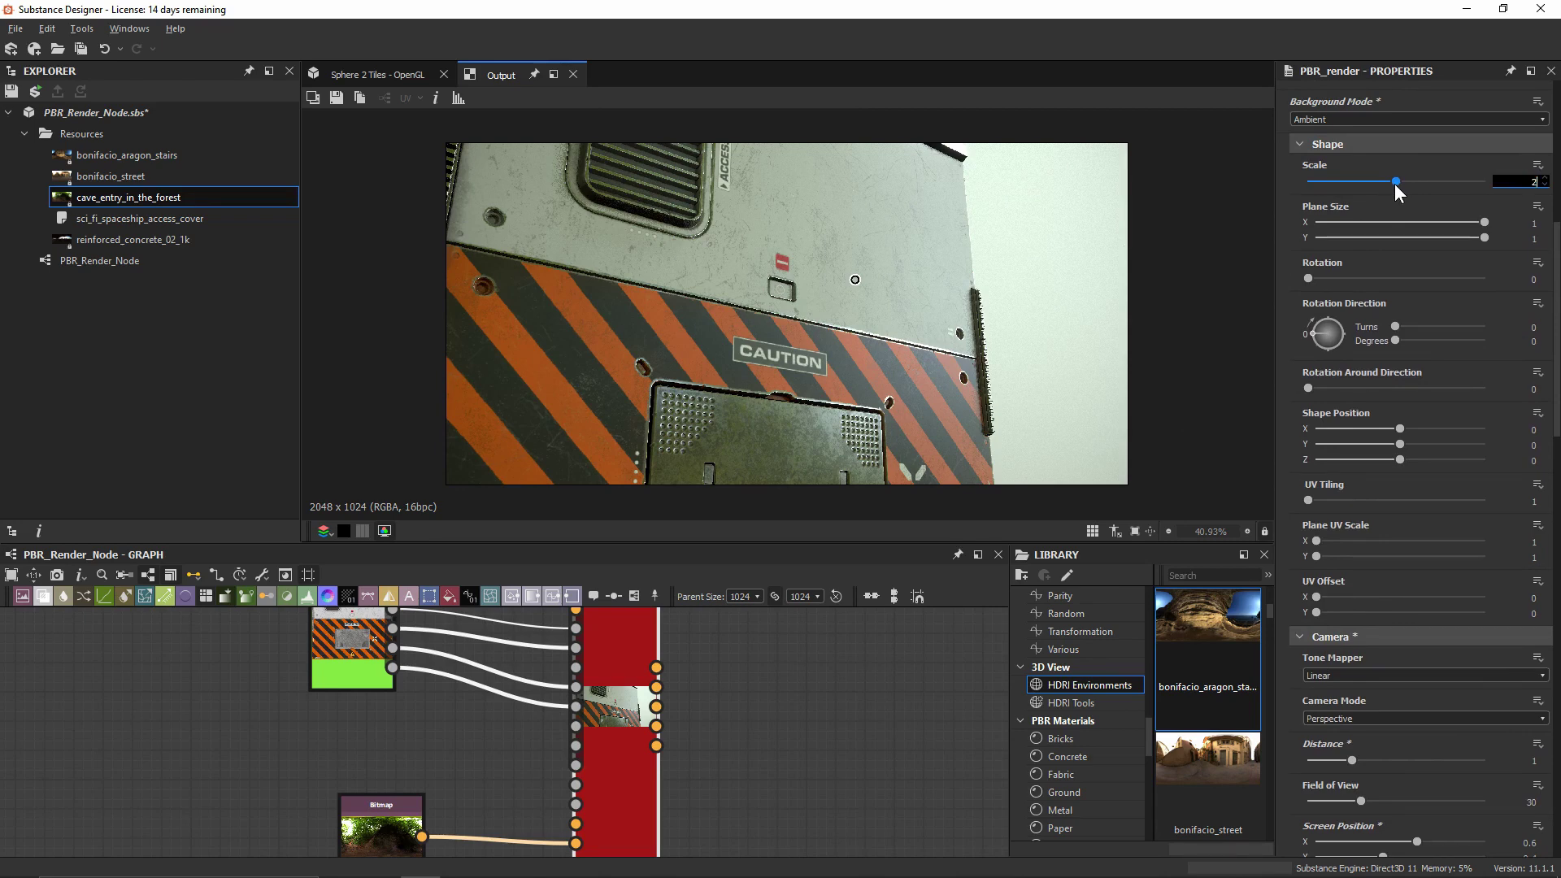
key("Return")
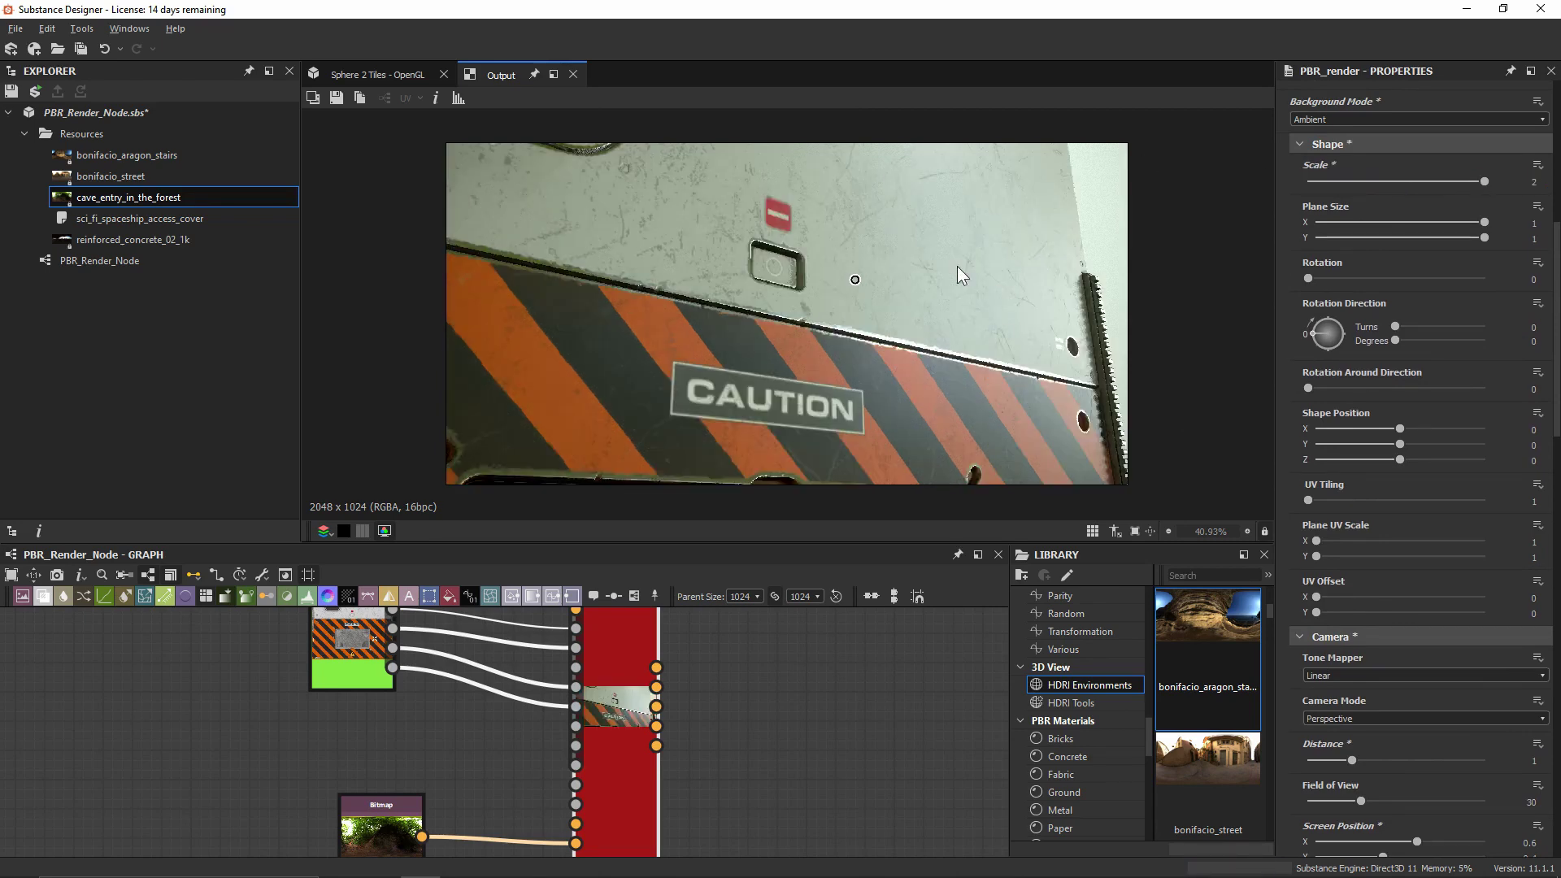
- Set the plane's shape position X to 0.5 and its UV tiling to 2
left_click(1403, 427)
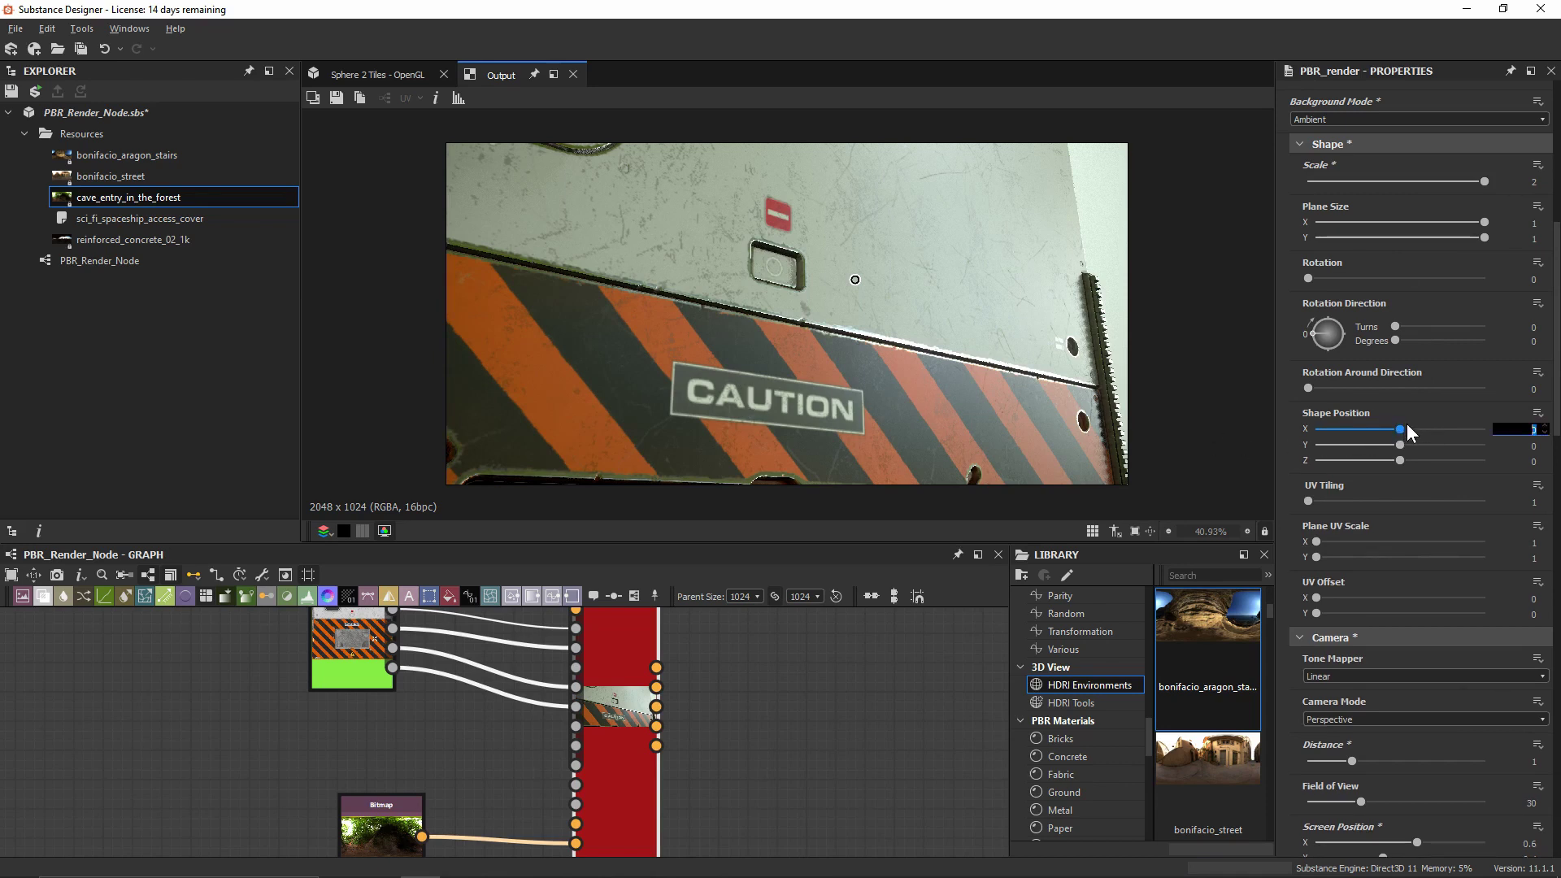
type("0.5")
key("Return")
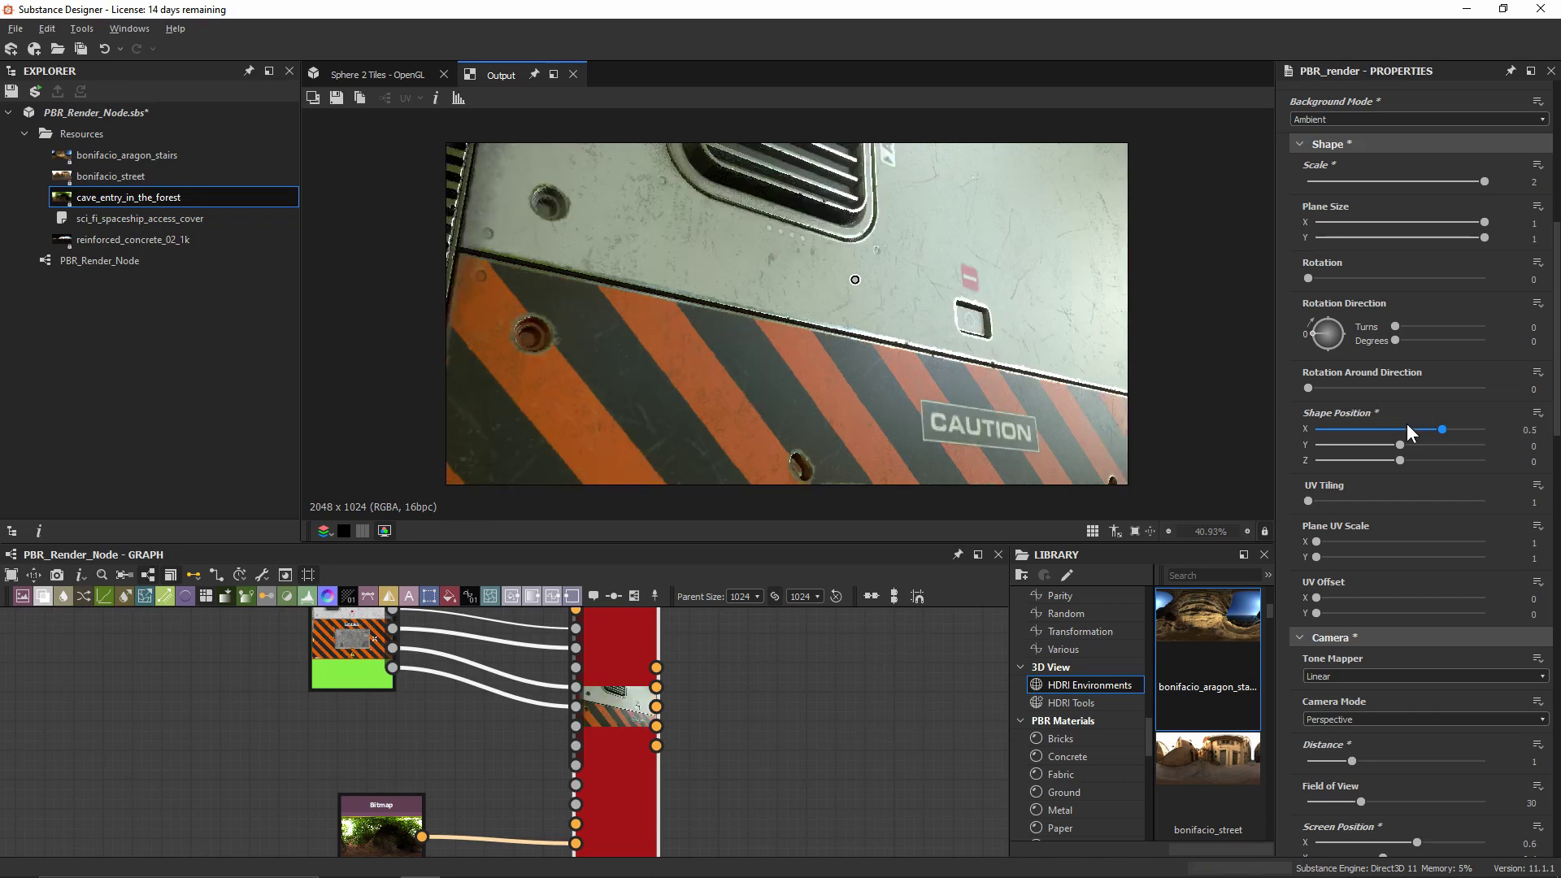
left_click(1309, 500)
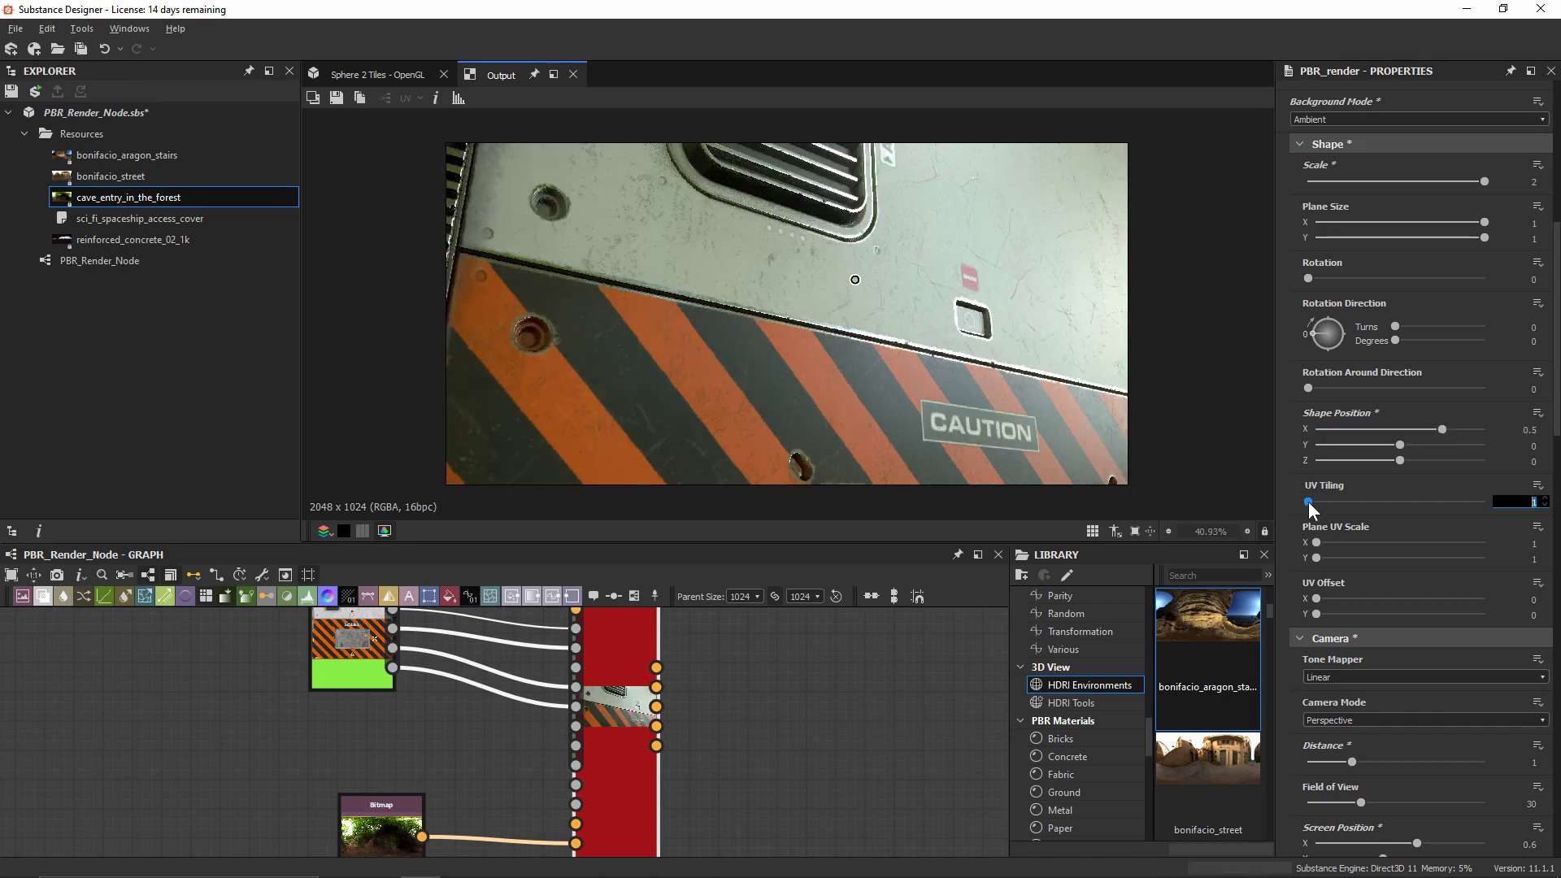
type("2")
key("Return")
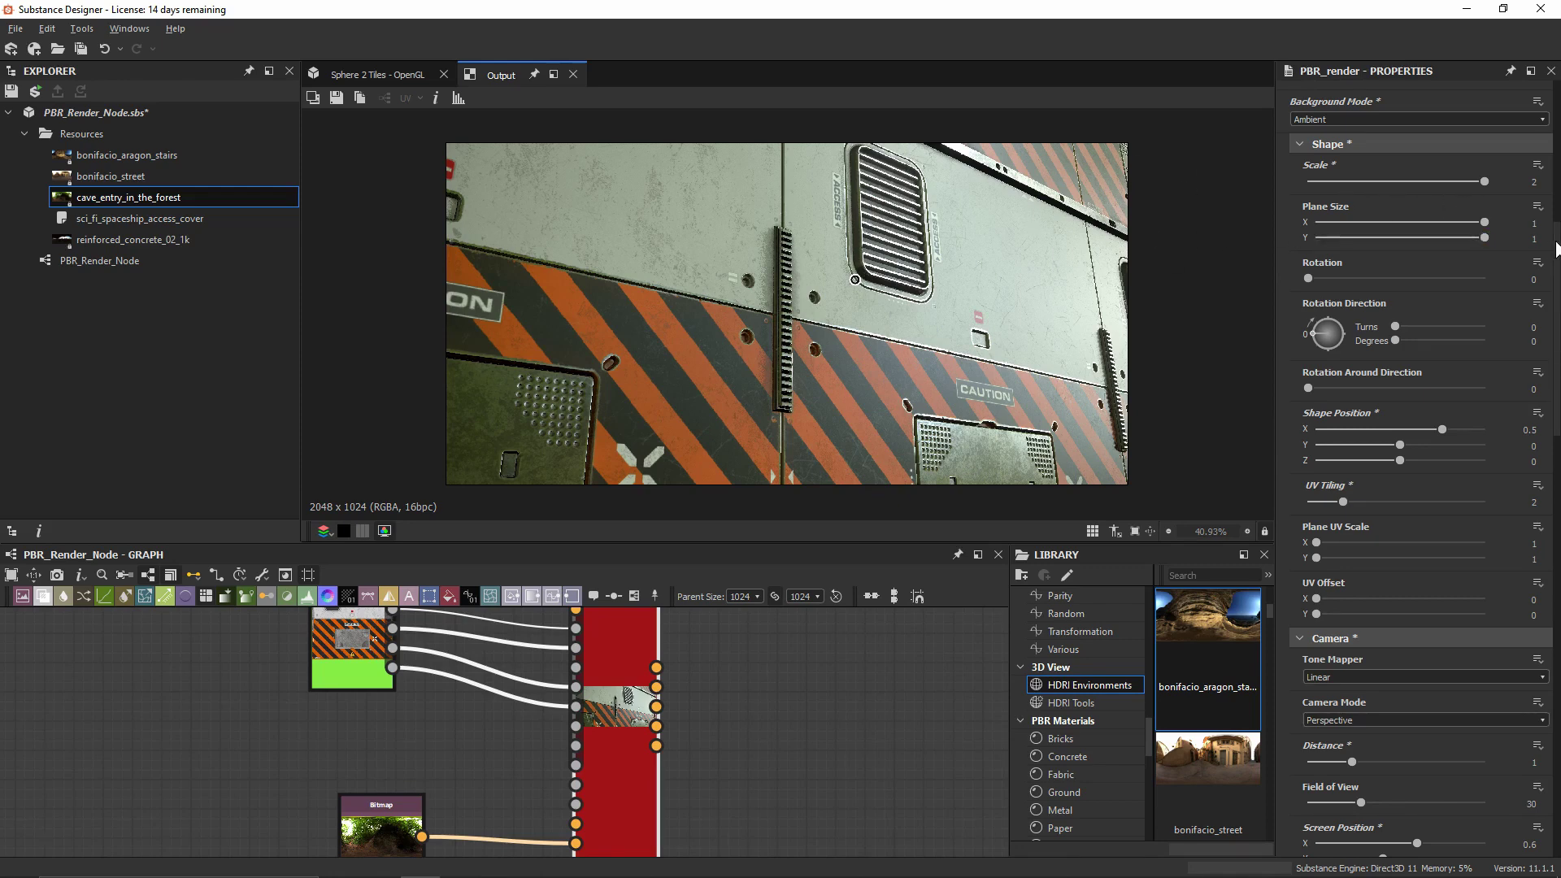
- Set the Diffuse Quality of the sci-fi panel's PBR Render node to 128 Samples
scroll(1552, 316, "down", 3)
scroll(1553, 315, "down", 15)
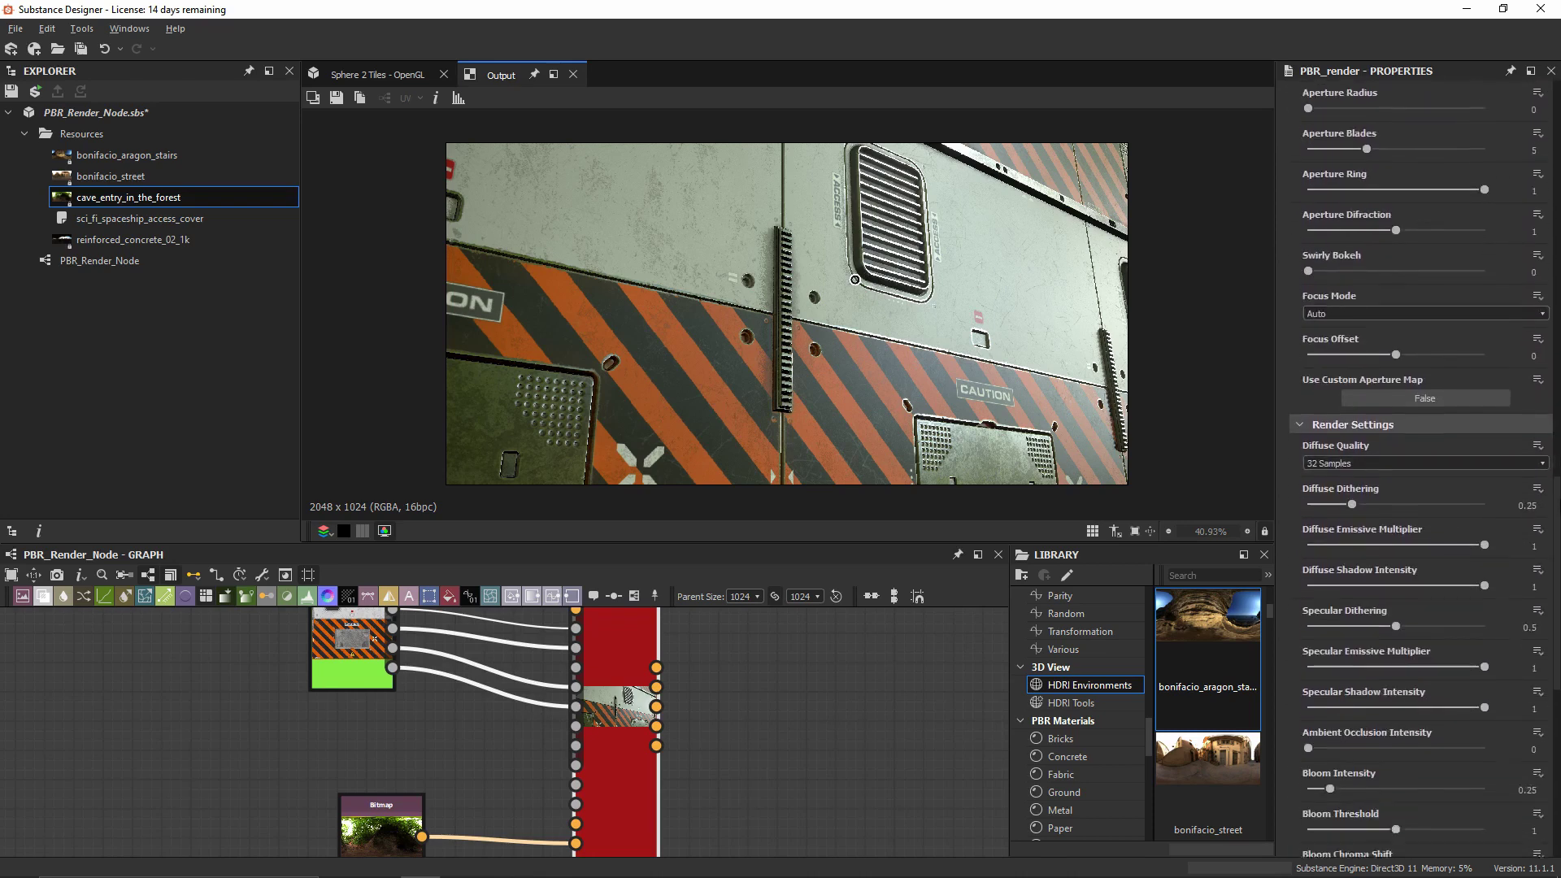
scroll(1553, 315, "down", 1)
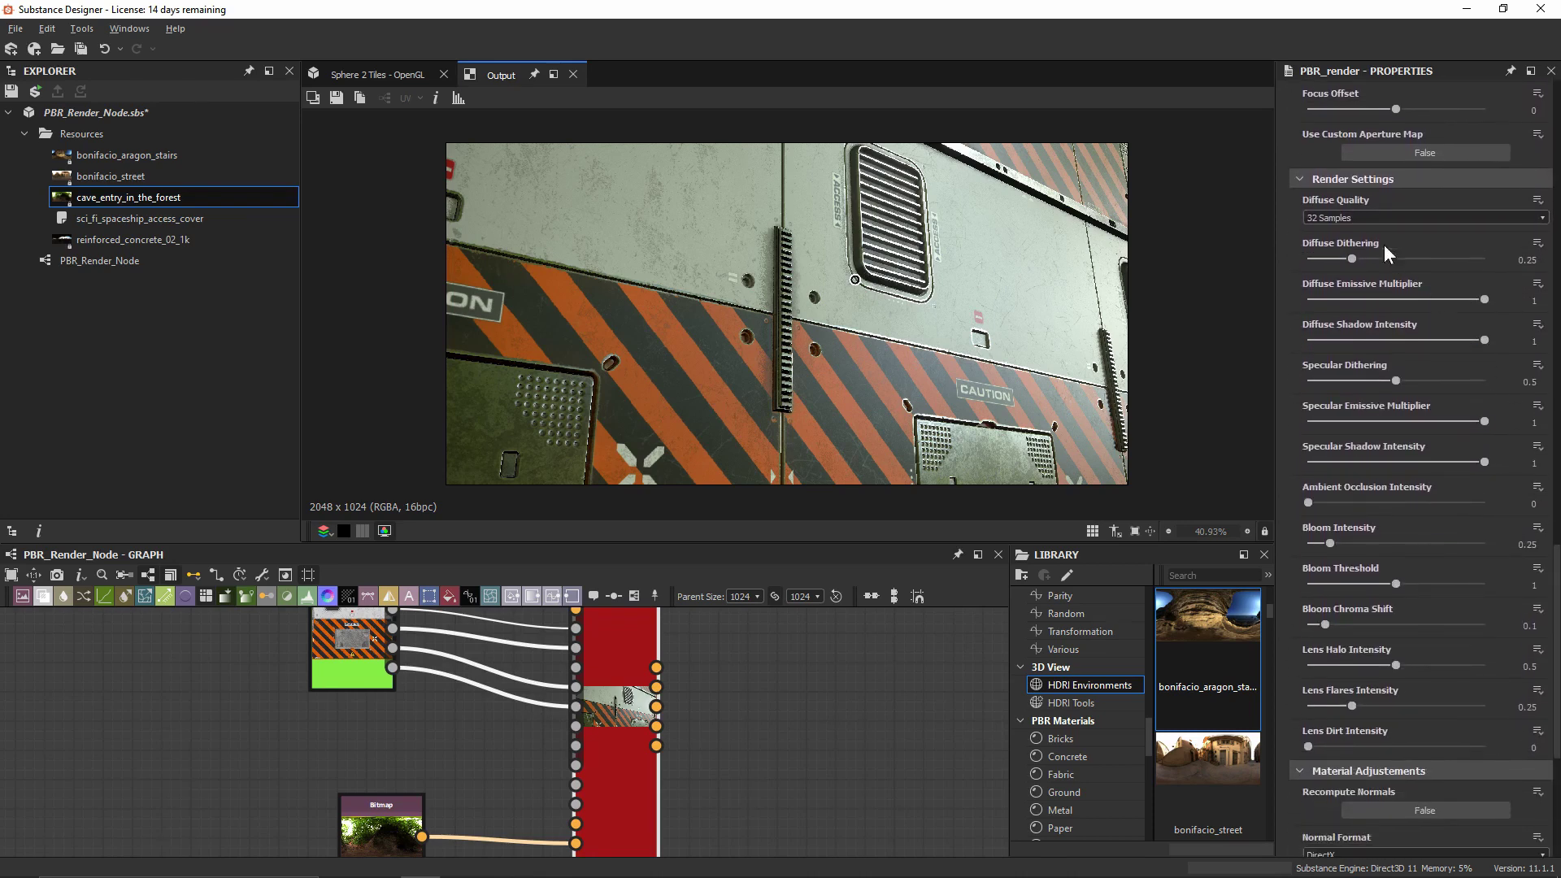
left_click(1359, 217)
left_click(1372, 245)
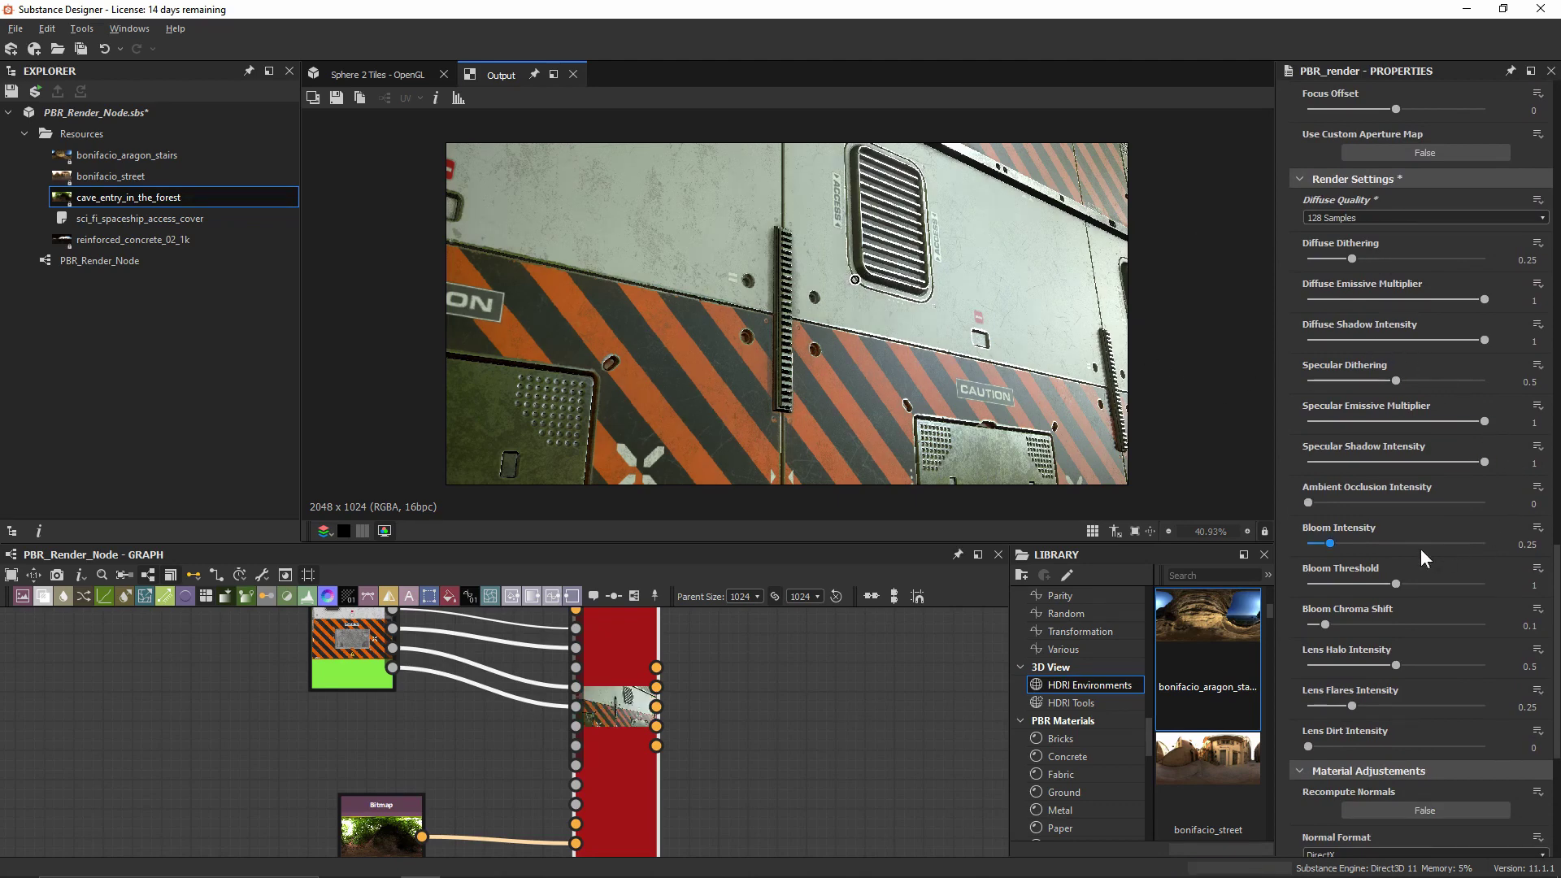
- Set the Bloom Intensity and the Bloom Threshold of the render both to 0.5
scroll(1333, 543, "up", 2)
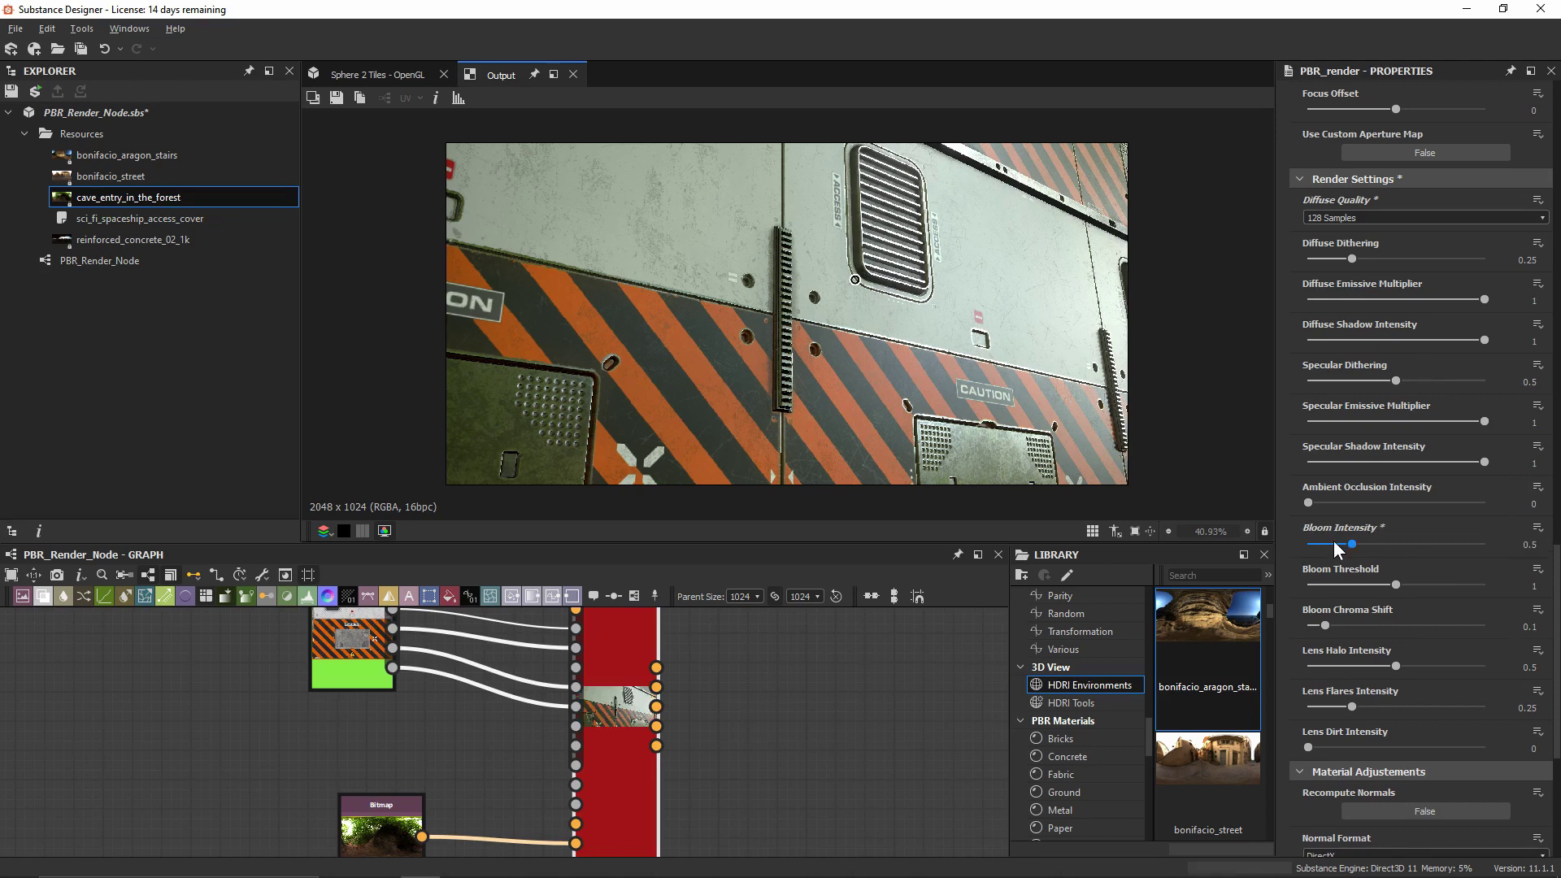
scroll(1385, 587, "down", 1)
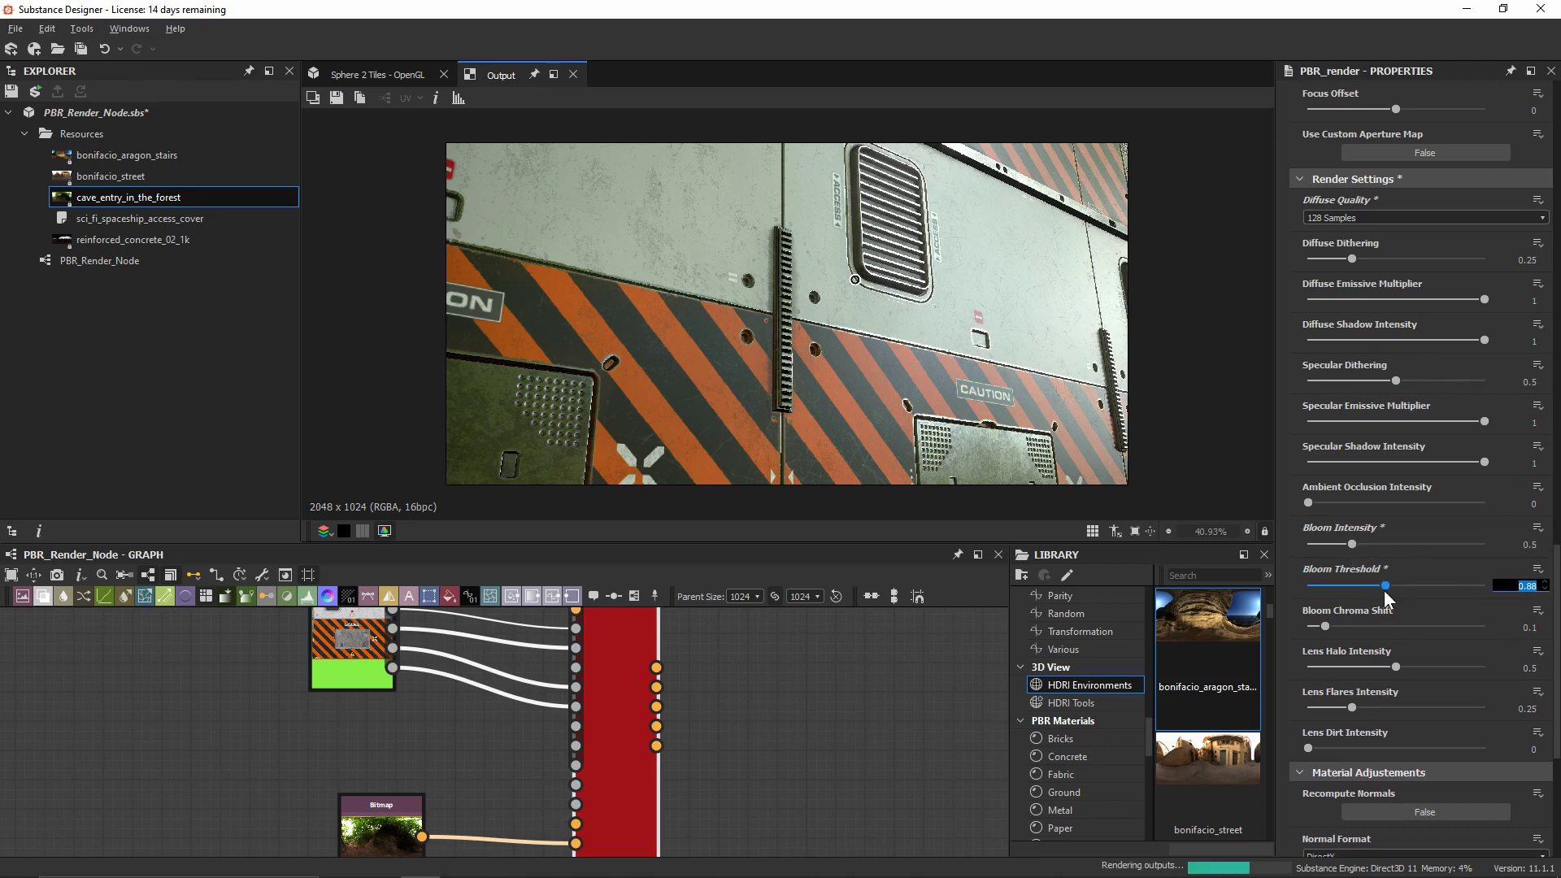
type("0.5")
key("Return")
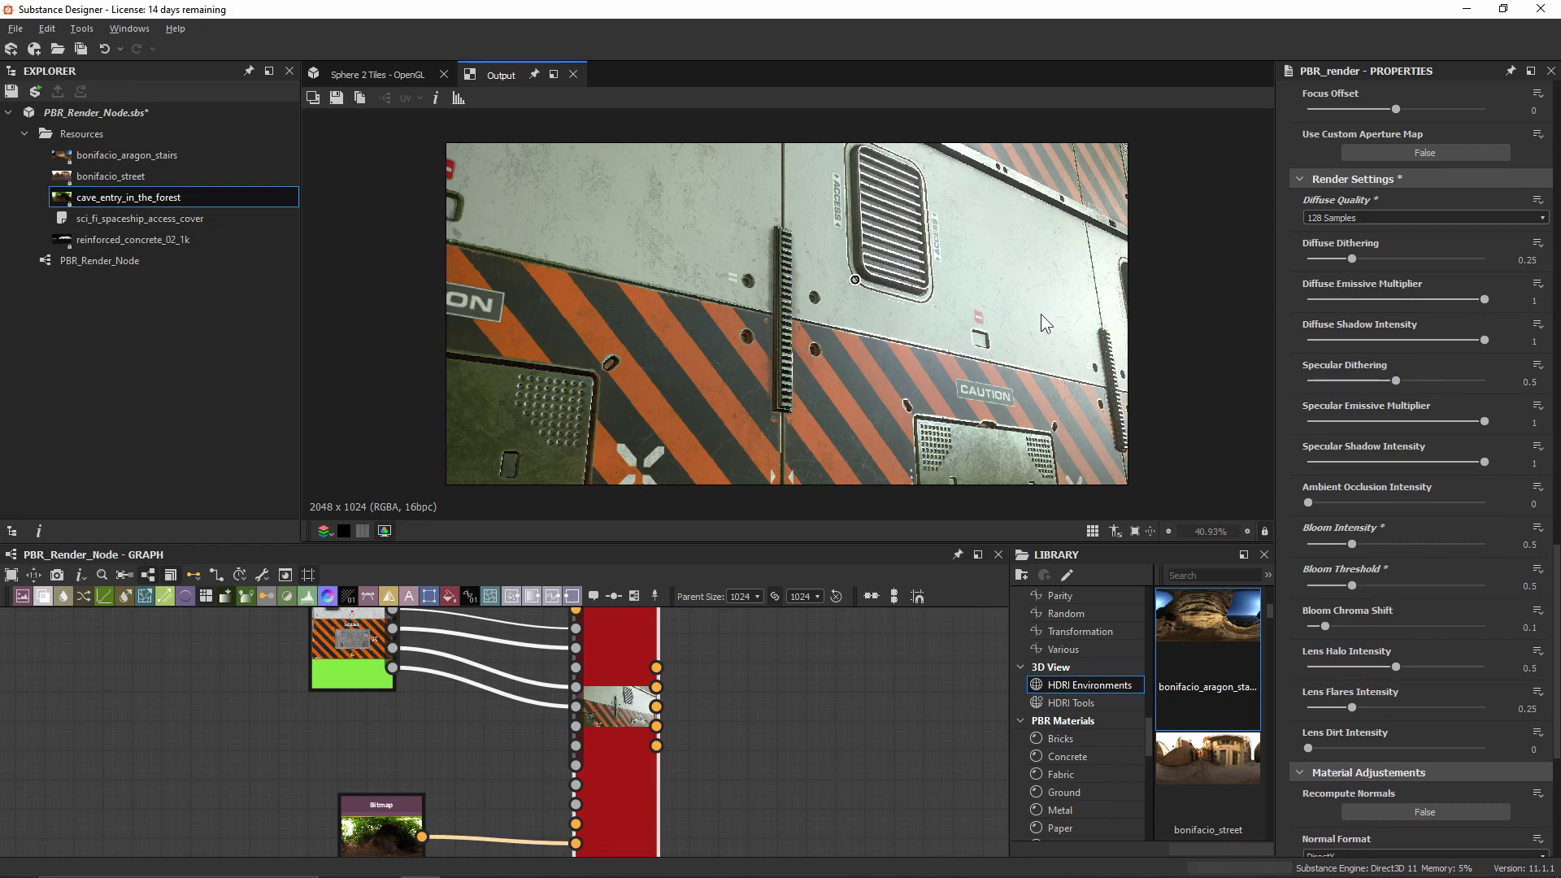
scroll(799, 708, "down", 1)
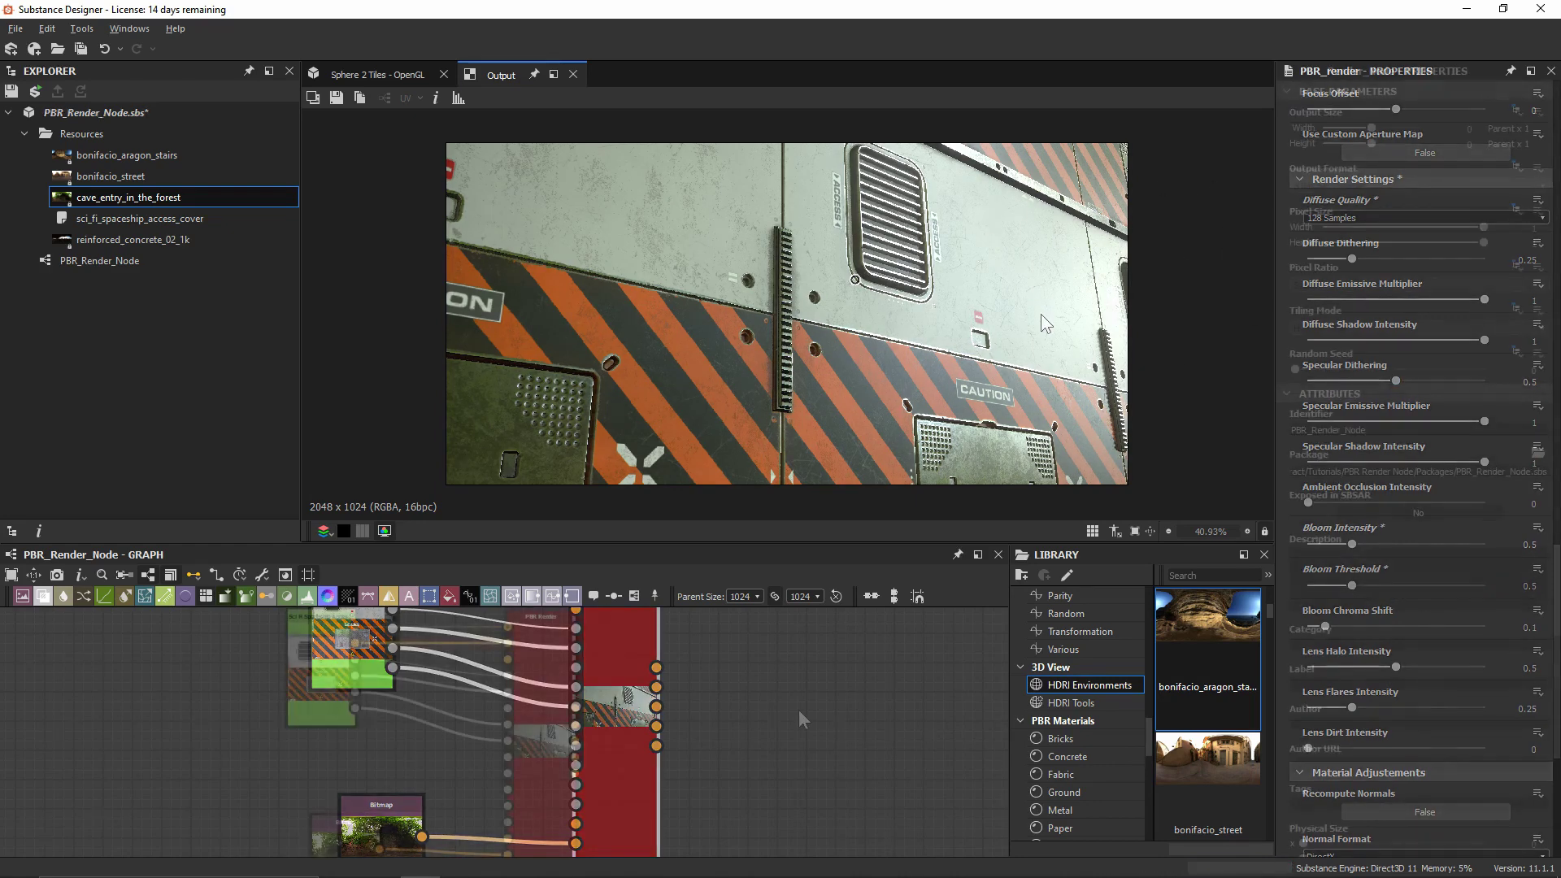
- Add a Blend node fed by the PBR Render's Beauty output and place it well clear of the render node
left_click(798, 709)
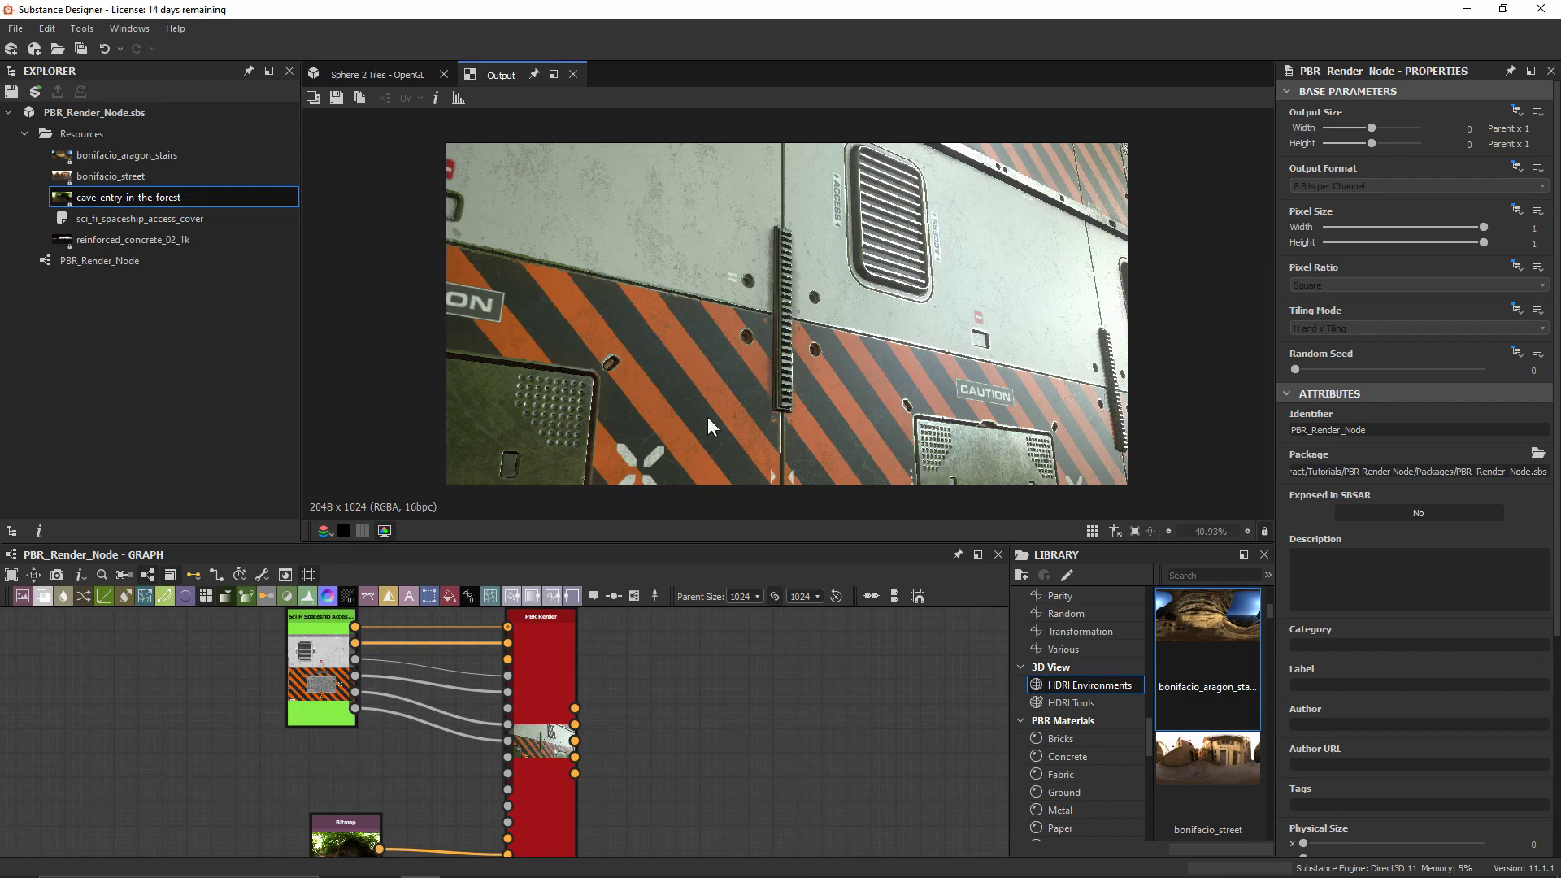
scroll(708, 696, "up", 2)
middle_click_drag(620, 715, 454, 738)
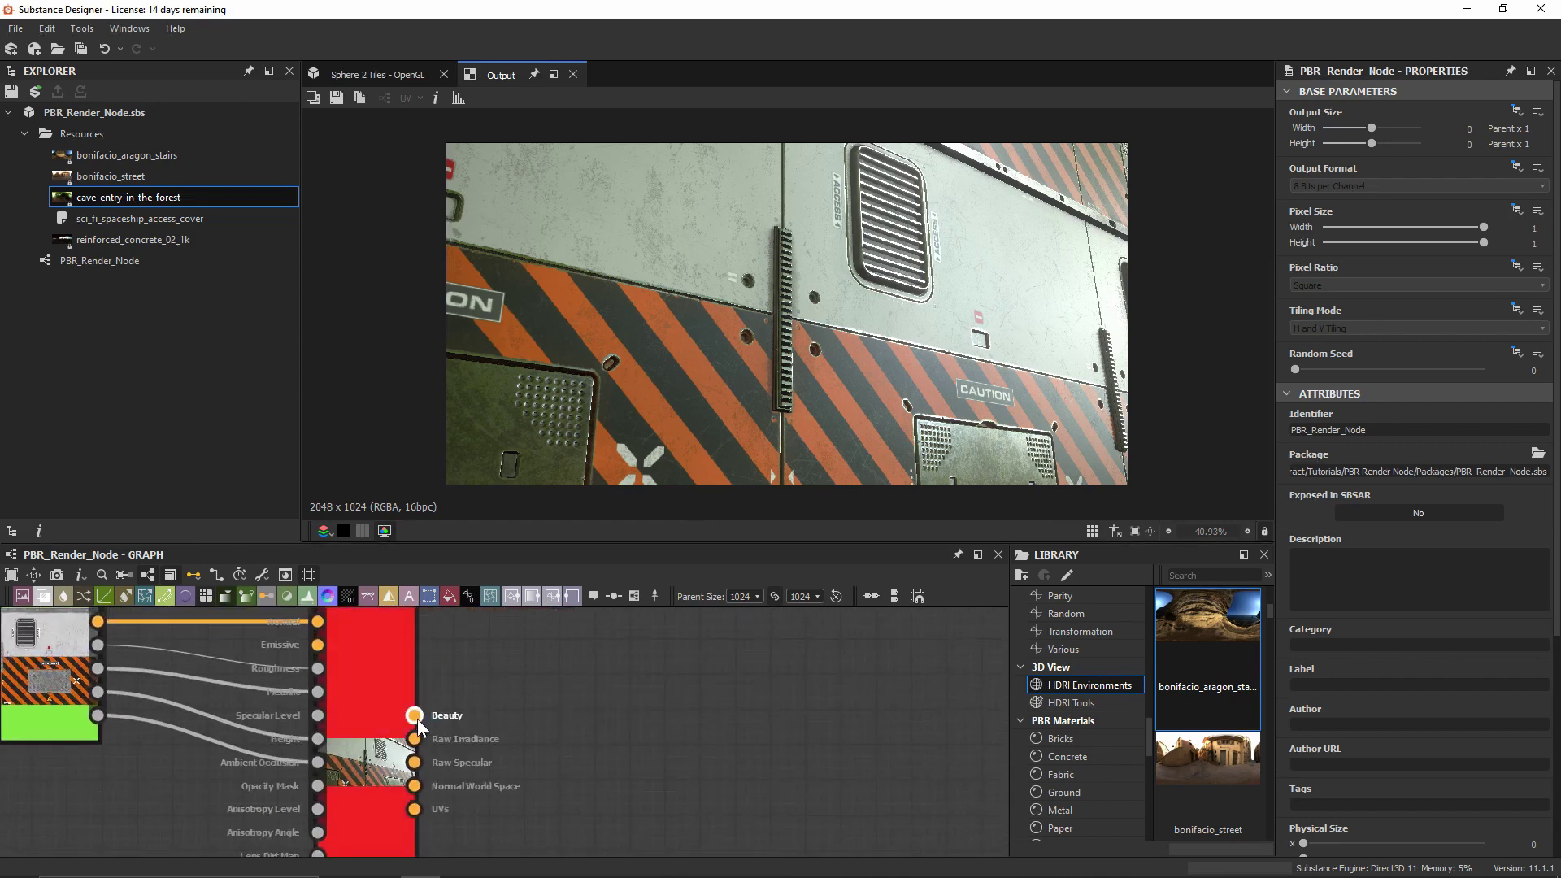
left_click_drag(414, 716, 718, 717)
type("bl")
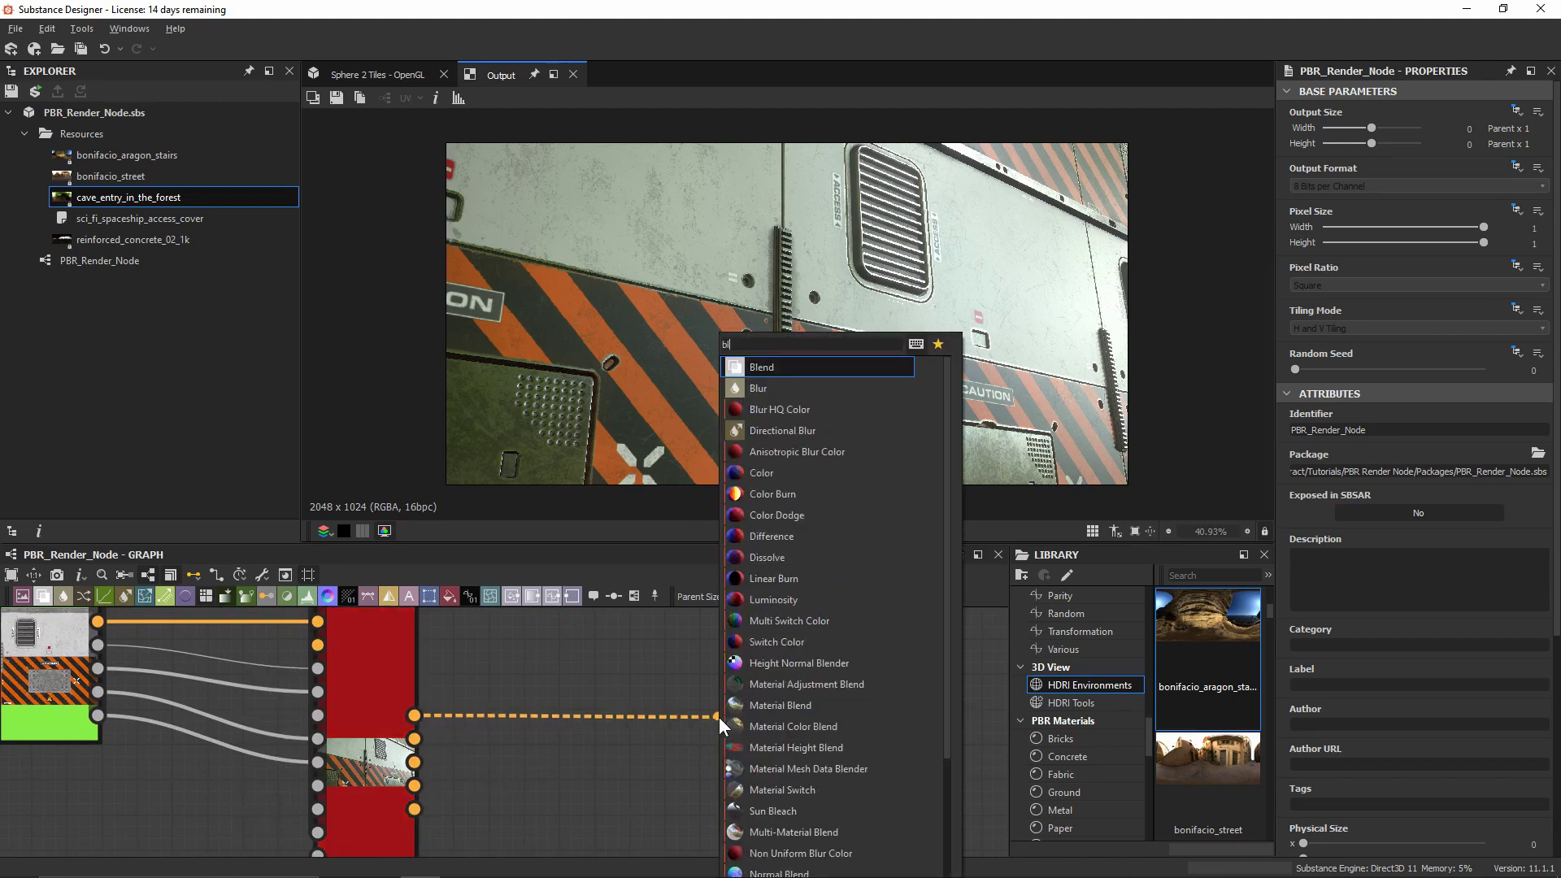
key("Return")
scroll(718, 717, "down", 2)
middle_click_drag(719, 717, 583, 773)
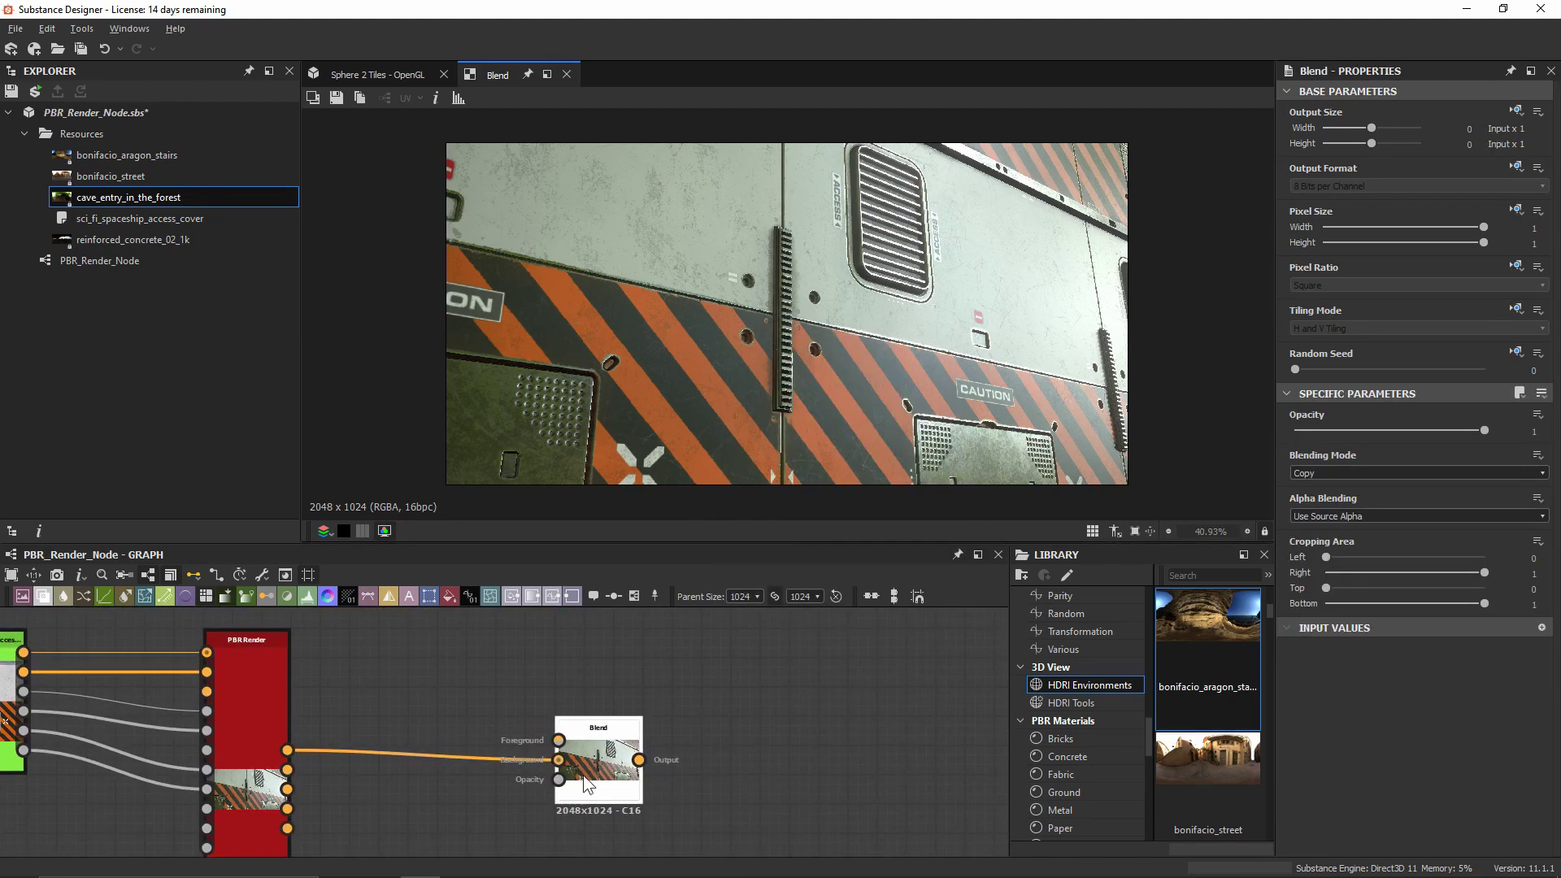
left_click_drag(594, 773, 748, 773)
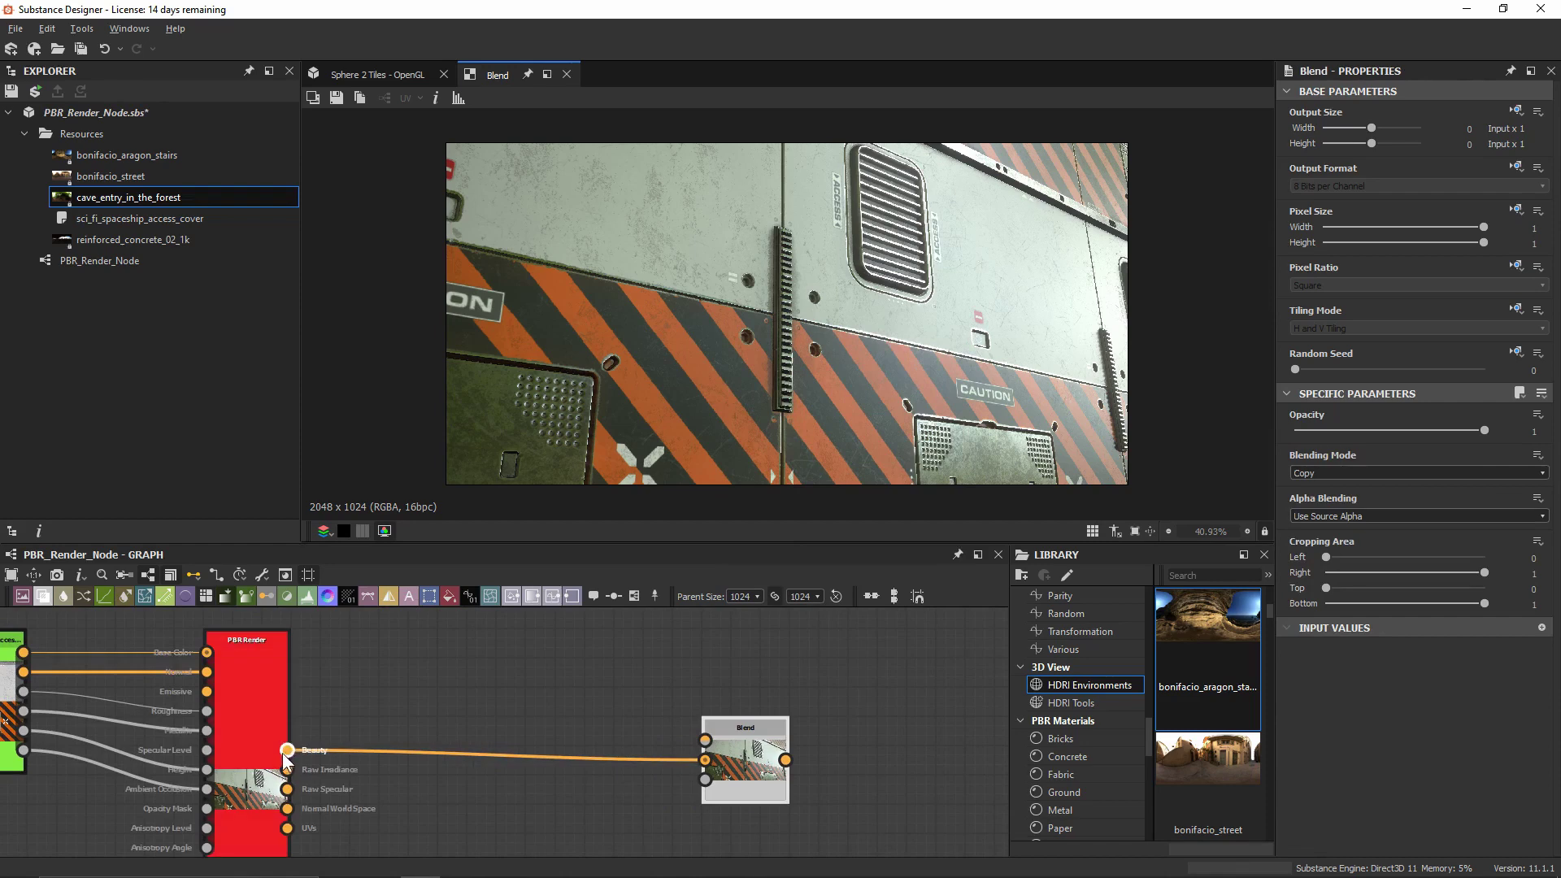
- Add a Highpass Color node fed by the Beauty output, placed between the PBR Render and Blend nodes
left_click_drag(287, 750, 329, 679)
type("high")
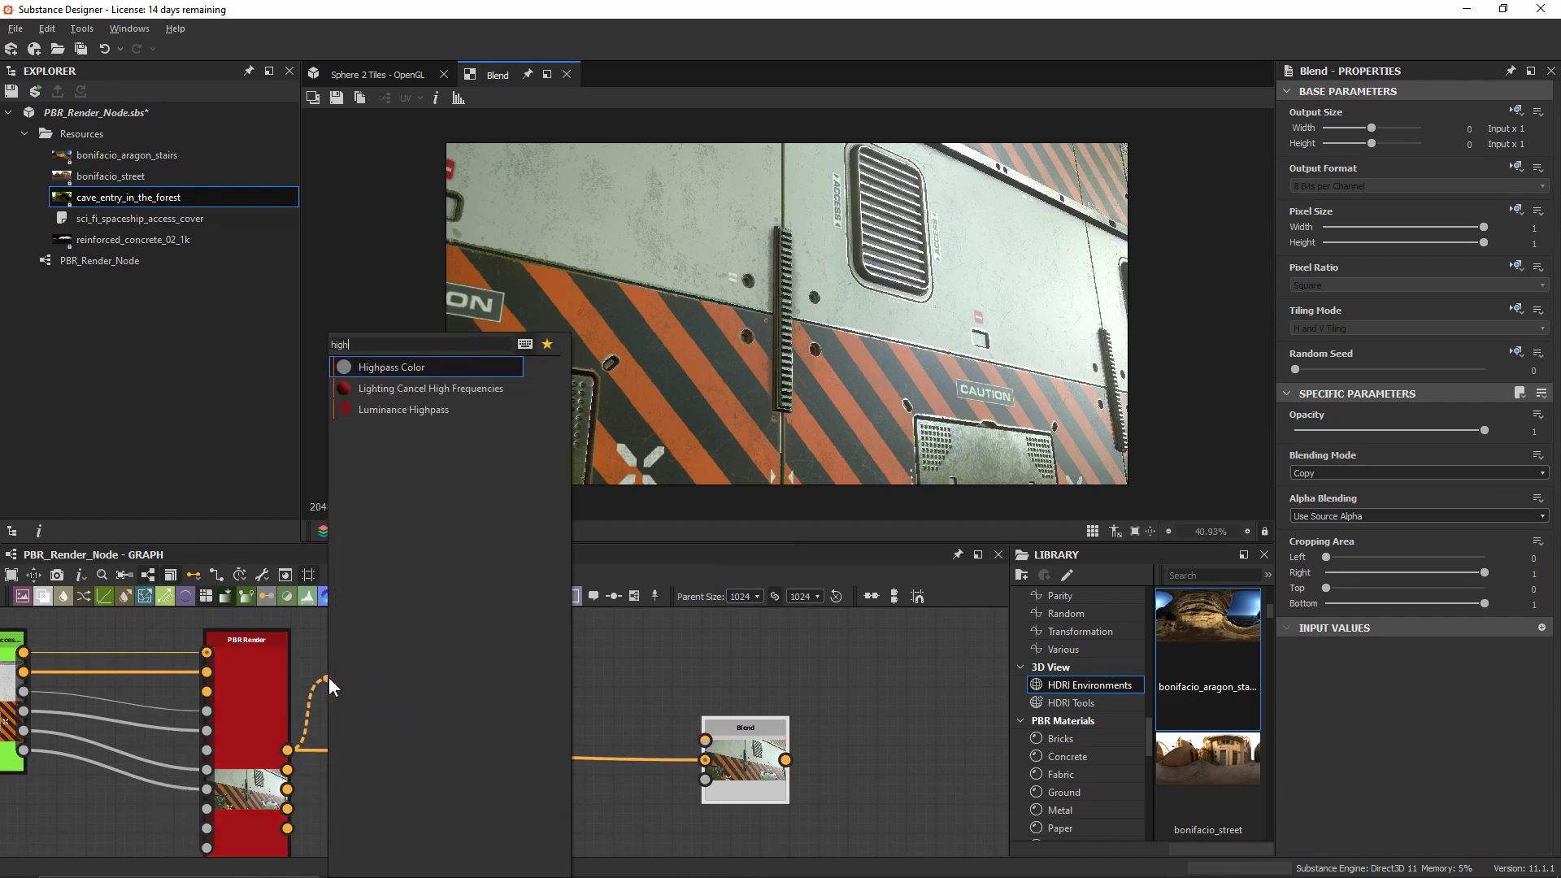
key("Return")
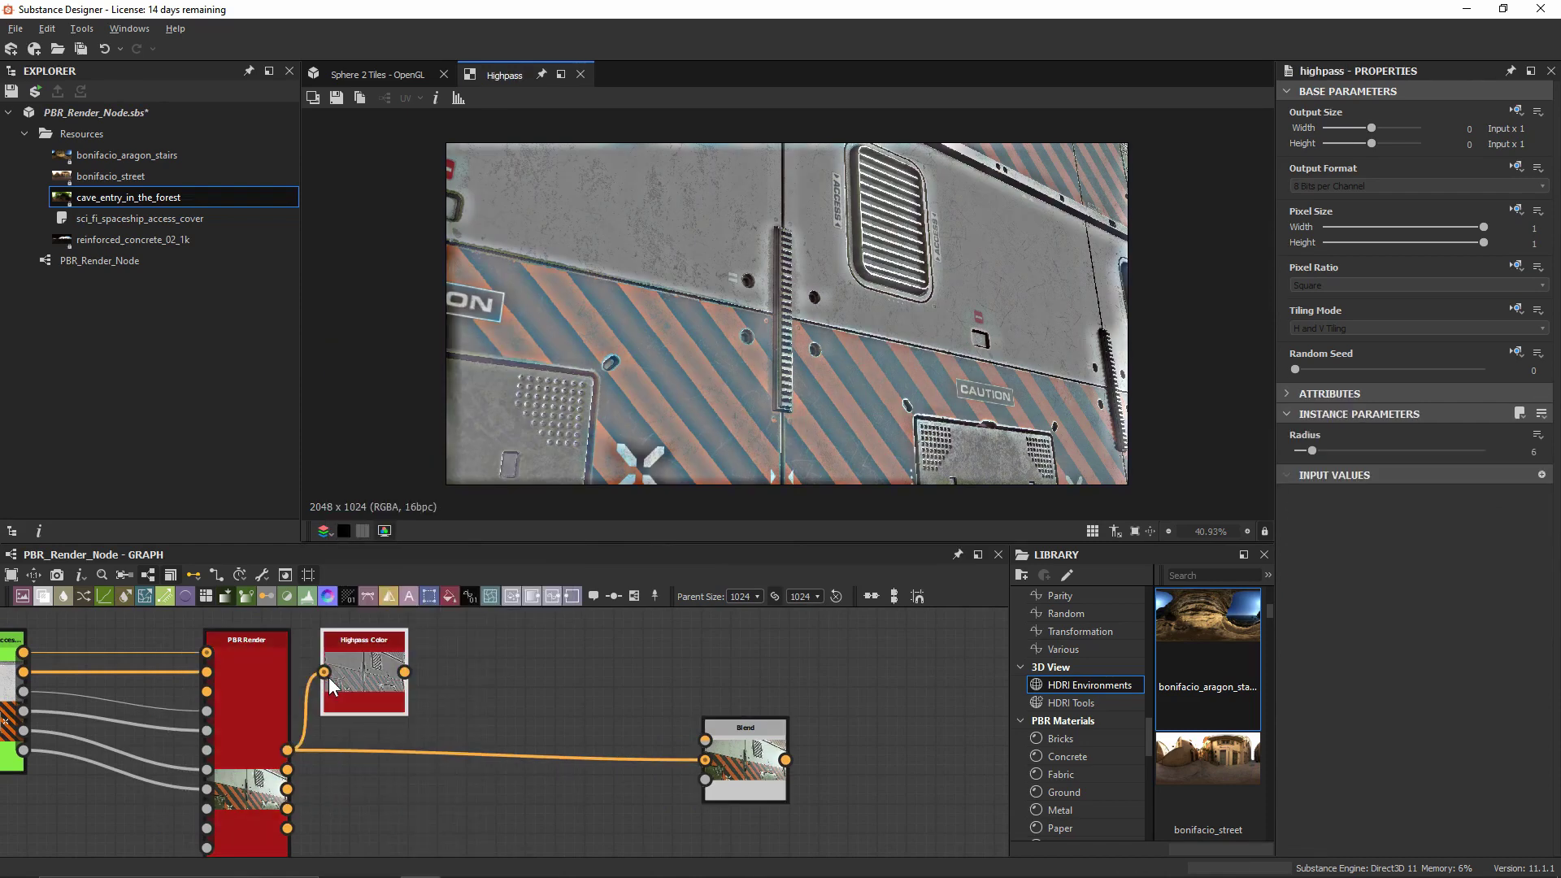
left_click_drag(367, 697, 456, 698)
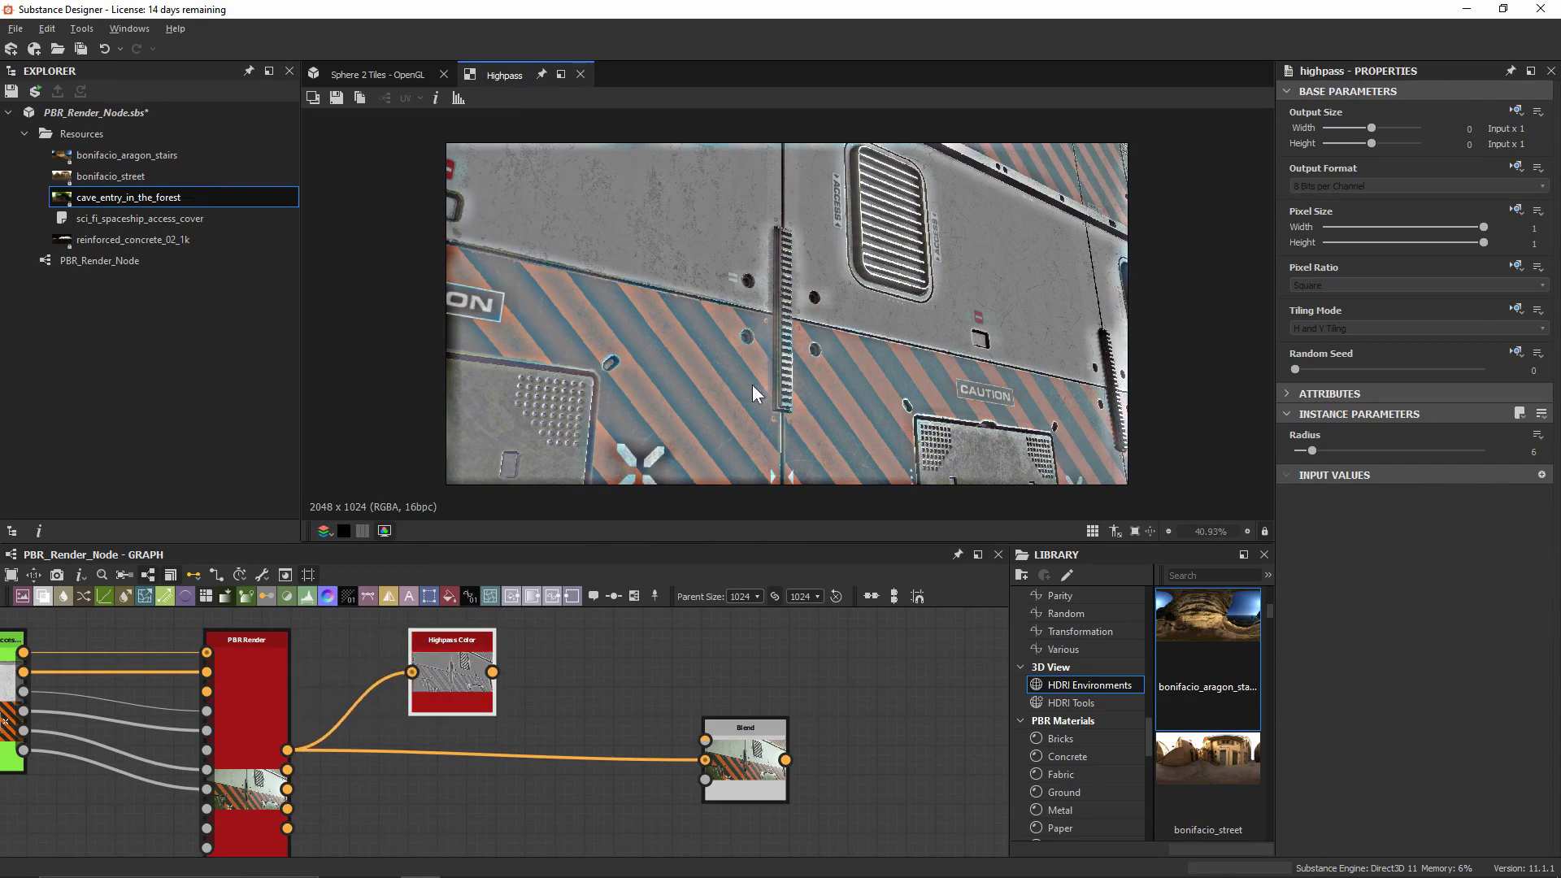
- Add a Sharpen node after the Highpass Color node and set its intensity to 0.1
key("space")
type("sharpen")
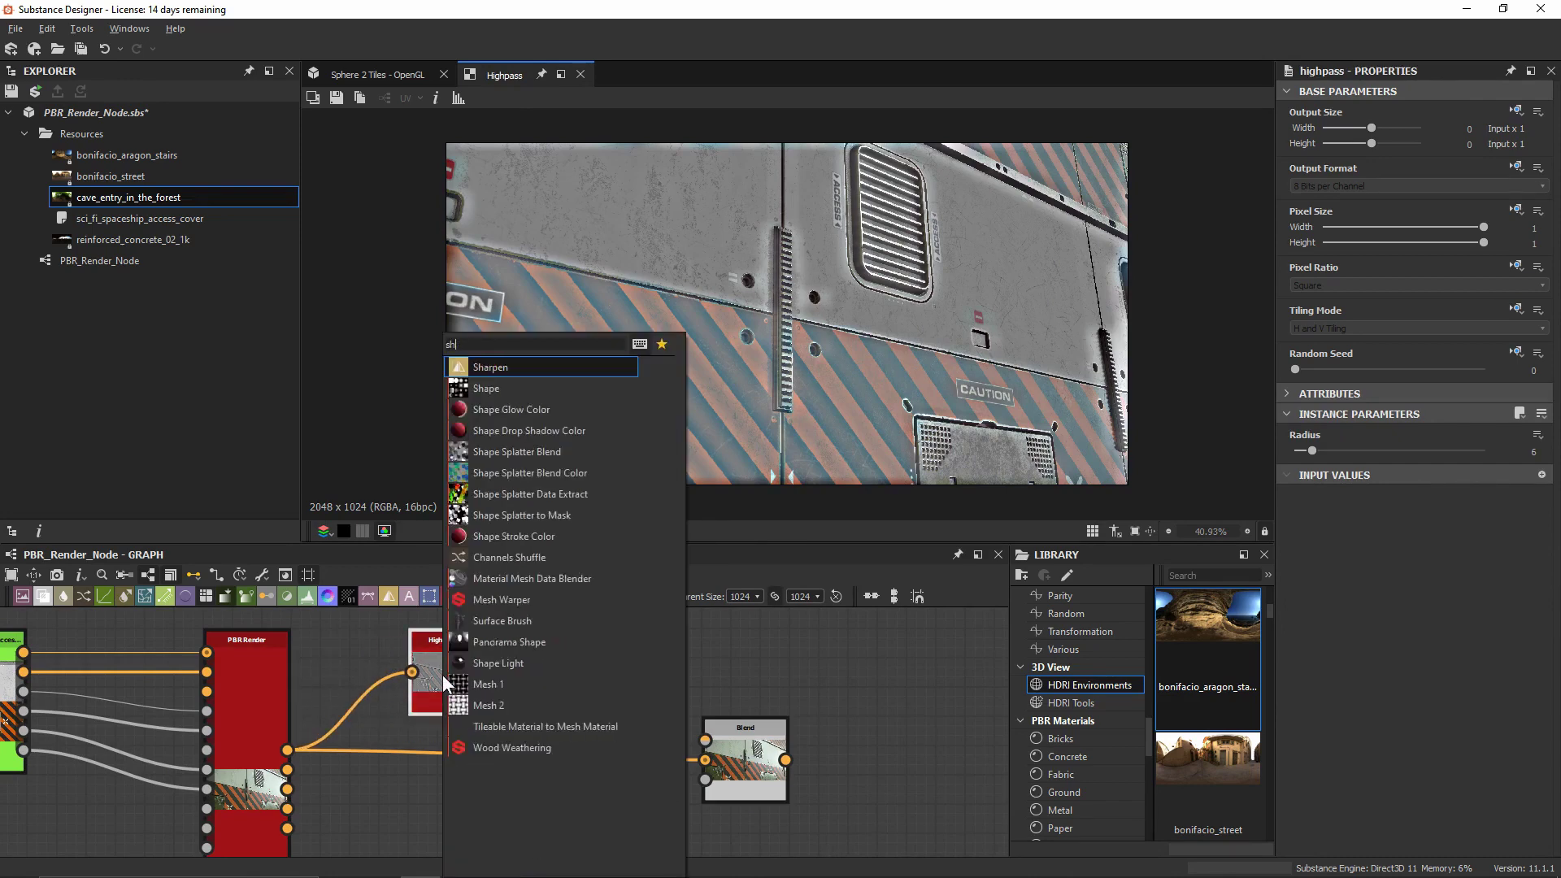
key("Return")
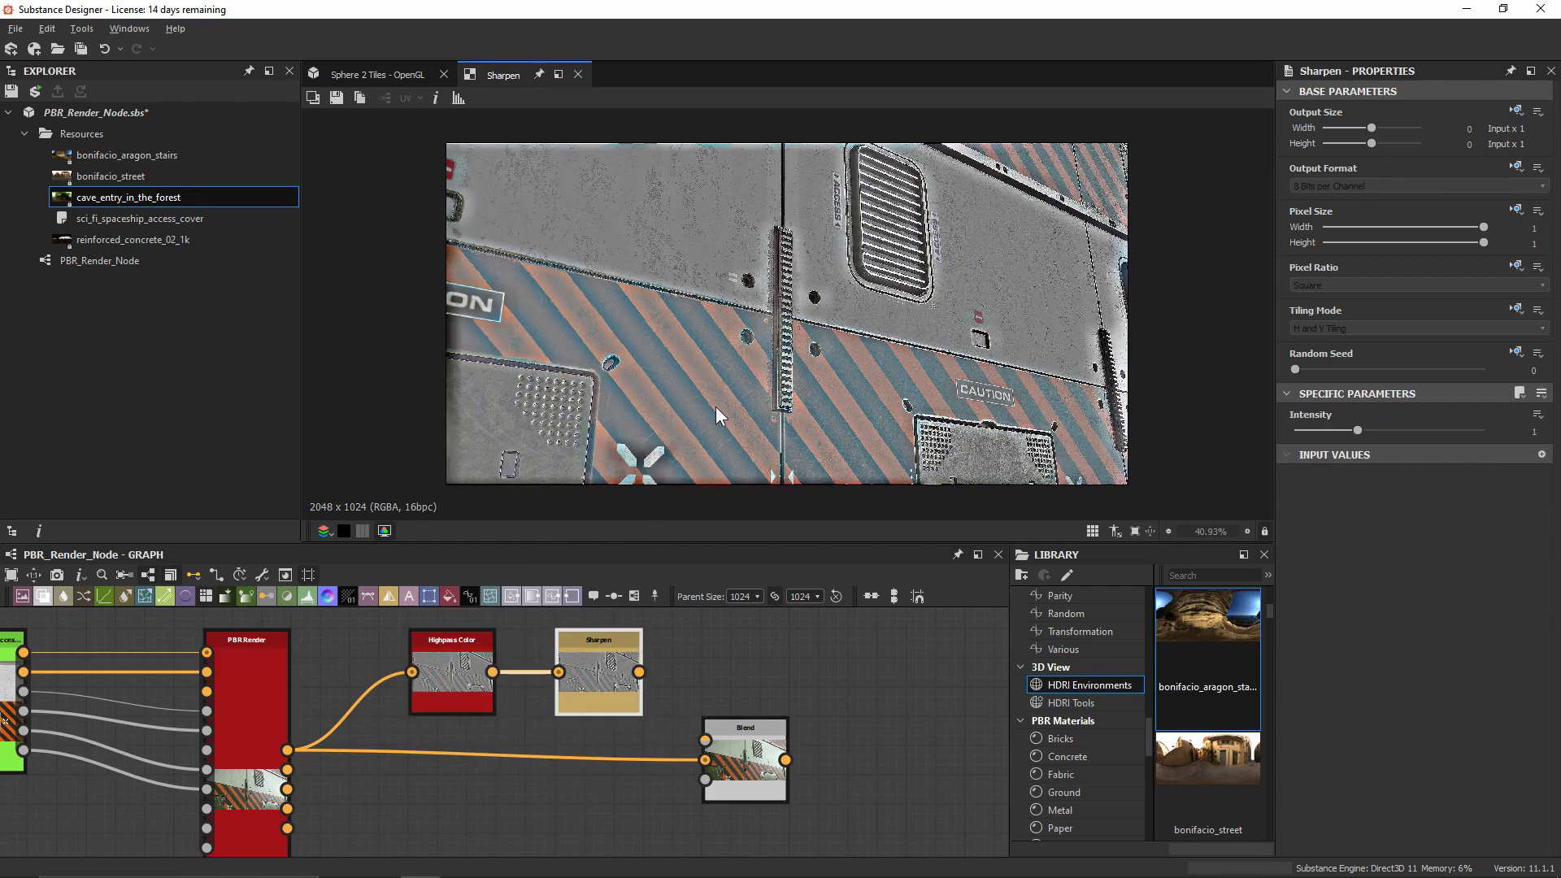
left_click(1353, 435)
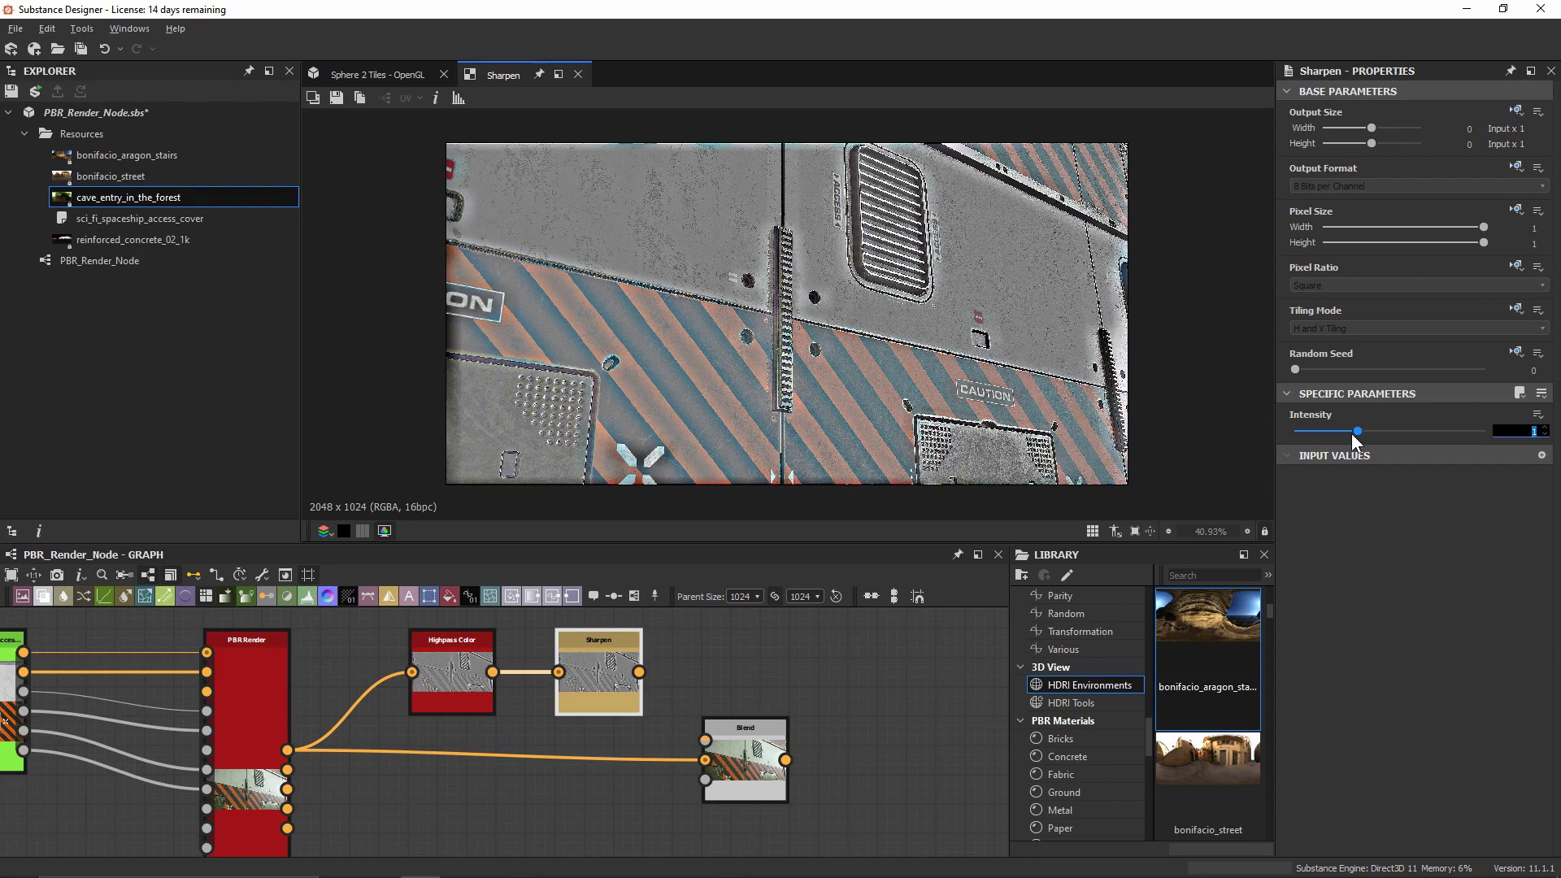
type("0.1")
key("Return")
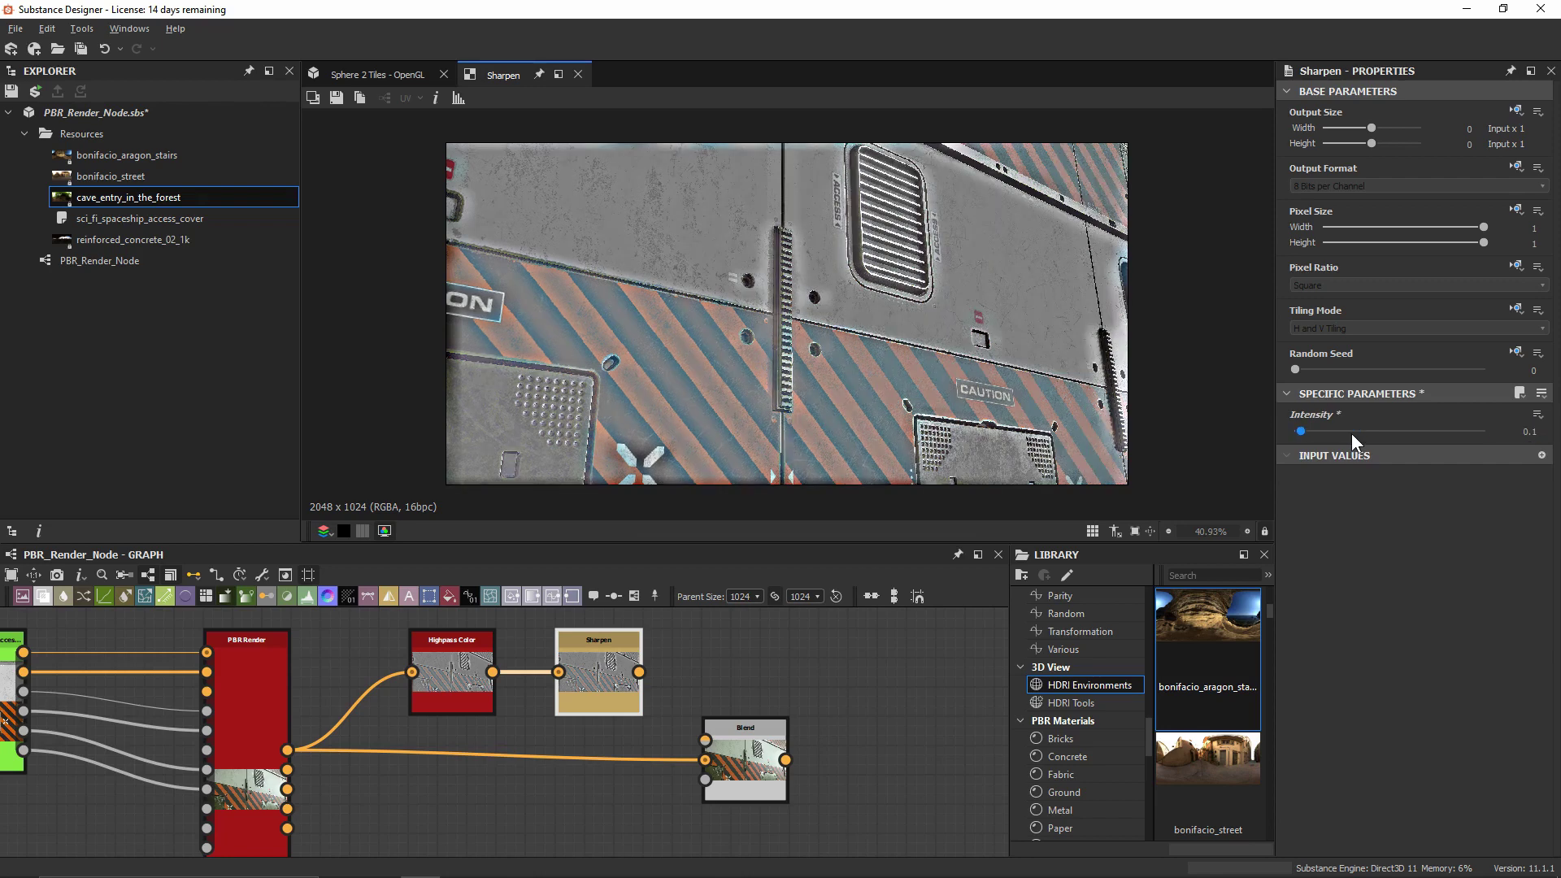
- Connect the Sharpen output to the Blend foreground and blend it in Overlay mode at 0.5 opacity
left_click_drag(640, 671, 738, 756)
left_click(748, 771)
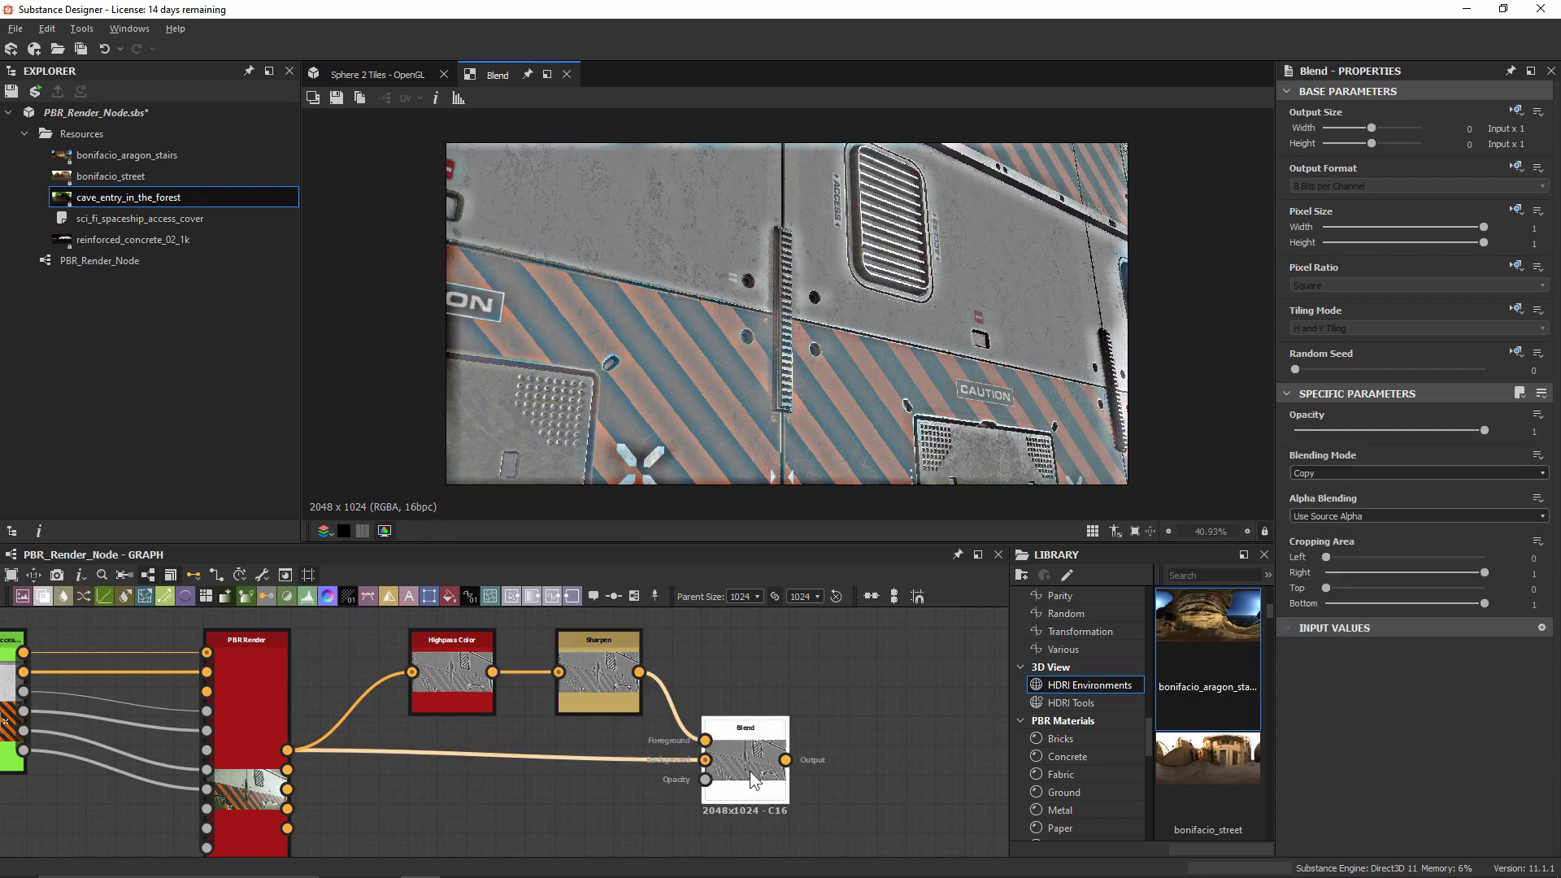
left_click(1374, 473)
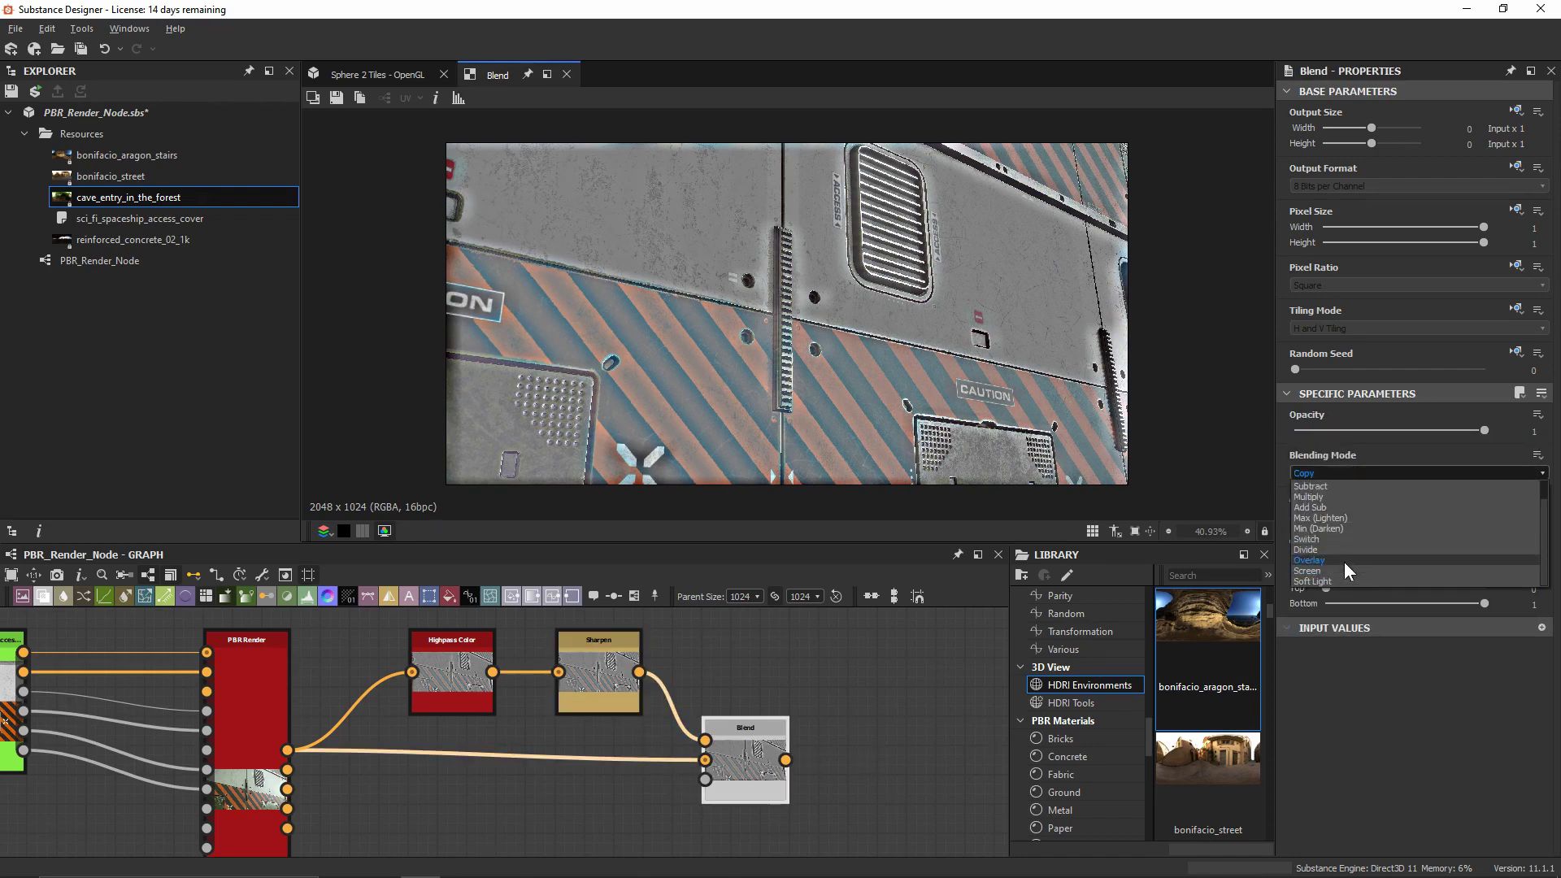
left_click(1345, 561)
mouse_move(1376, 439)
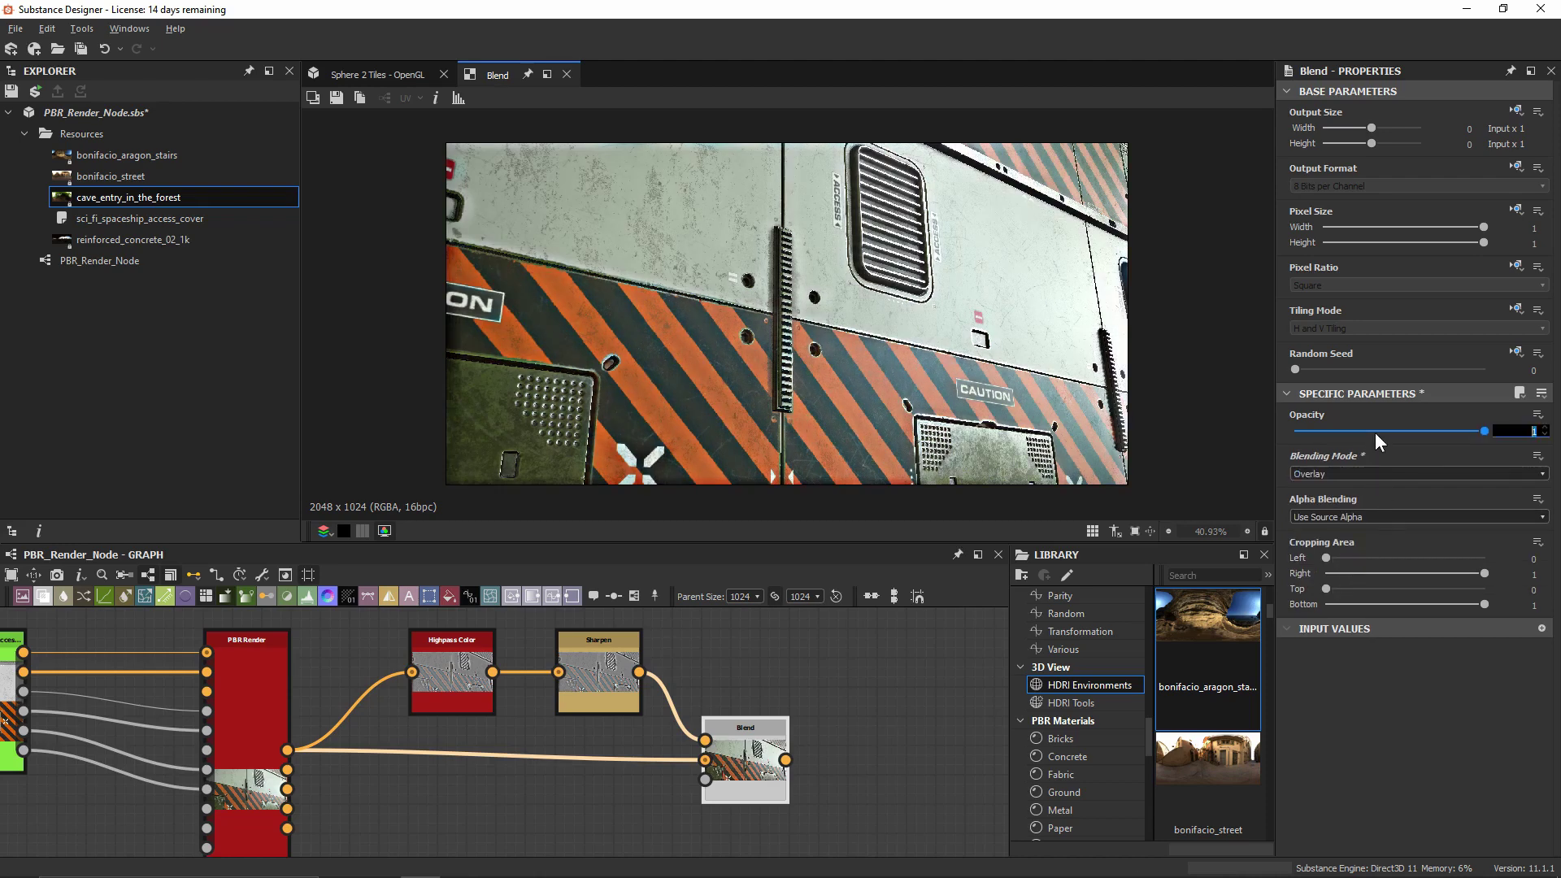
type("0.5")
key("Return")
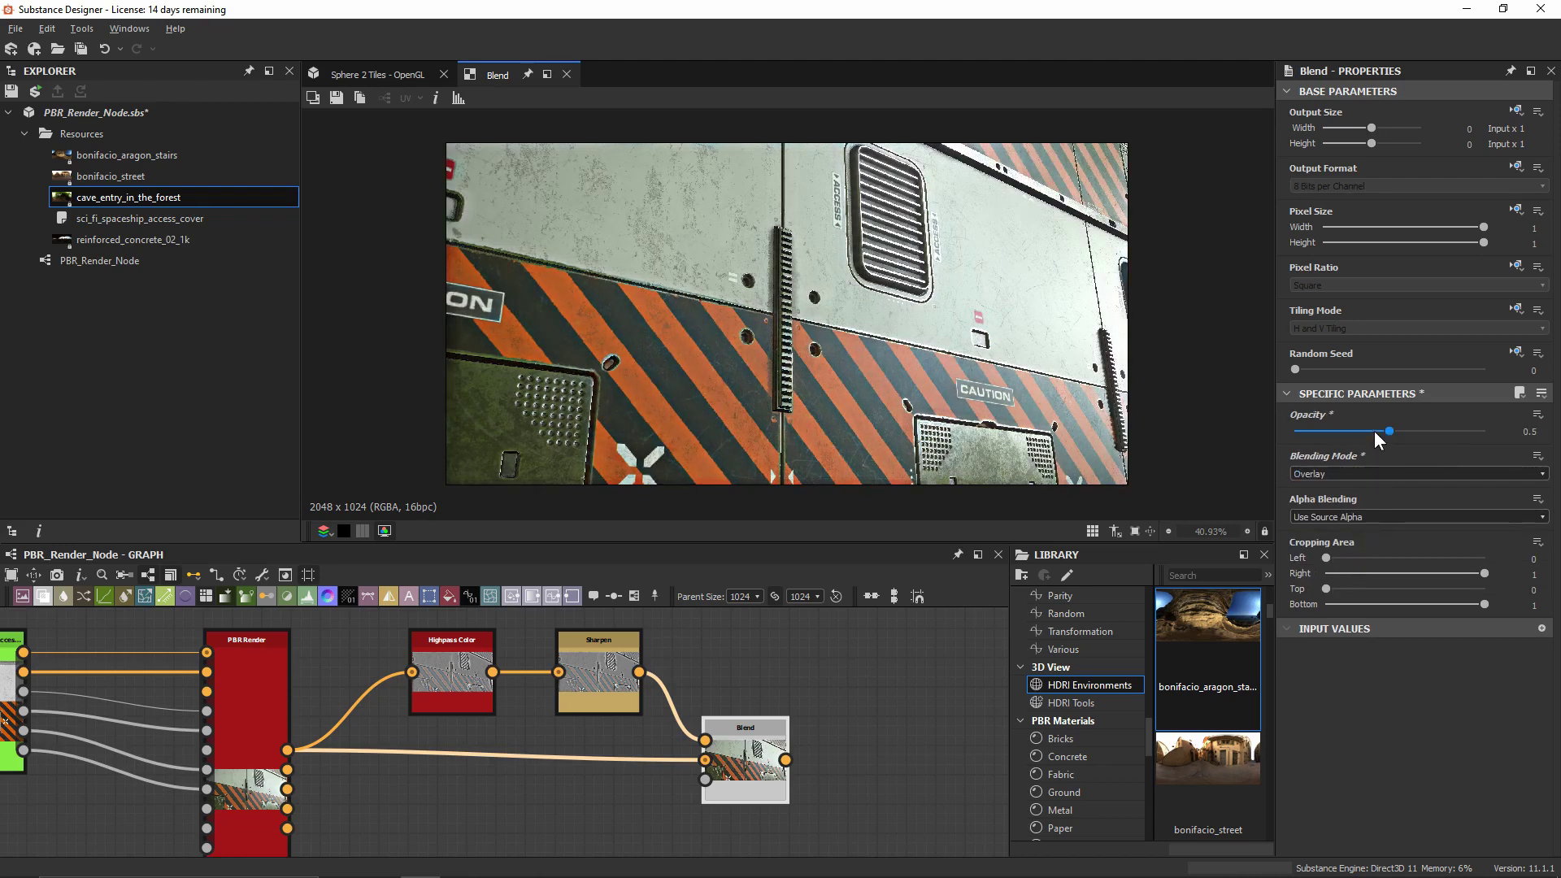
- Compare the sharpened Blend result with the original PBR Render output in the 2D preview
scroll(836, 333, "up", 1)
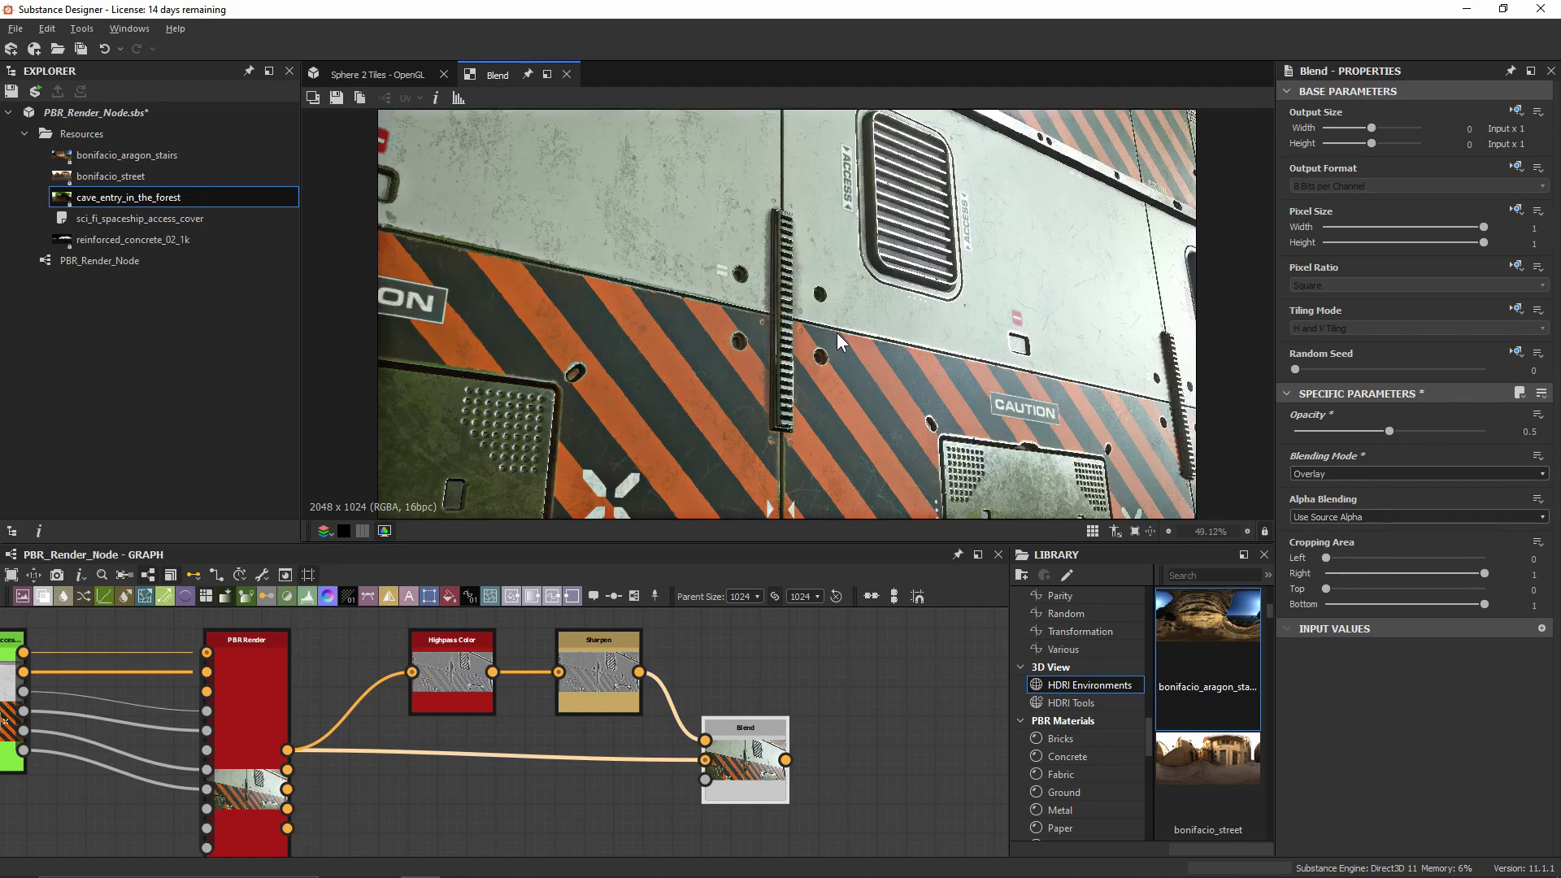
double_click(276, 752)
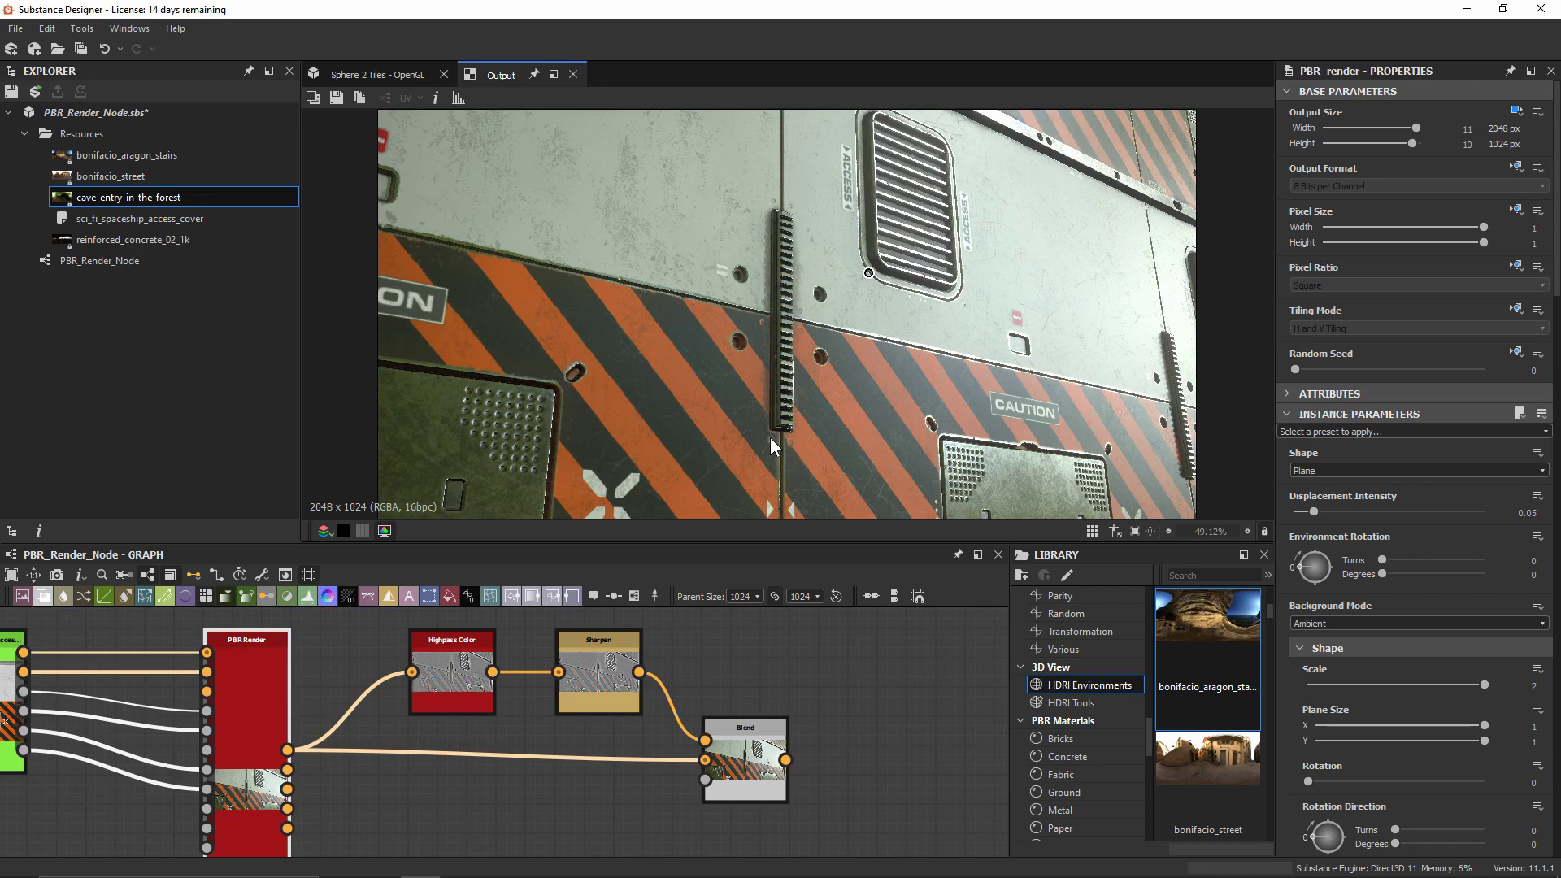
left_click(743, 752)
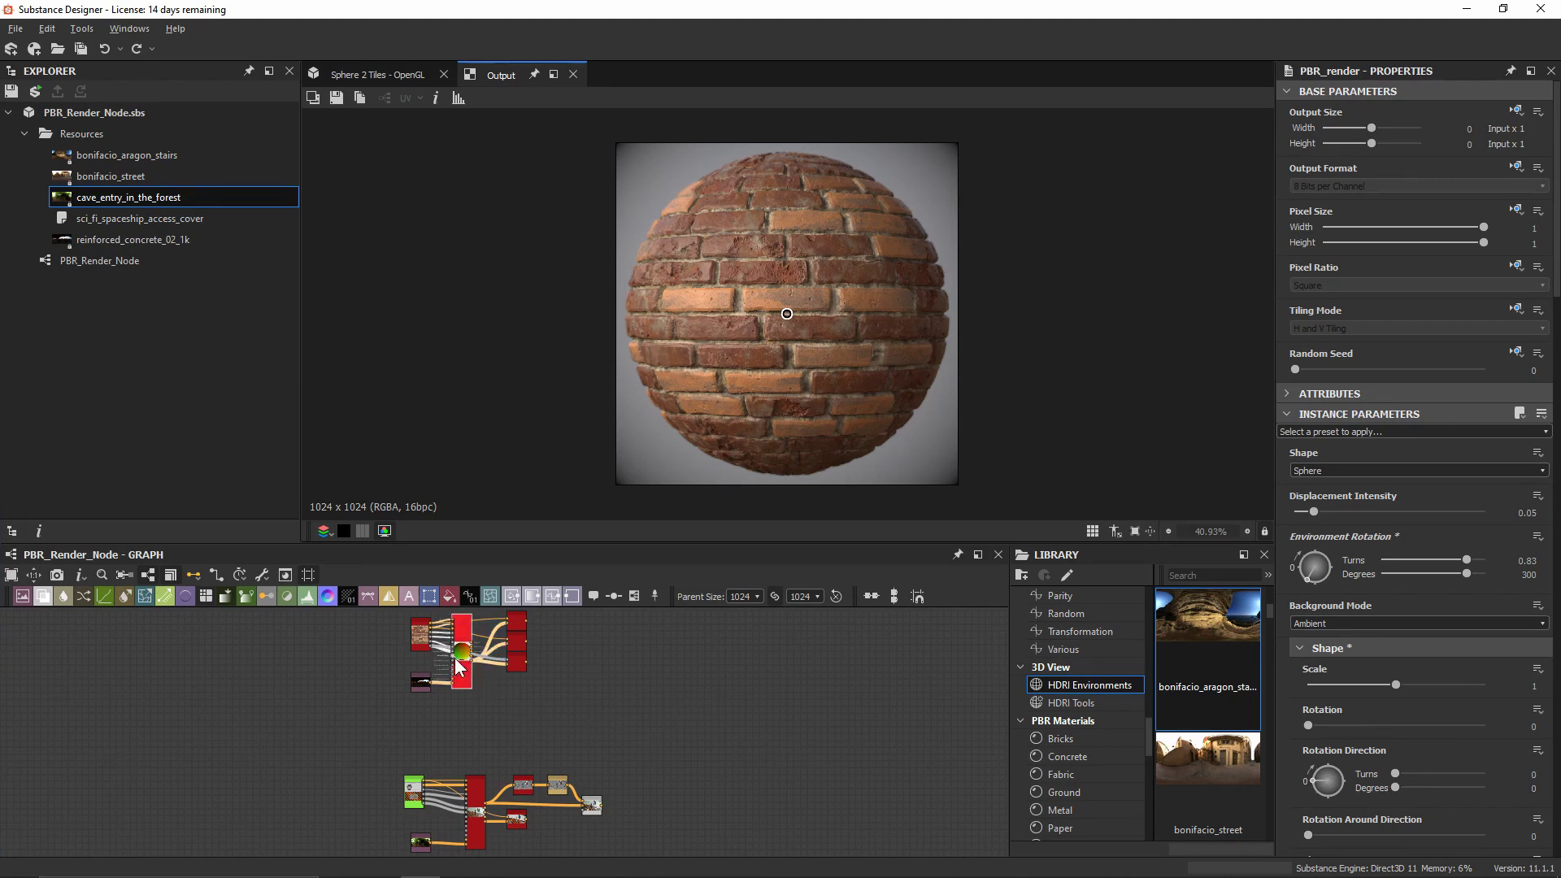
- Try the Plane - Close Up and Sphere - Default Position presets on the brick PBR Render node, and undo both
scroll(464, 655, "up", 3)
scroll(454, 699, "up", 2)
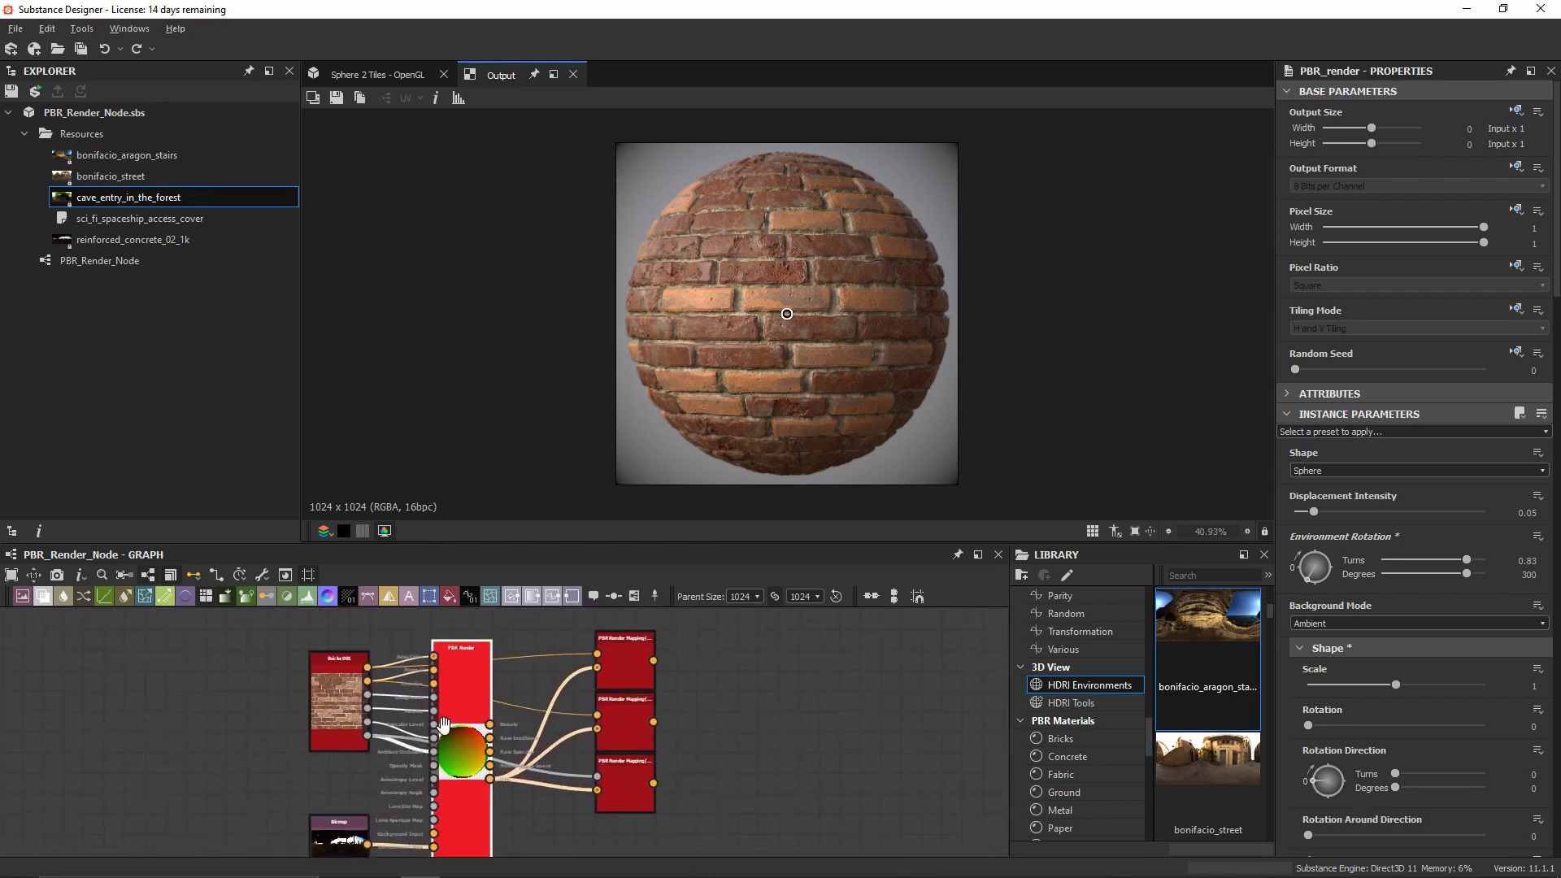
middle_click_drag(453, 700, 462, 679)
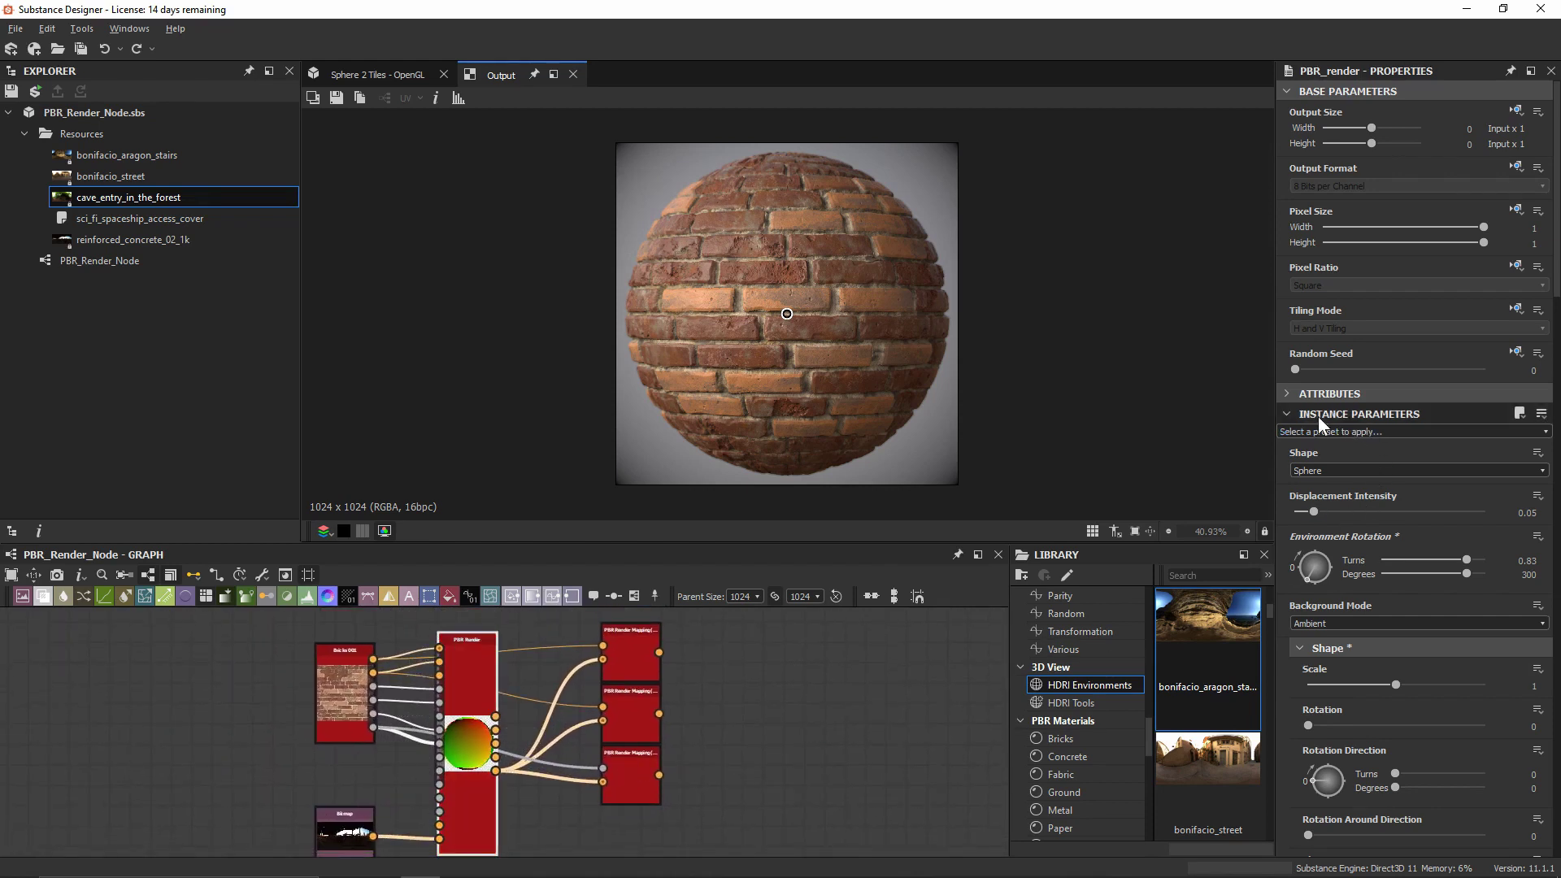
left_click(1369, 433)
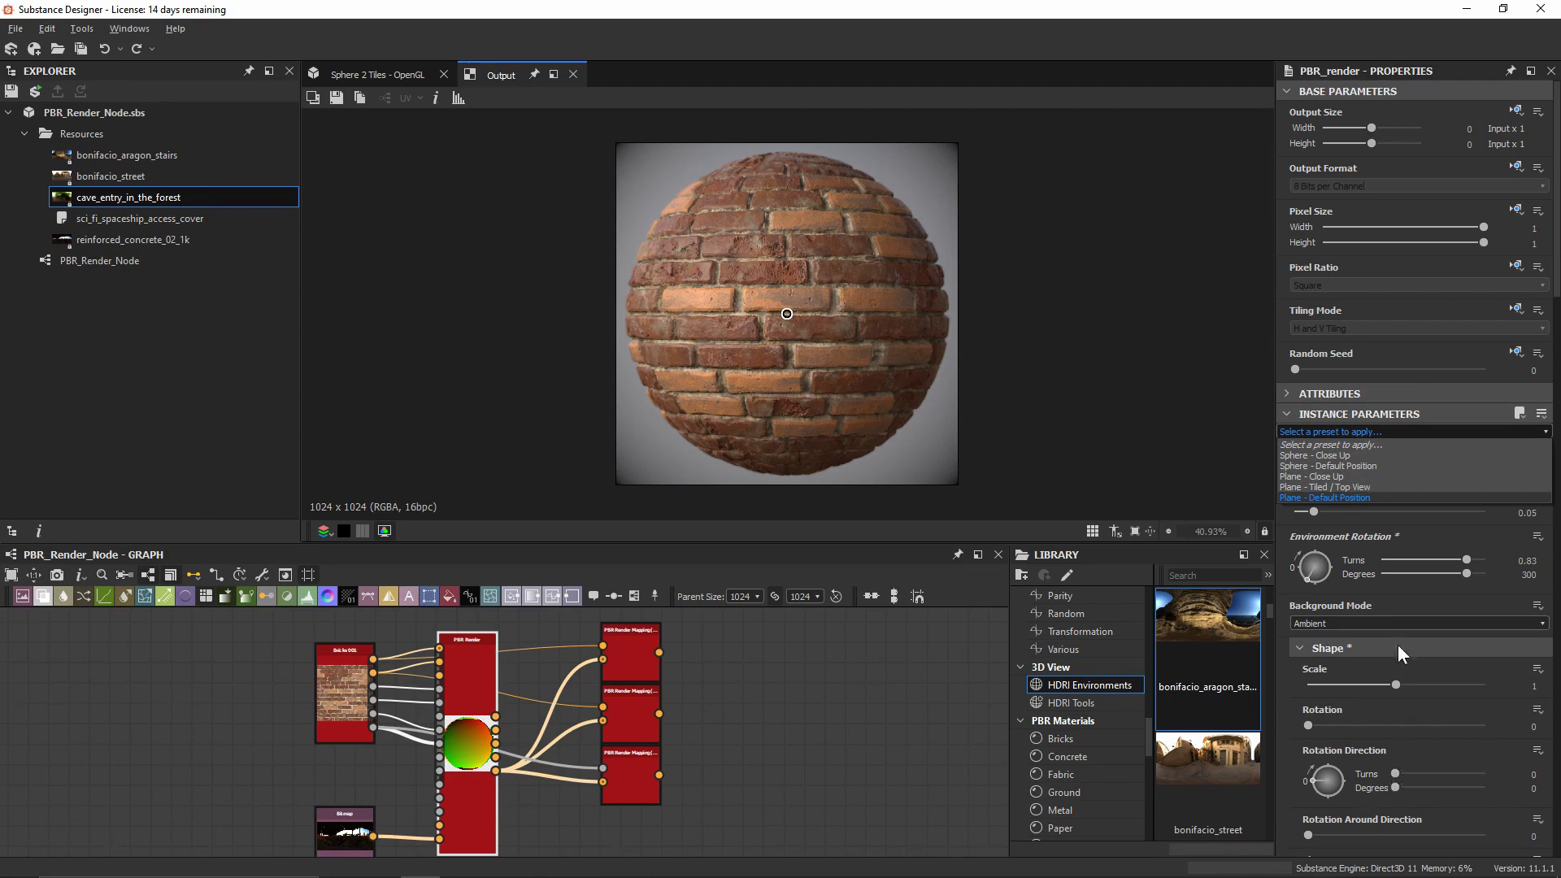
left_click(1344, 476)
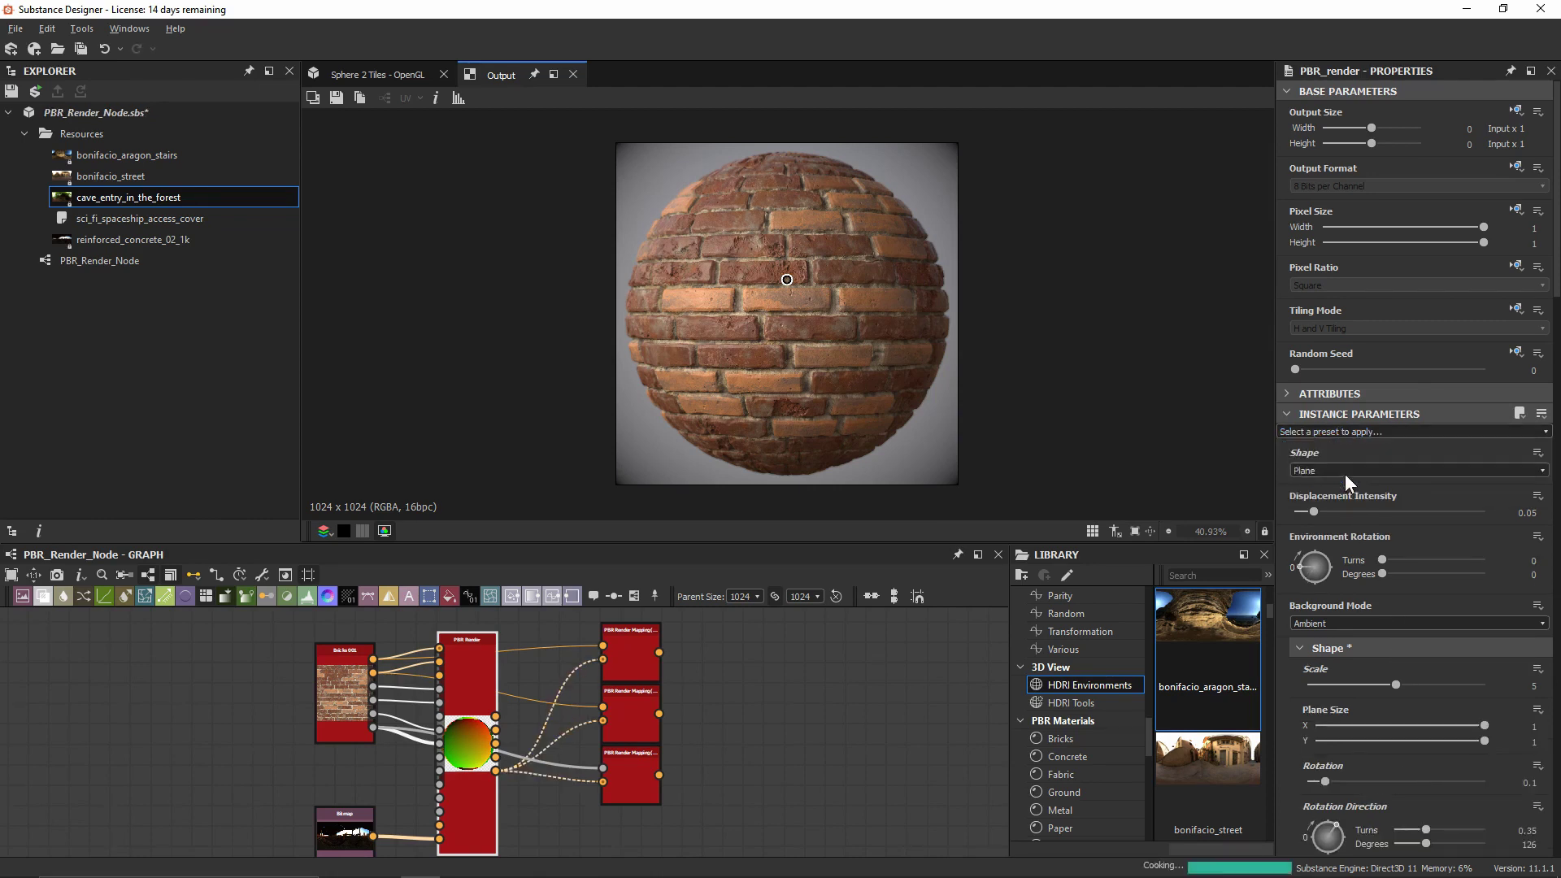
left_click(1337, 431)
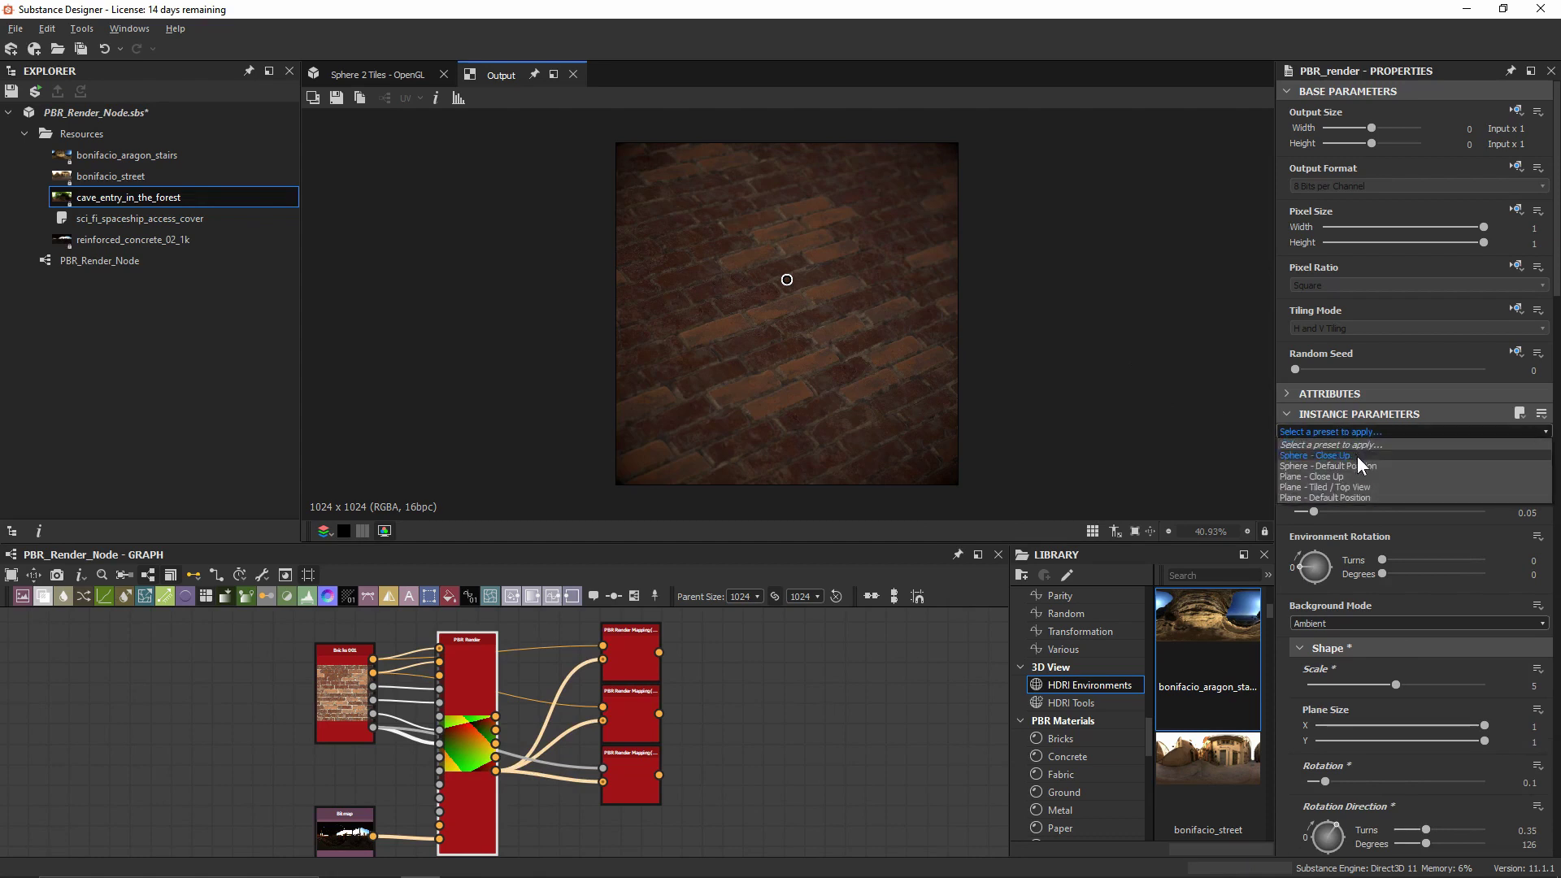
left_click(1358, 464)
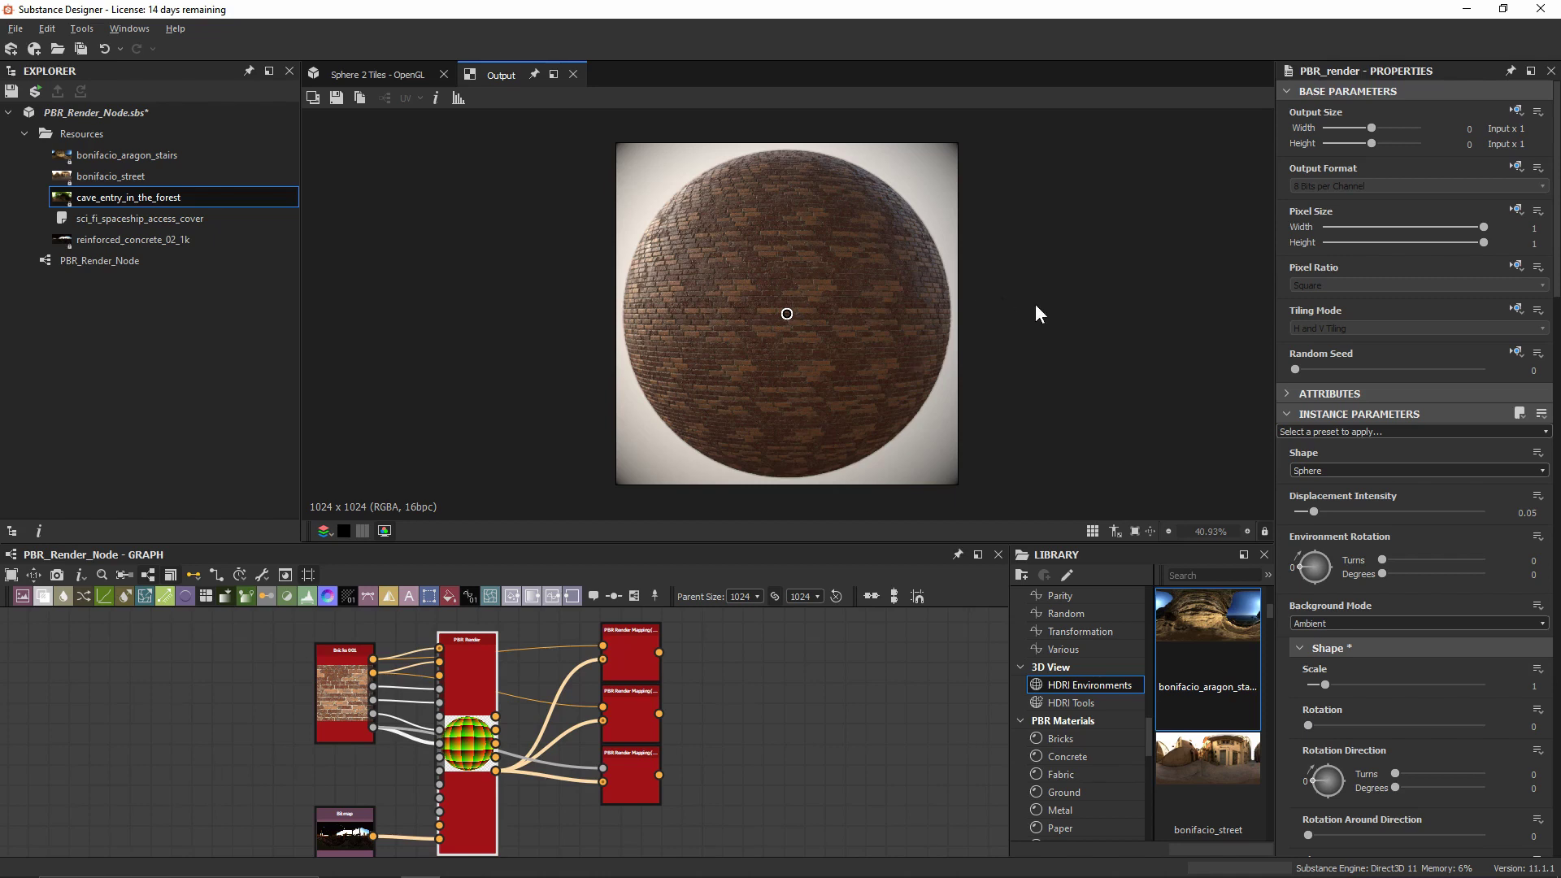
key("ctrl+z")
key("ctrl+z")
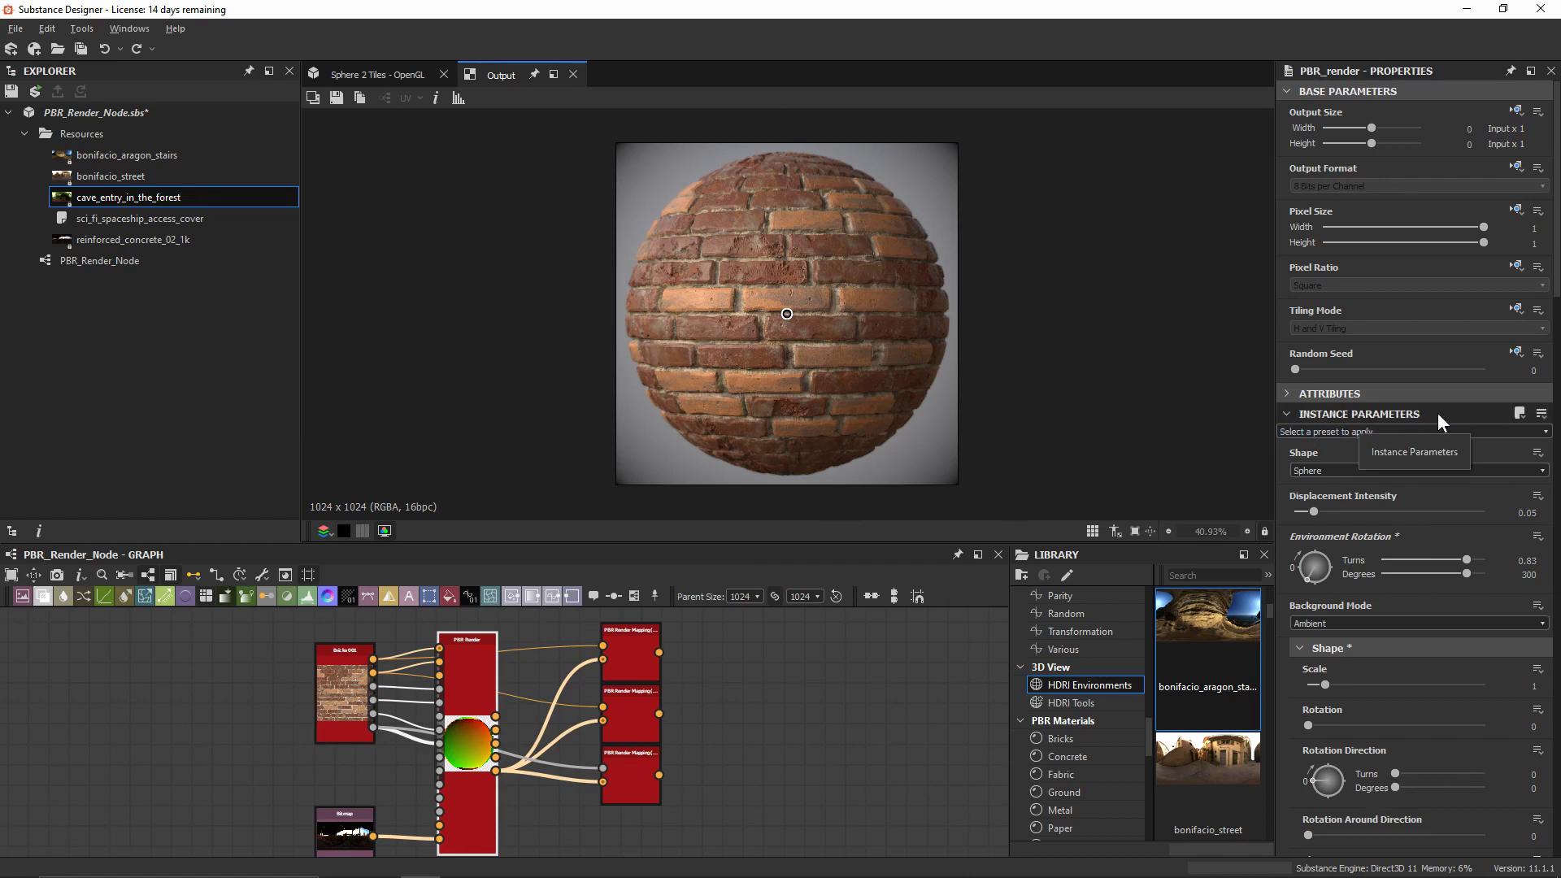
- Save the brick PBR Render node's instance parameters as a preset file named PBR_Sphere_Render in the Presets folder
left_click(1517, 413)
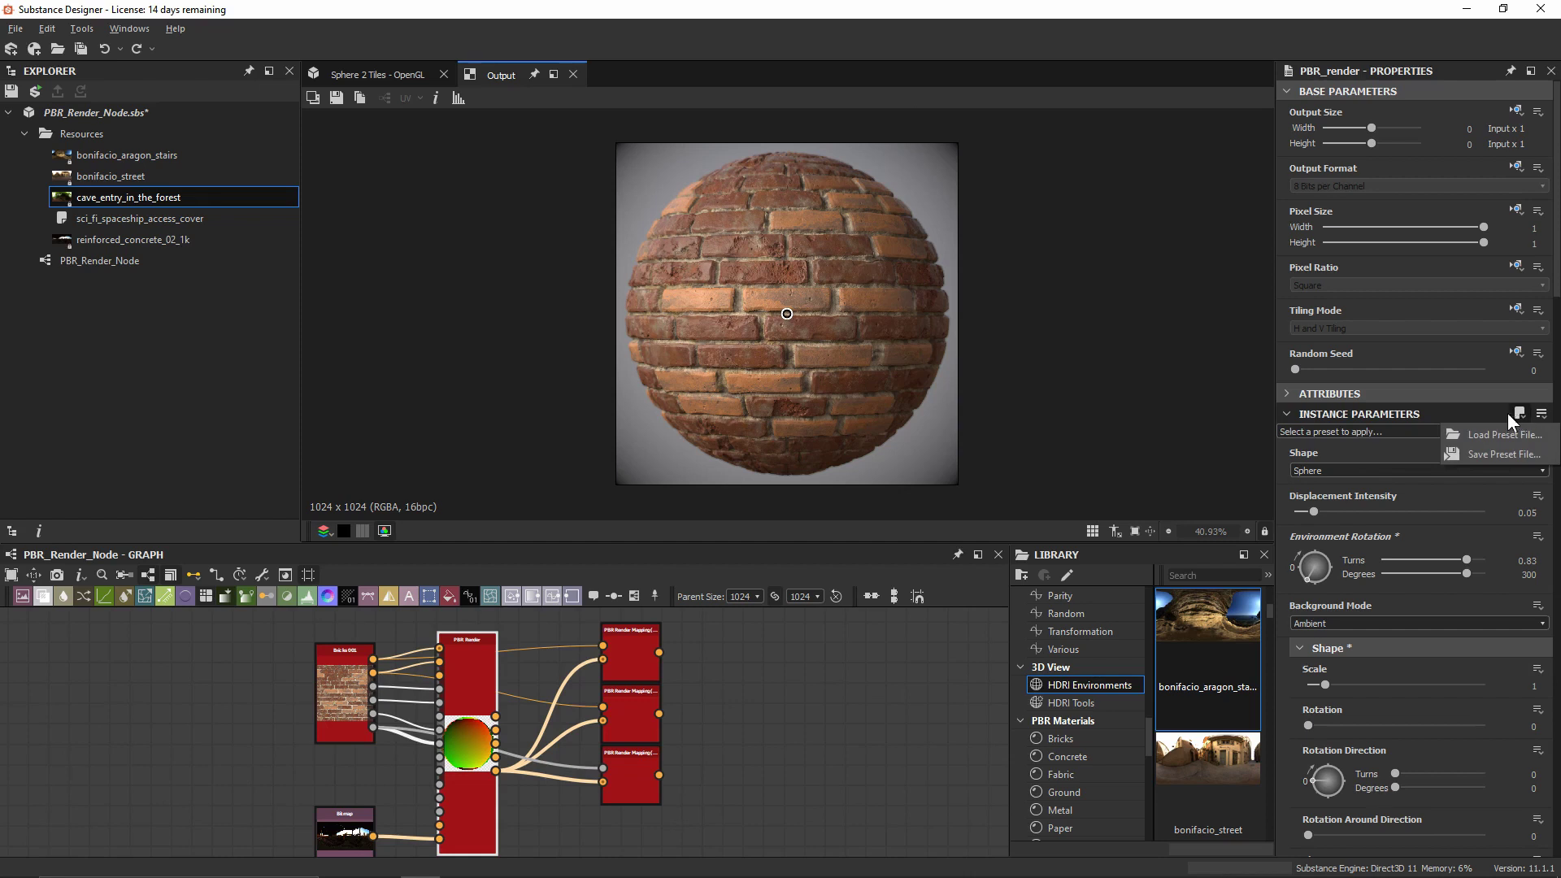
left_click(1505, 457)
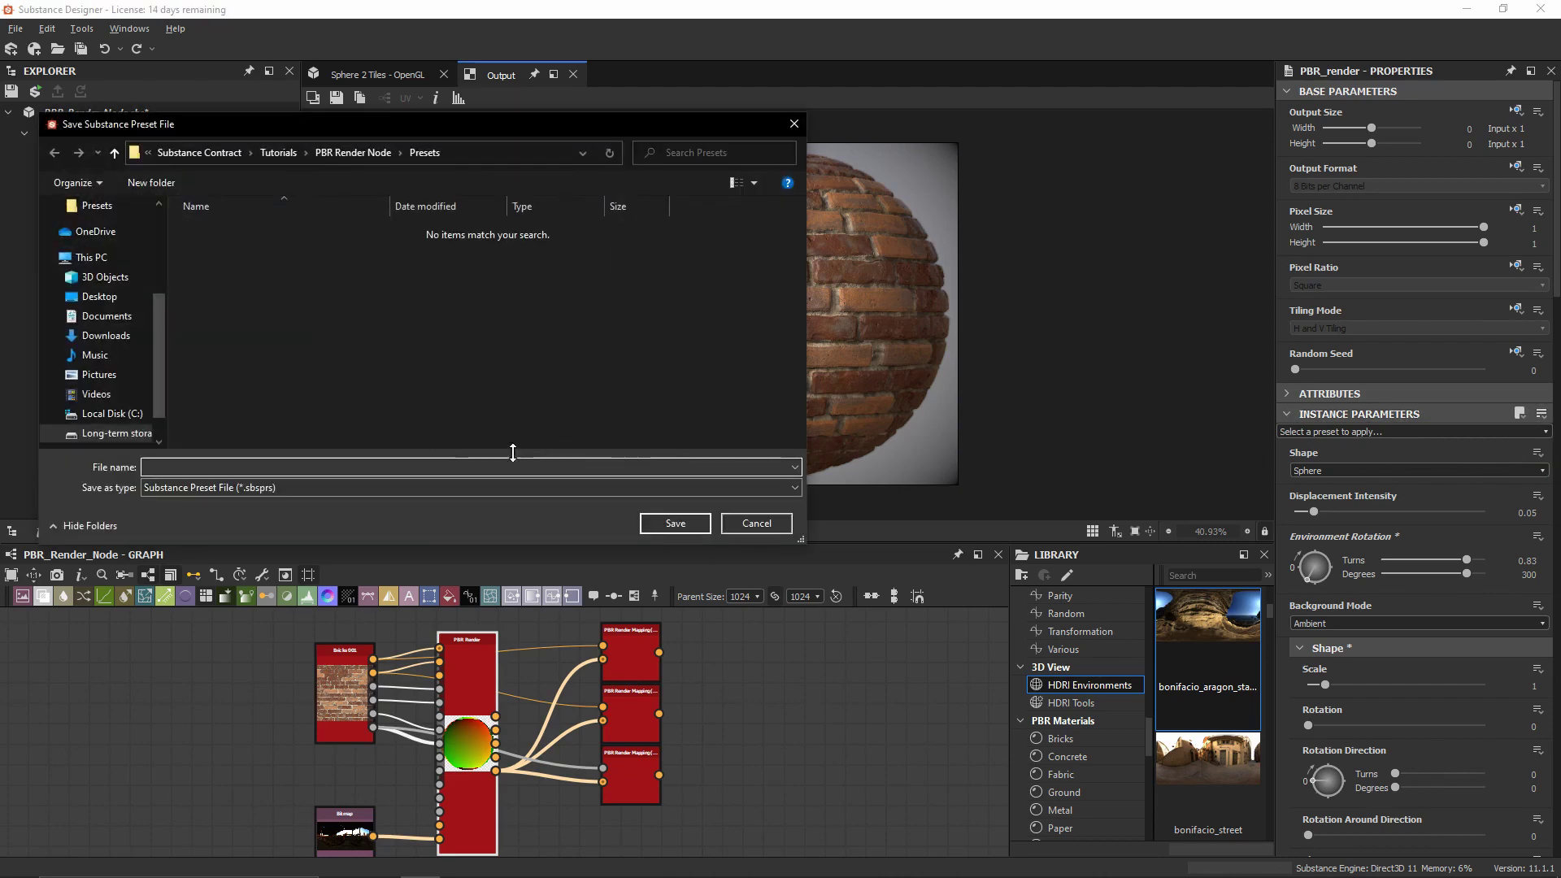
type("PBR_Sphere_Render")
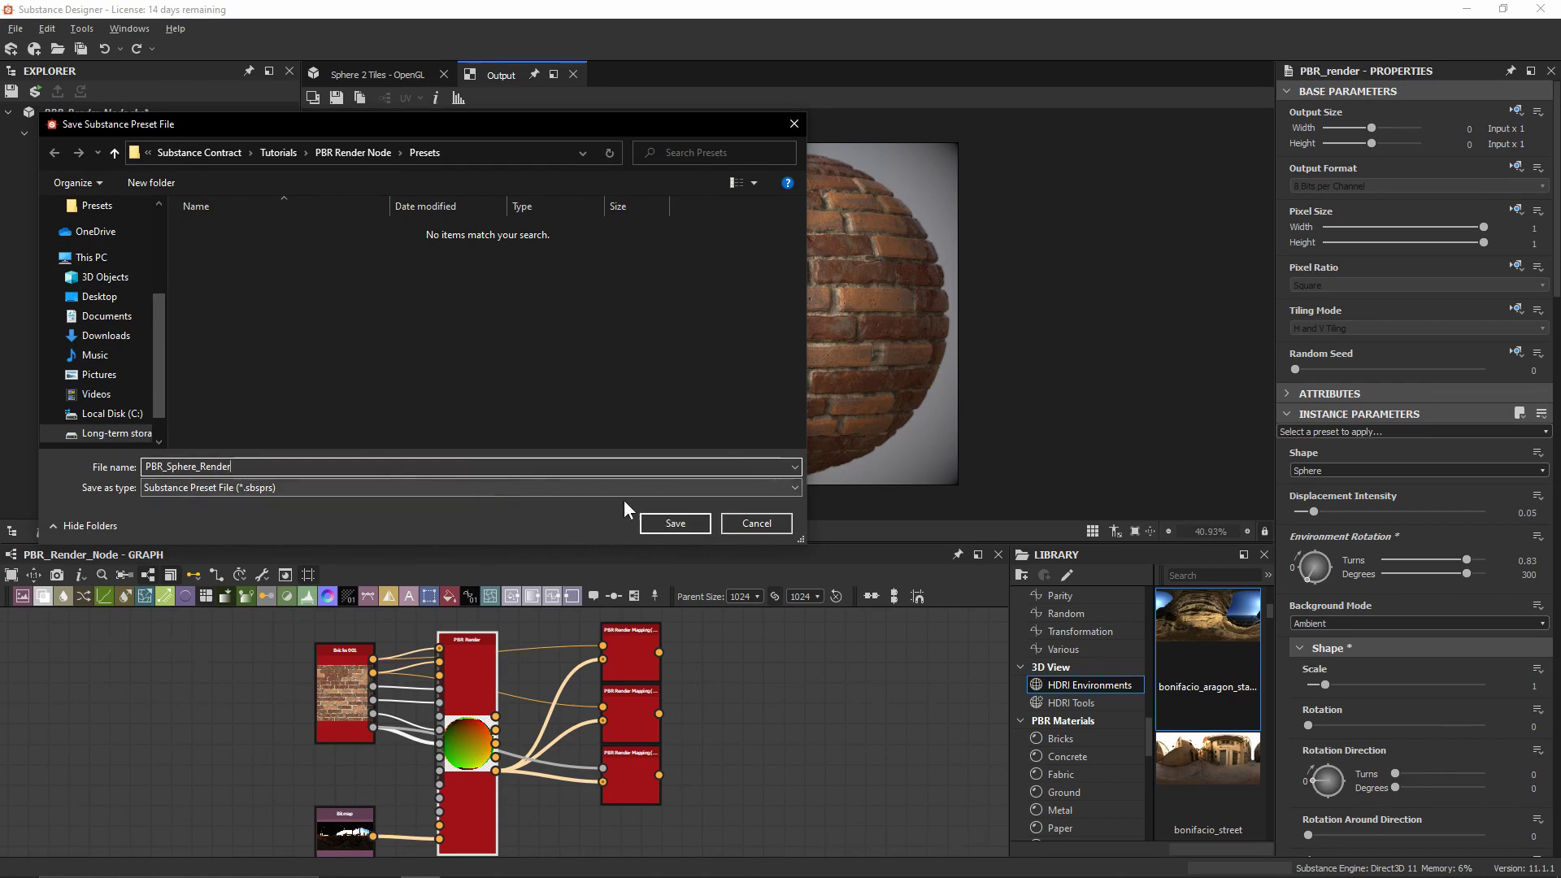
left_click(667, 521)
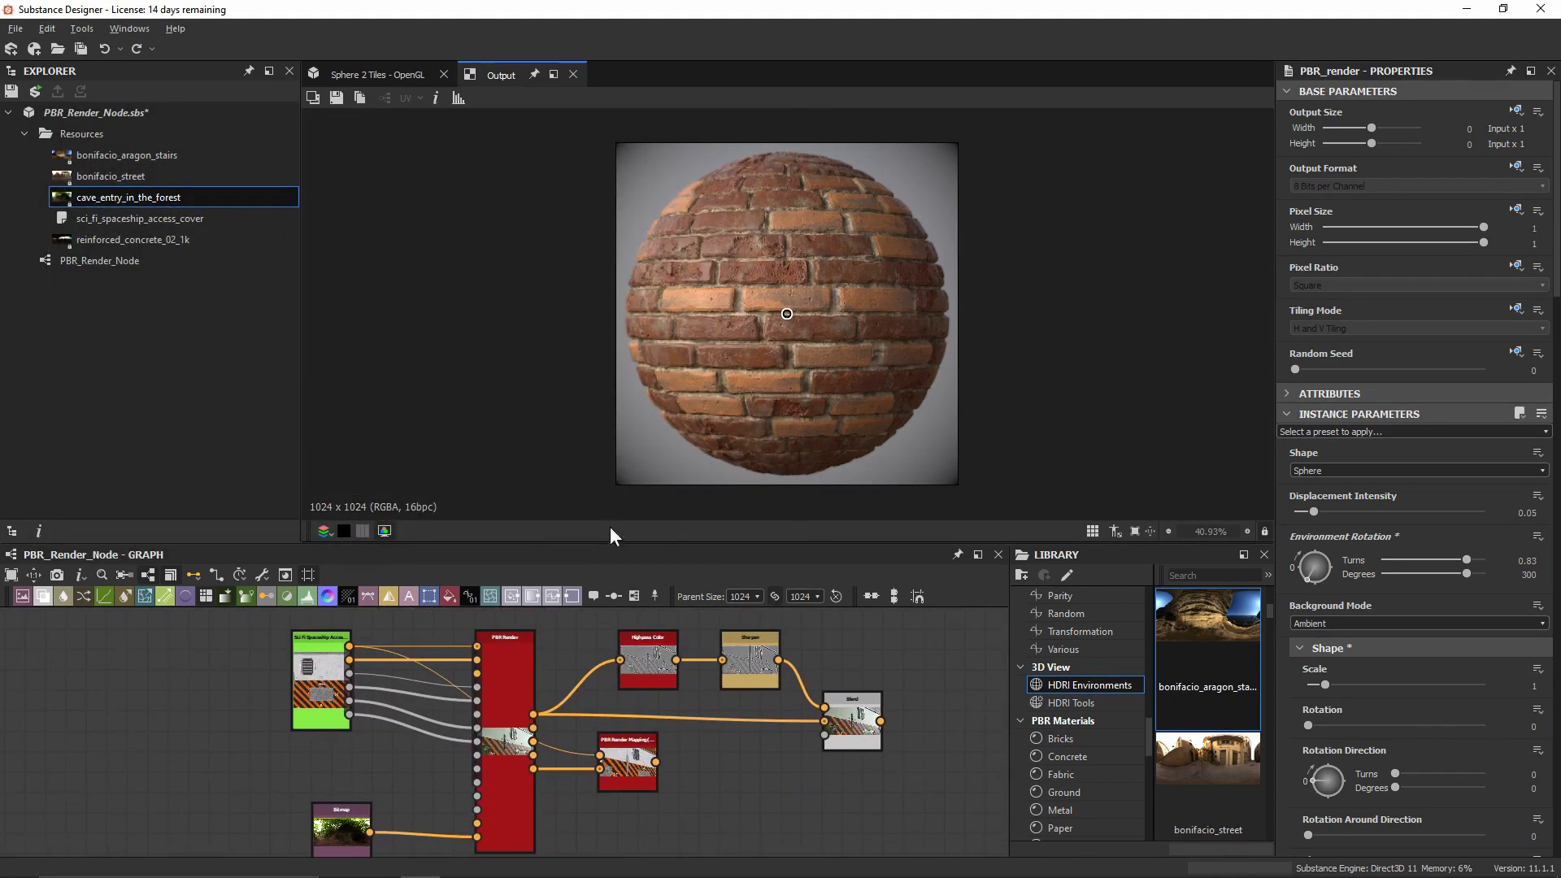
- Load the PBR_Sphere_Render.sbsprs preset file onto the sci-fi spaceship panel's PBR Render node
left_click(513, 666)
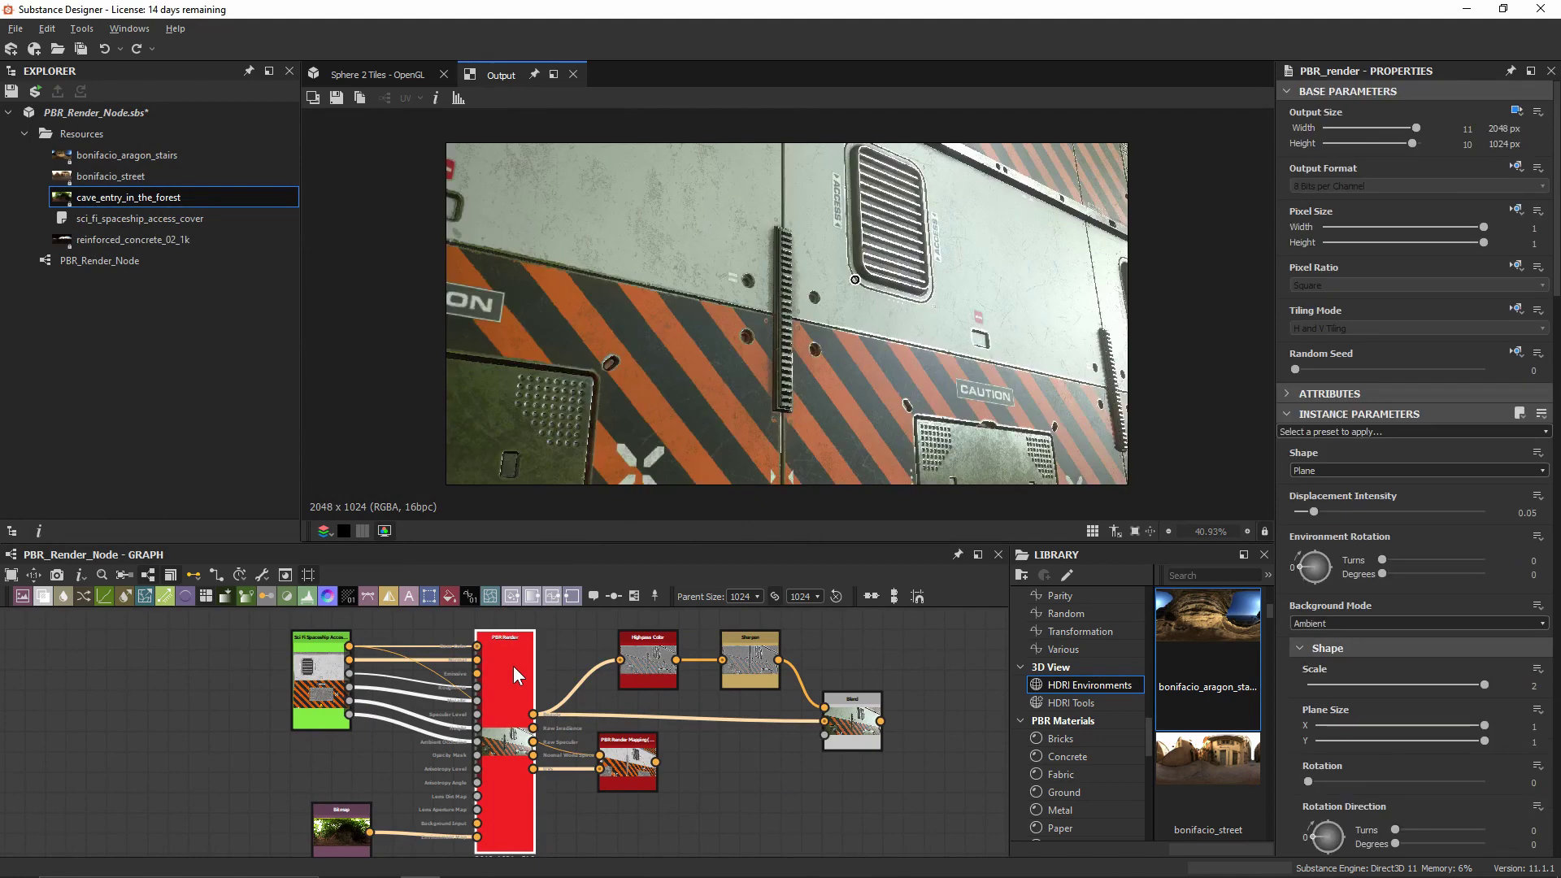
left_click(1518, 414)
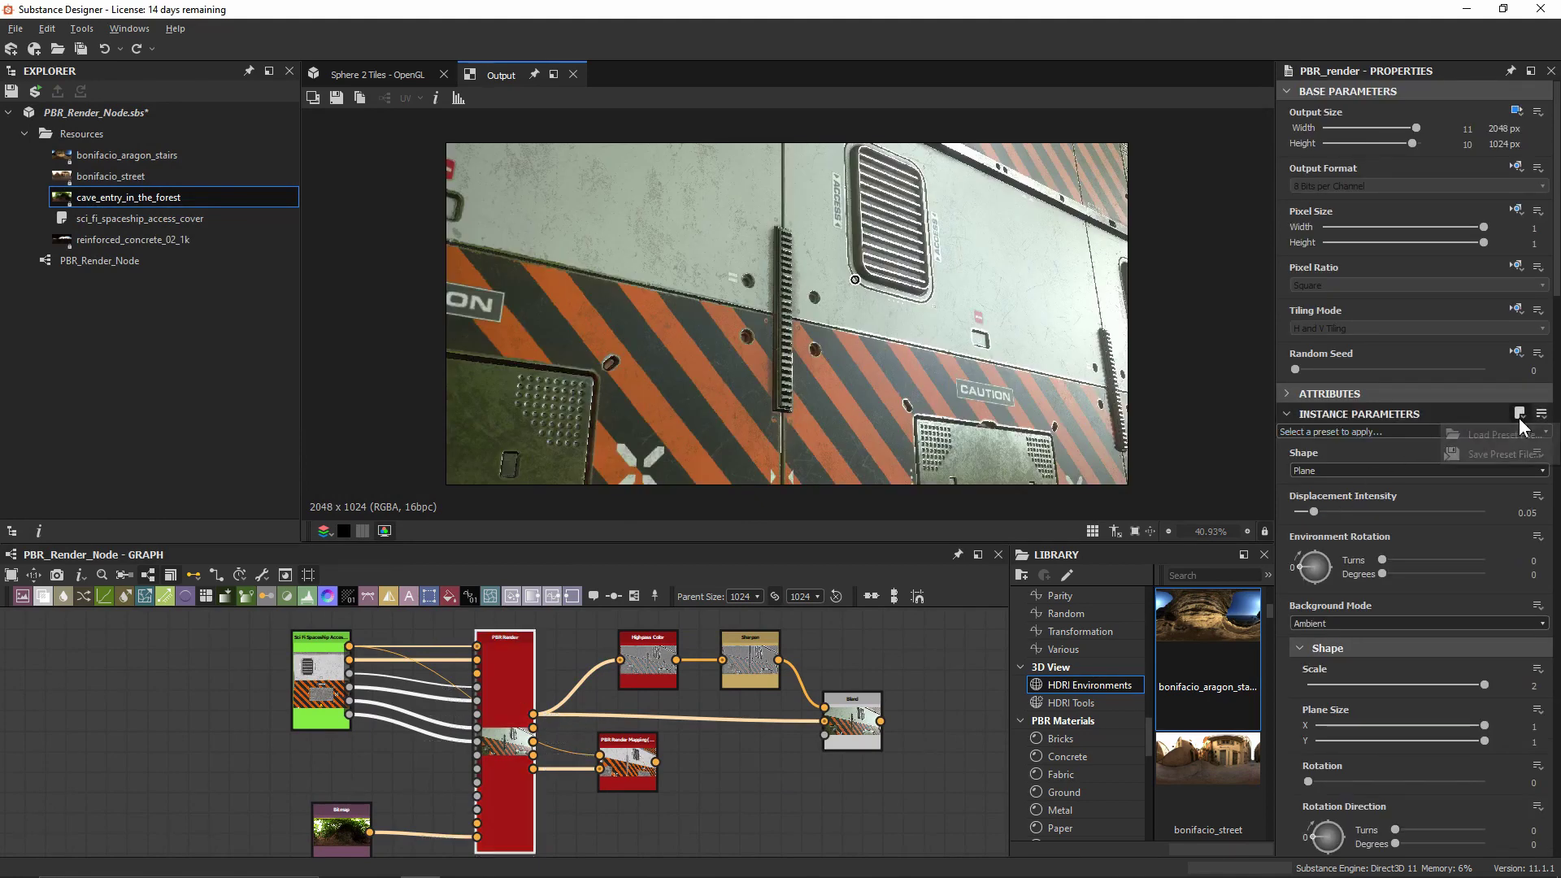
left_click(1513, 433)
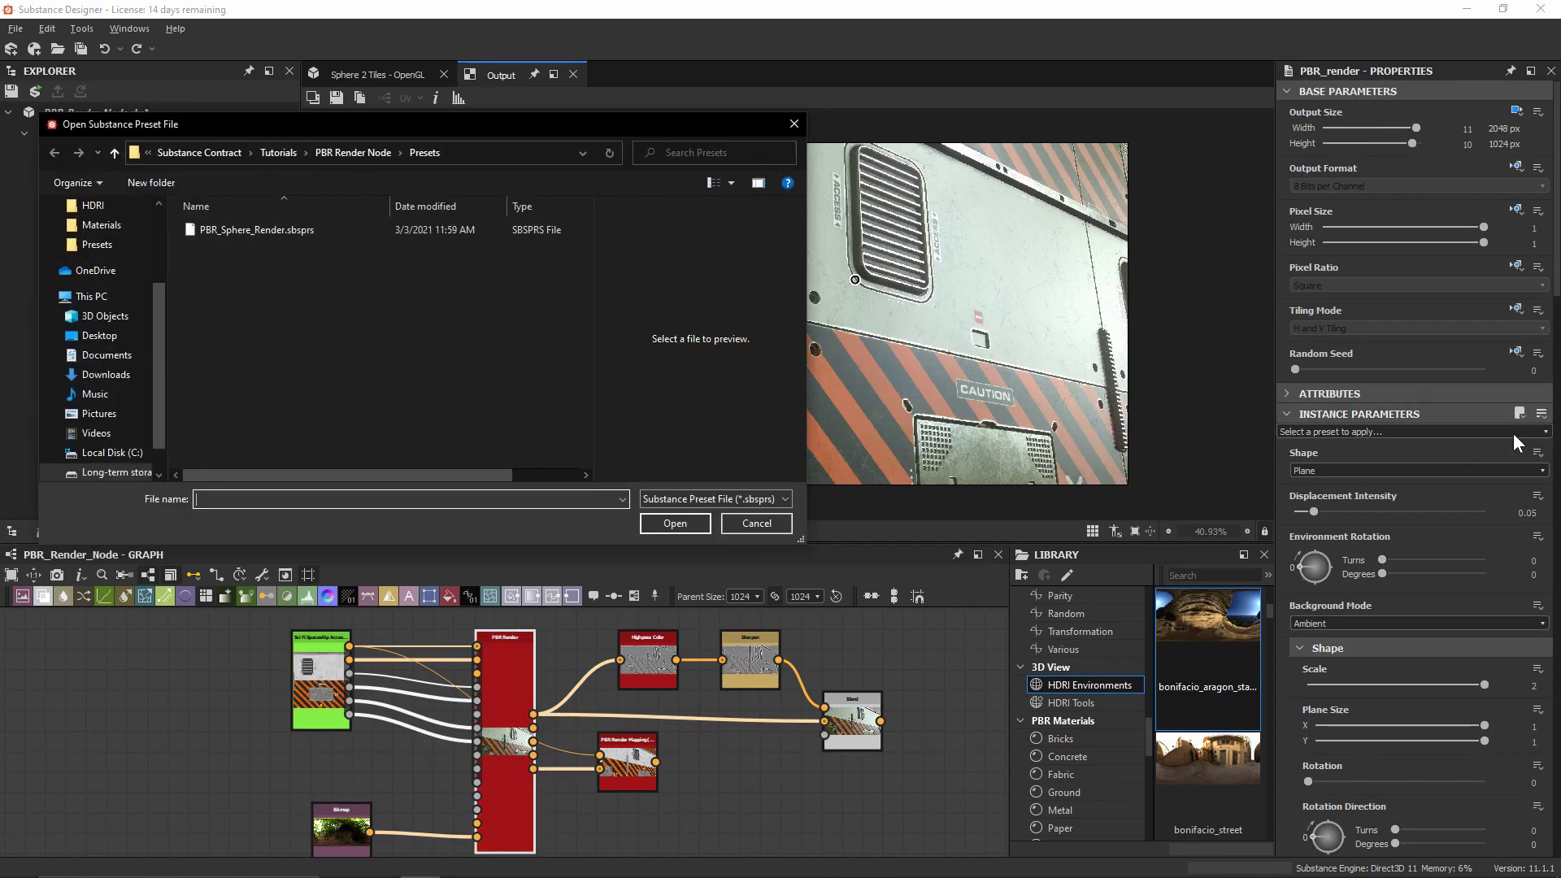
left_click(241, 230)
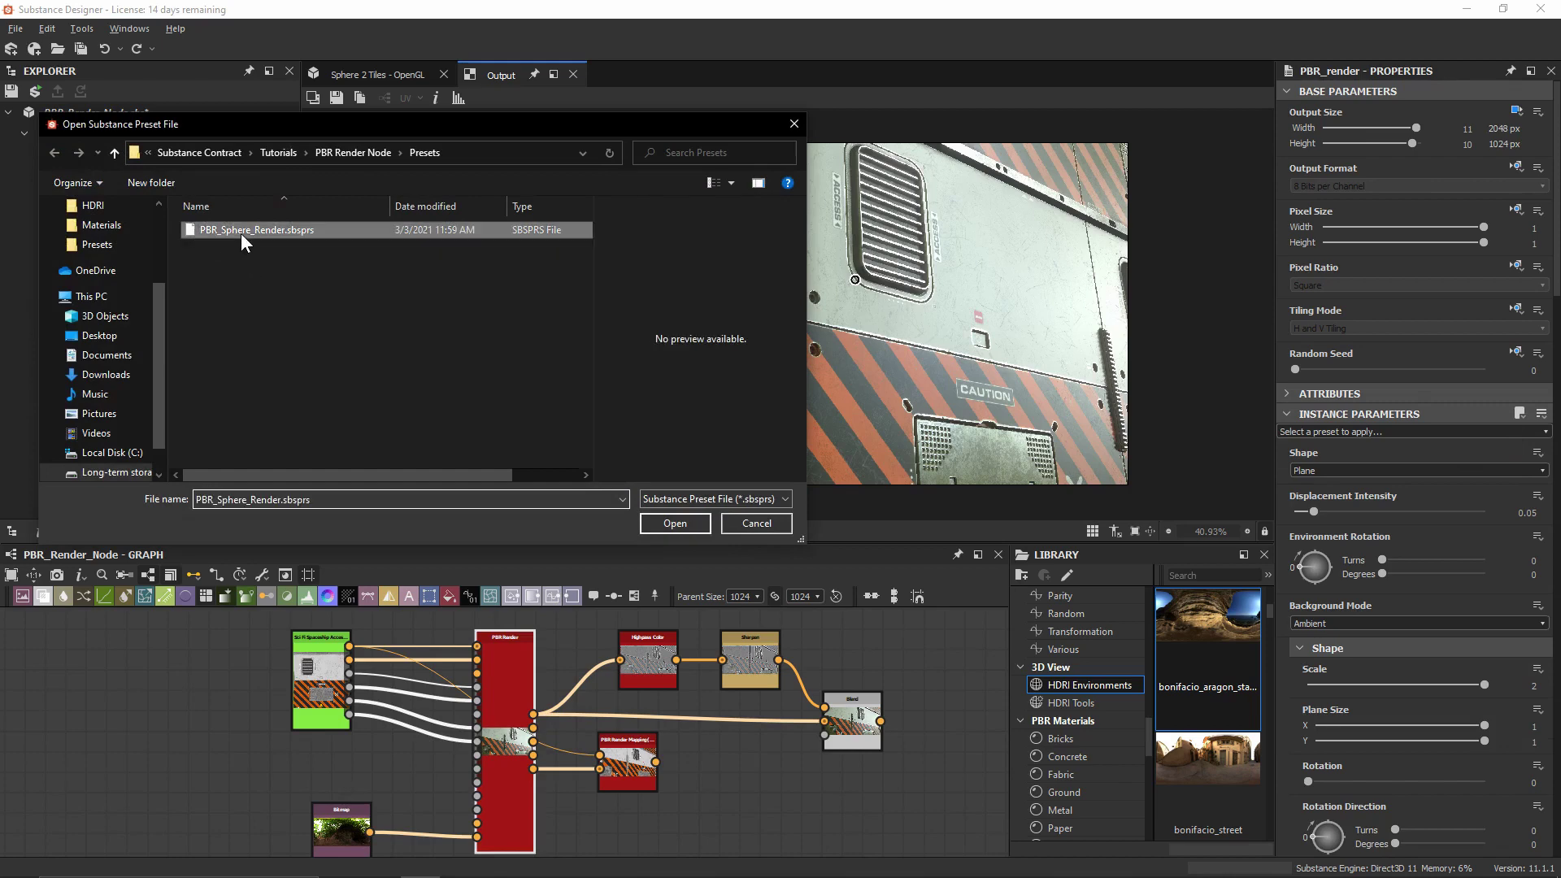
left_click(651, 521)
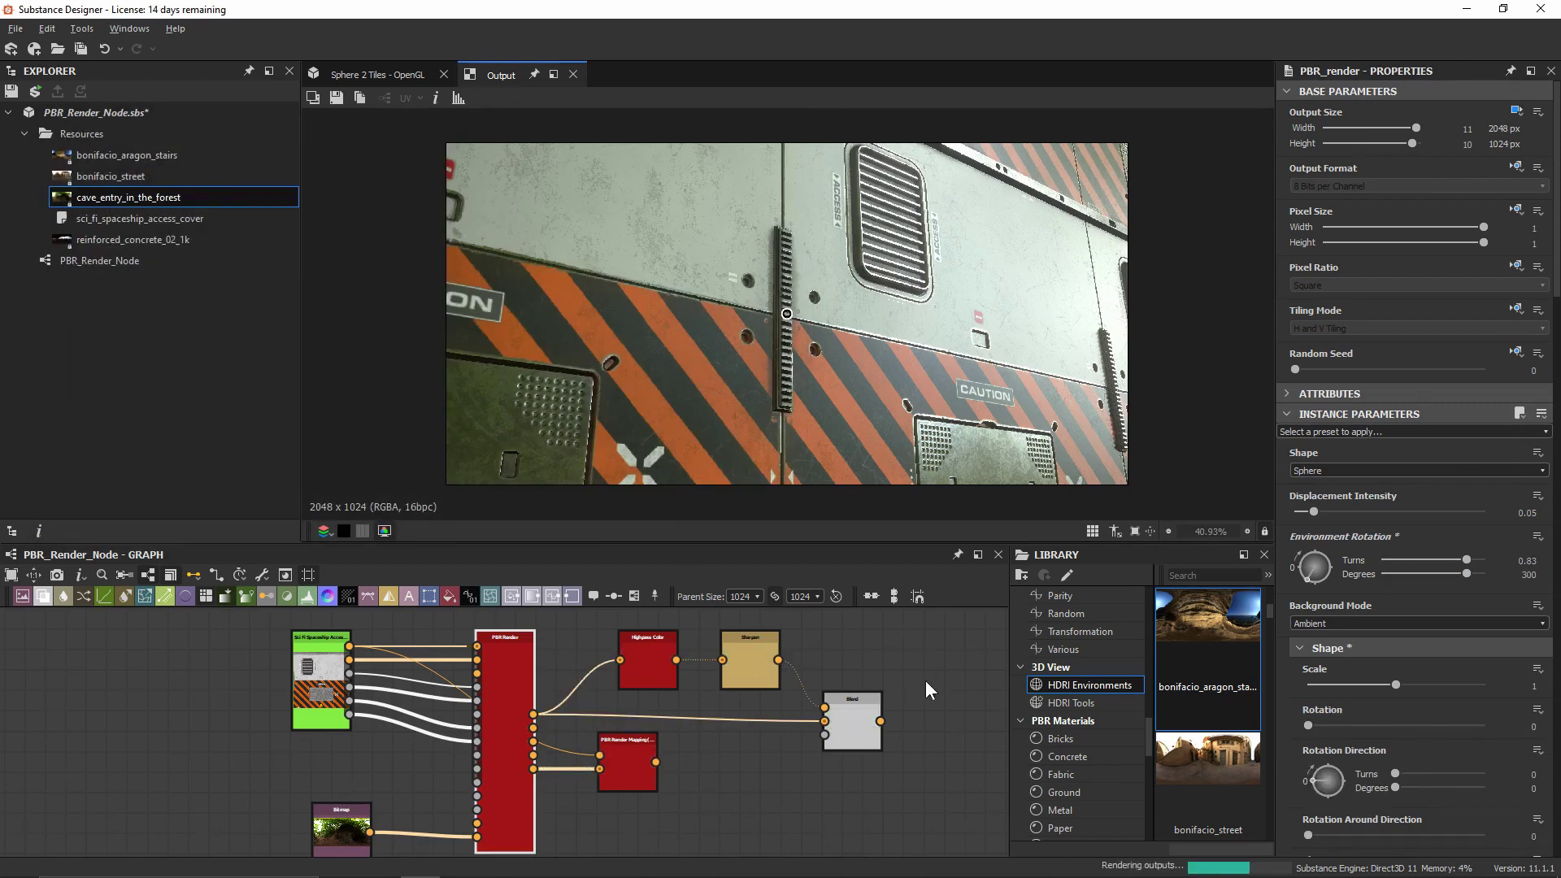